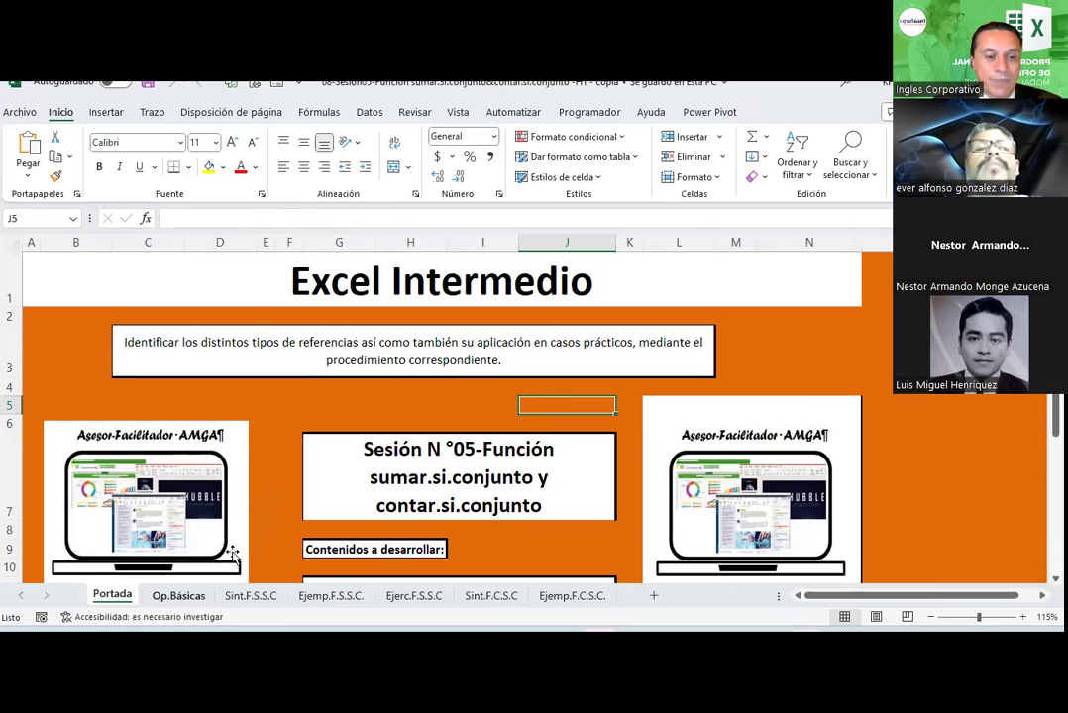
Step: On the Op.Básicas sheet, select F7 and bring the $Q$103, $Q103 and Q$103 examples into view
key("ctrl+Page_Down")
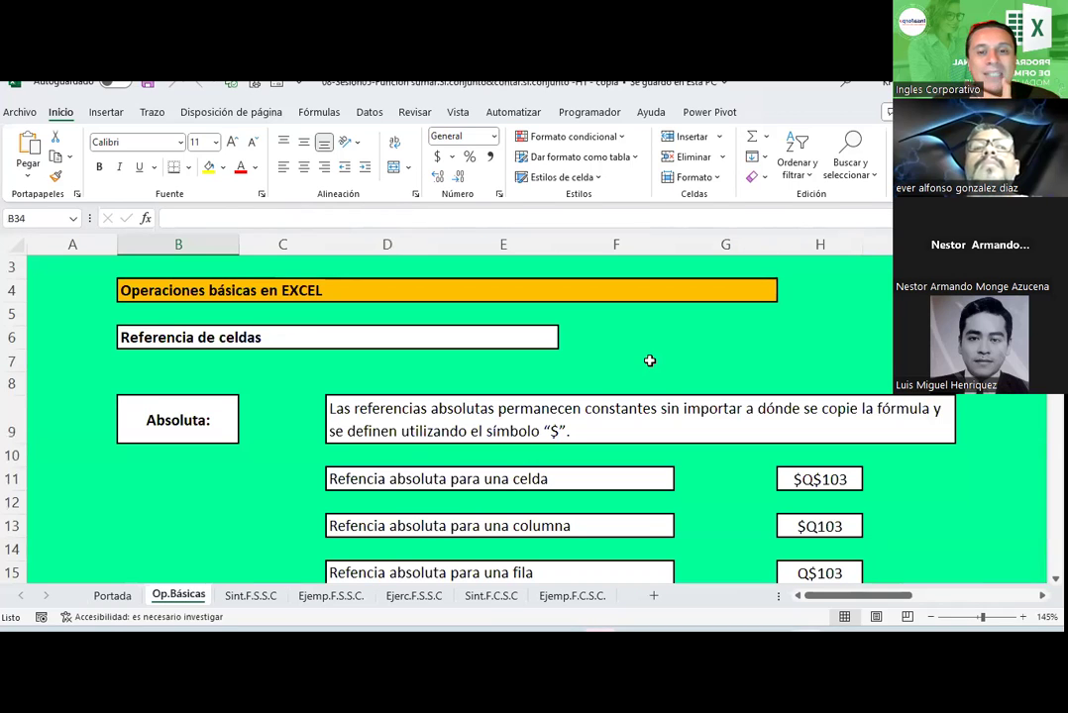
left_click(653, 362)
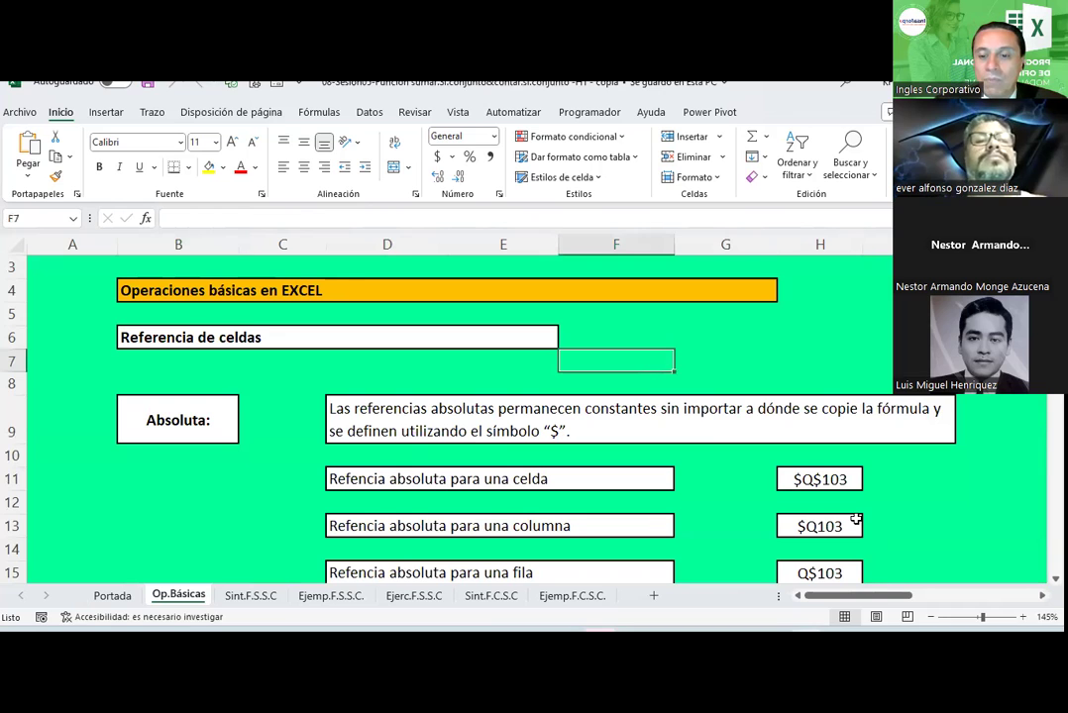
scroll(855, 517, "right", 3)
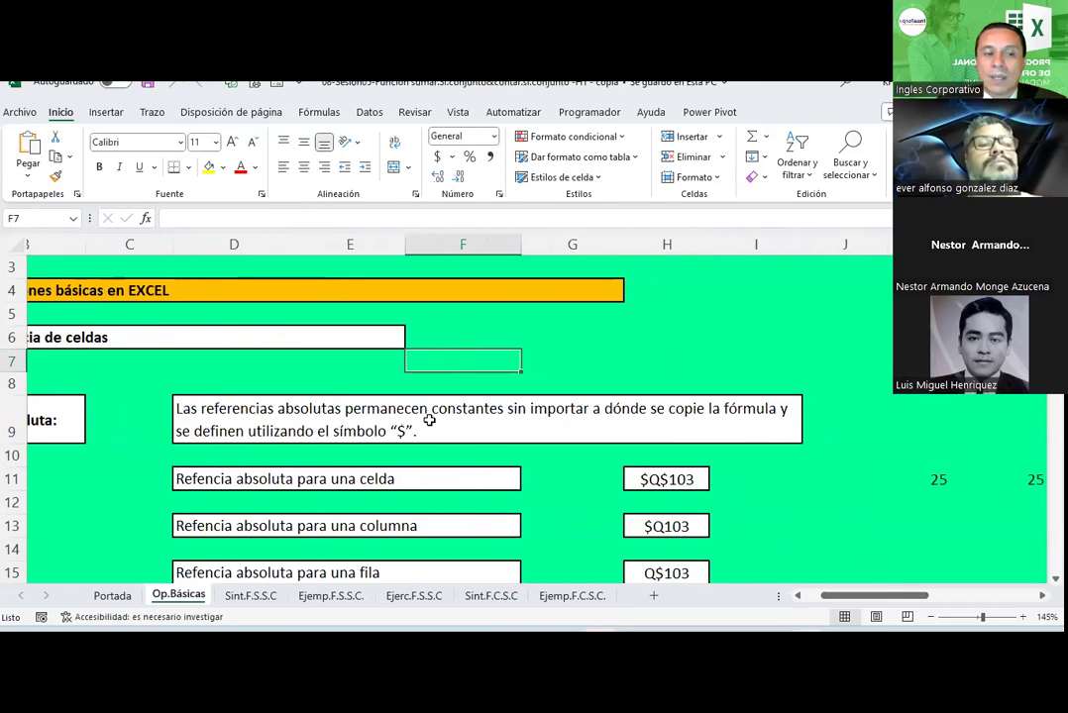
scroll(429, 420, "down", 2)
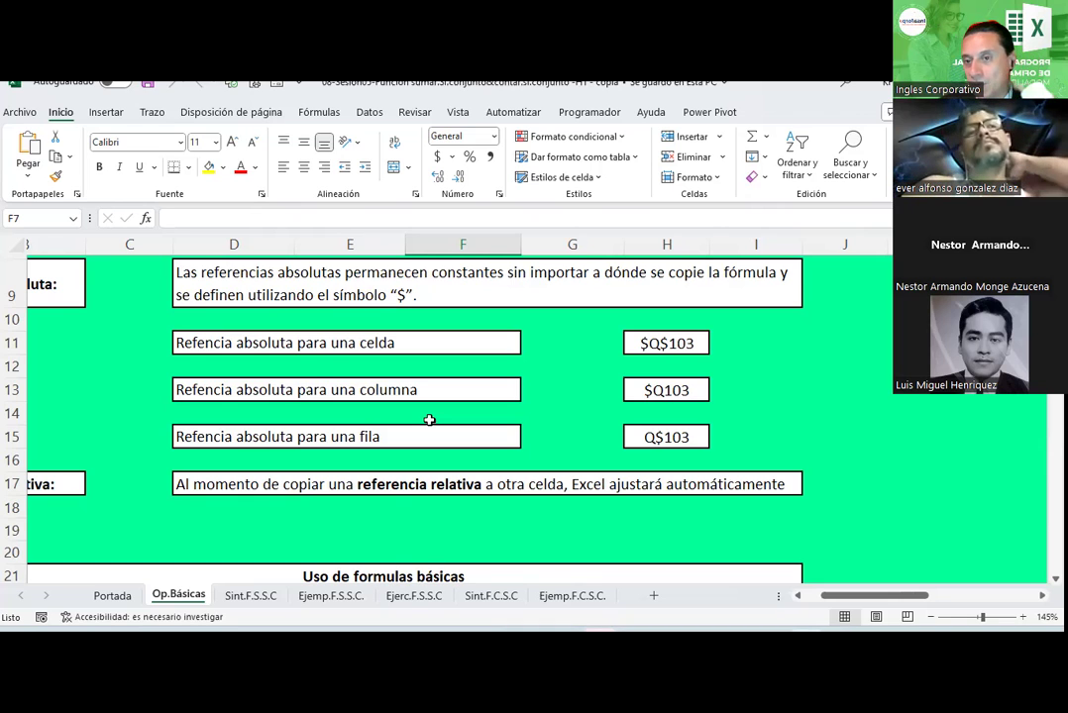
Step: Scroll down to the Suma/Promedio/Máx./Mín. functions list and select the Promedio description in D43
scroll(429, 420, "down", 3)
scroll(429, 420, "down", 3)
scroll(429, 420, "up", 2)
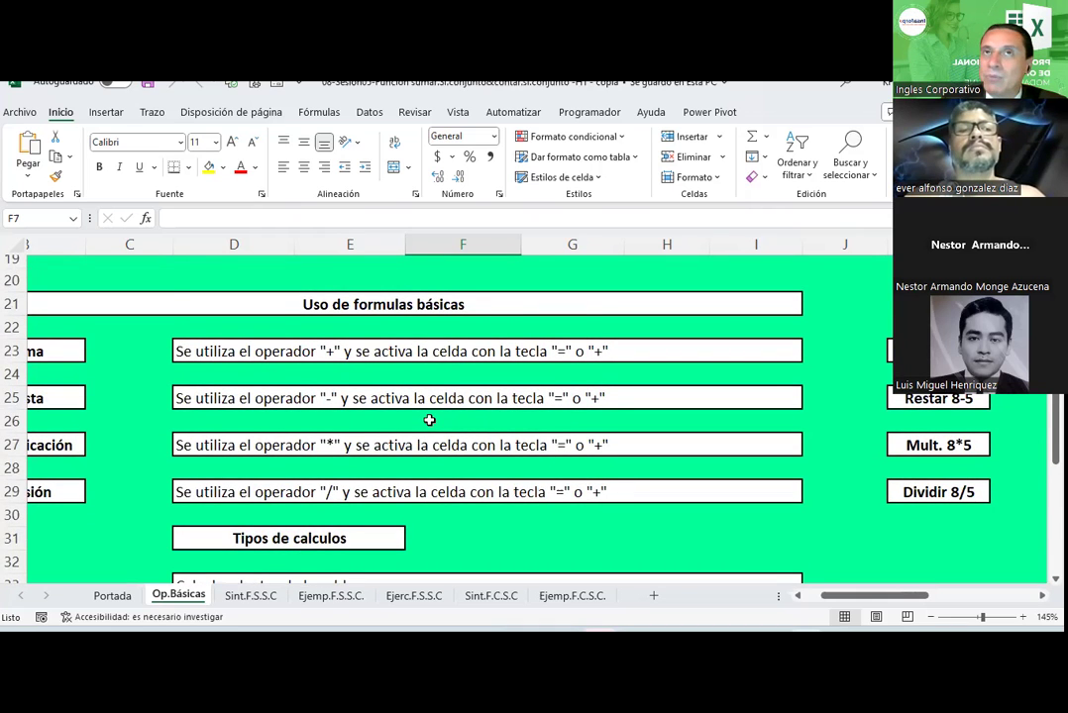
scroll(429, 420, "down", 1)
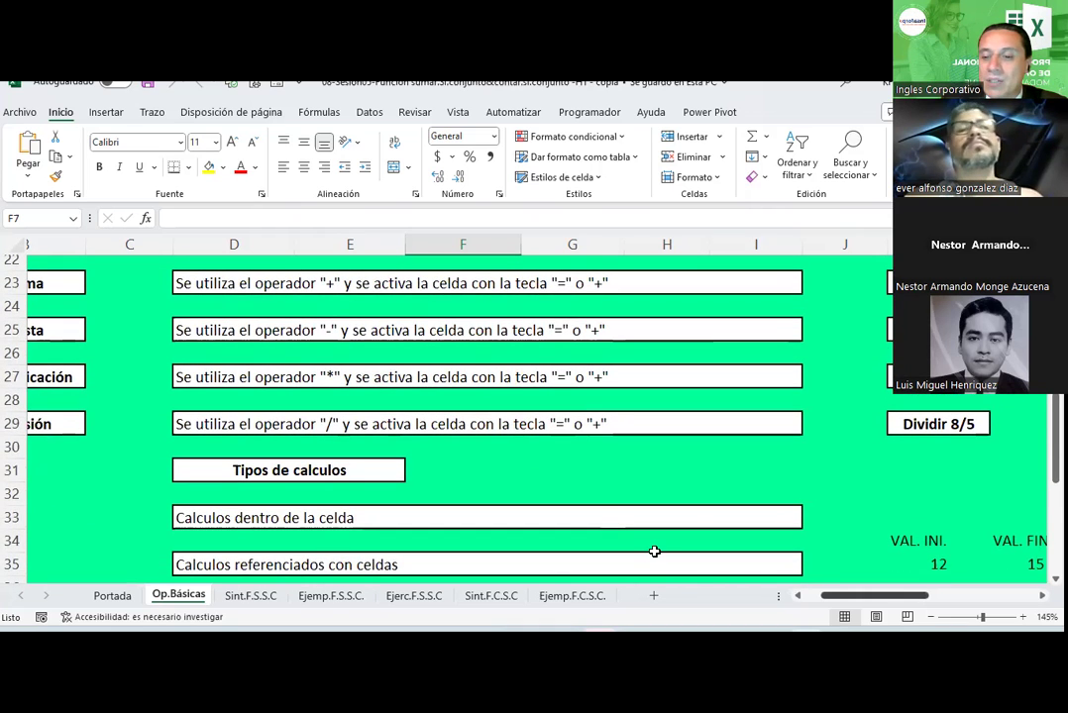
scroll(653, 552, "right", 2)
scroll(653, 552, "right", 3)
scroll(653, 552, "left", 1)
scroll(653, 551, "left", 1)
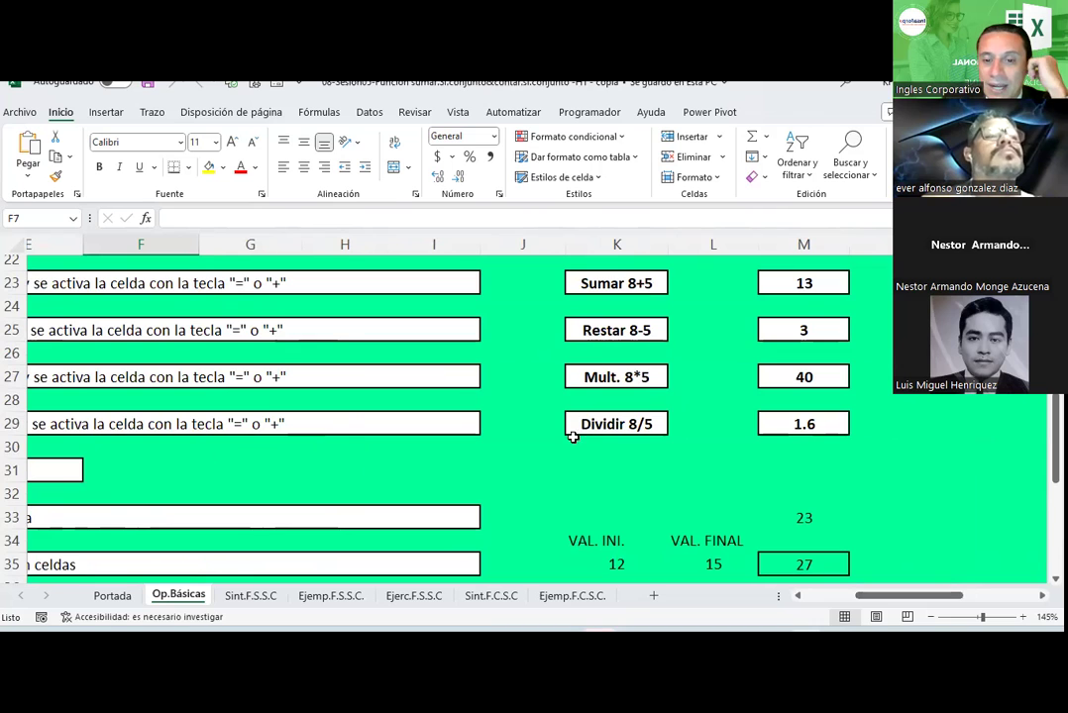
scroll(578, 443, "down", 3)
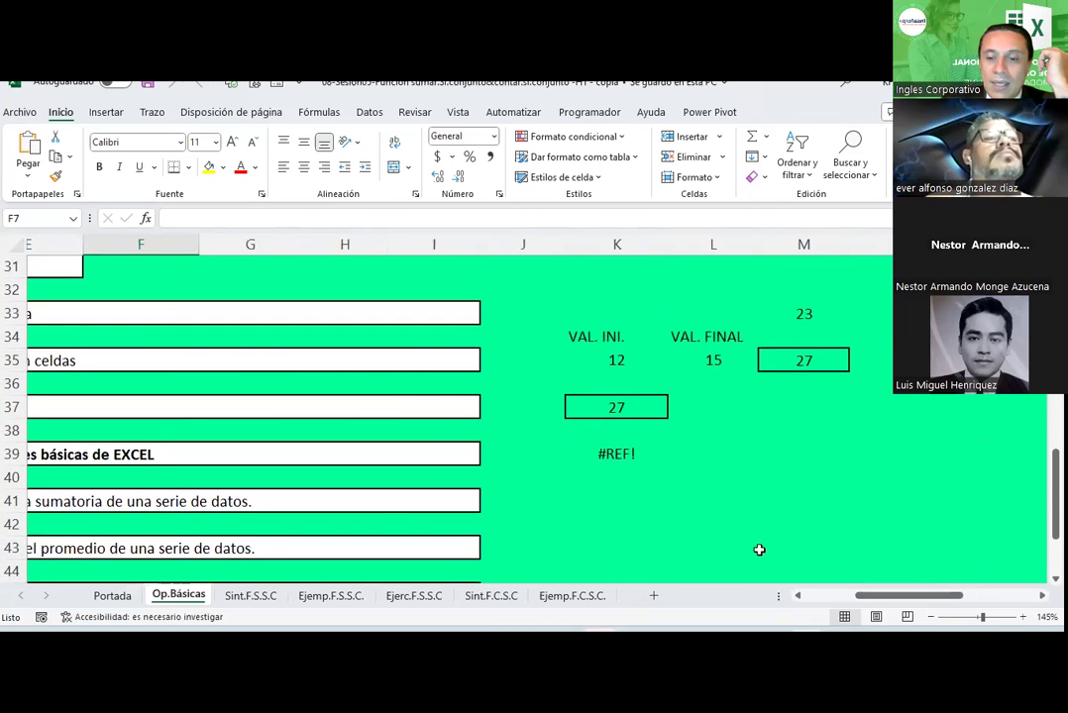
scroll(758, 551, "left", 4)
scroll(351, 360, "down", 2)
scroll(349, 359, "down", 1)
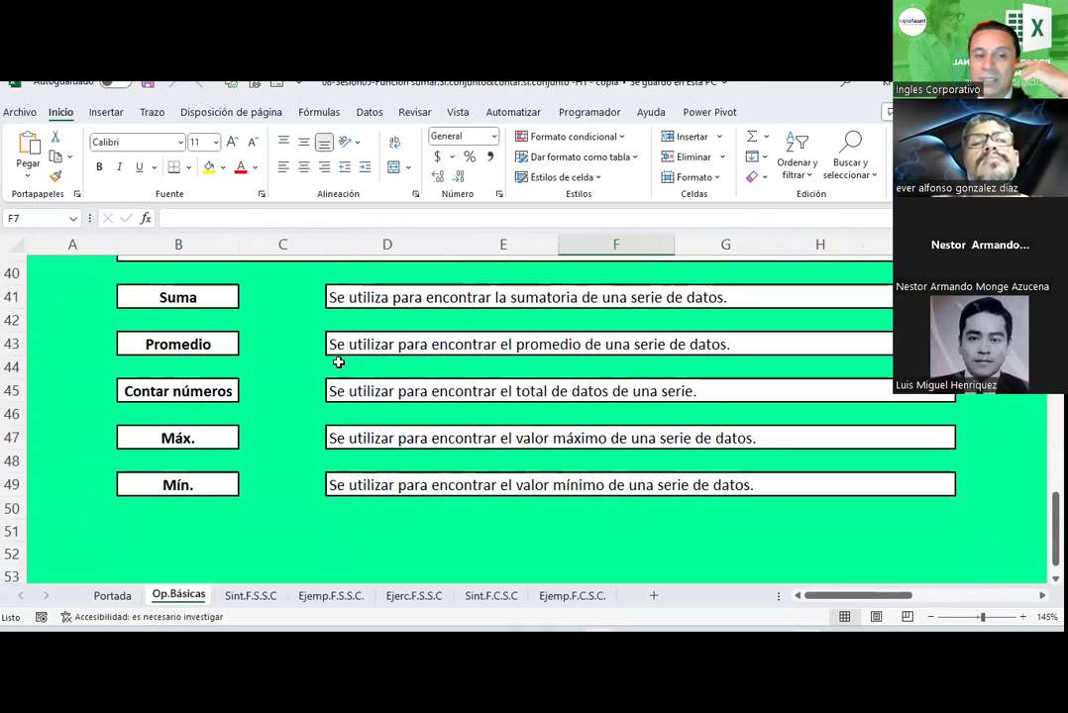
left_click(348, 349)
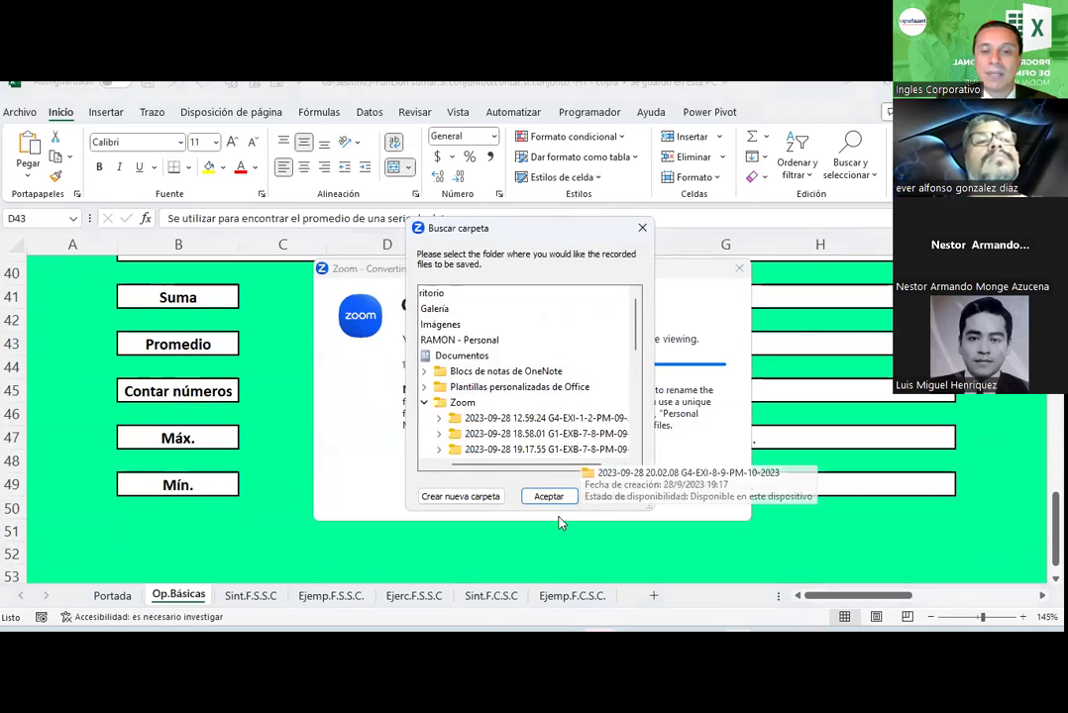
Step: Confirm Zoom's recording folder, select D47, and move on to the Sint.F.S.S.C sheet
left_click(562, 496)
left_click(546, 440)
key("ctrl+Page_Down")
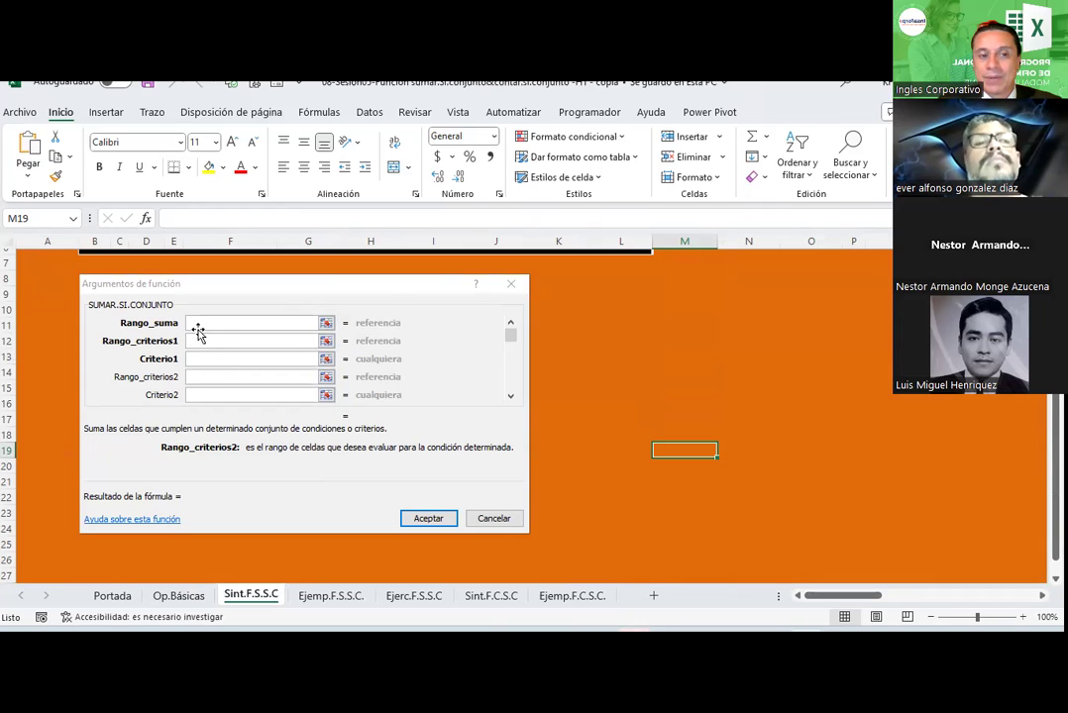
Step: Using the black ink pen, draw an arrow at Rango_suma and write notes in Rango_suma and Rango_criterios1
left_click(149, 112)
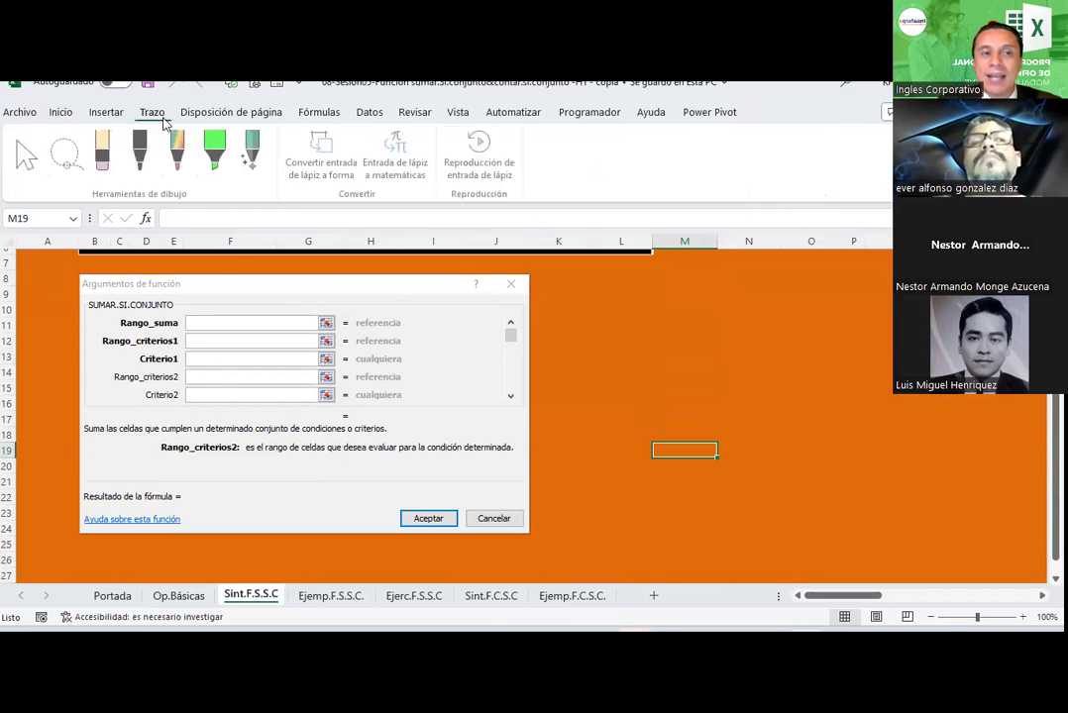
left_click(141, 151)
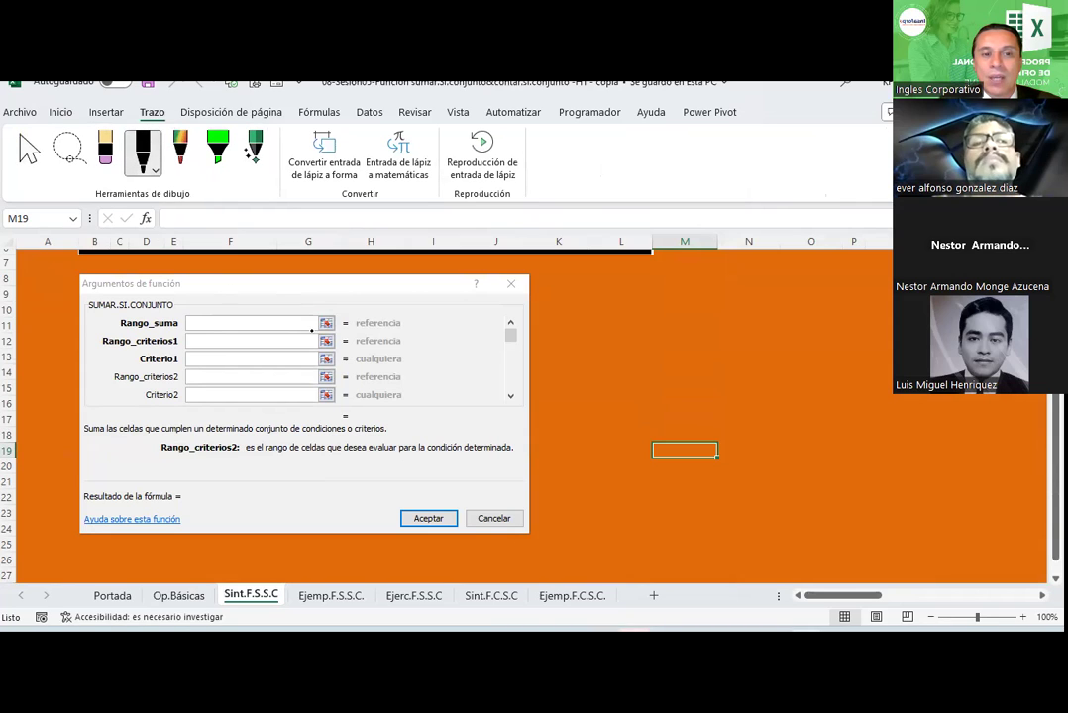
left_click_drag(342, 321, 379, 298)
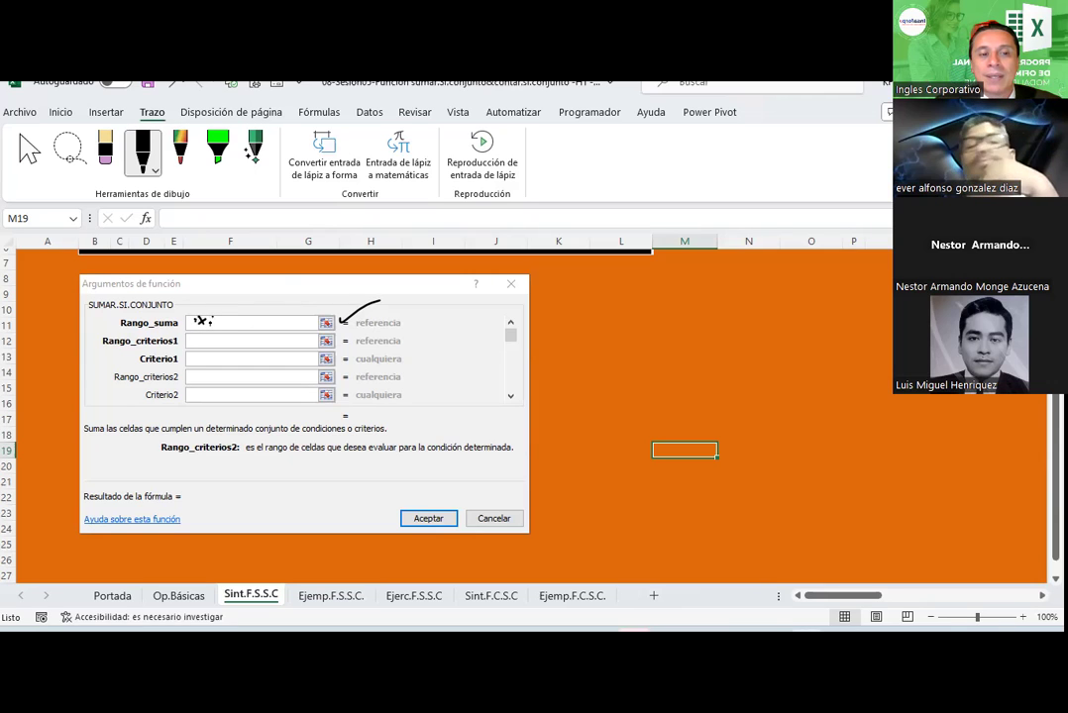
mouse_move(215, 320)
left_mouse_down()
mouse_move(236, 321)
mouse_move(198, 328)
left_mouse_up()
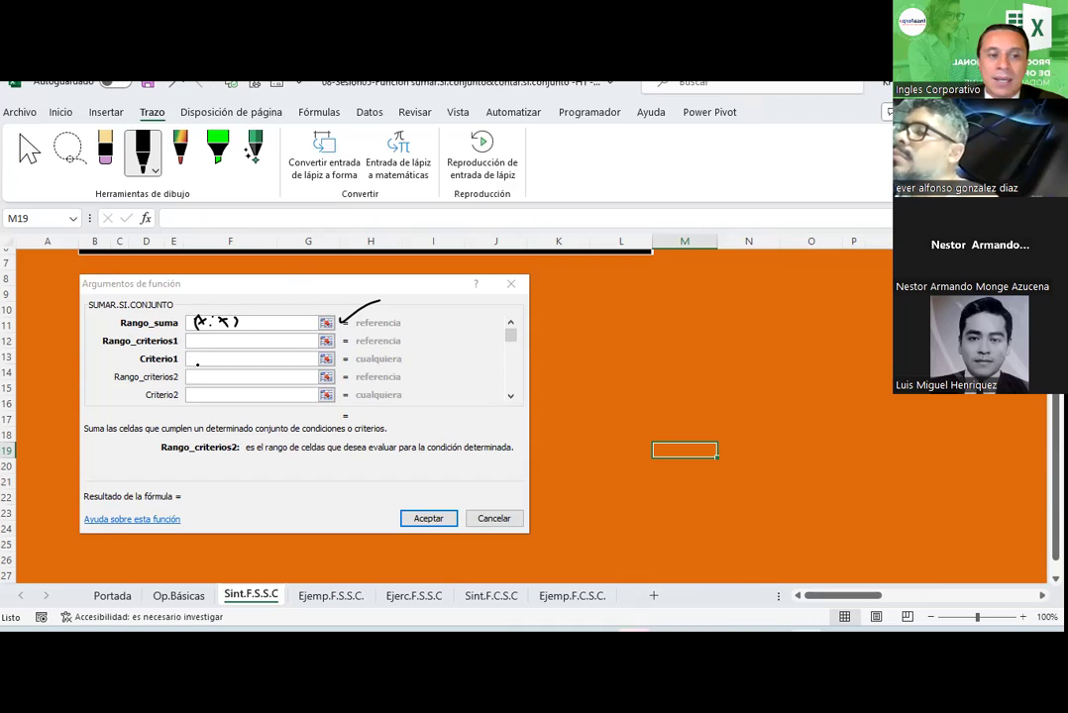
left_click_drag(206, 335, 209, 337)
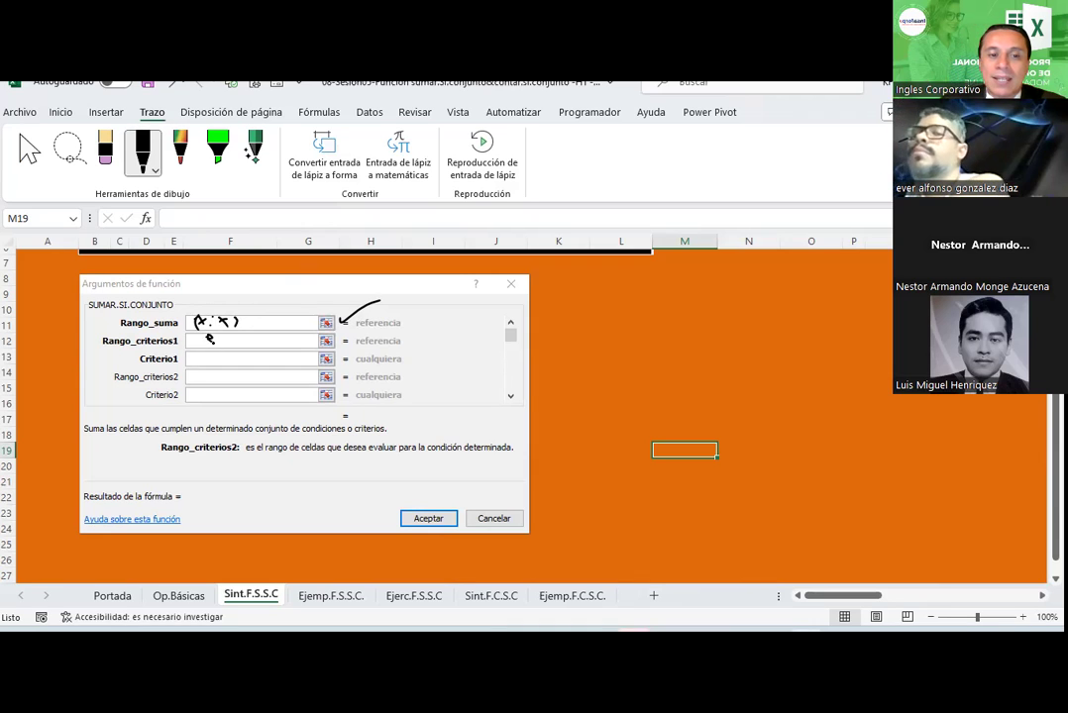
left_click_drag(206, 335, 222, 343)
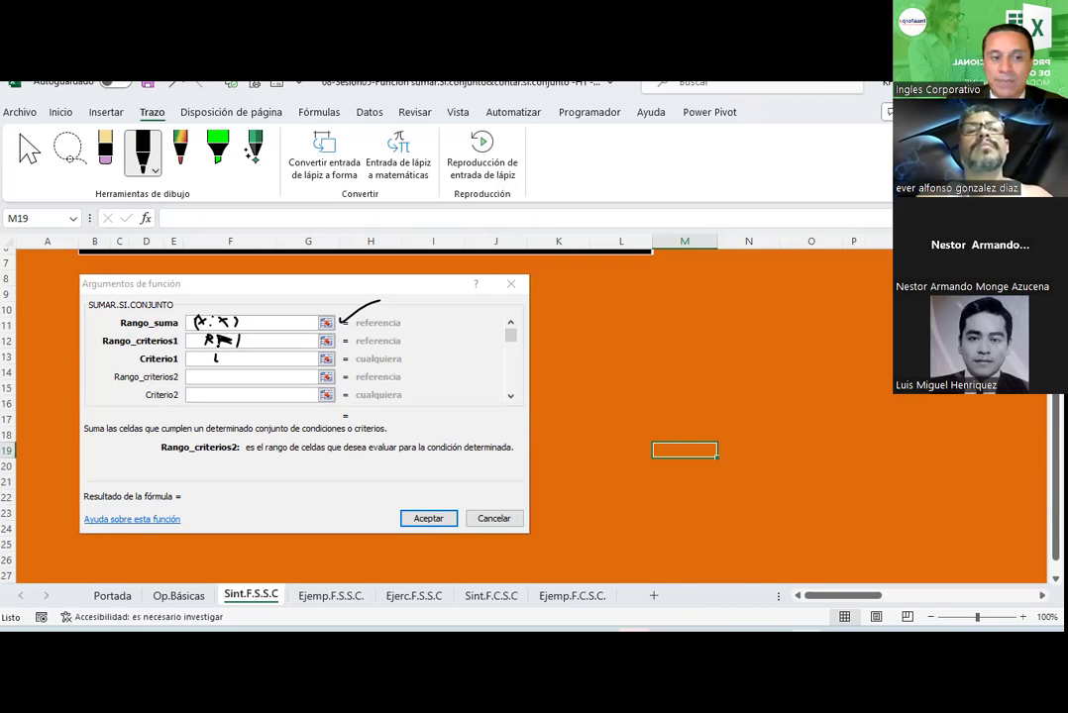
Step: Ink the notes 'RR2' and 'FV' on Rango_criterios2 and Criterio2, then exit drawing mode
left_click(211, 379)
left_click(211, 374)
left_click_drag(211, 376, 217, 374)
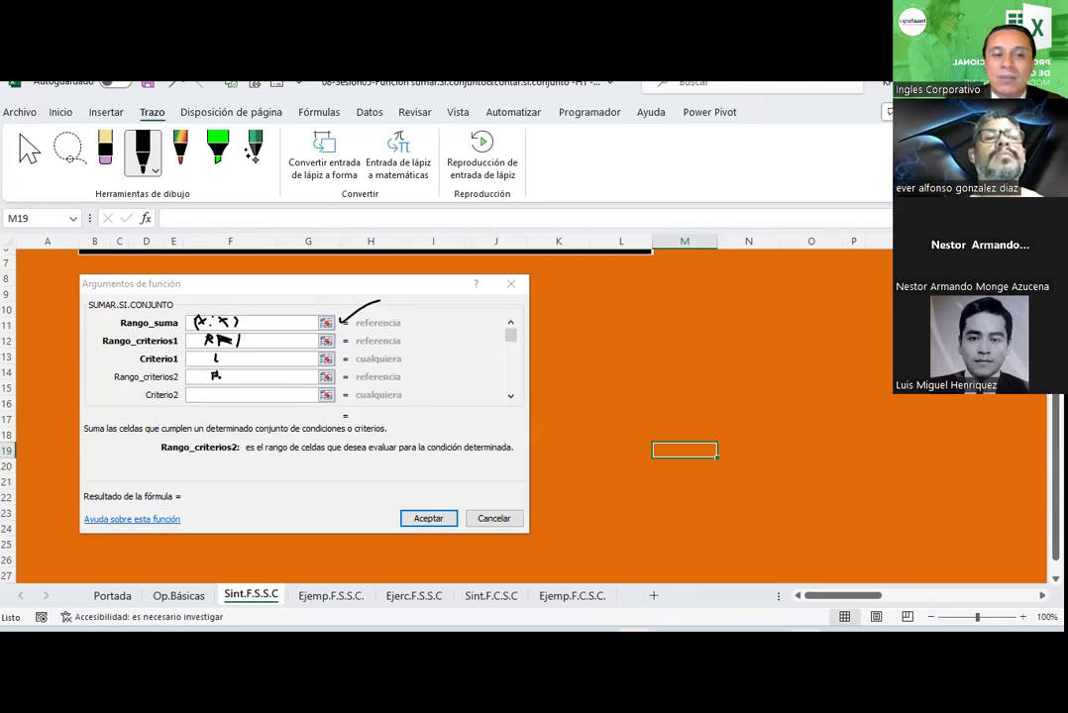
left_click_drag(219, 373, 224, 382)
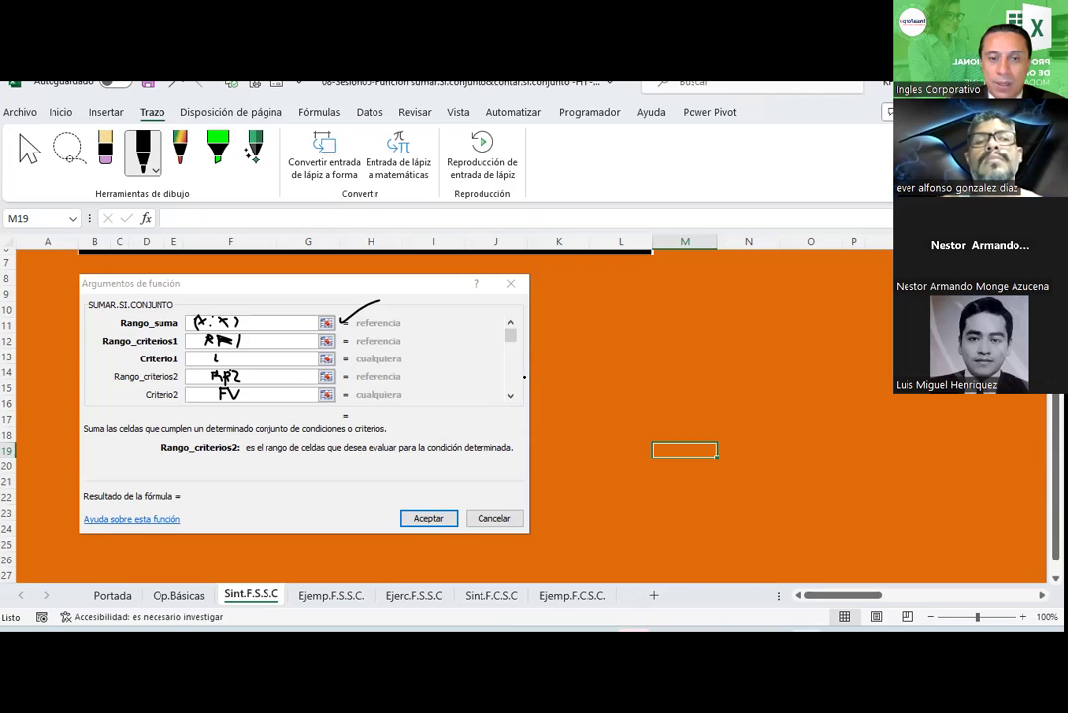
key("Escape")
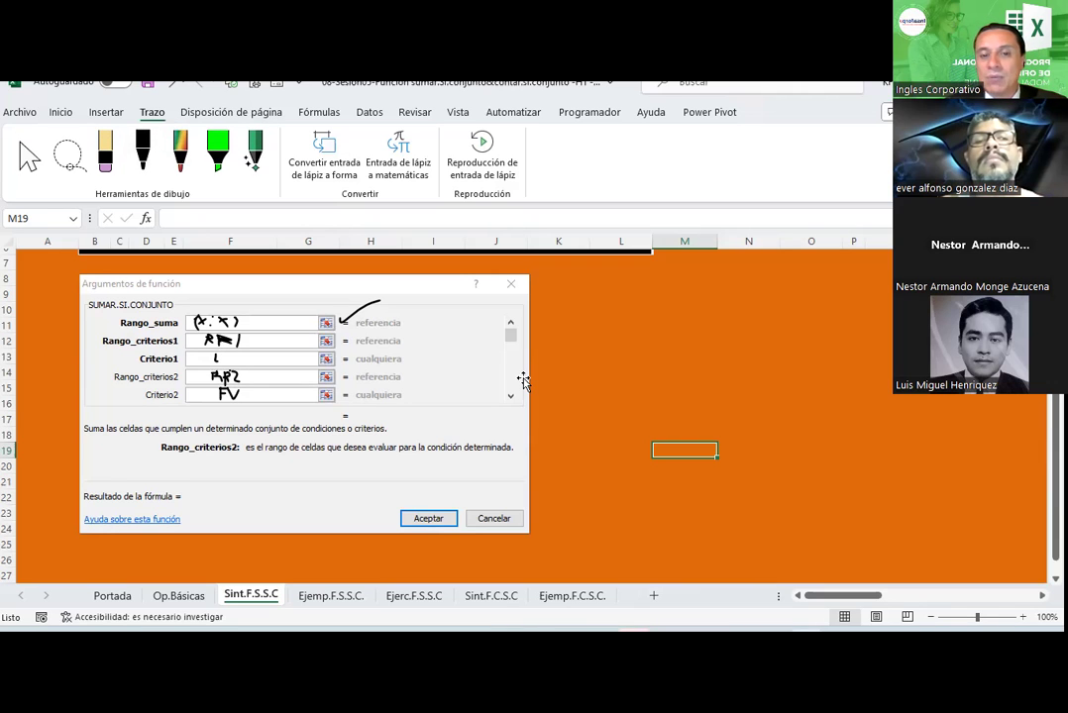
scroll(522, 379, "down", 2)
scroll(428, 543, "up", 3)
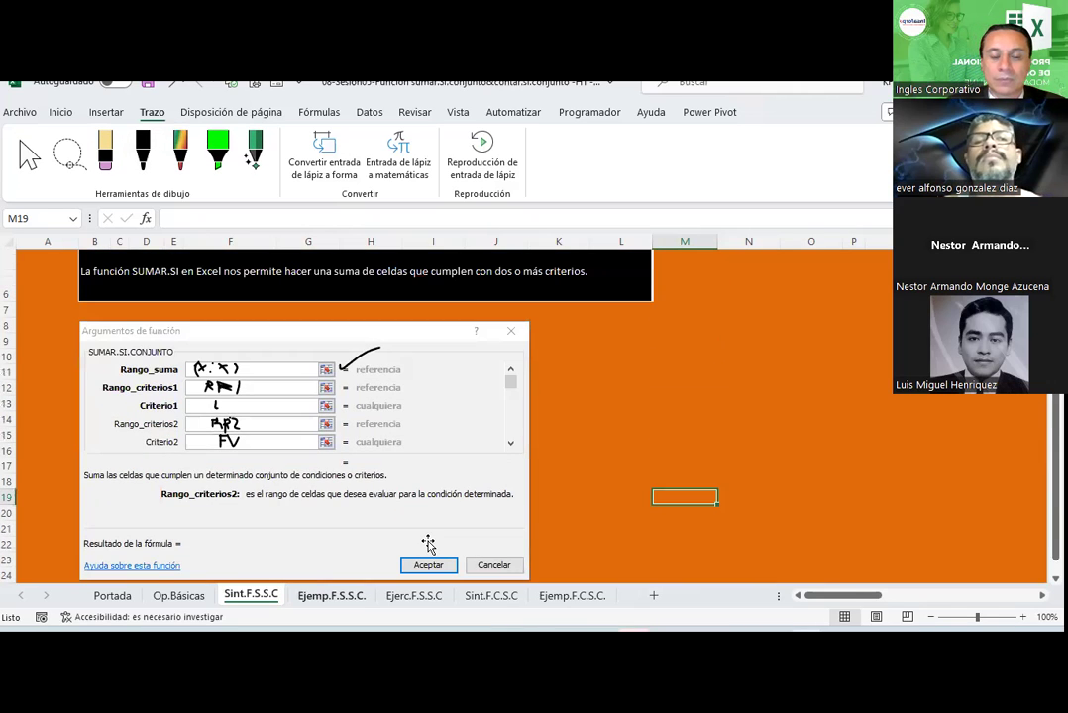
Step: Go to the Ejemp.F.S.S.C. sheet and scroll left to the Existencias table totalling 20,209.00
key("ctrl+Page_Down")
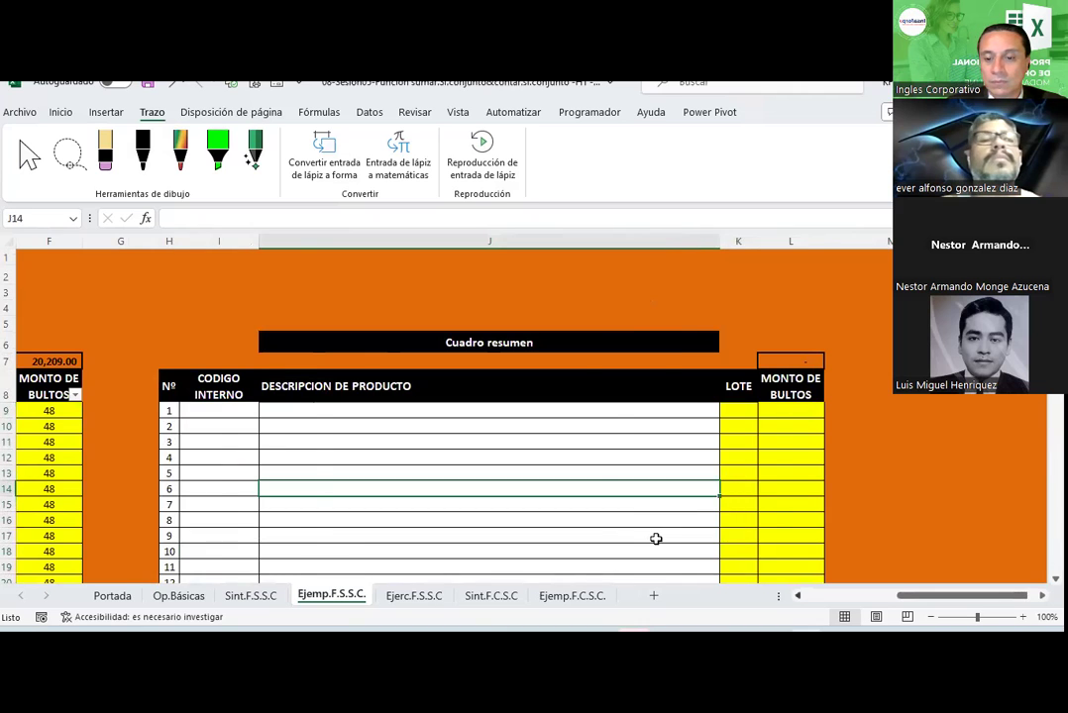
scroll(656, 538, "left", 10)
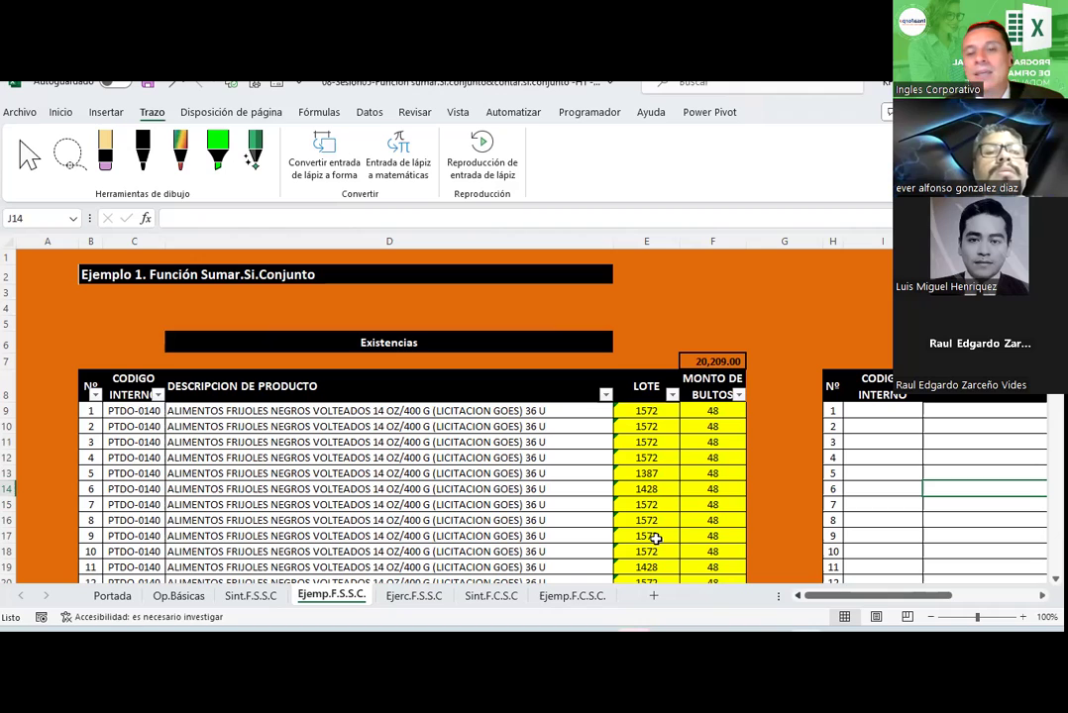
mouse_move(804, 634)
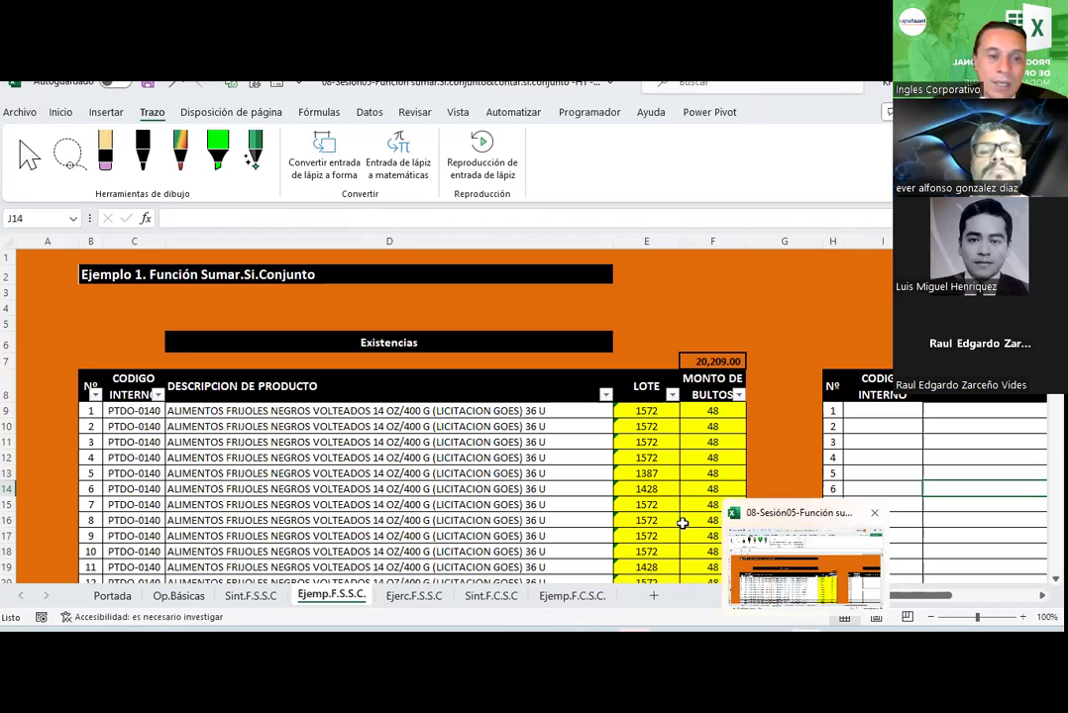
Step: Browse the CODIGO INTERNO and LOTE filter lists without changing either filter
left_click(519, 456)
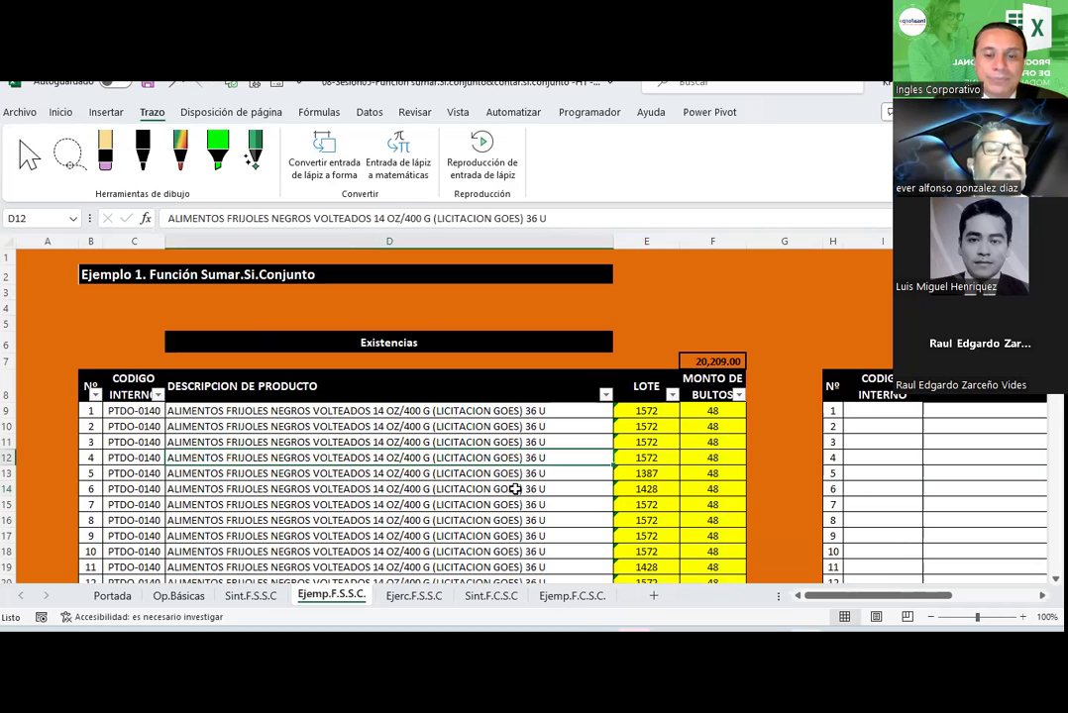
left_click(157, 395)
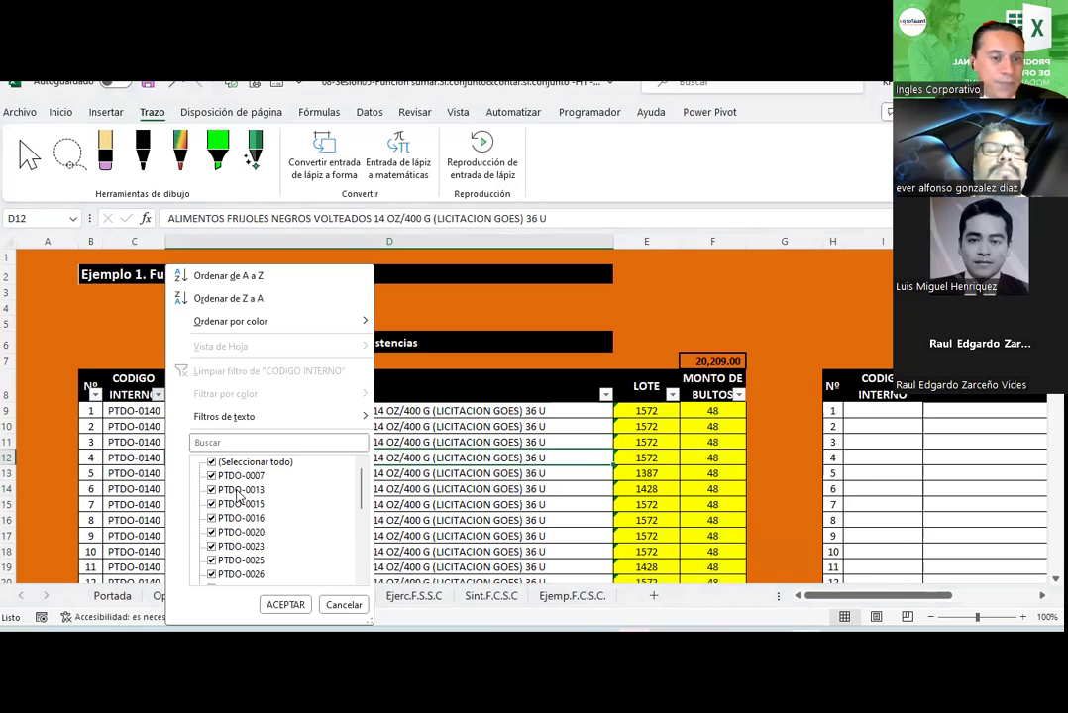
scroll(246, 500, "down", 2)
scroll(248, 500, "down", 6)
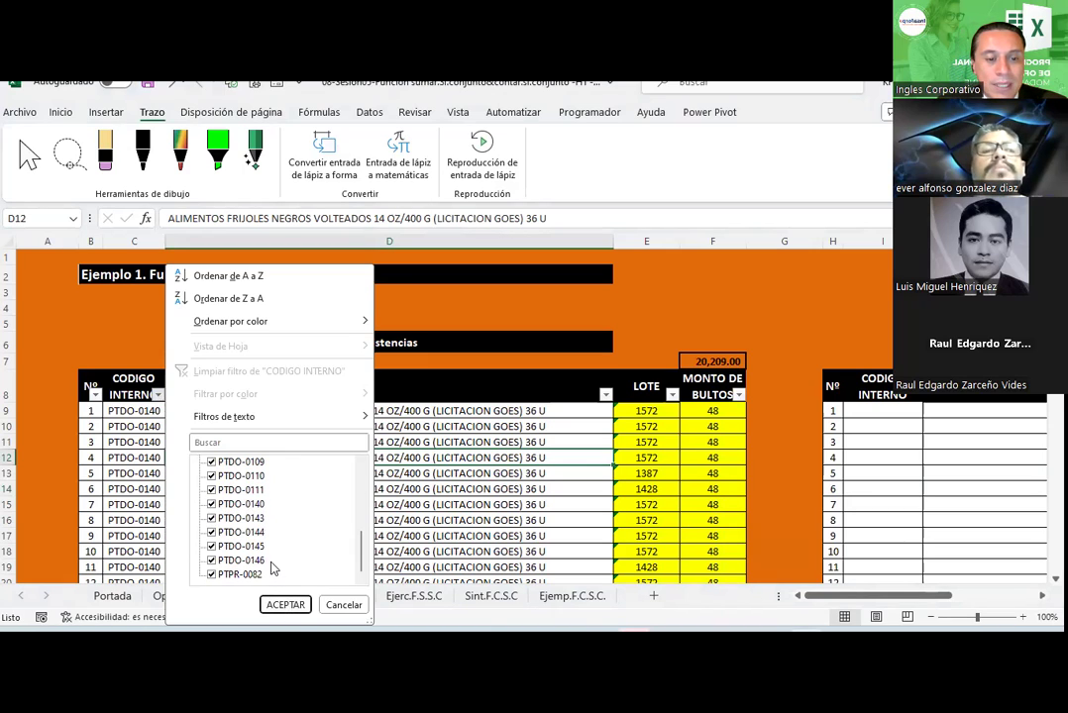
scroll(271, 567, "up", 2)
scroll(275, 567, "up", 3)
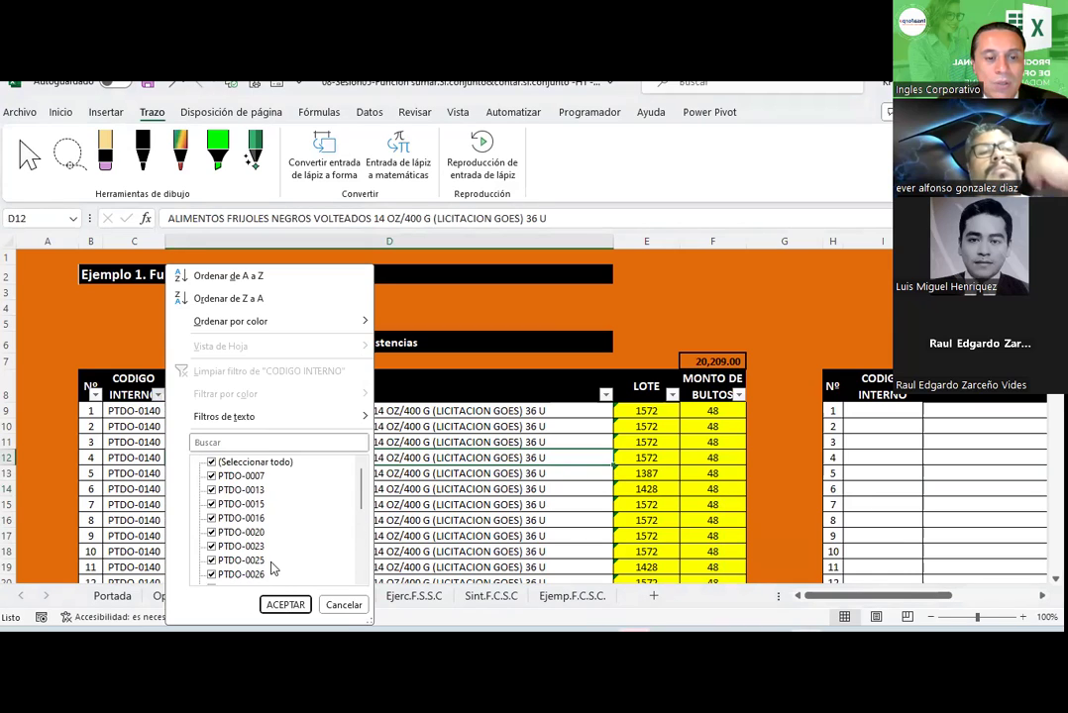
left_click(347, 605)
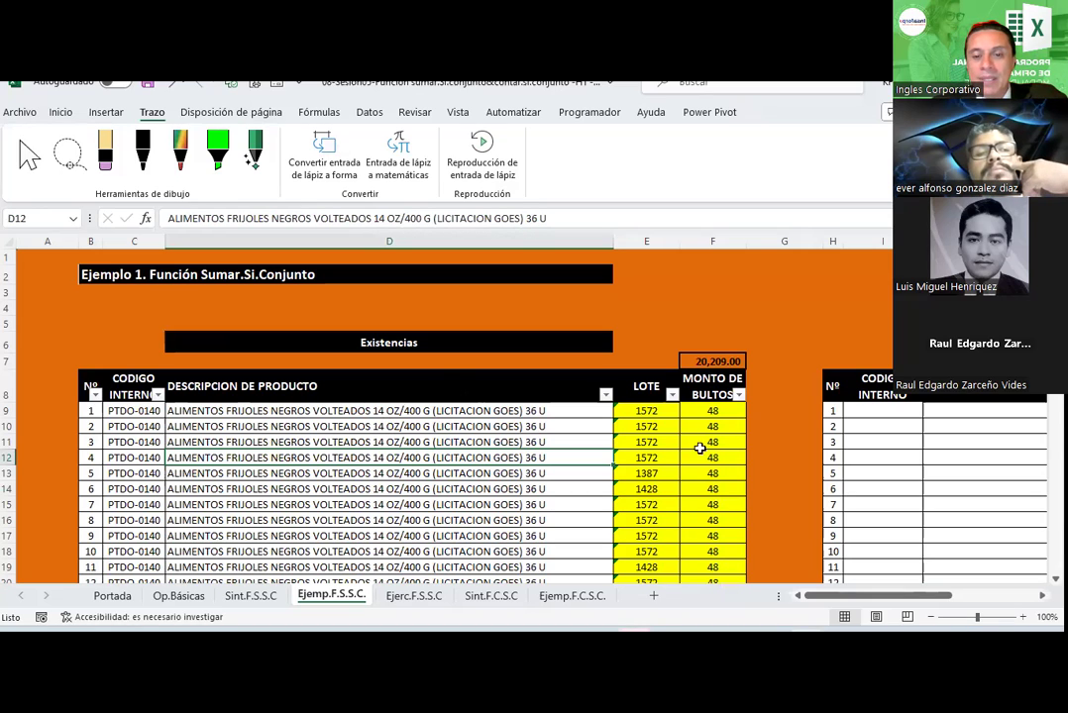
left_click(671, 394)
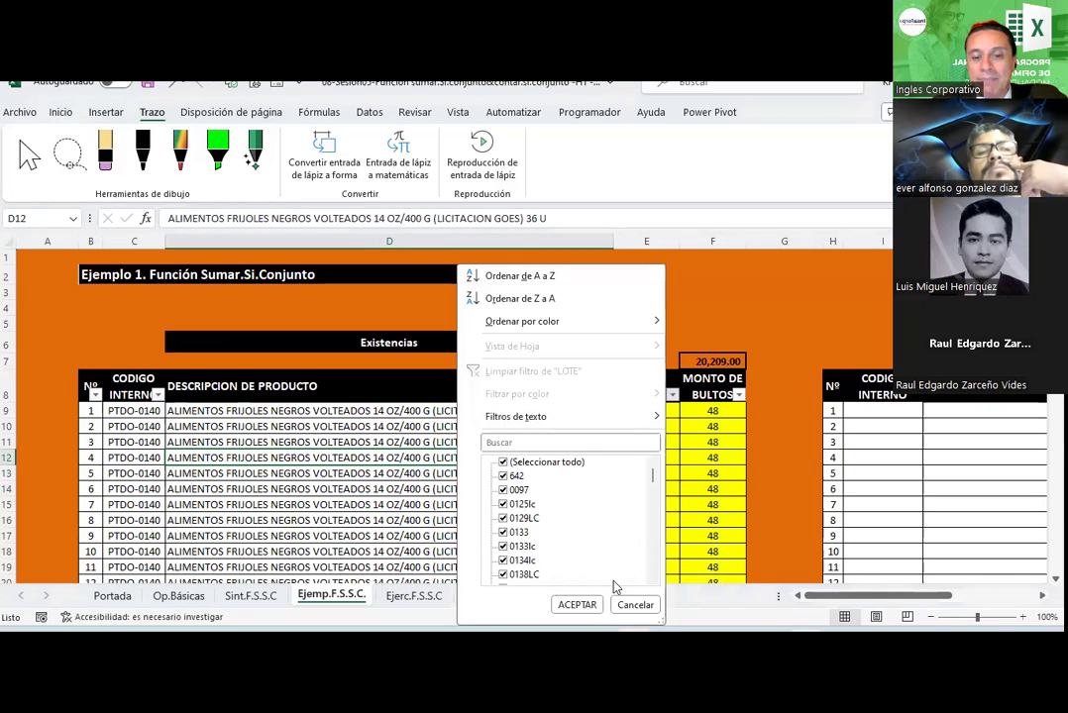
left_click(634, 604)
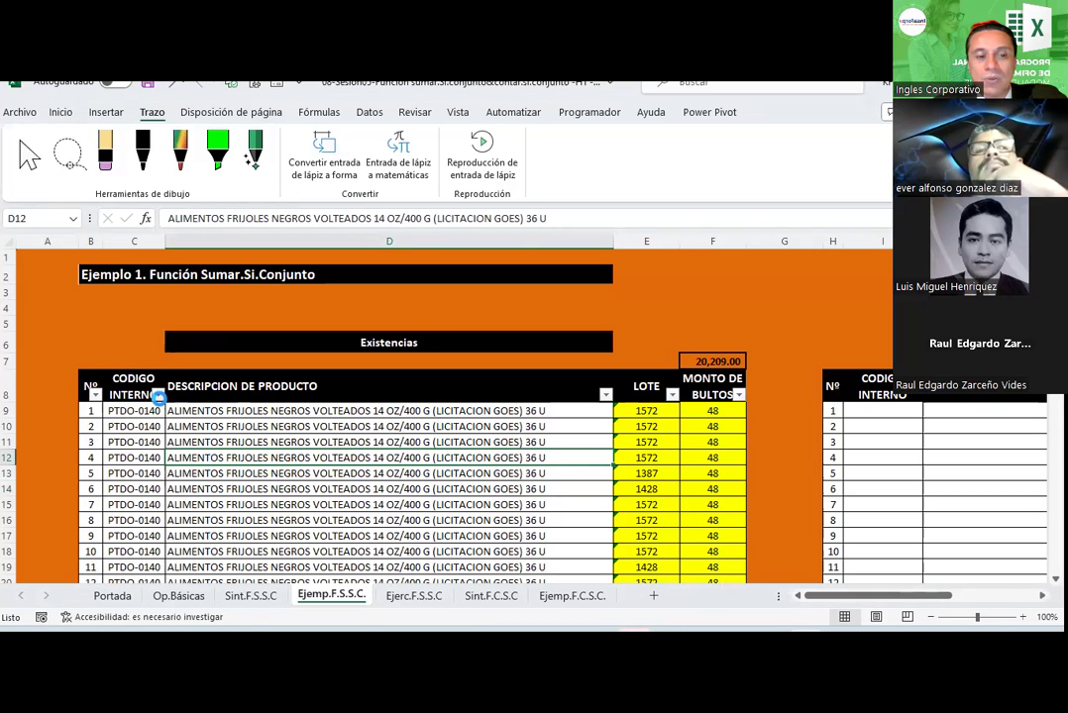
Step: In the CODIGO INTERNO filter, clear all codes and tick only PTDO-0140
left_click(158, 395)
left_click(267, 462)
scroll(277, 496, "down", 4)
scroll(288, 515, "up", 4)
scroll(292, 523, "down", 4)
scroll(292, 523, "down", 2)
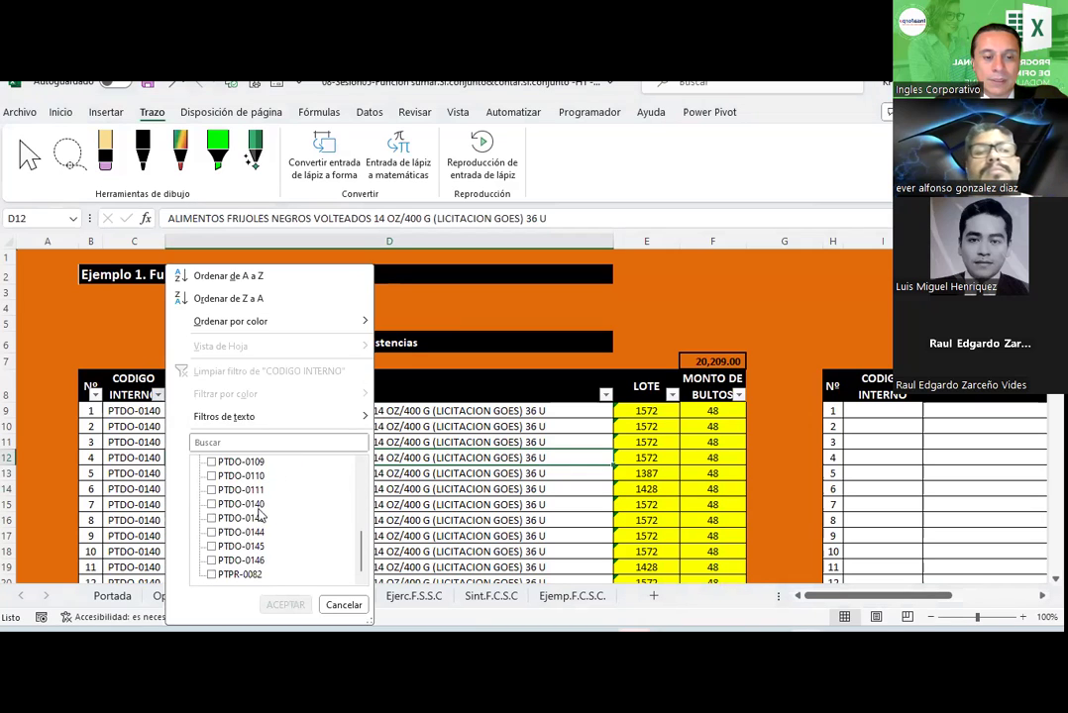
left_click(238, 504)
left_click(285, 604)
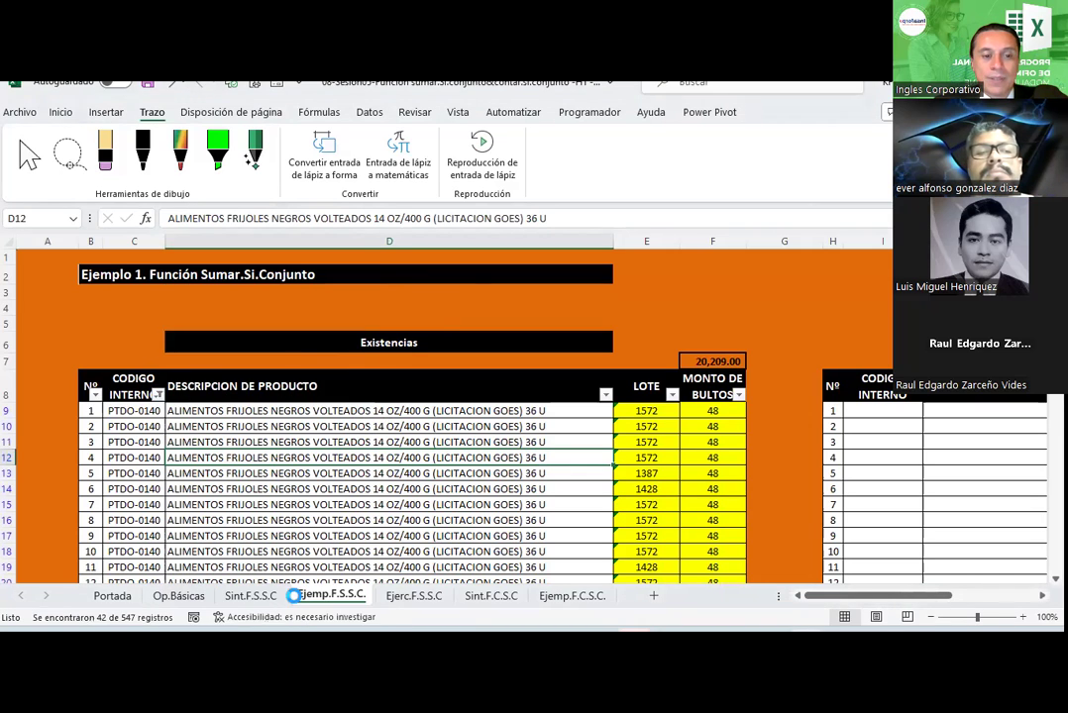
scroll(307, 460, "down", 3)
scroll(307, 461, "down", 8)
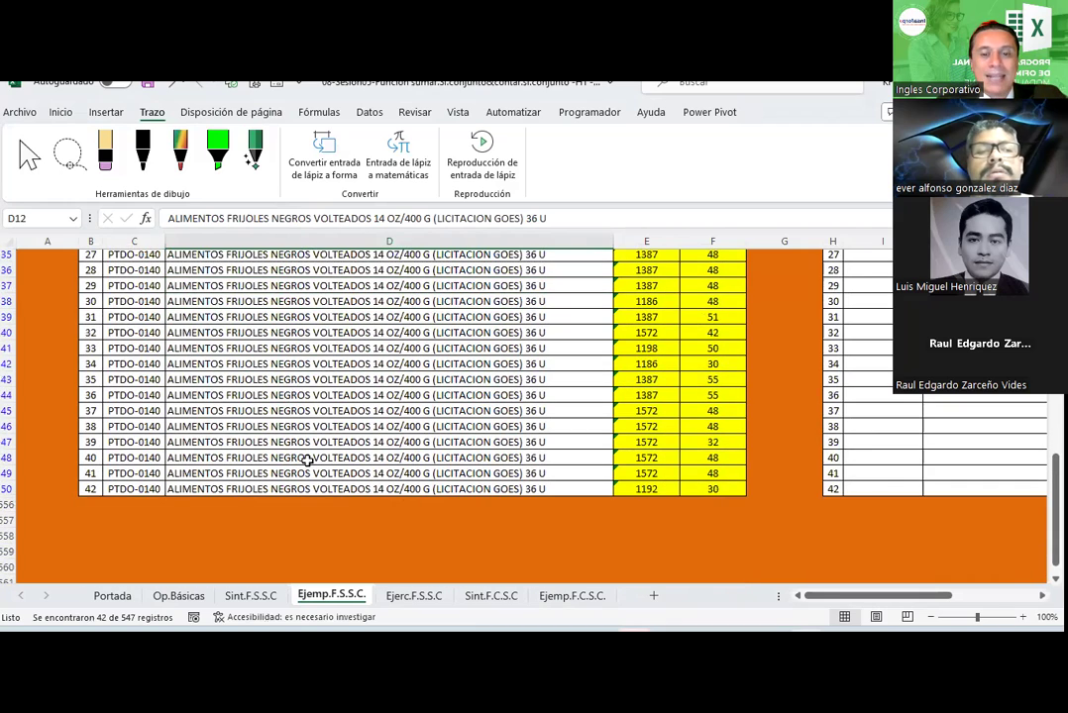
scroll(307, 461, "up", 3)
scroll(307, 460, "up", 7)
scroll(307, 460, "up", 2)
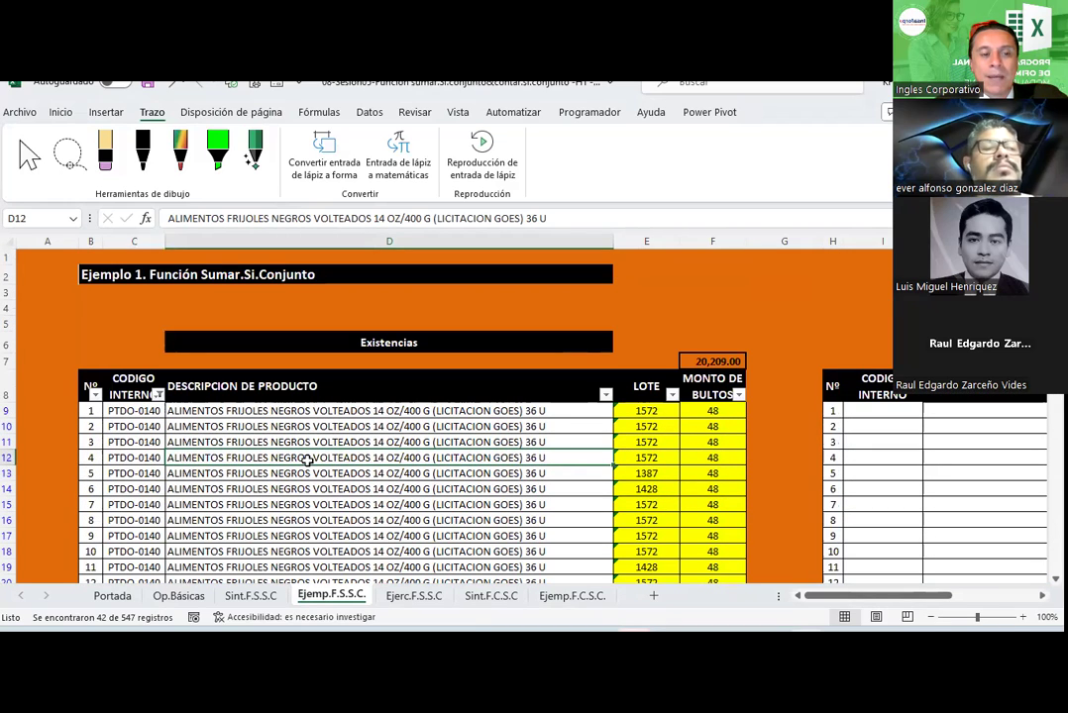
scroll(308, 461, "down", 2)
scroll(307, 461, "down", 1)
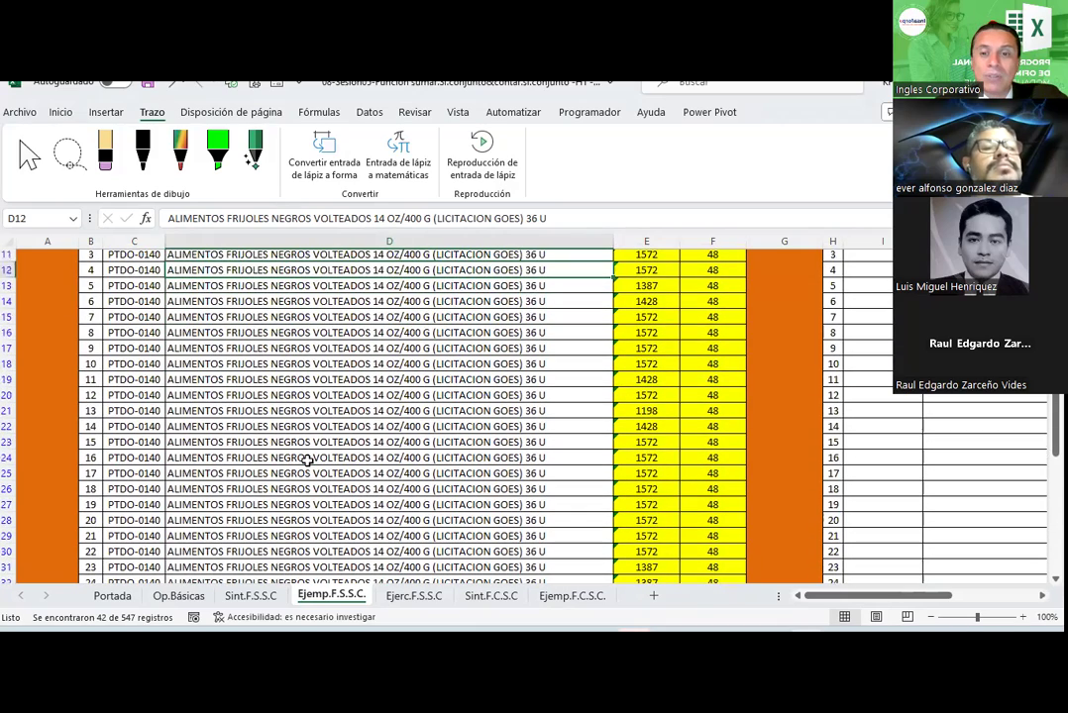
scroll(307, 461, "down", 3)
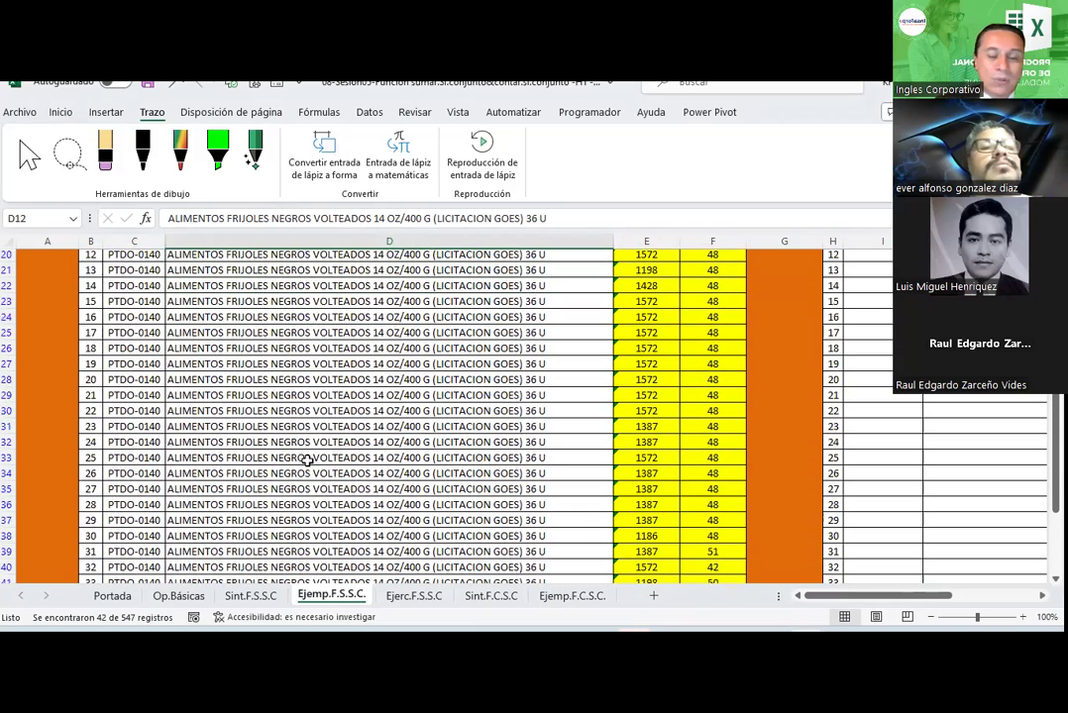
scroll(307, 461, "up", 4)
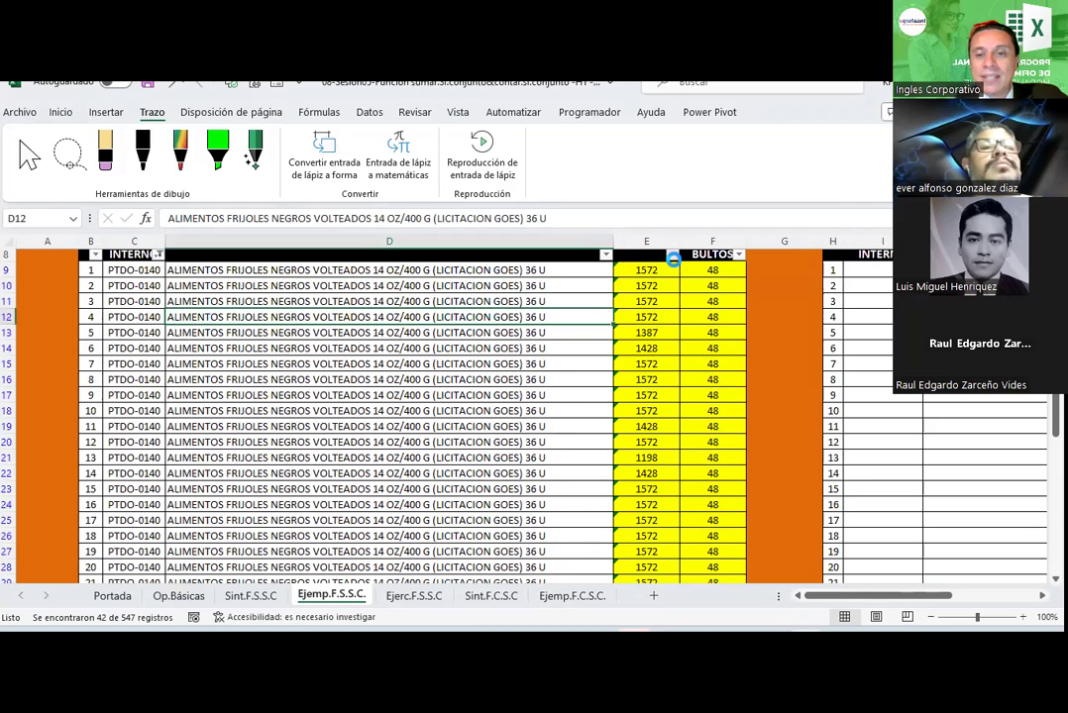
left_click(671, 254)
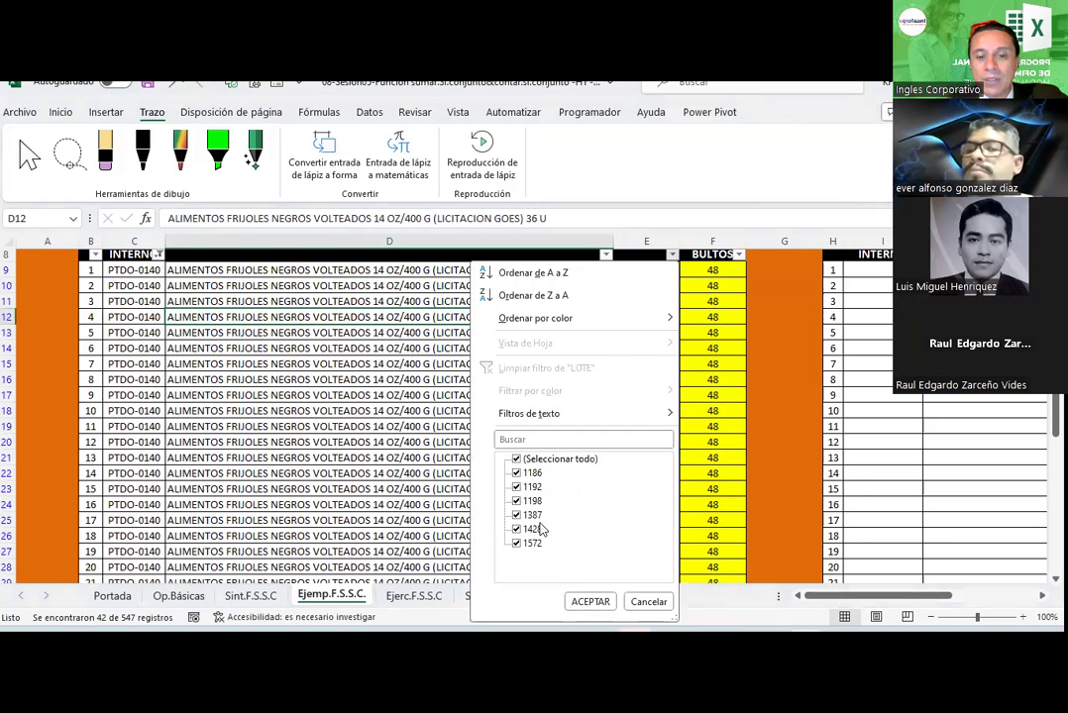
left_click(658, 602)
left_click(615, 379)
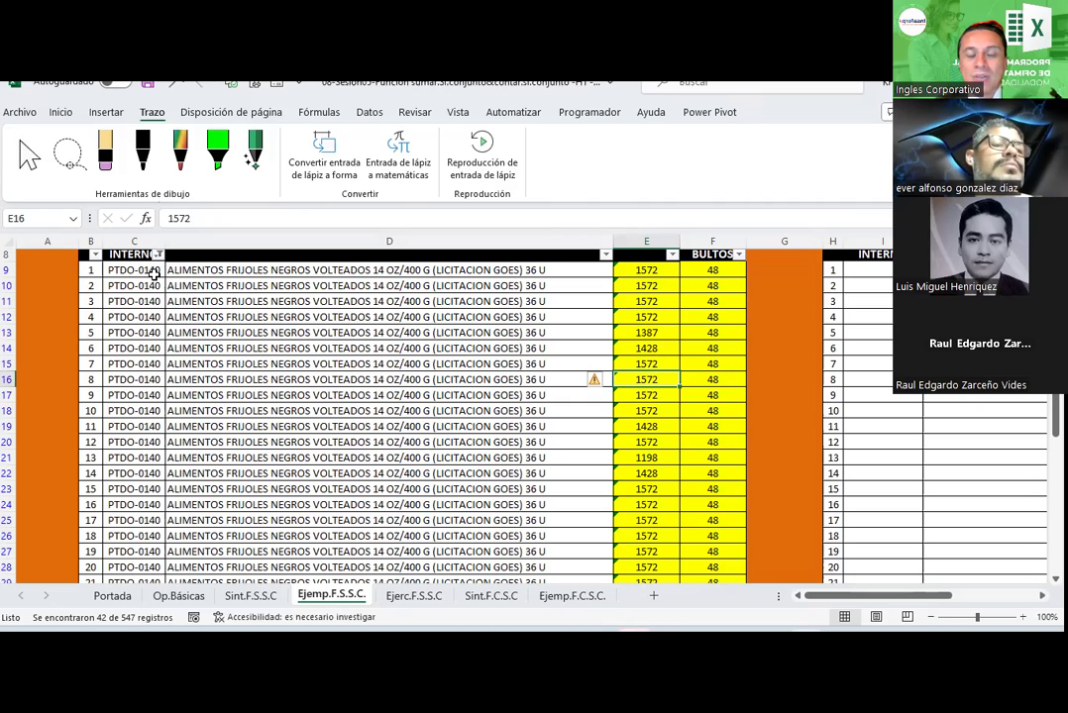
left_click_drag(154, 271, 153, 442)
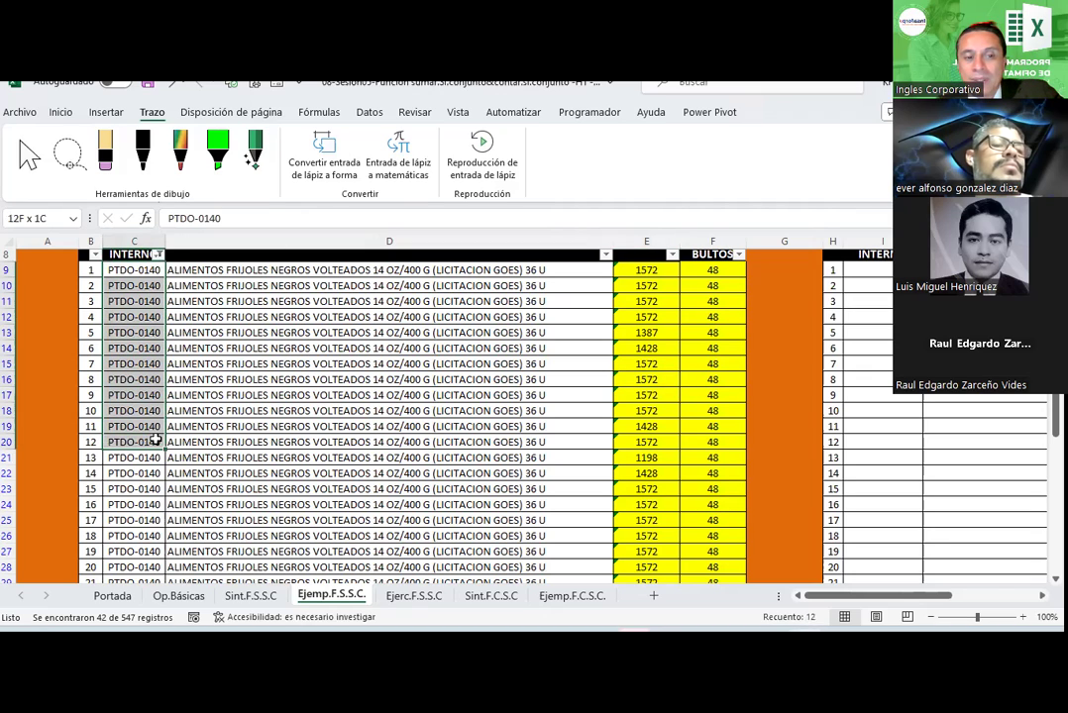
left_click(645, 268)
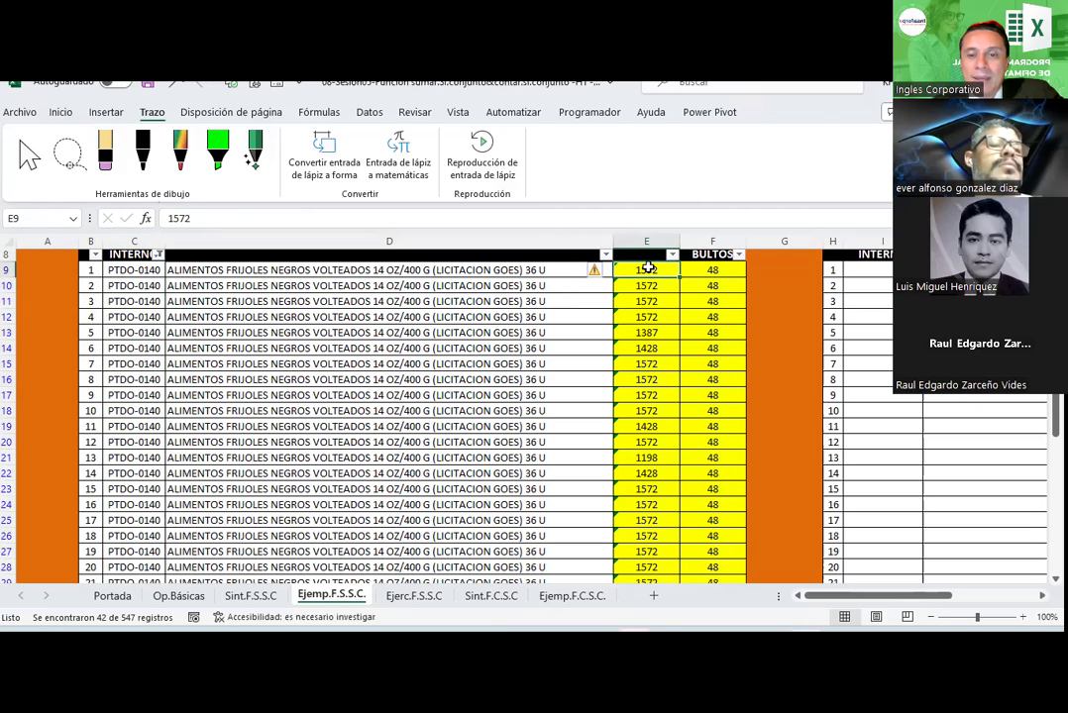
mouse_move(647, 268)
left_mouse_down()
mouse_move(662, 319)
mouse_move(148, 313)
left_mouse_up()
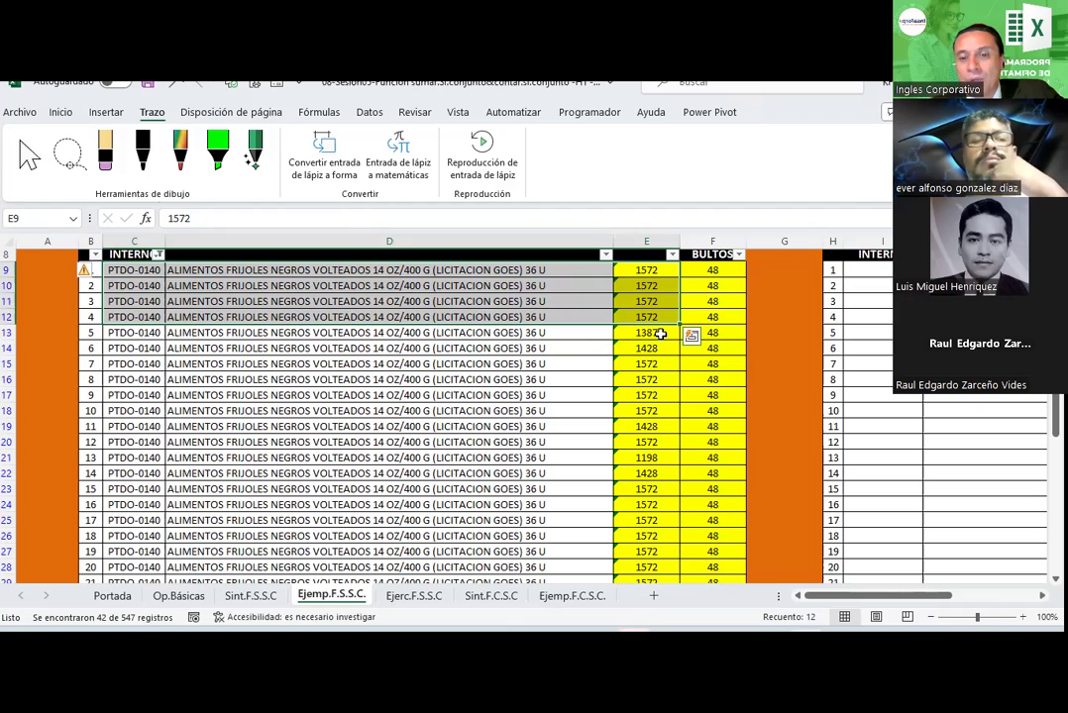
left_click(660, 335)
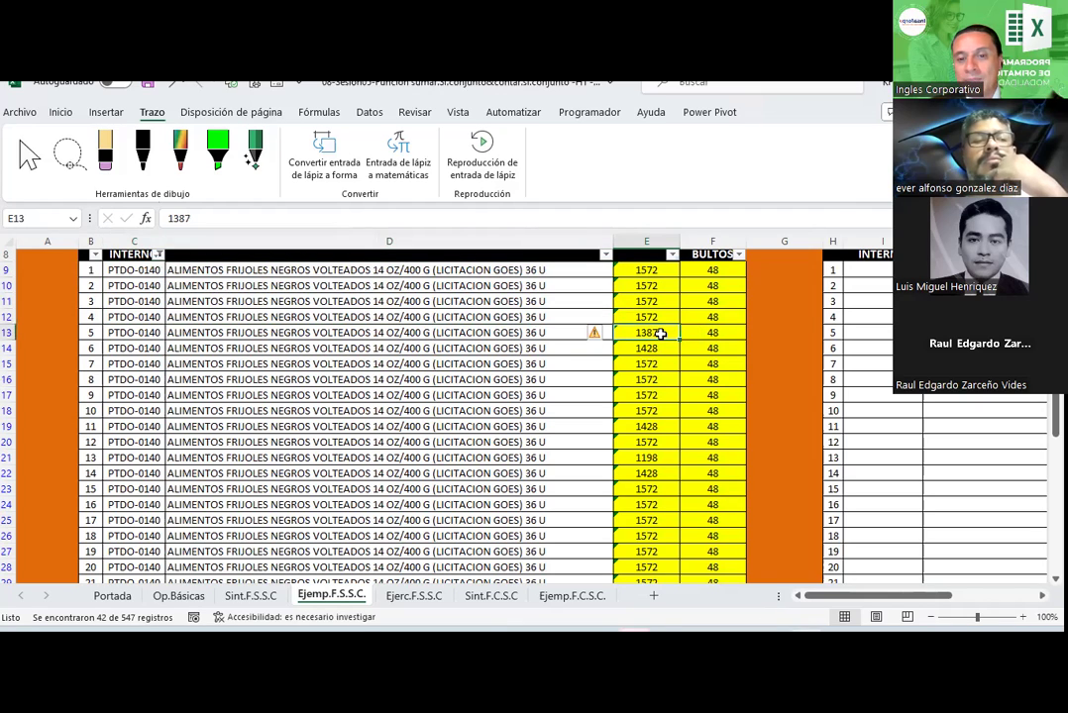
left_click(154, 334)
key("Right")
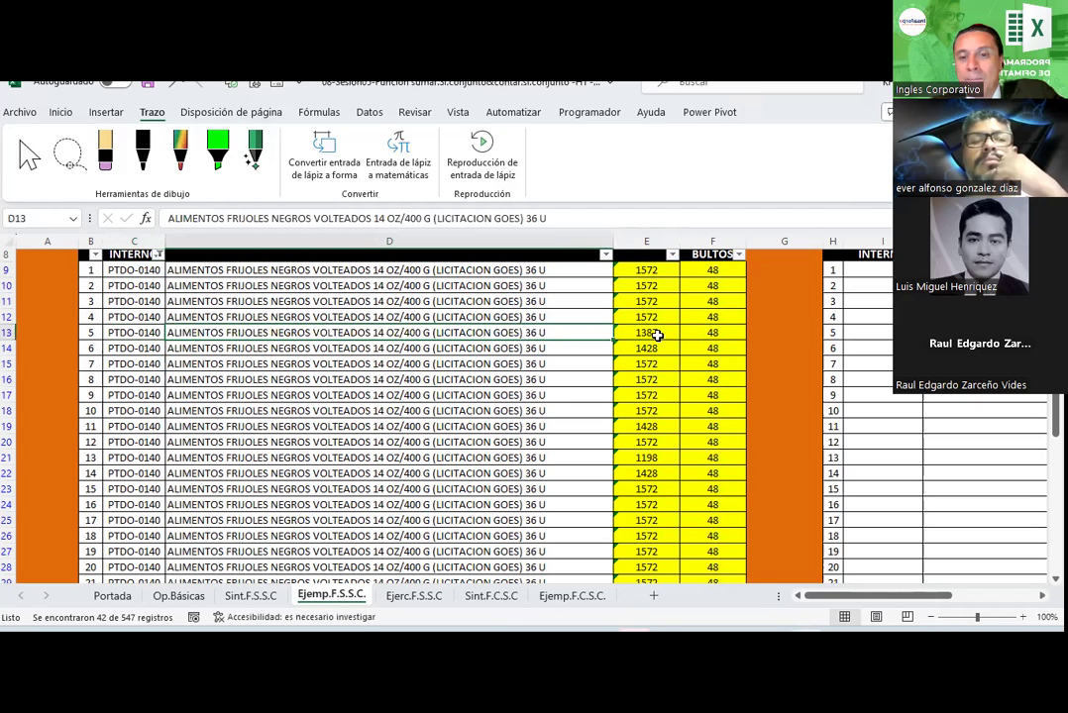
left_click(658, 334)
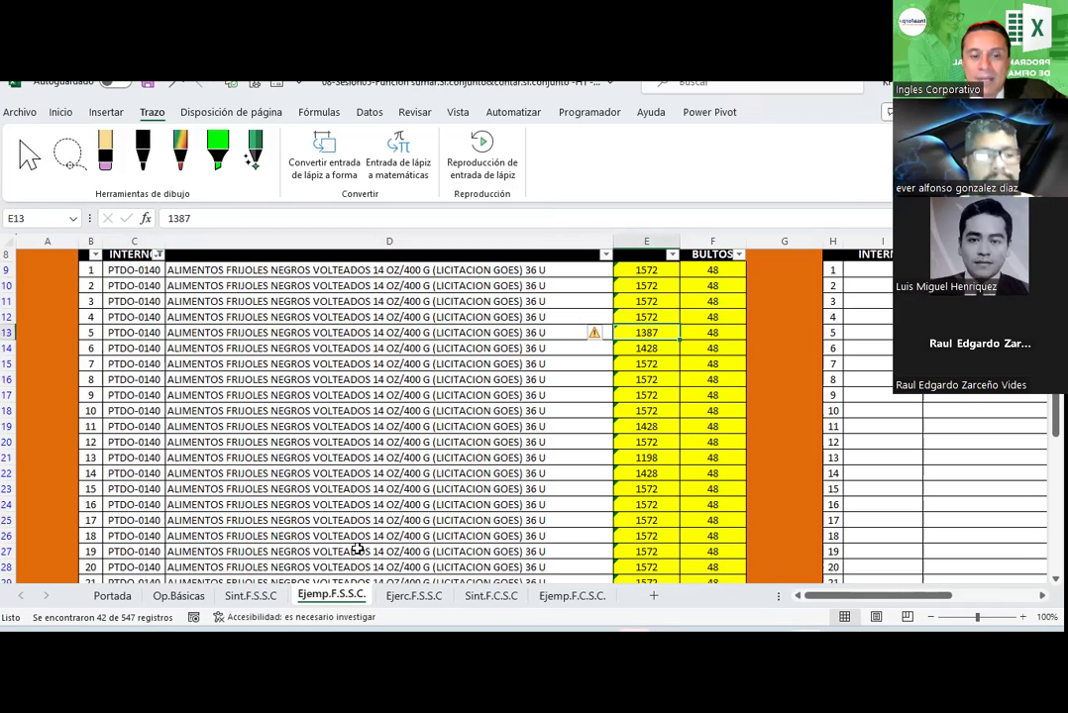
Step: Copy the Ejemp.F.S.S.C. sheet, placing the copy before the original, and select a code cell in it
right_click(342, 594)
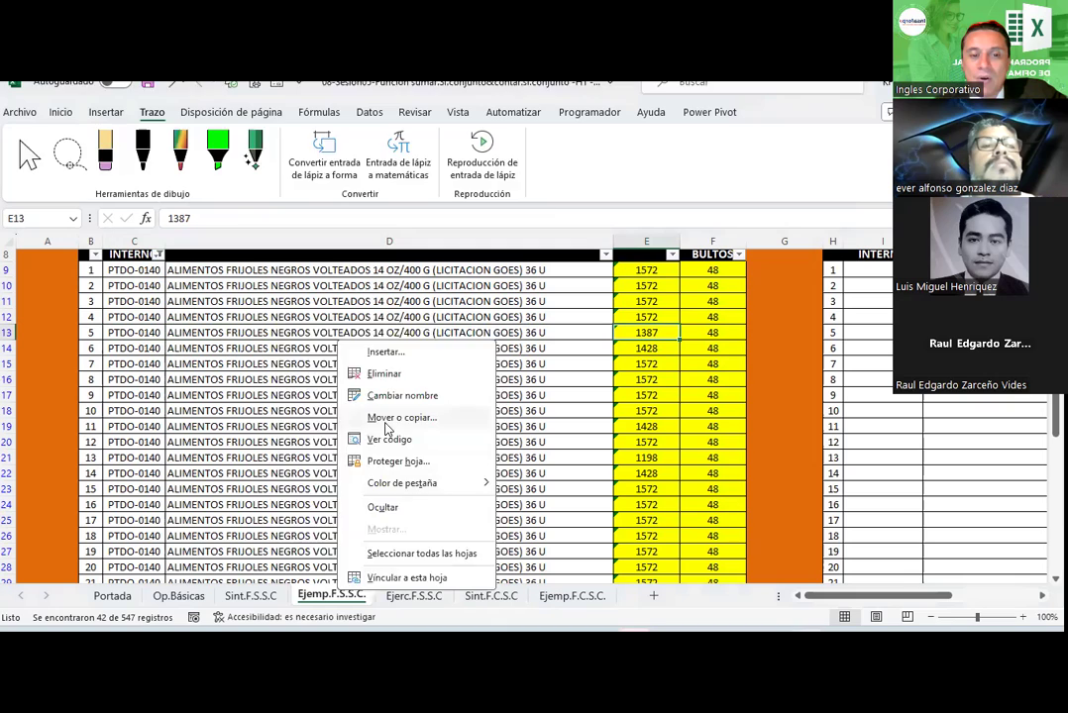
left_click(388, 420)
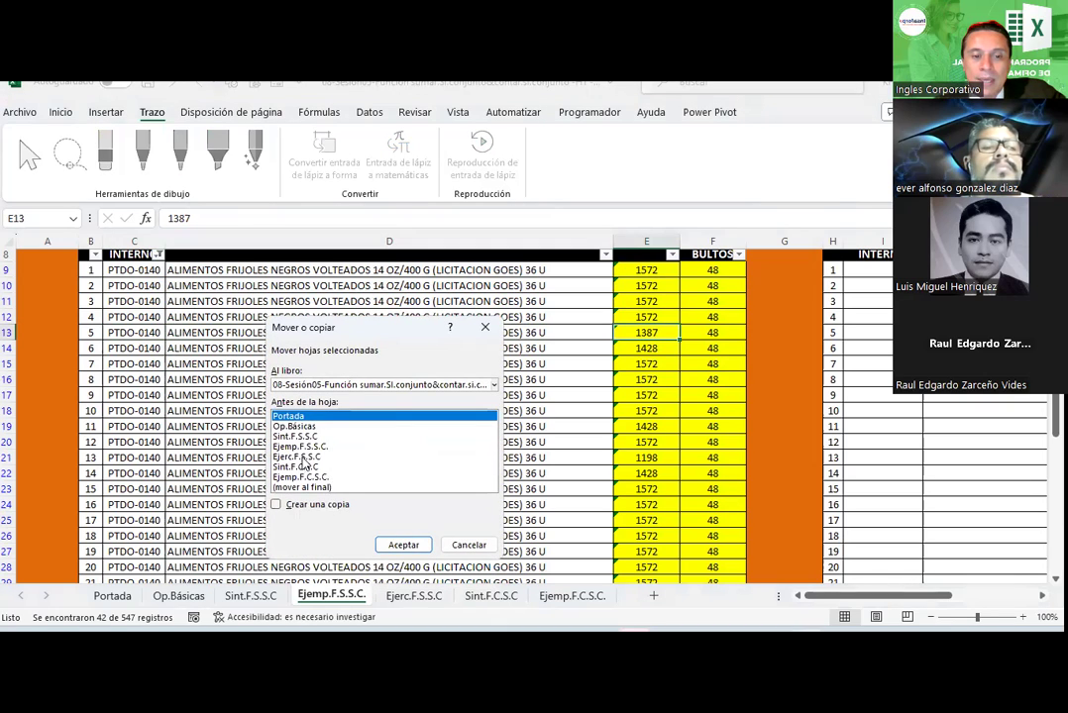
key("Down")
key("Down")
key("Down")
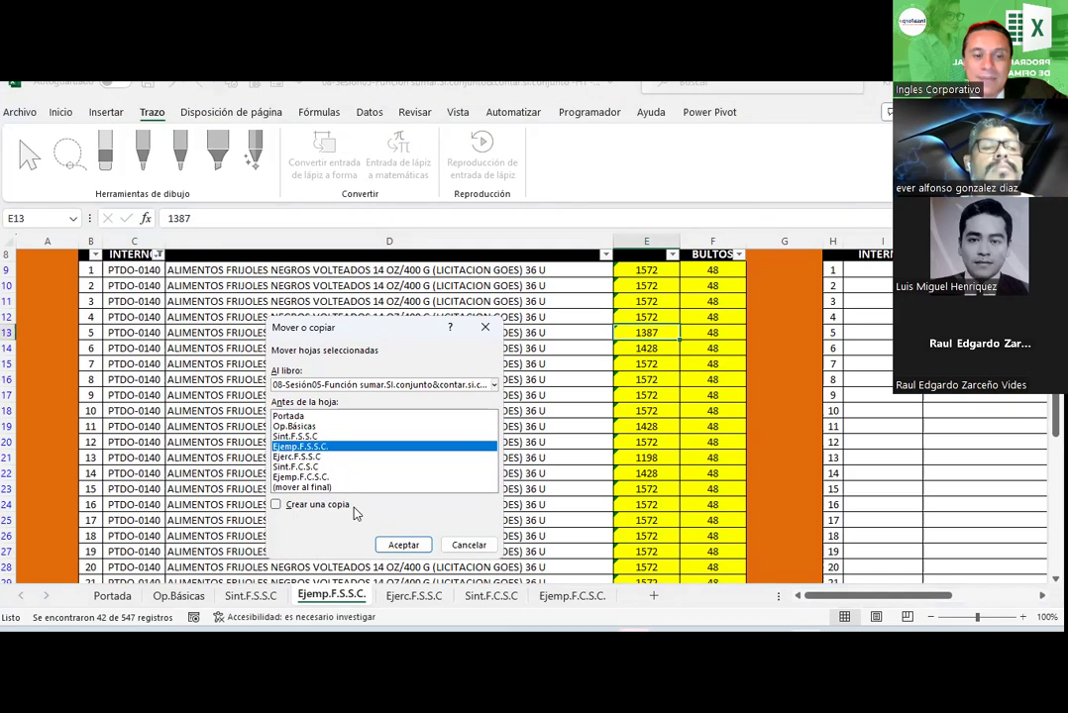
left_click(321, 506)
left_click(406, 543)
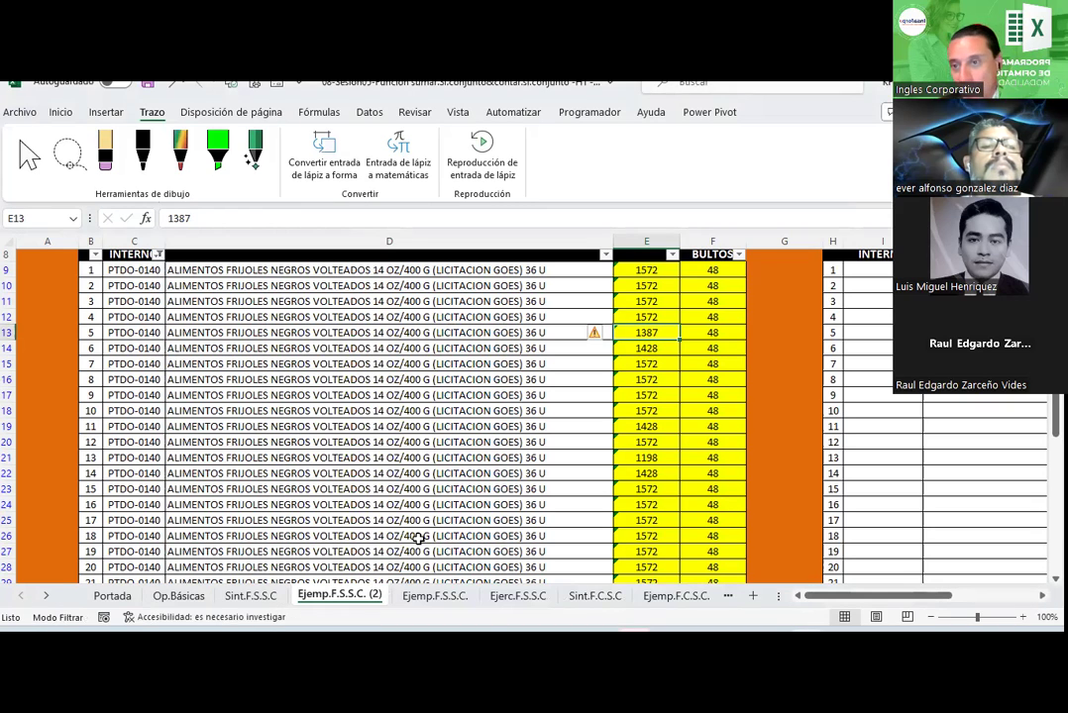
left_click(120, 393)
scroll(114, 376, "up", 2)
Step: Select the copied stock table from header B8 to its last row and show the Datos tools
left_click(97, 329)
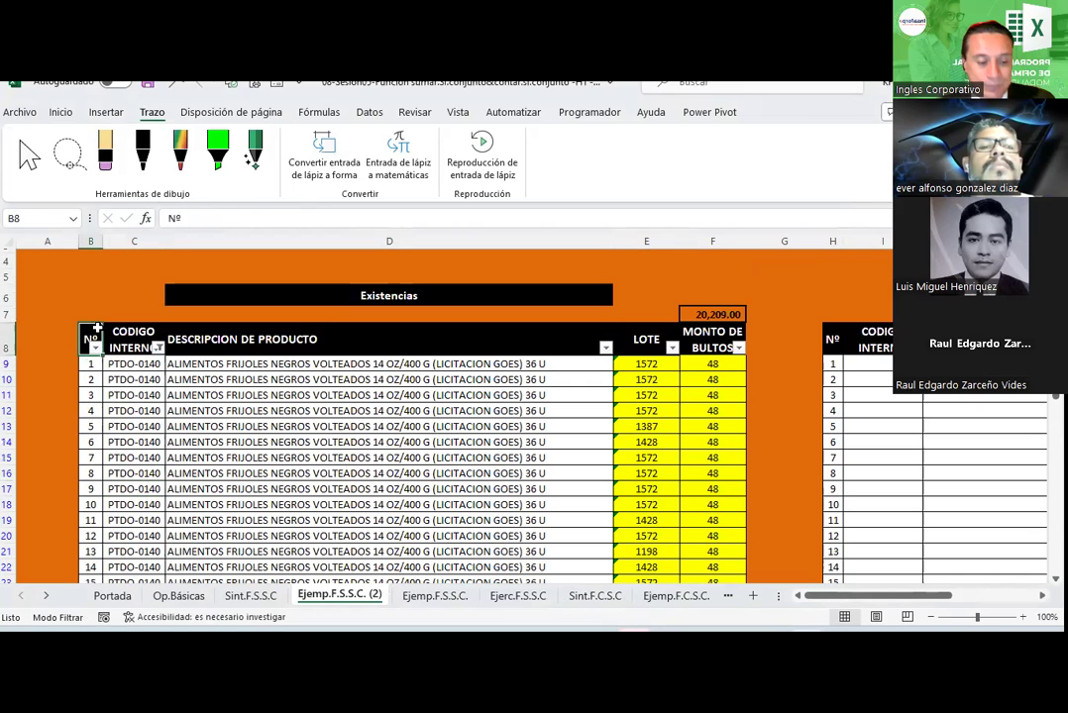
key("ctrl+shift+Right")
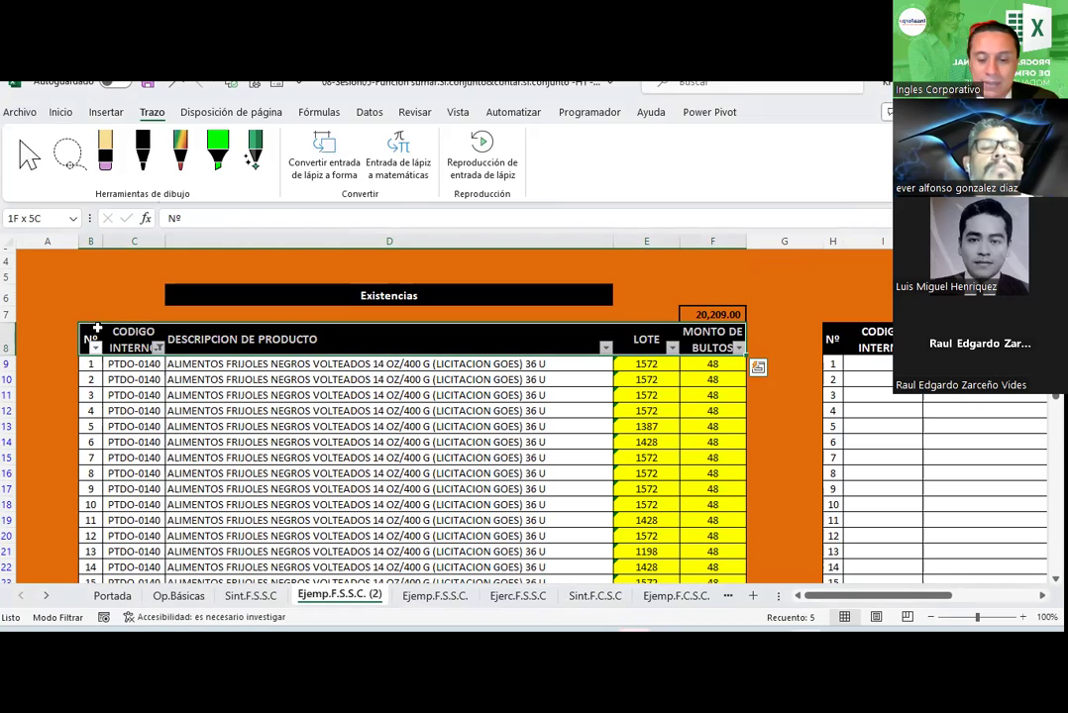
key("ctrl+shift+Down")
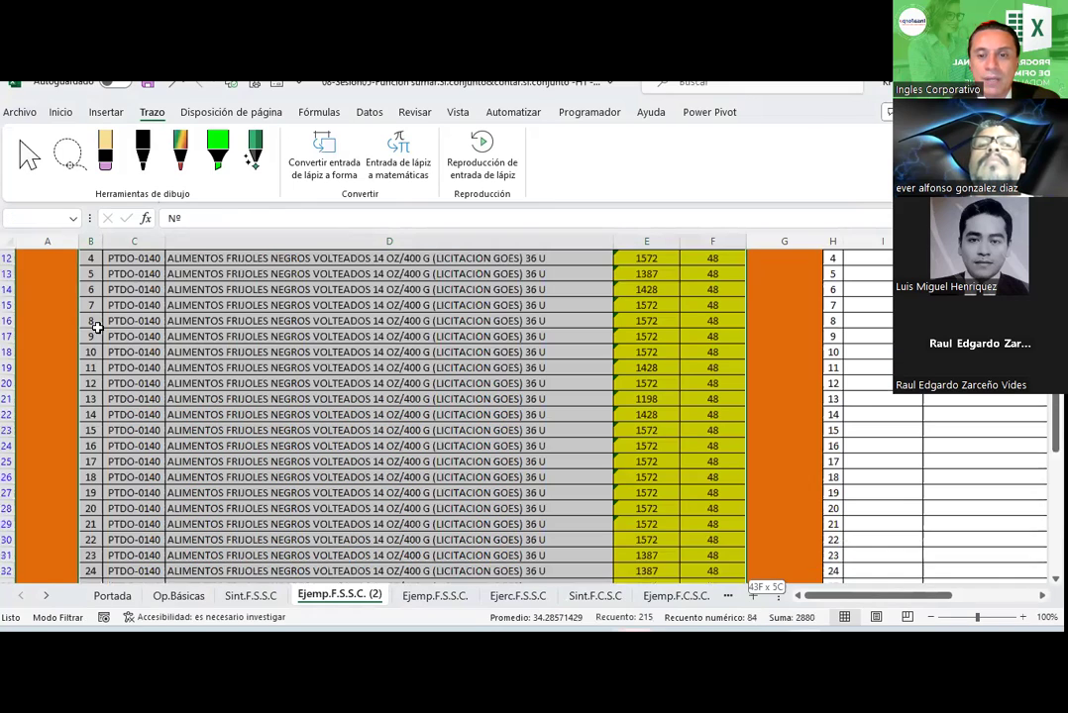
scroll(97, 327, "up", 10)
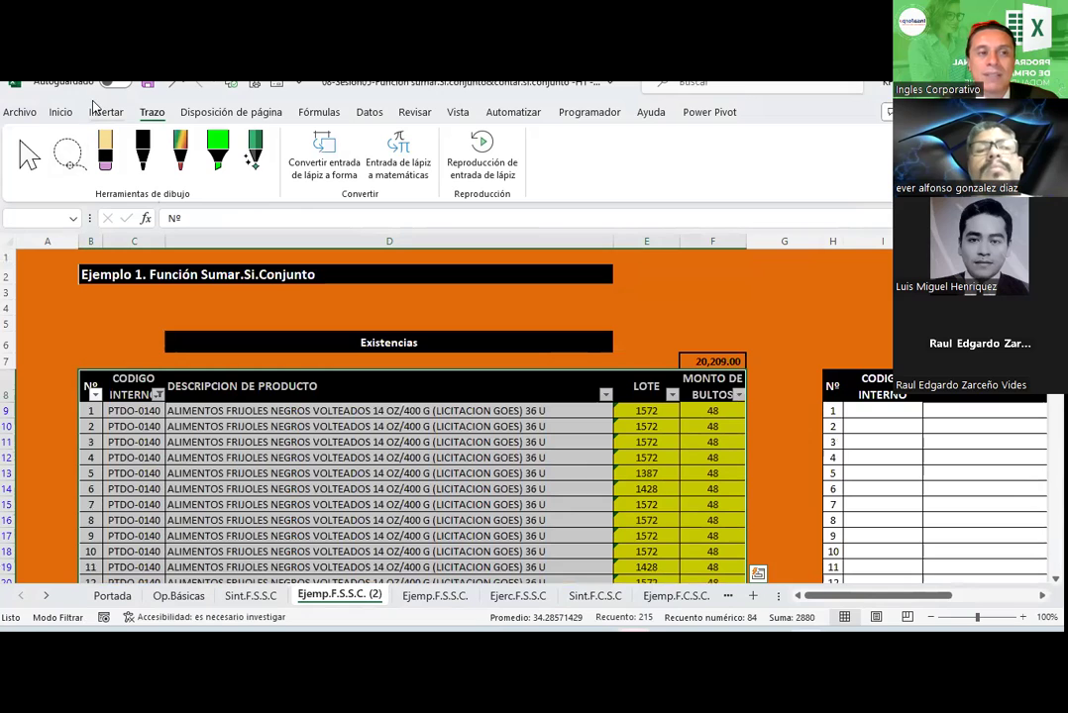
left_click(61, 112)
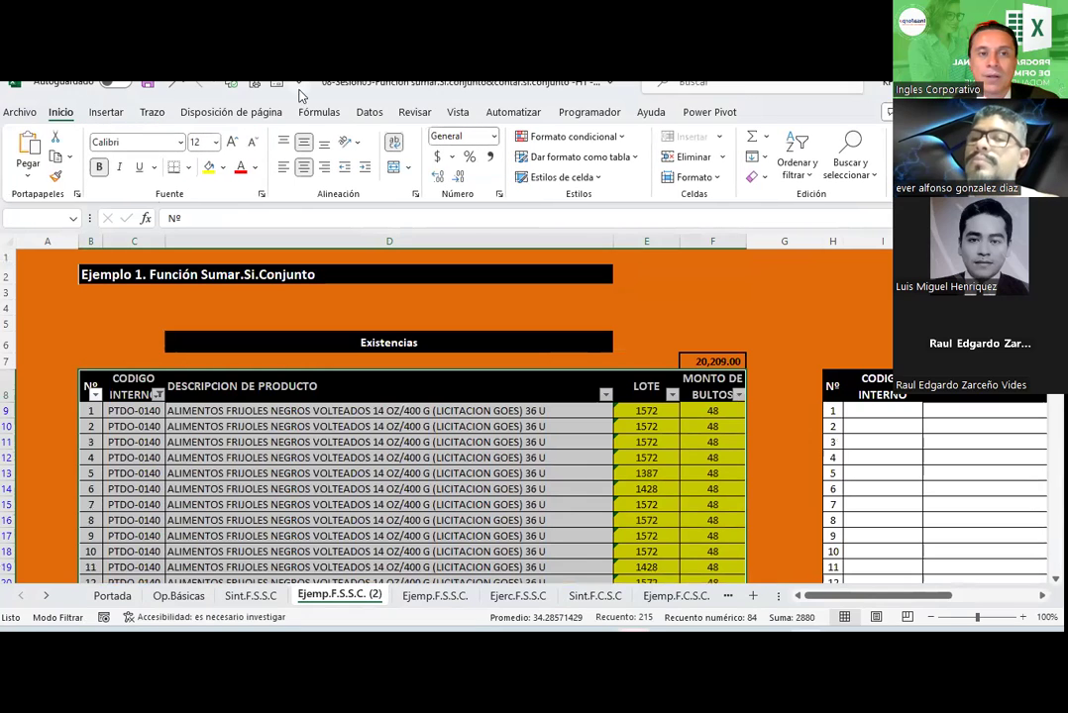
left_click(369, 112)
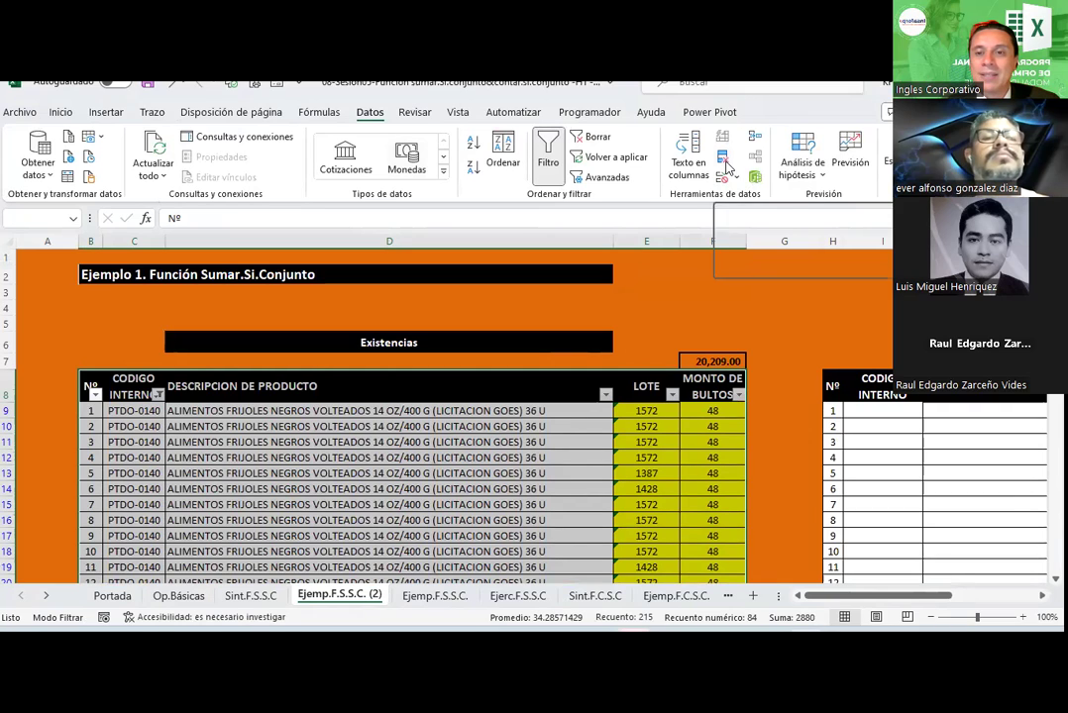
Step: Remove duplicate CODIGO INTERNO and LOTE combinations, then clear the code filter to show every row
left_click(725, 166)
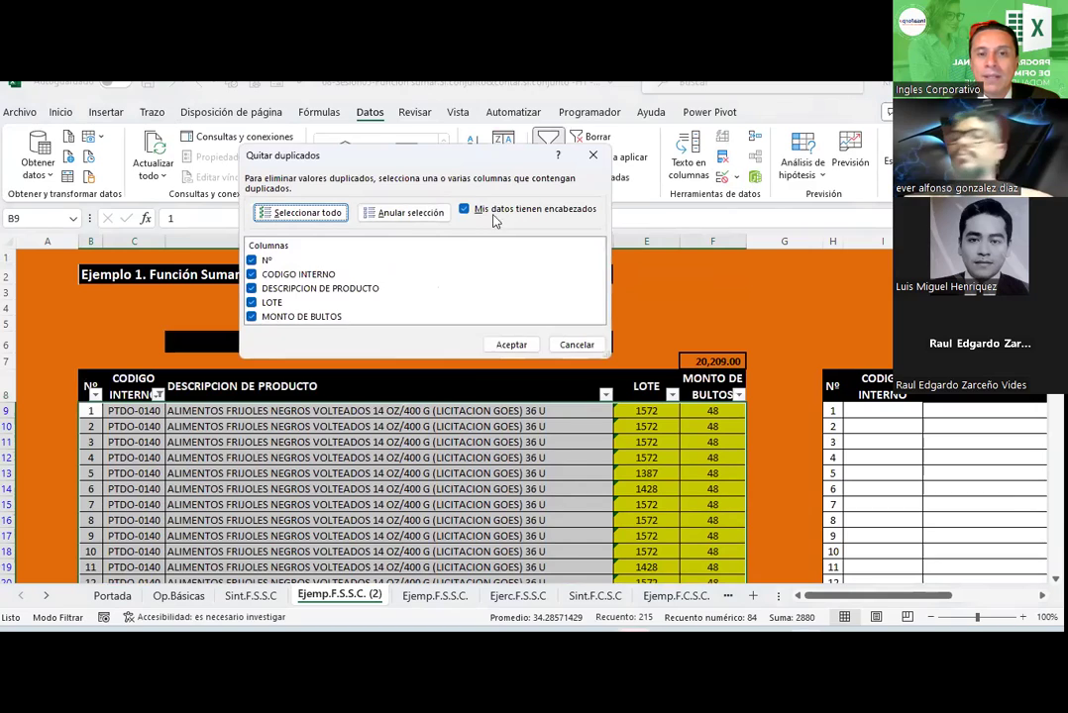
left_click(409, 213)
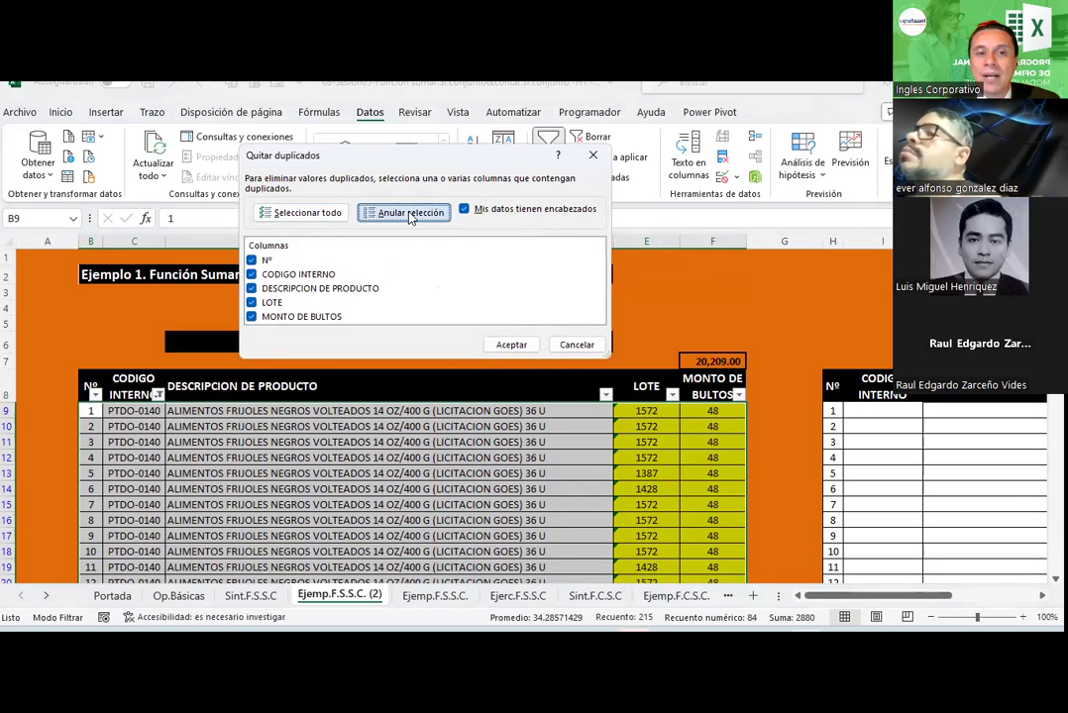
left_click(265, 307)
left_click(256, 303)
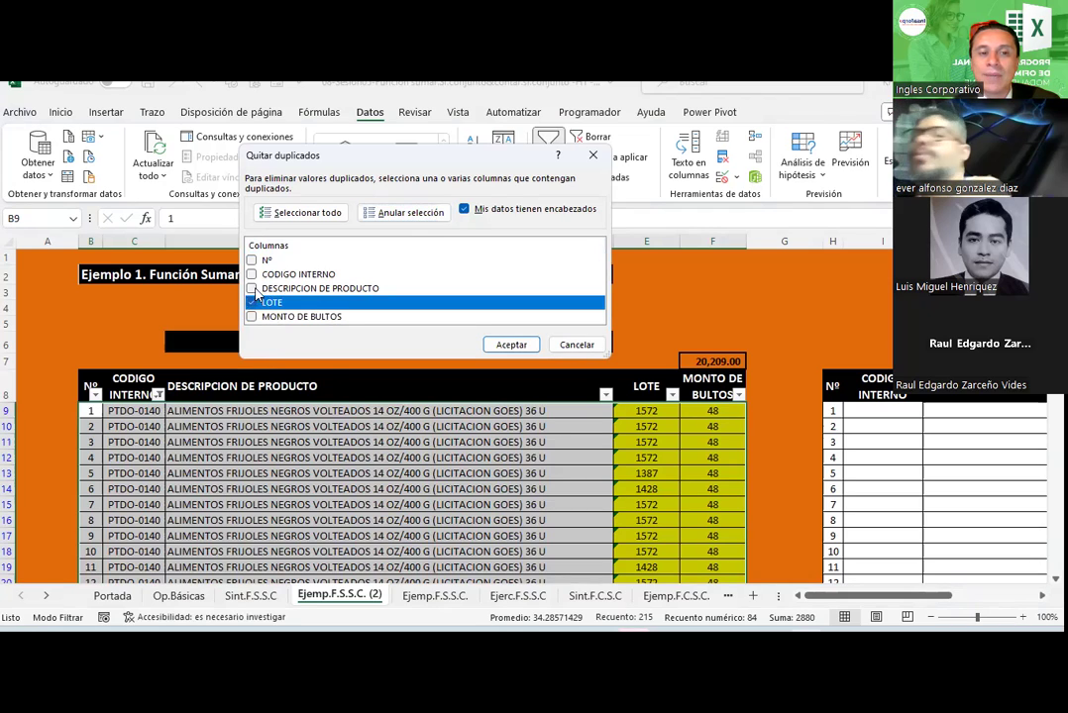
left_click(253, 276)
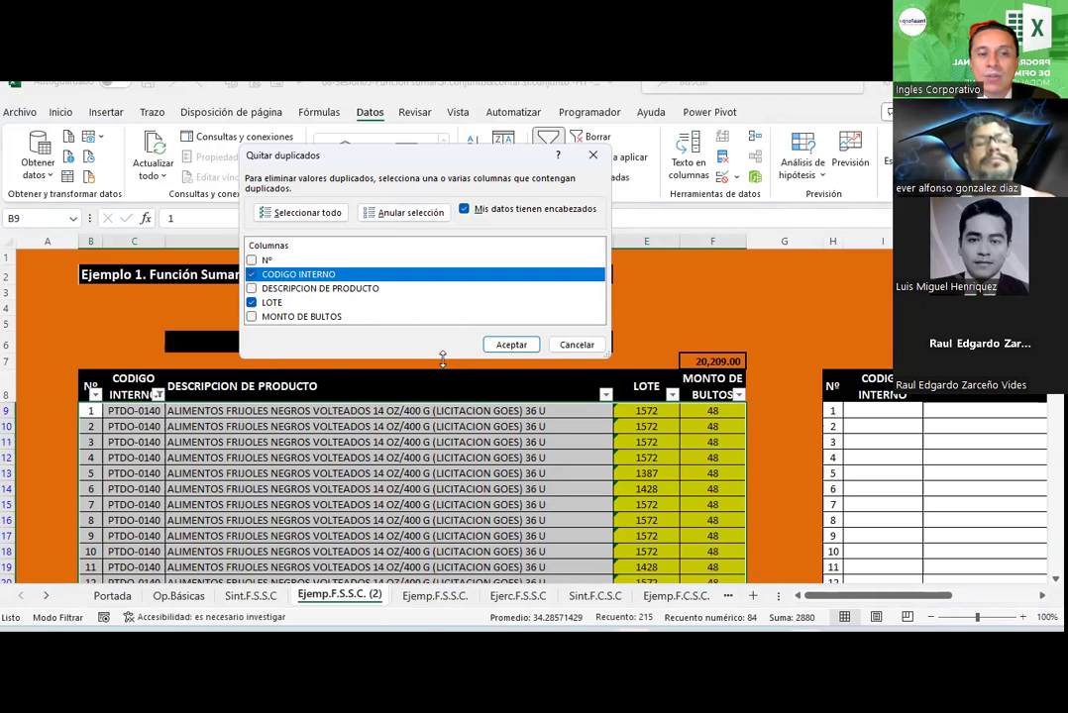
left_click(510, 345)
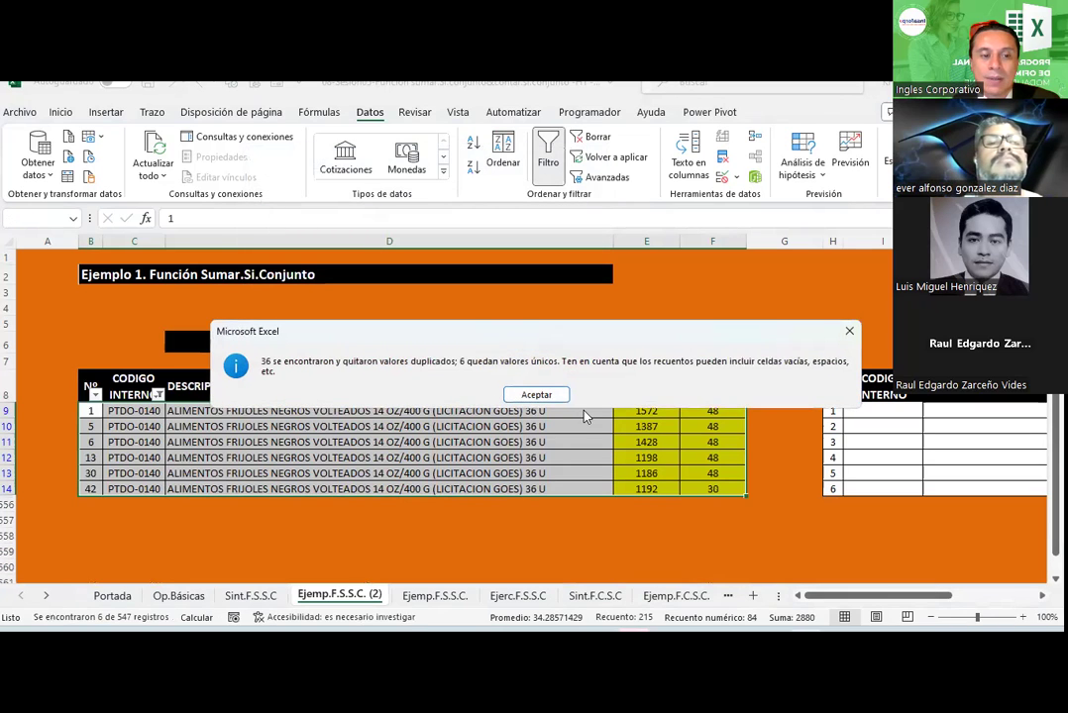
left_click(526, 394)
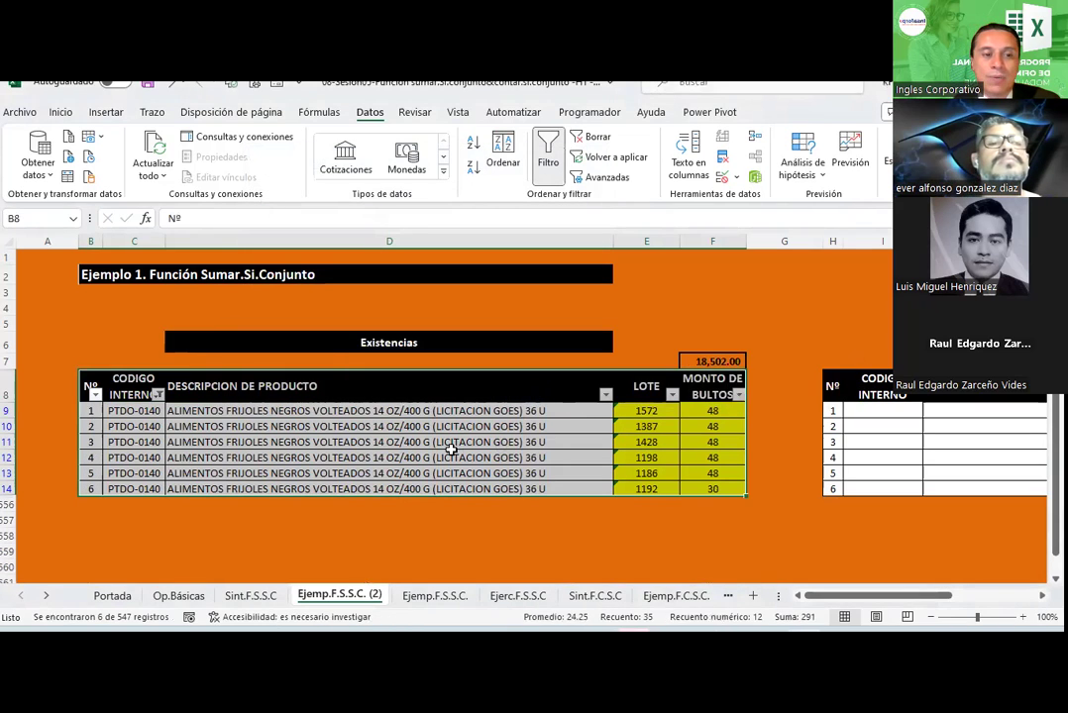
left_click(157, 395)
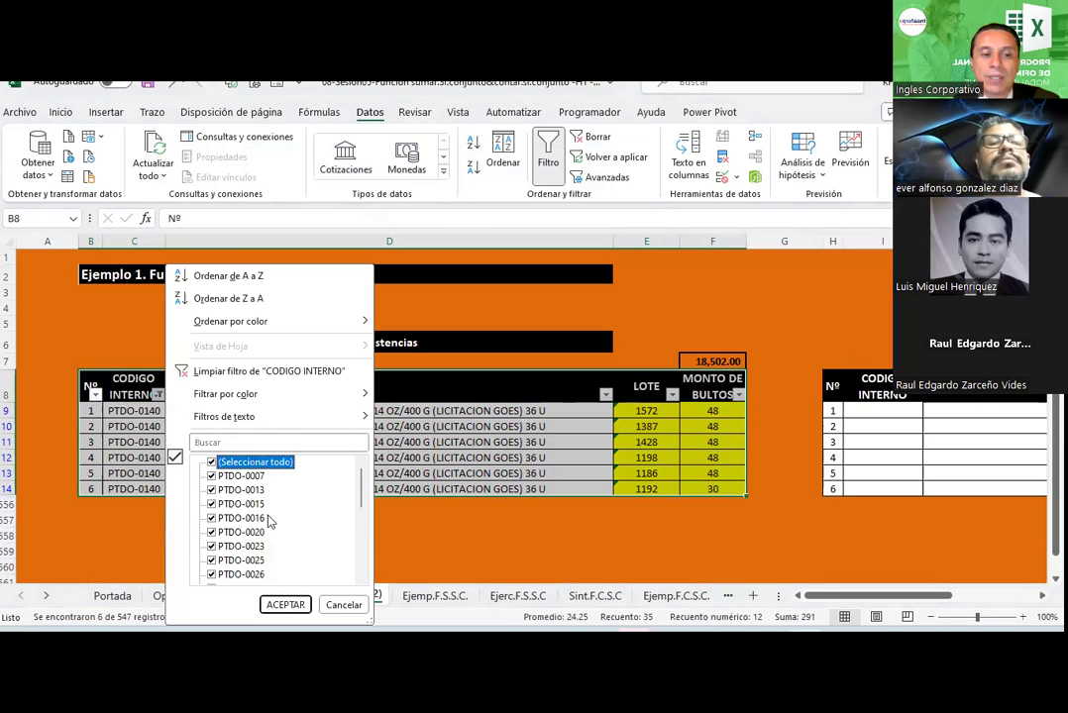
left_click(304, 604)
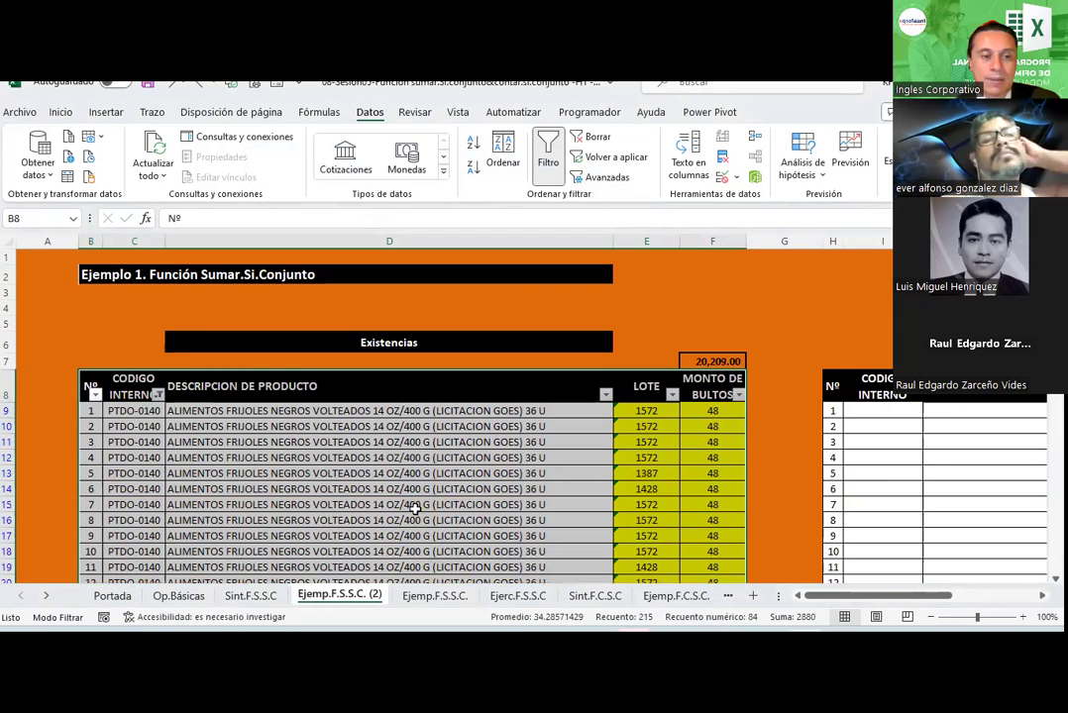
left_click(157, 395)
left_click(251, 462)
left_click(285, 604)
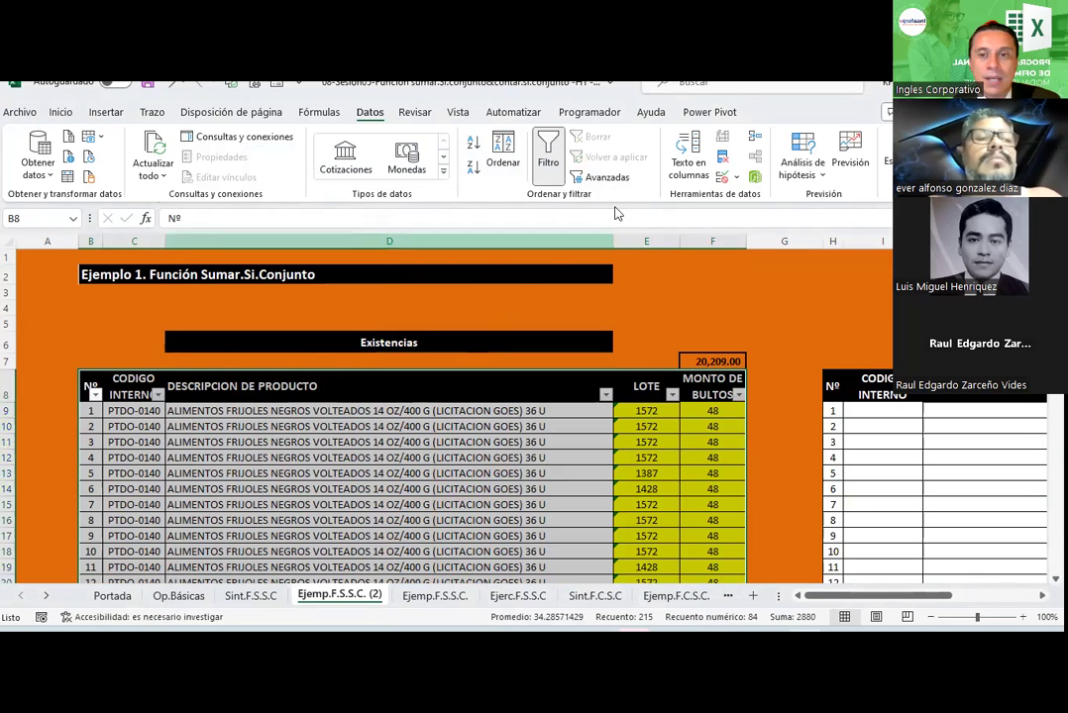
left_click(722, 155)
left_click(406, 214)
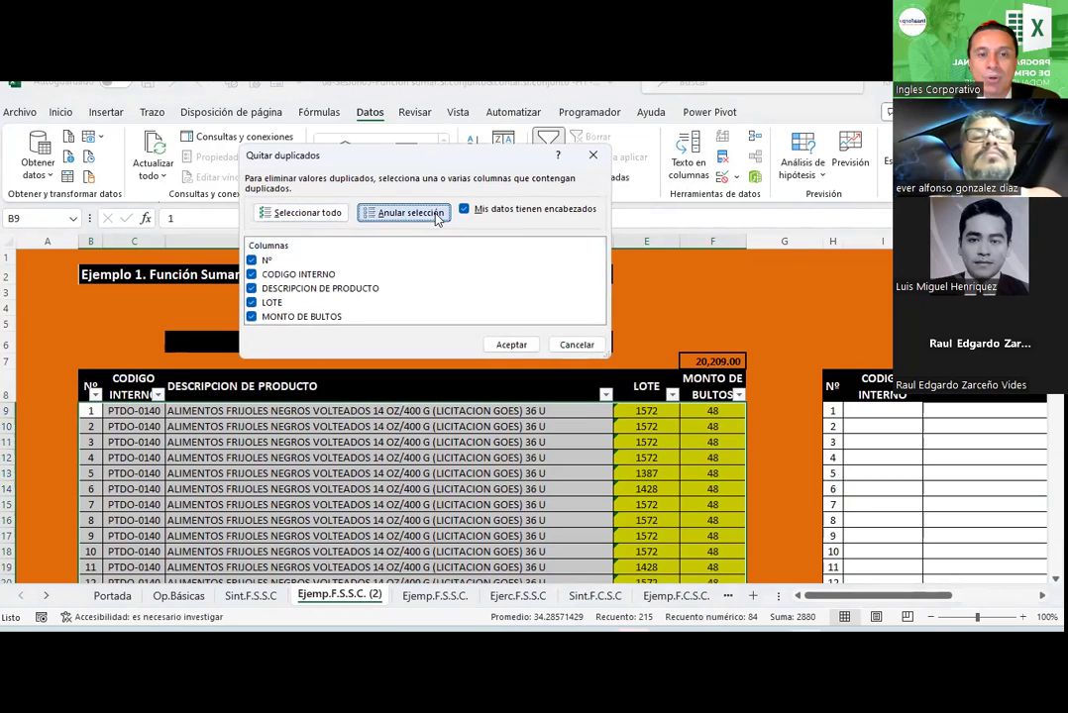
left_click(267, 303)
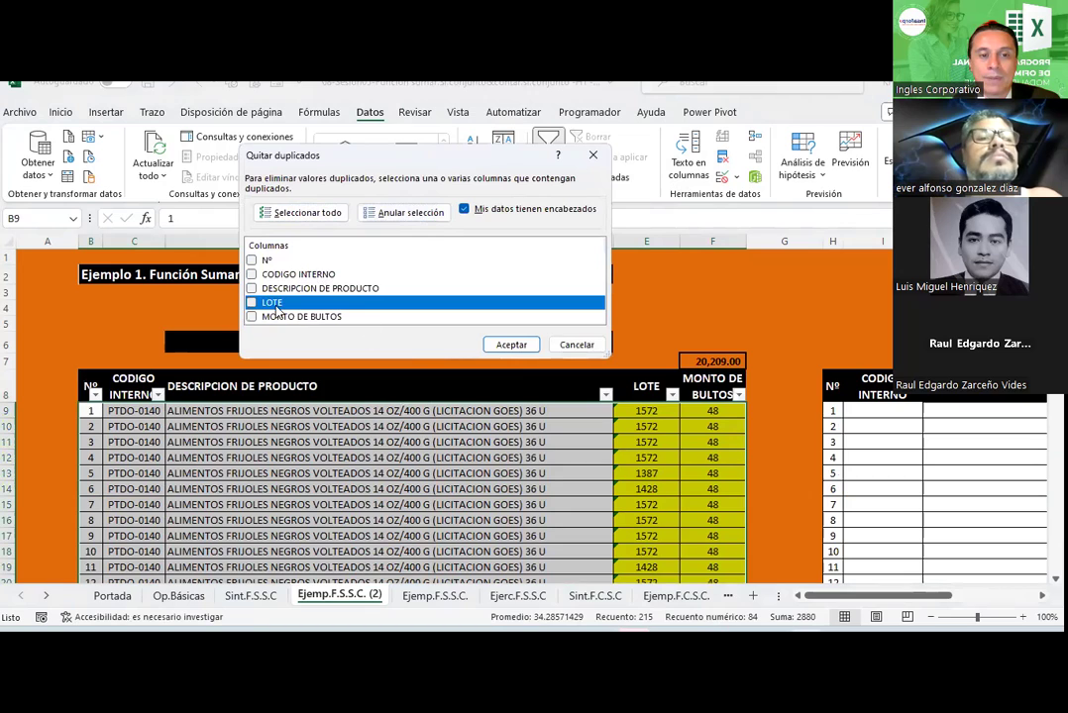
left_click(505, 345)
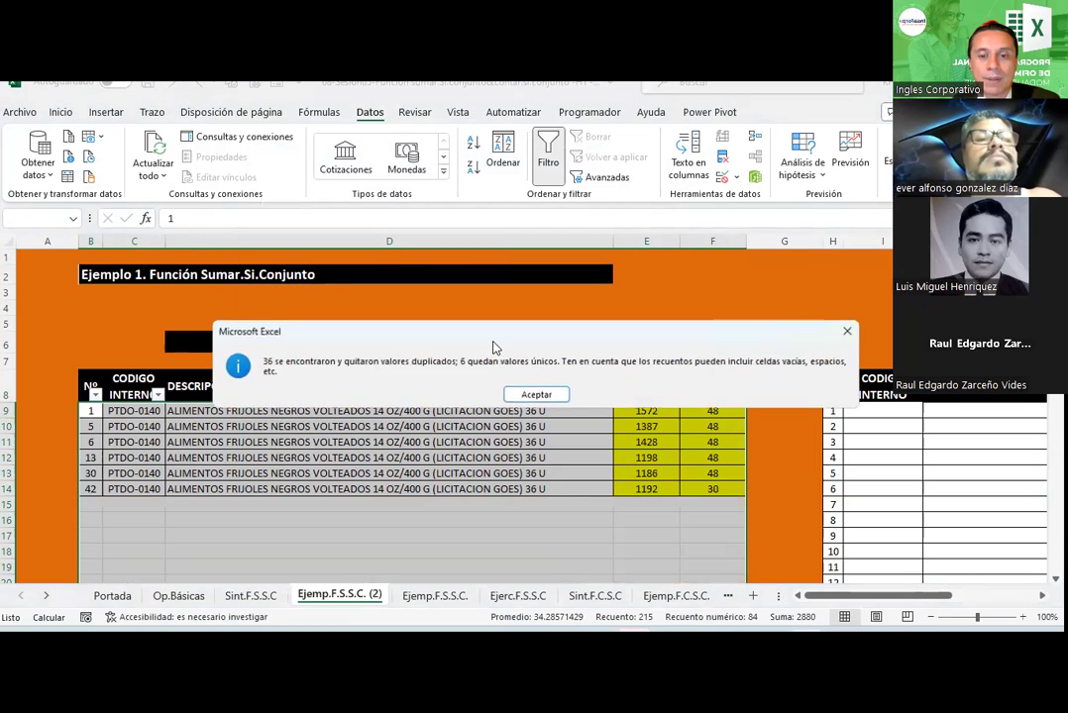
left_click(536, 396)
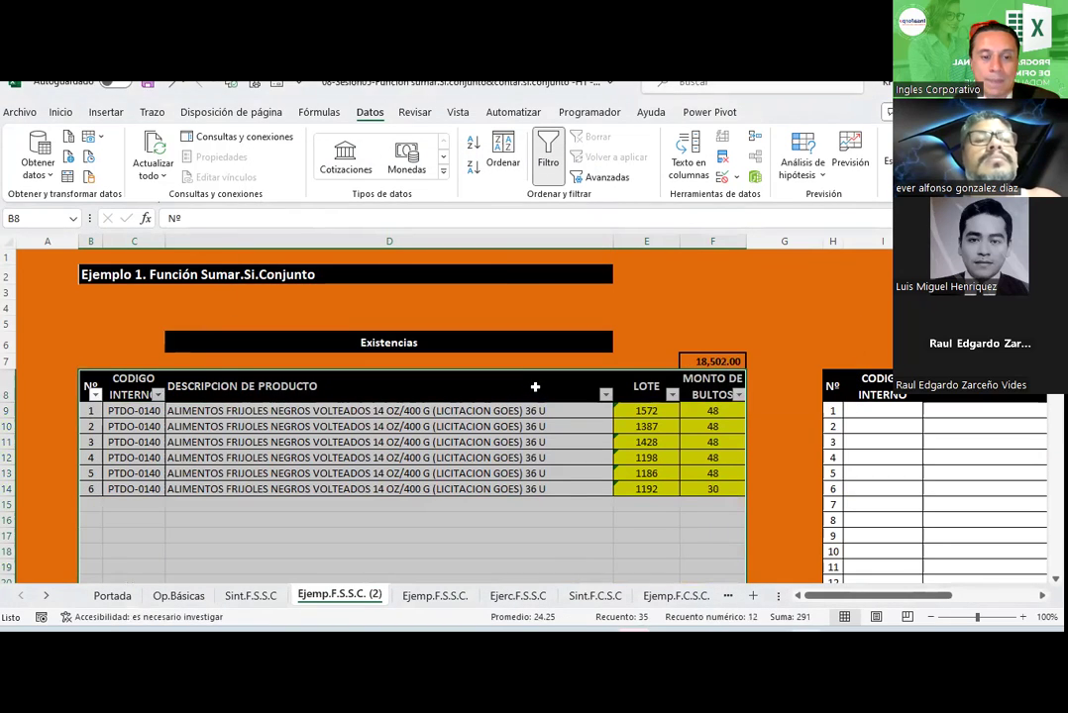
scroll(479, 419, "down", 1)
scroll(478, 418, "down", 9)
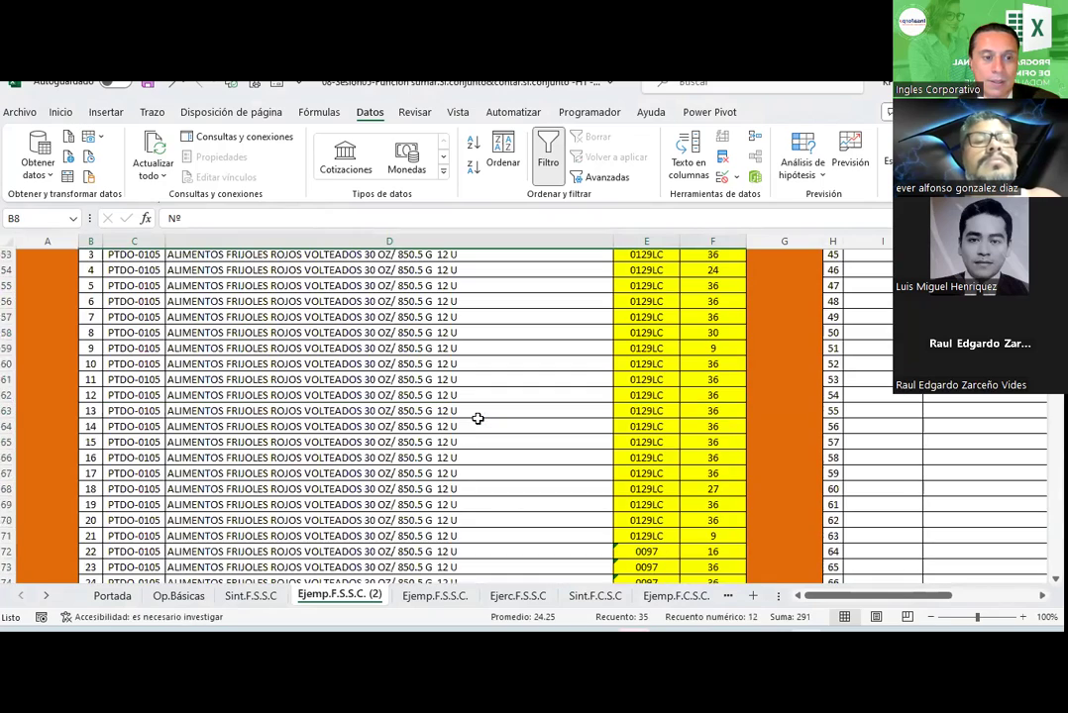
scroll(477, 418, "up", 6)
scroll(478, 418, "up", 2)
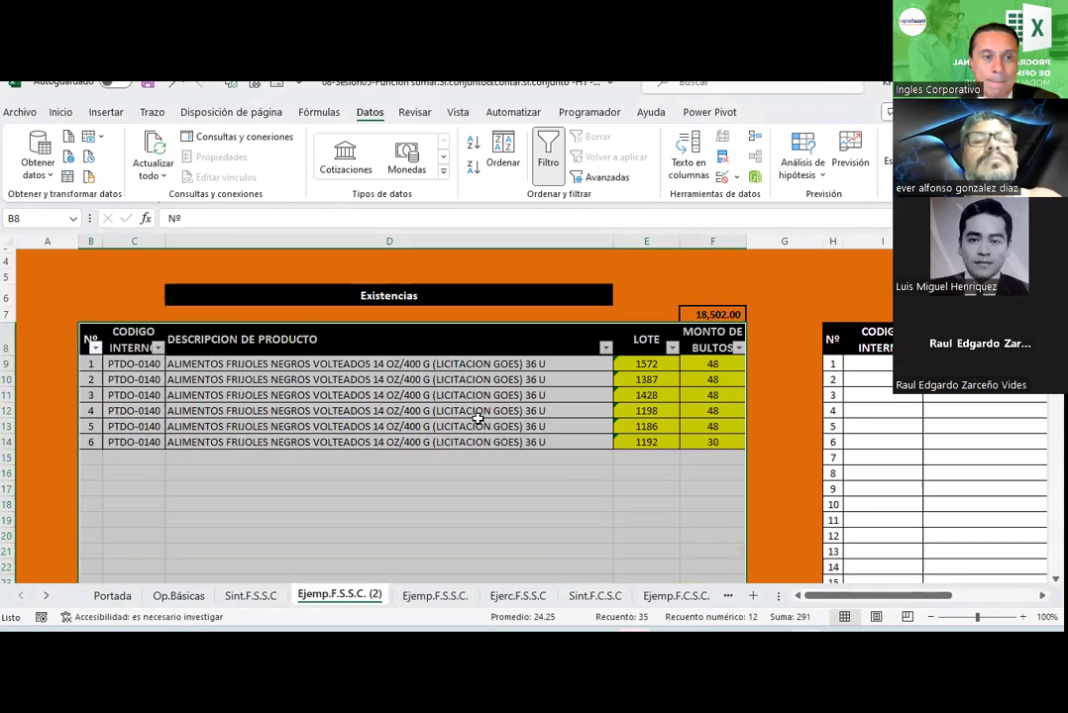
scroll(477, 417, "down", 9)
scroll(476, 417, "down", 10)
scroll(476, 417, "up", 3)
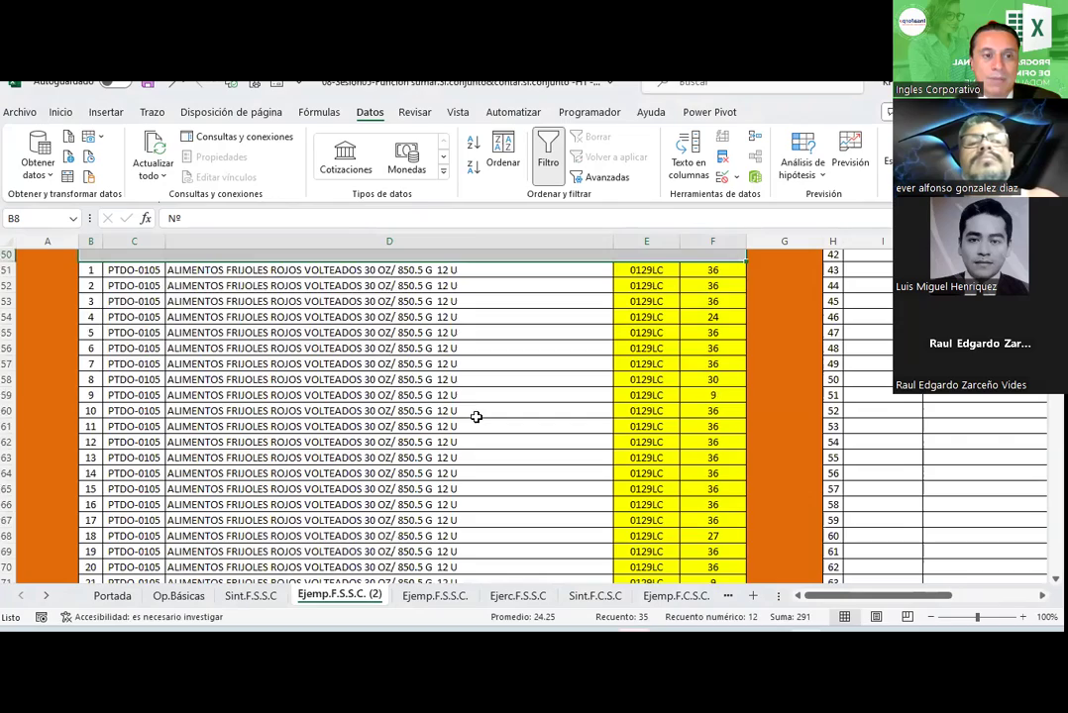
scroll(477, 417, "up", 3)
scroll(477, 417, "up", 13)
scroll(476, 417, "down", 6)
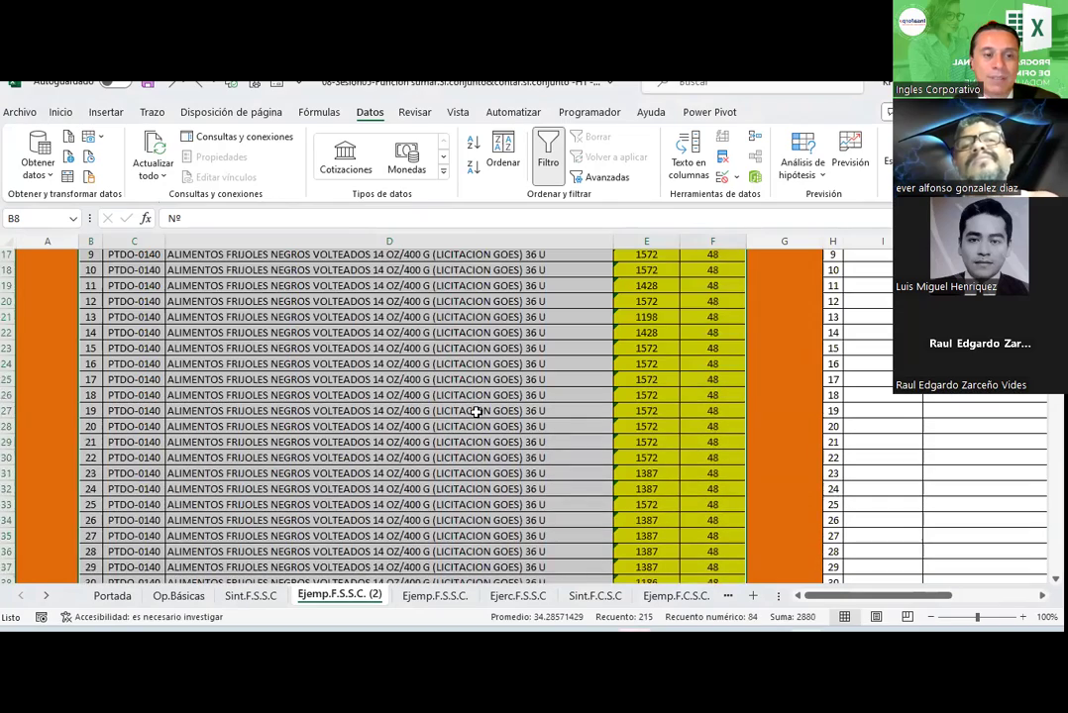
scroll(476, 417, "down", 6)
scroll(476, 411, "down", 2)
scroll(476, 411, "up", 8)
scroll(476, 411, "up", 4)
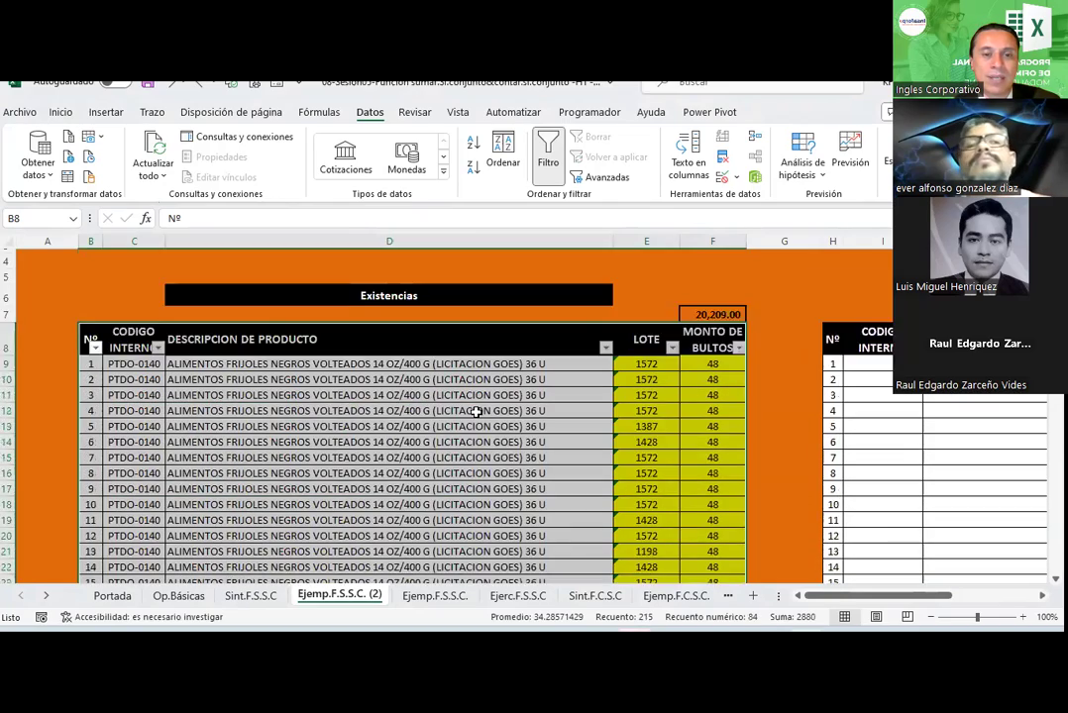
scroll(477, 411, "up", 1)
left_click_drag(91, 385, 701, 394)
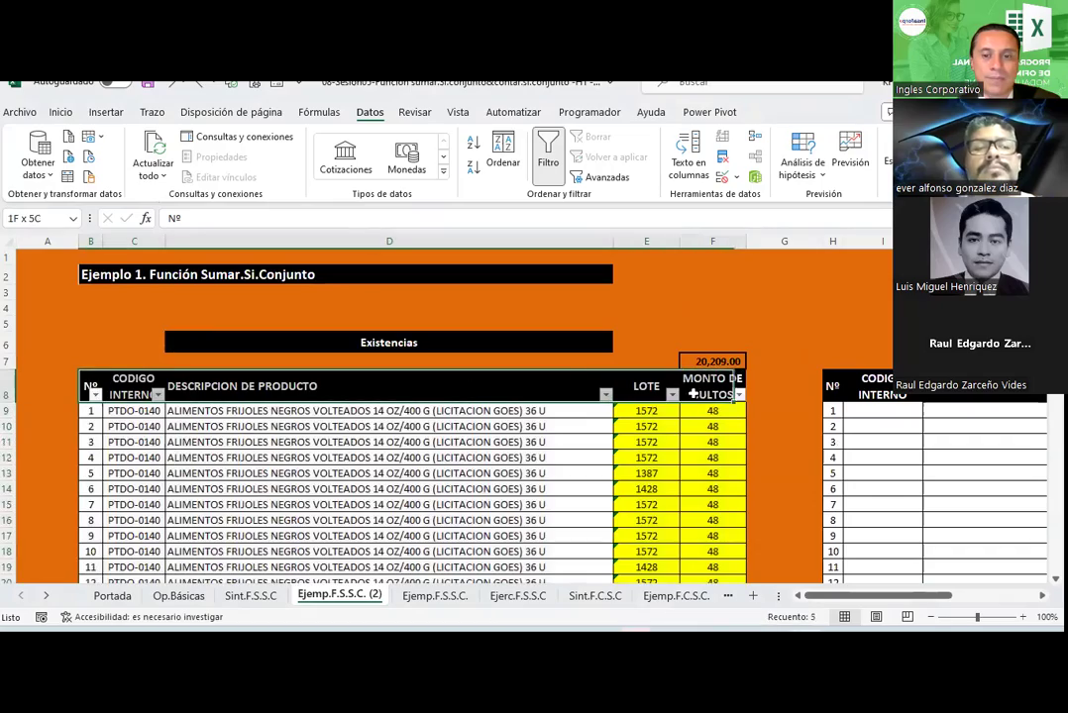
scroll(700, 394, "down", 20)
scroll(700, 394, "up", 2)
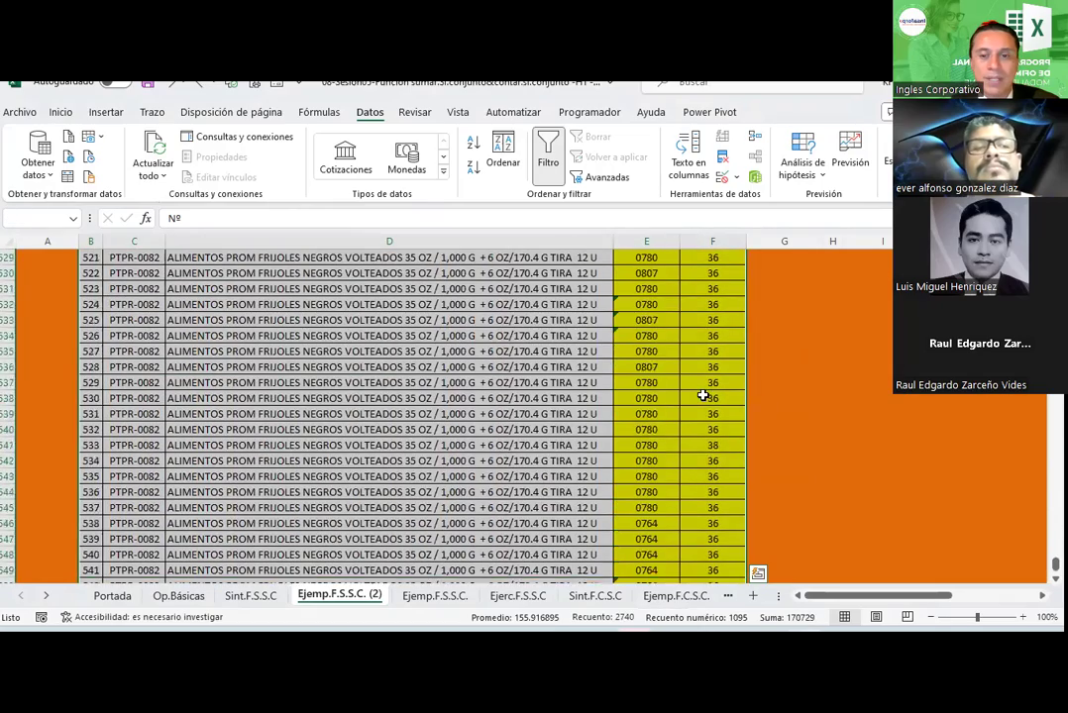
scroll(701, 394, "up", 19)
scroll(703, 396, "up", 19)
scroll(702, 397, "up", 20)
scroll(704, 398, "up", 20)
scroll(705, 398, "up", 20)
scroll(707, 400, "up", 20)
scroll(708, 400, "up", 20)
scroll(710, 405, "up", 16)
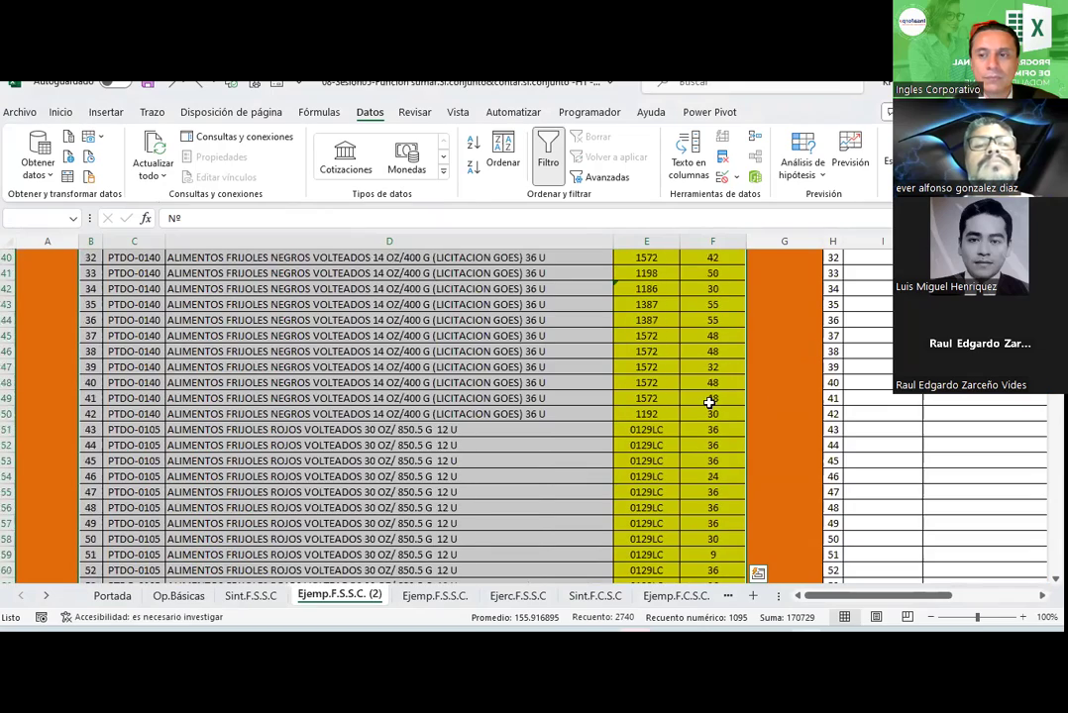
scroll(710, 405, "up", 9)
Step: Remove duplicate rows by CODIGO INTERNO and LOTE only, leaving 67 unique rows
left_click(724, 157)
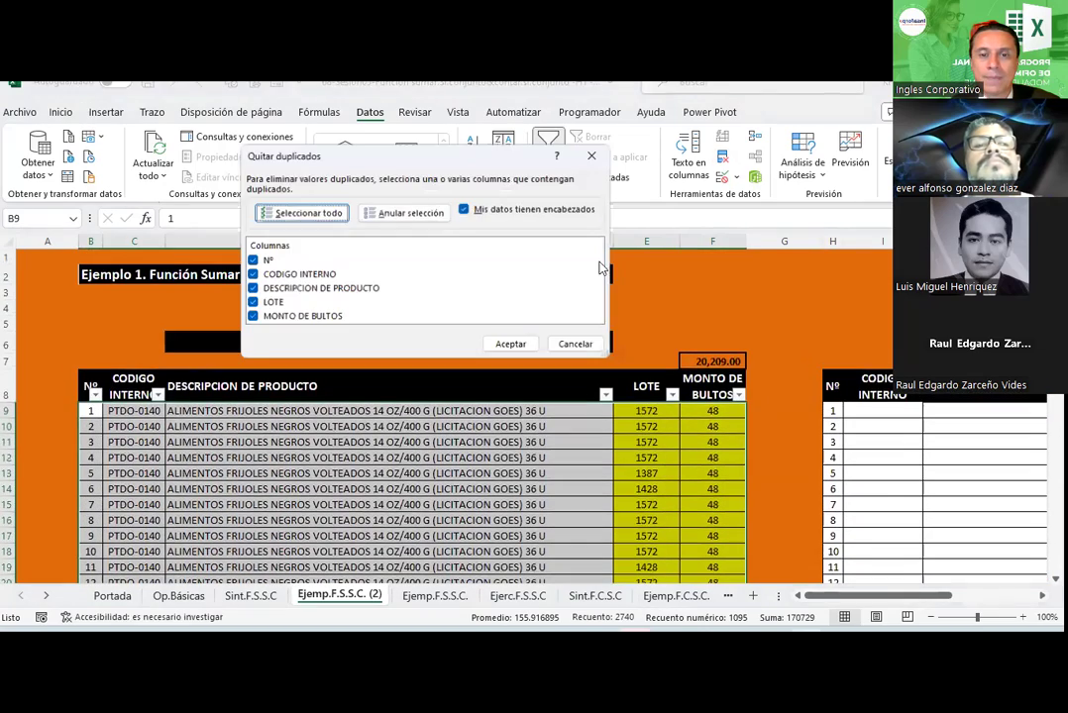
left_click(420, 215)
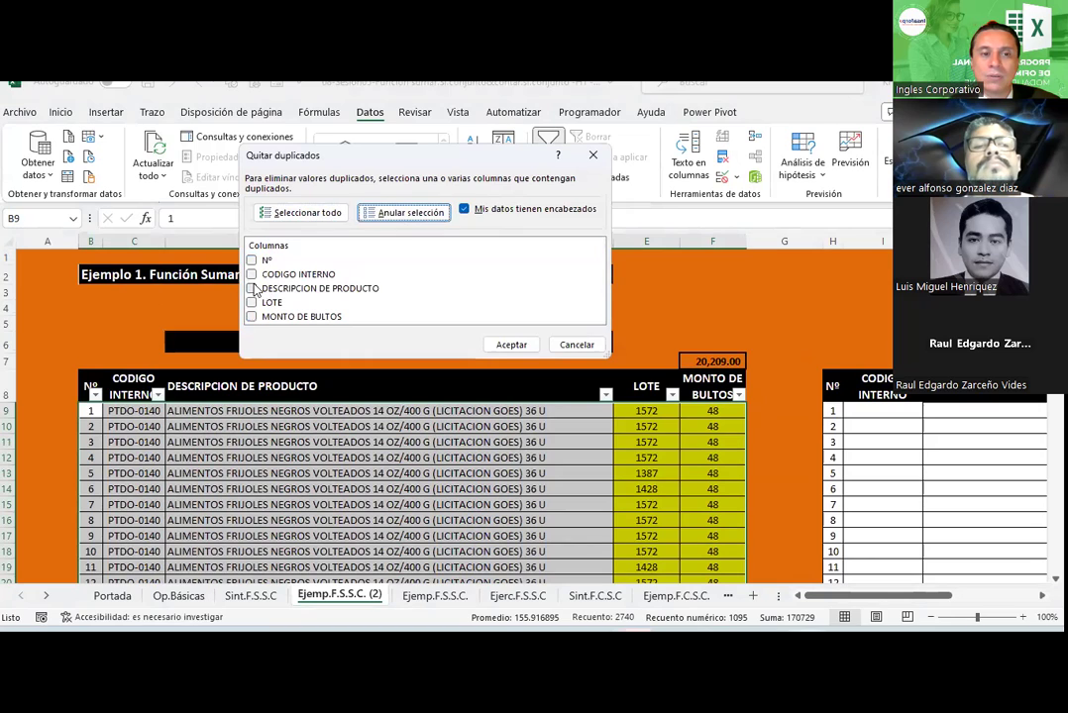
left_click(254, 279)
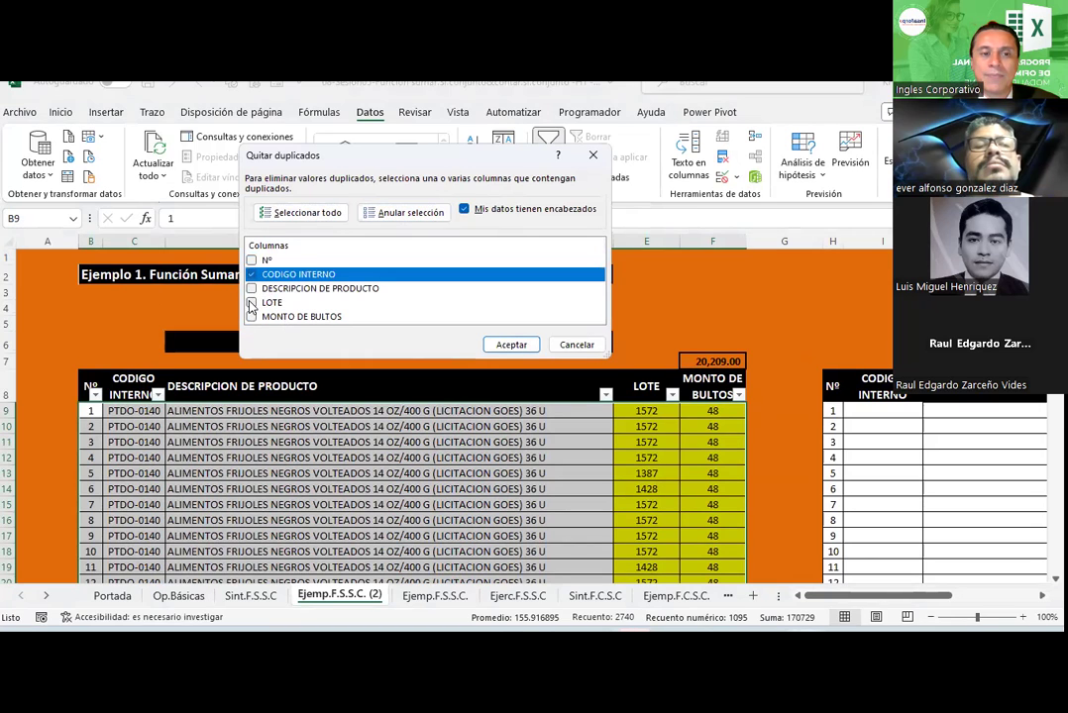
left_click(252, 302)
left_click(509, 343)
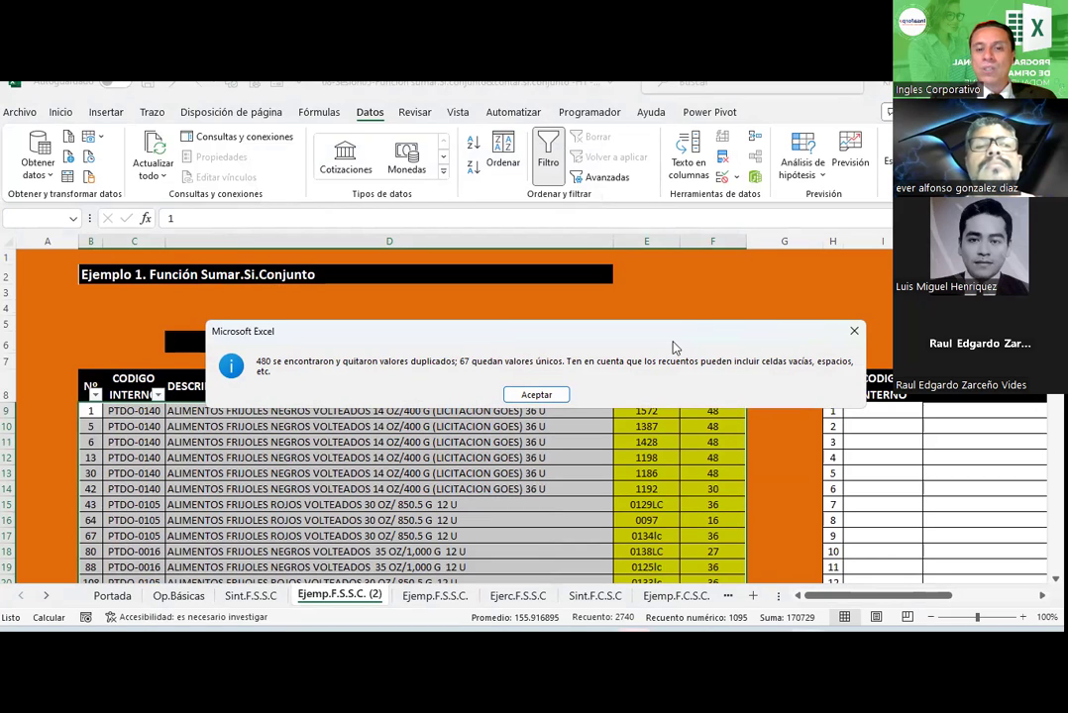
left_click(554, 397)
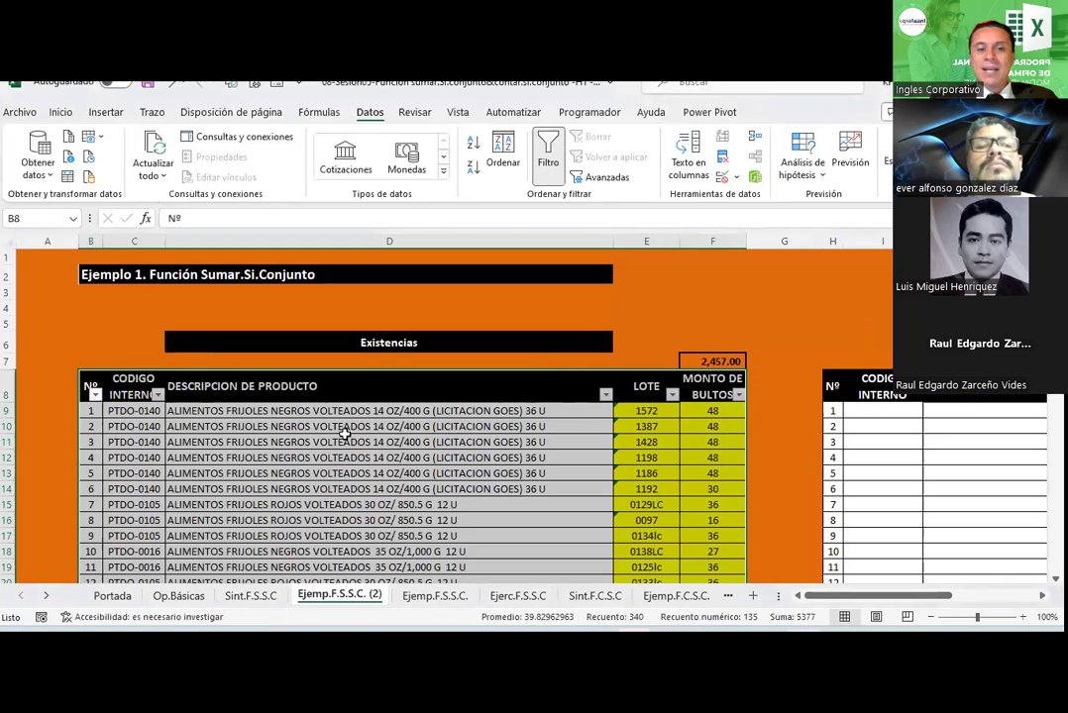
Step: Copy the code, description and lot columns C9:E75
scroll(344, 433, "down", 1)
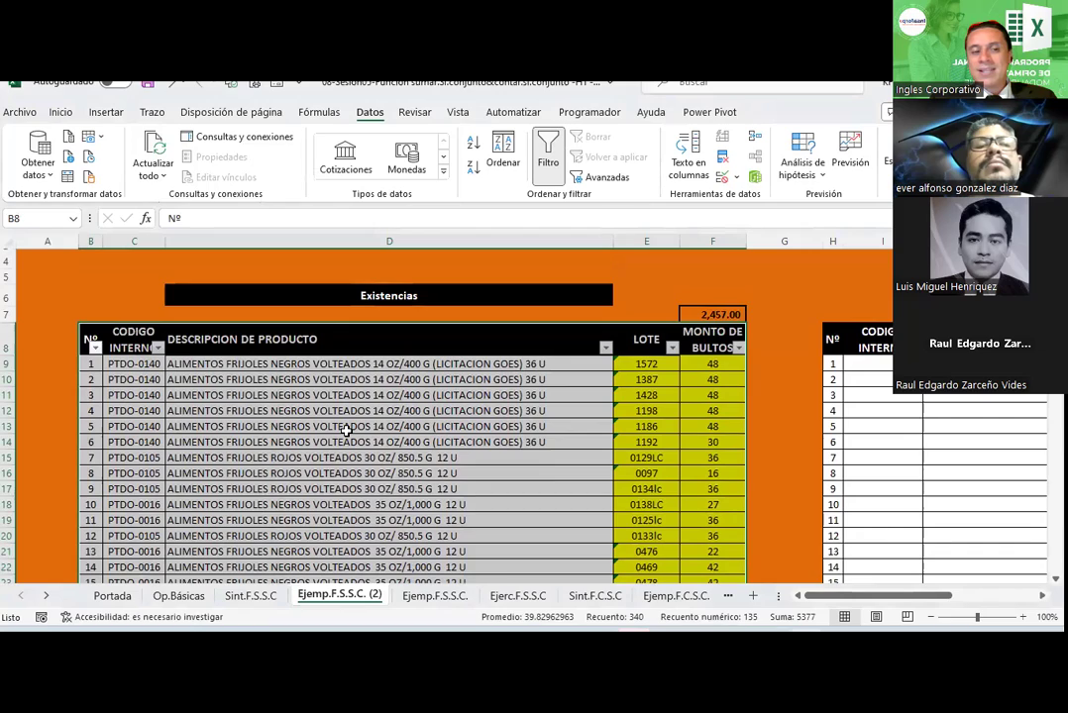
scroll(346, 430, "down", 2)
scroll(346, 430, "down", 1)
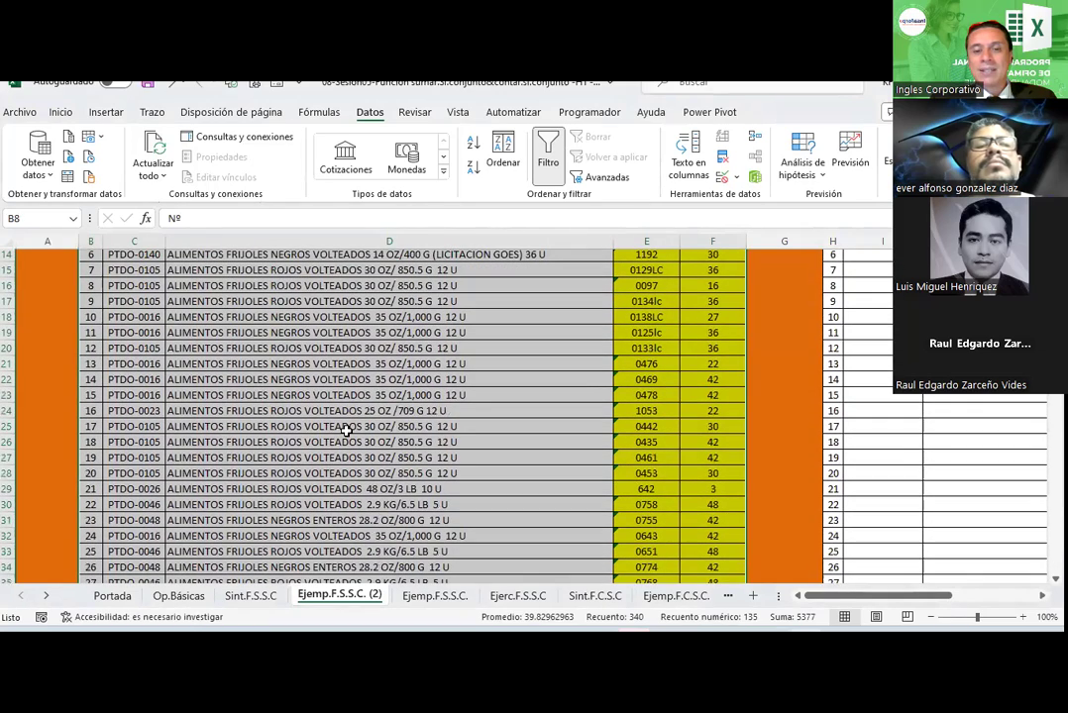
scroll(345, 430, "up", 3)
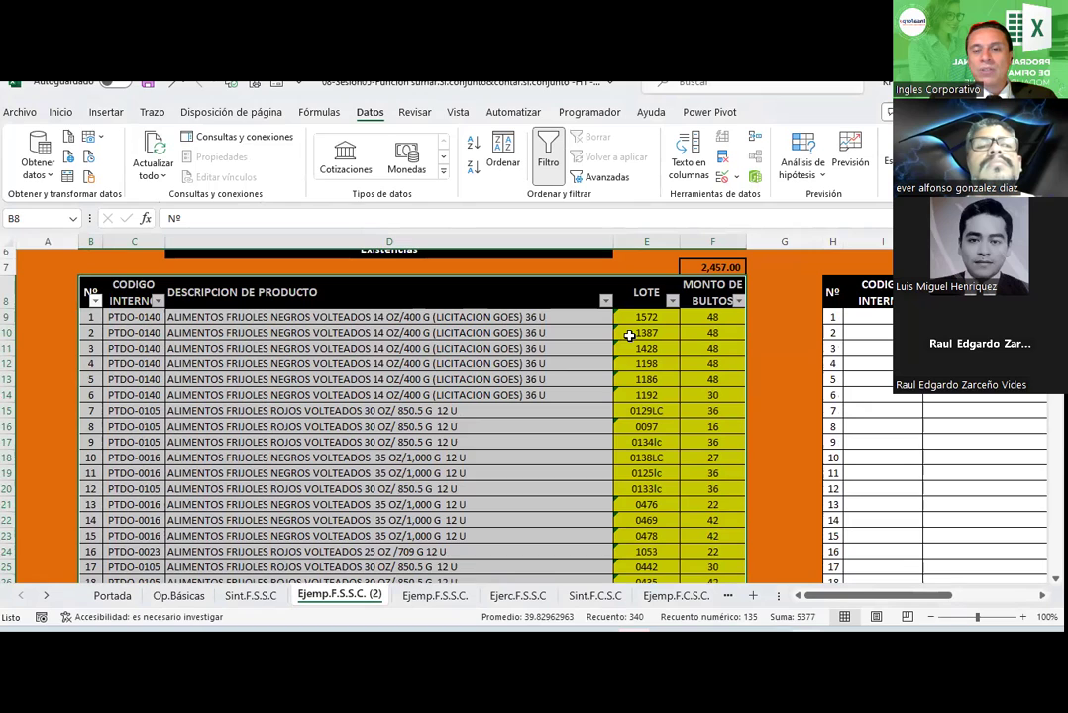
mouse_move(119, 315)
left_mouse_down()
mouse_move(625, 371)
mouse_move(651, 625)
left_mouse_up()
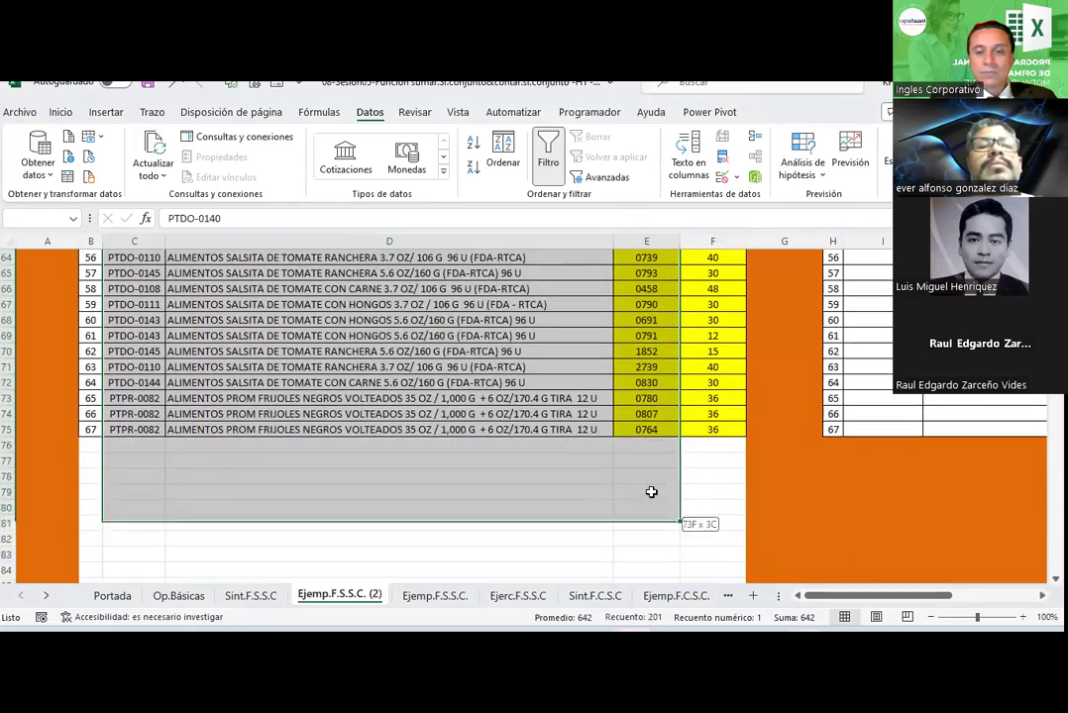
left_click_drag(651, 625, 632, 432)
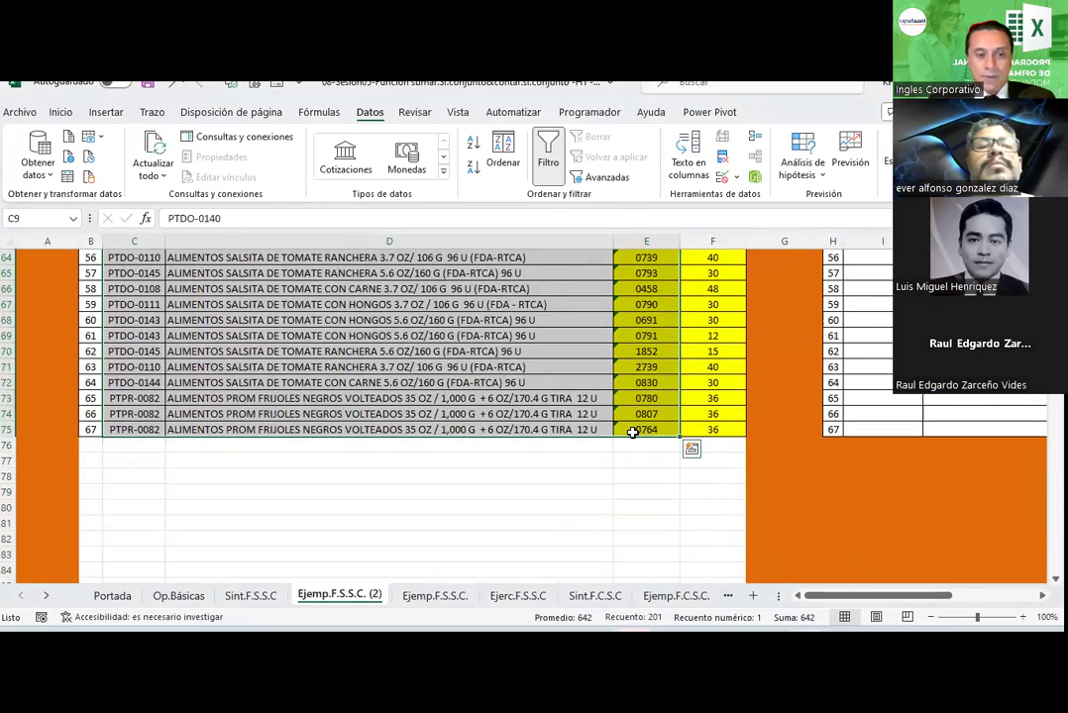
key("ctrl+c")
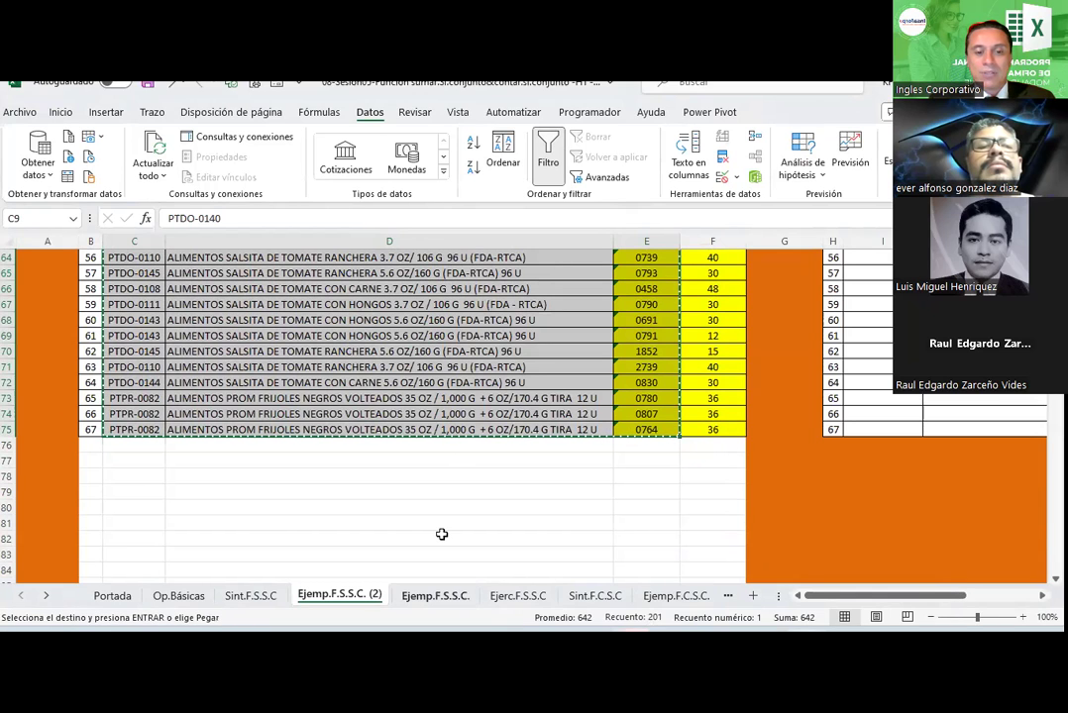
key("ctrl+Page_Down")
scroll(442, 534, "right", 3)
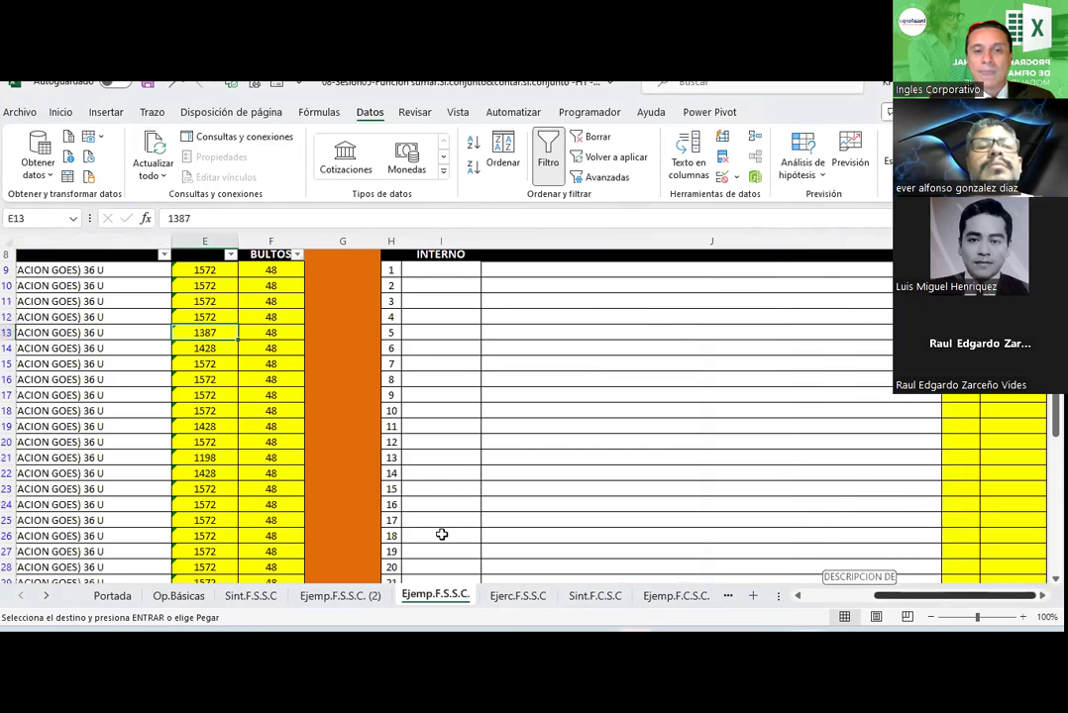
left_click(445, 270)
right_click(444, 270)
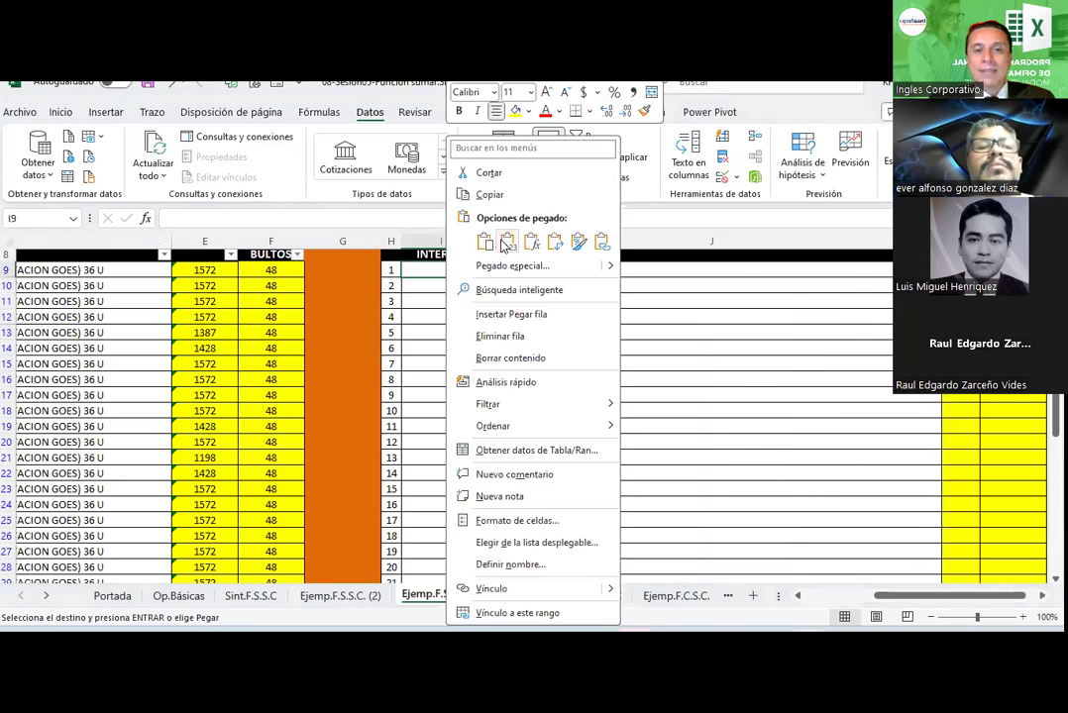
left_click(488, 241)
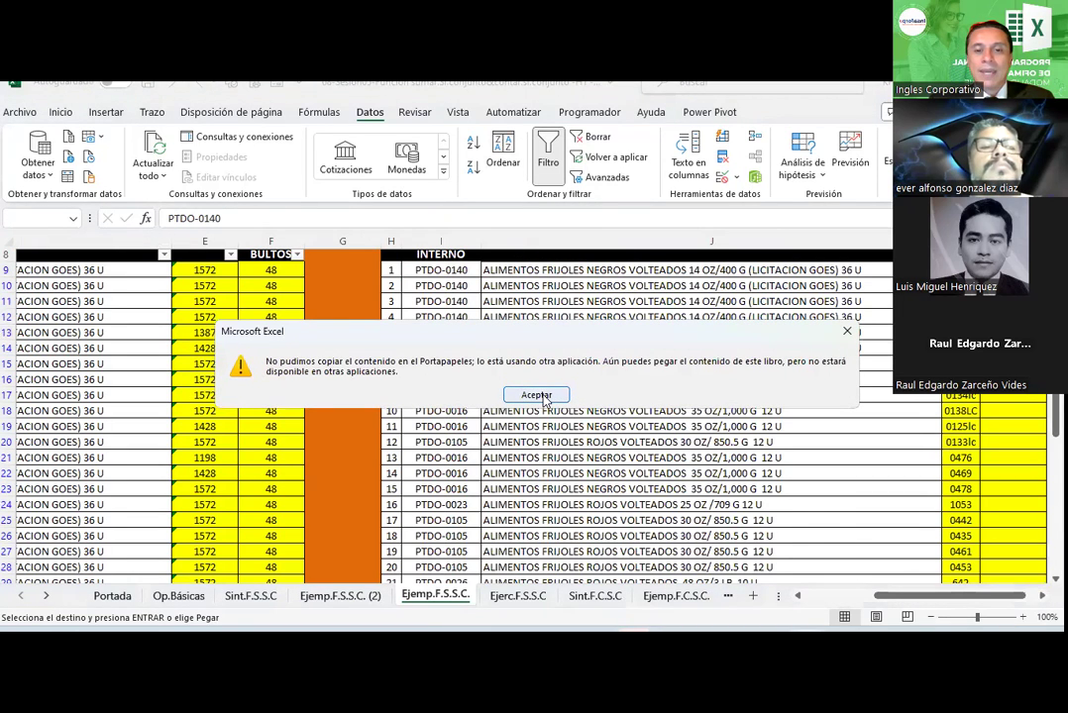
left_click(536, 394)
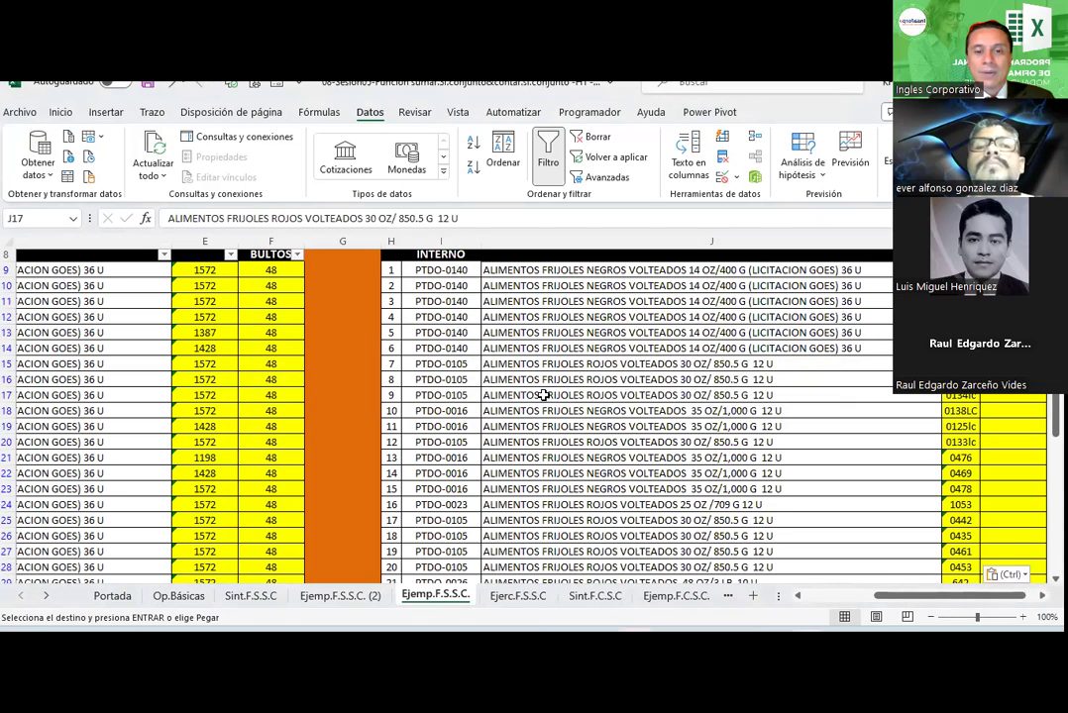
scroll(544, 394, "down", 7)
scroll(544, 394, "down", 7)
scroll(544, 394, "up", 4)
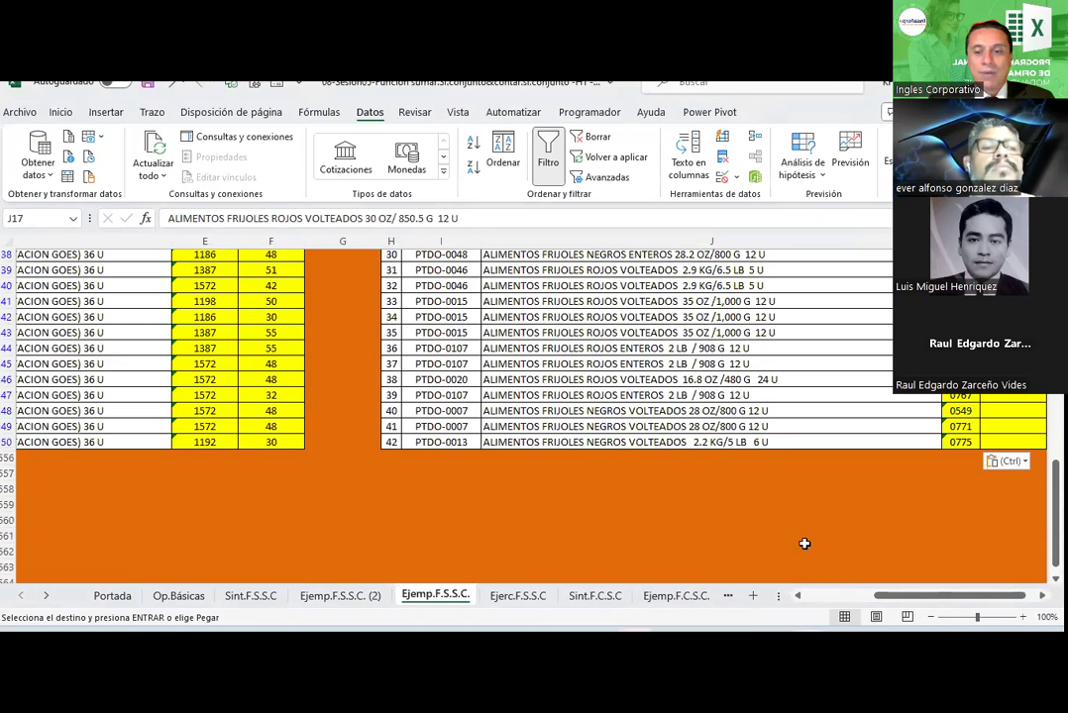
scroll(805, 543, "right", 1)
scroll(804, 543, "right", 1)
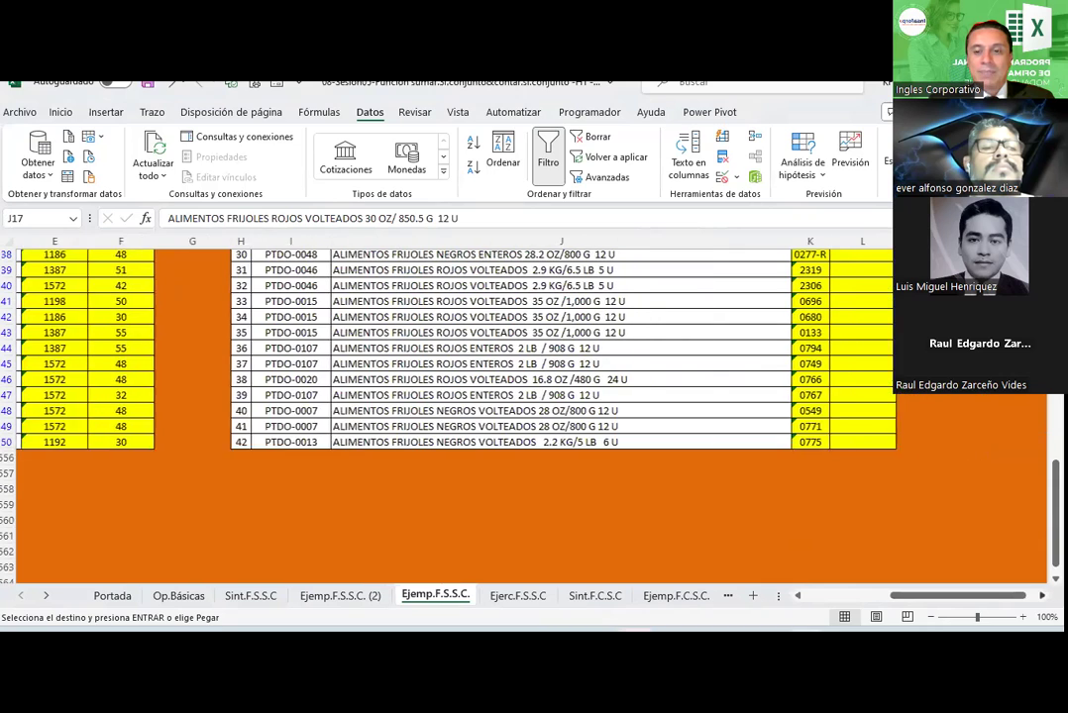
scroll(1000, 591, "right", 1)
scroll(567, 421, "up", 10)
scroll(566, 420, "up", 2)
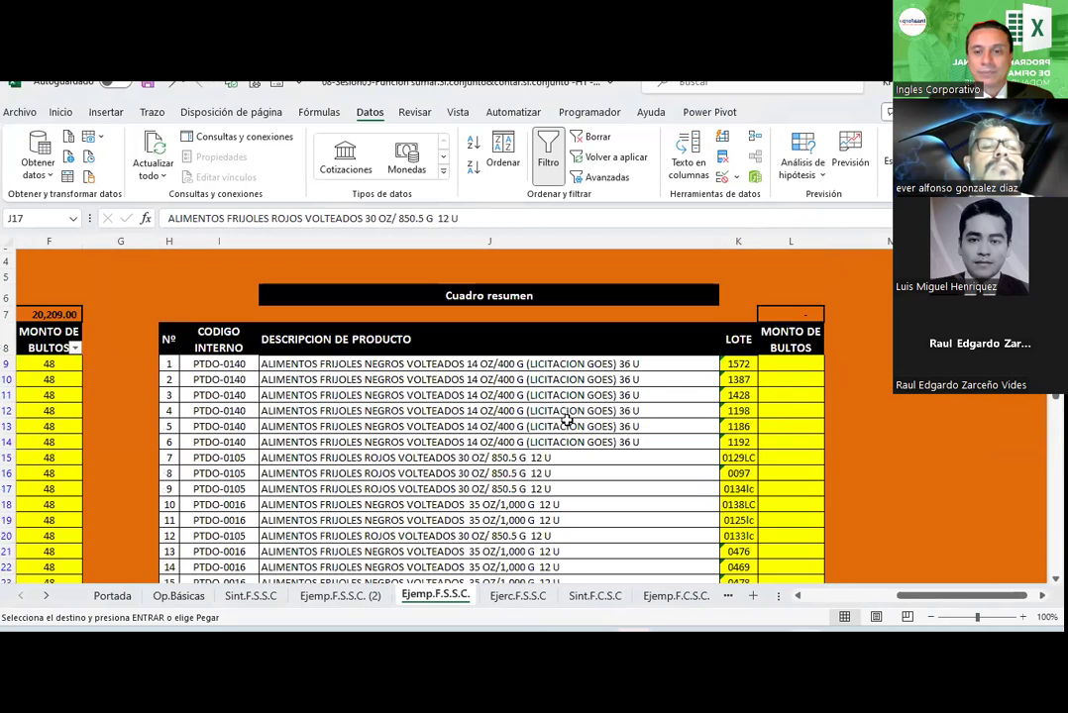
Step: Add filters to the Cuadro resumen header row, then remove them again
left_click(410, 366)
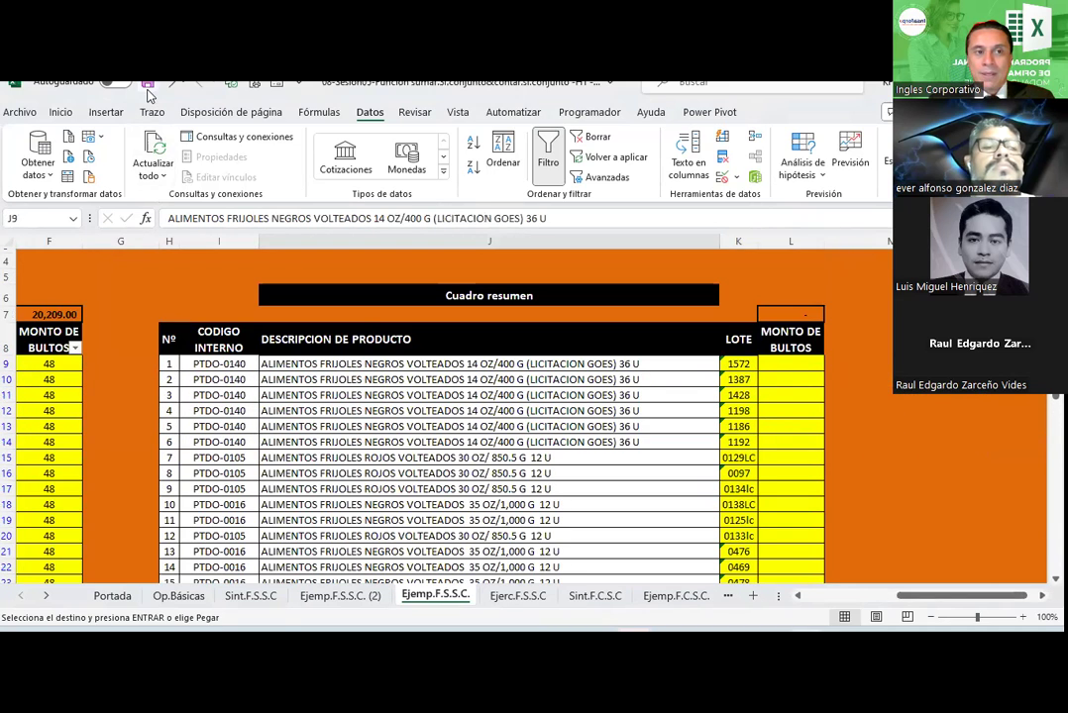
left_click_drag(169, 339, 812, 332)
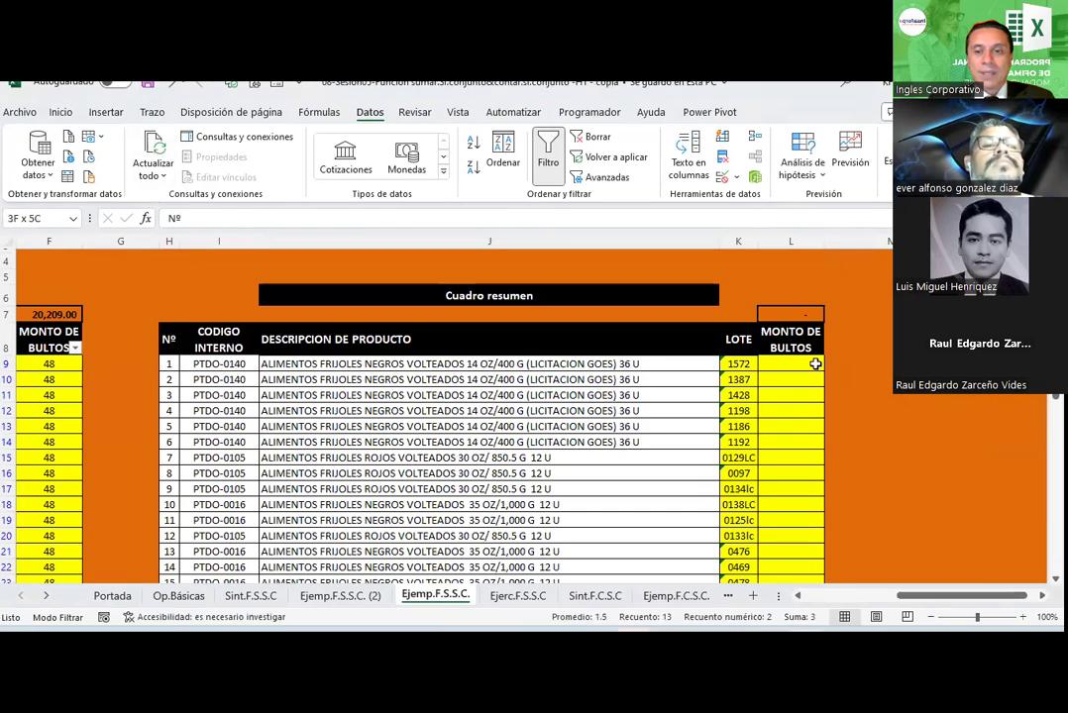
left_click(546, 153)
left_click(545, 154)
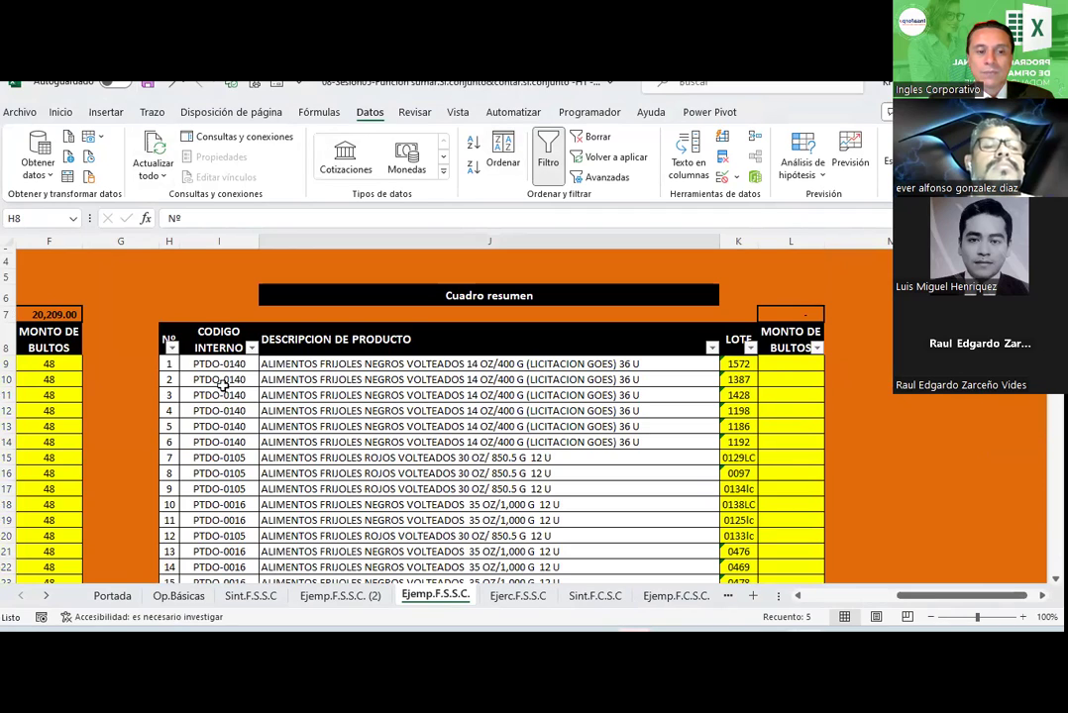
left_click_drag(738, 367, 739, 443)
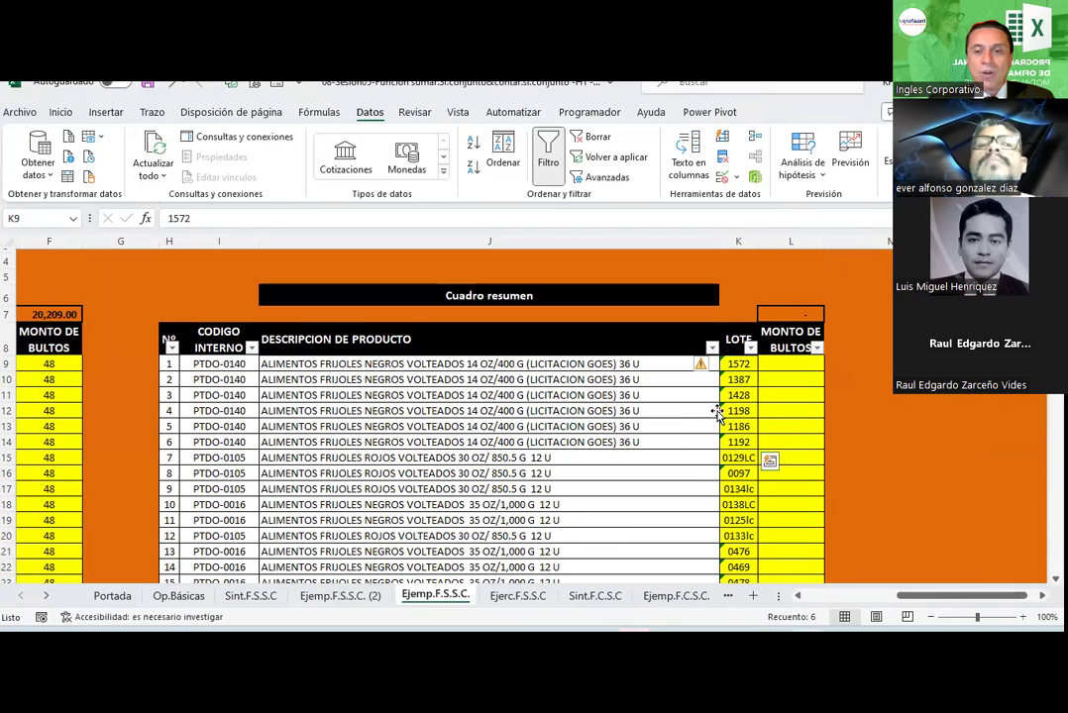
left_click(223, 342)
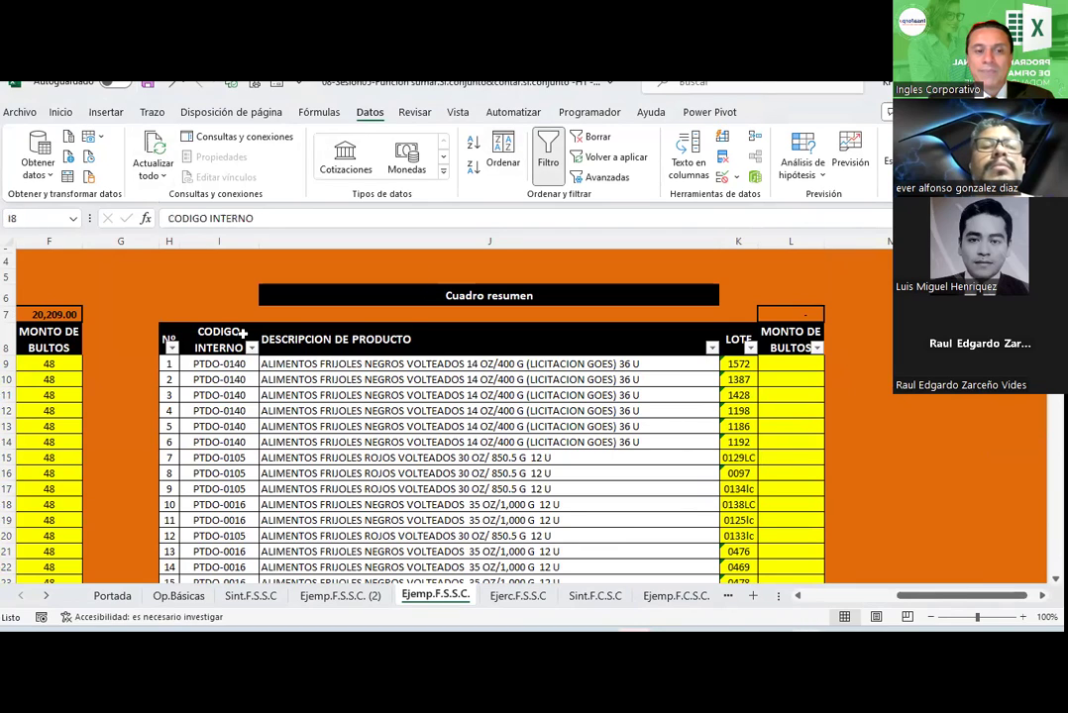
left_click(547, 154)
scroll(685, 517, "left", 5)
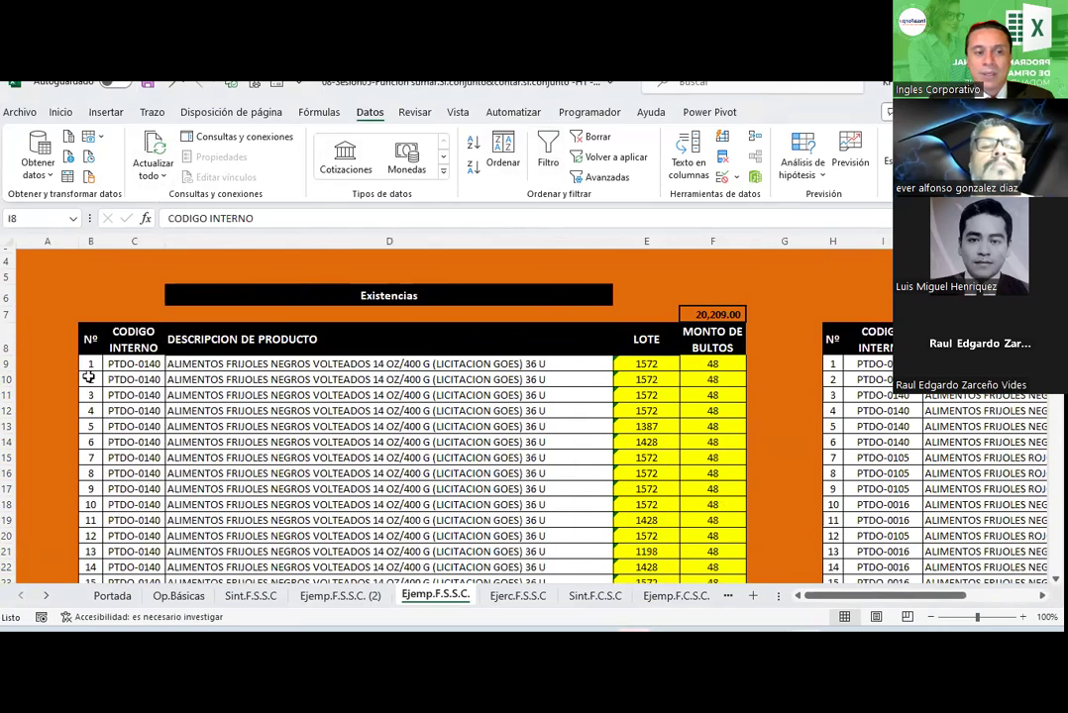
Step: Undo the misplaced filters and add header filters to the Existencias header row B8:F8
left_click(548, 153)
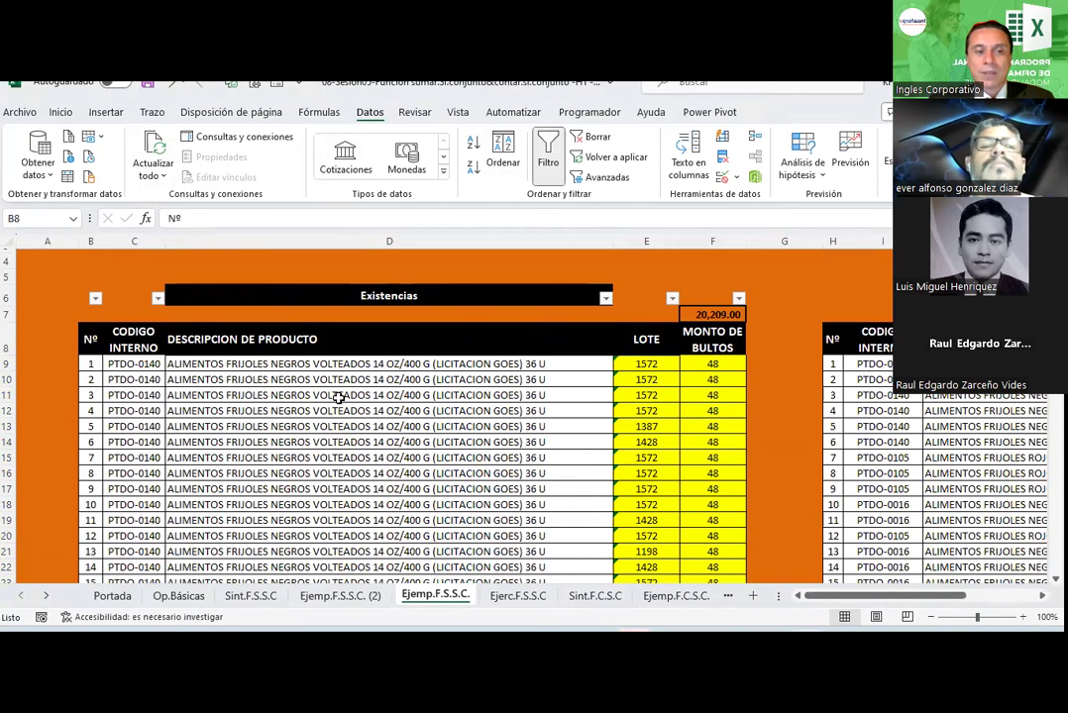
left_click(396, 394)
key("ctrl+z")
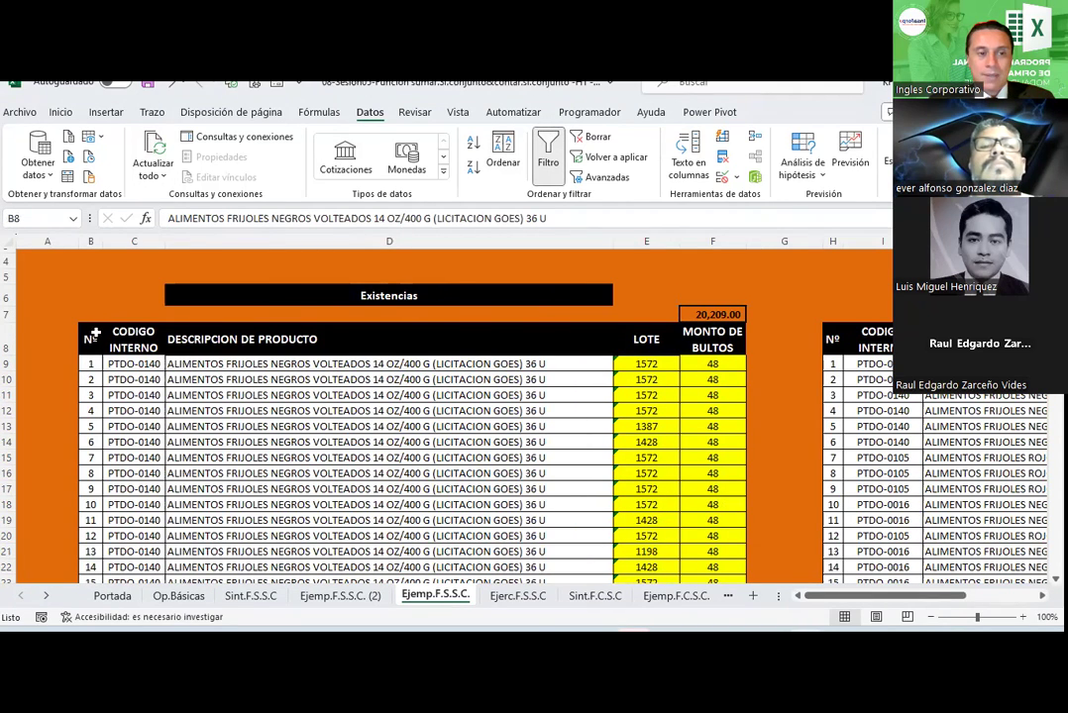
left_click_drag(95, 333, 713, 342)
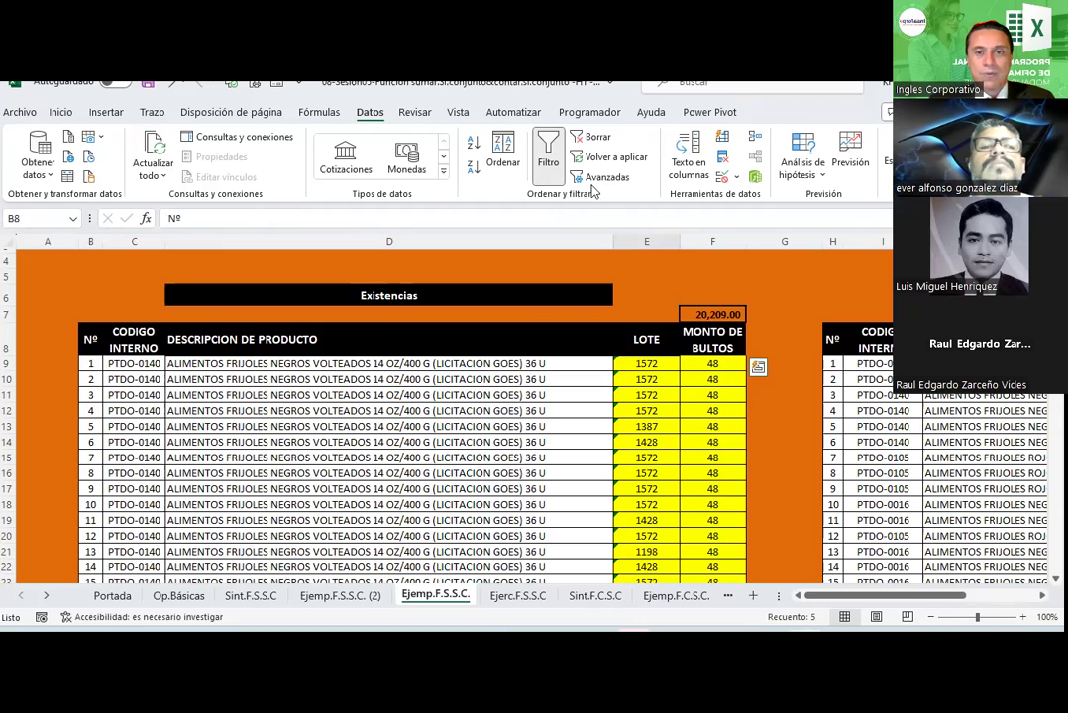
left_click(551, 151)
left_click(436, 379)
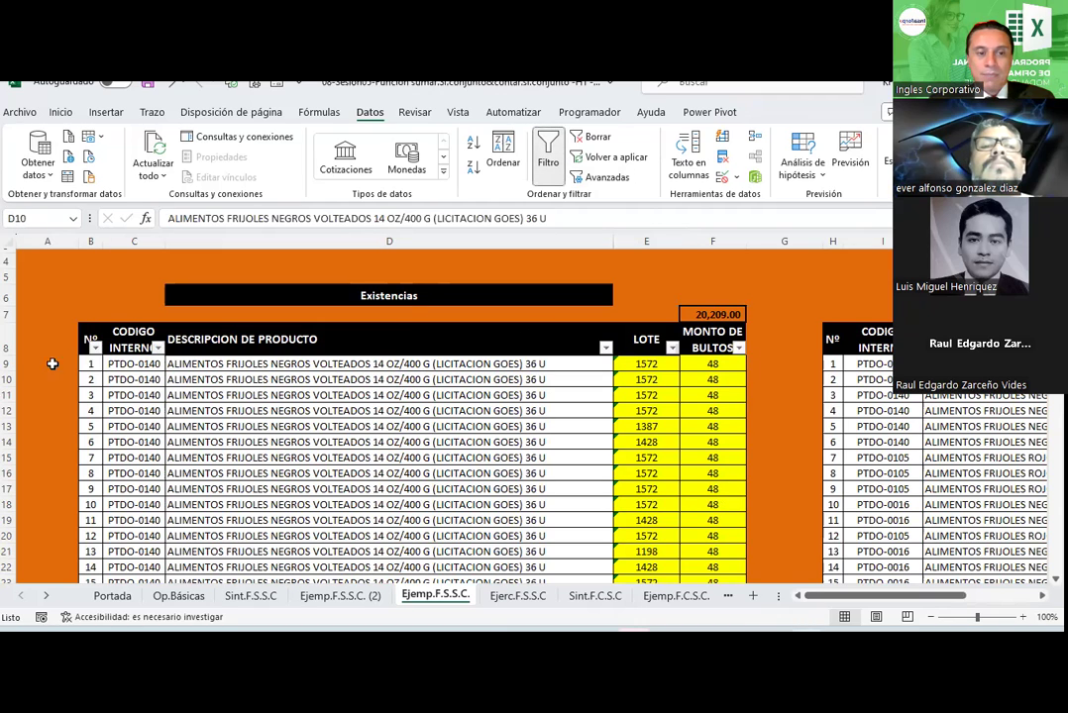
Step: Filter CODIGO INTERNO to PTDO-0140 only, showing 42 of 547 stock records
left_click(157, 347)
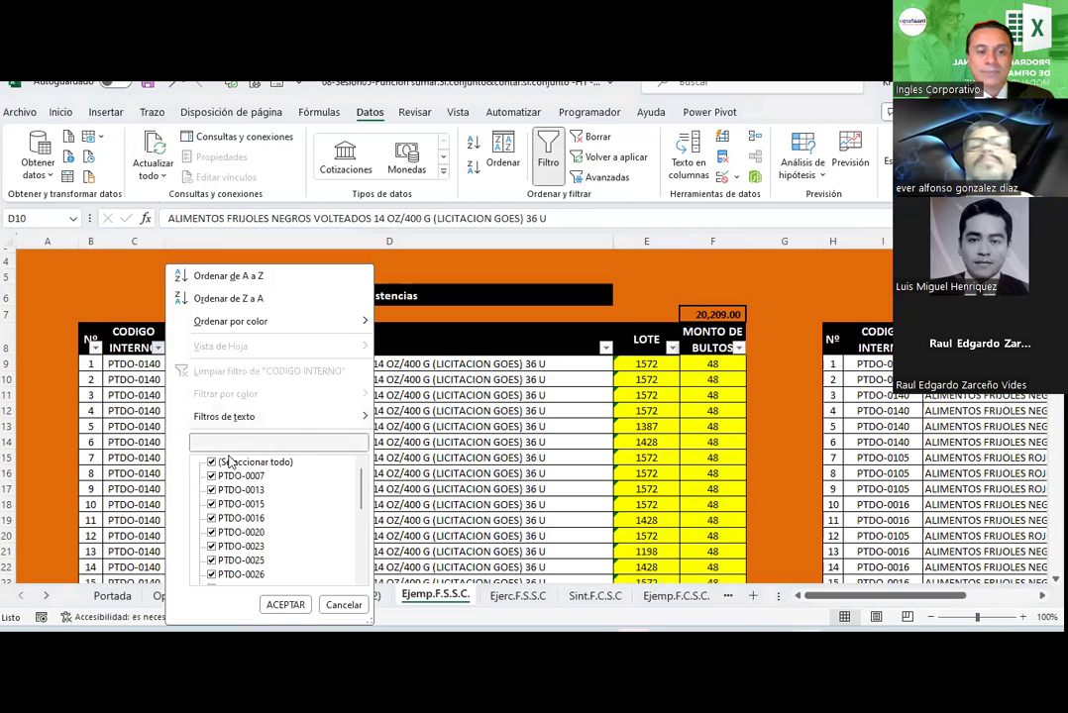
left_click(210, 461)
scroll(277, 535, "down", 10)
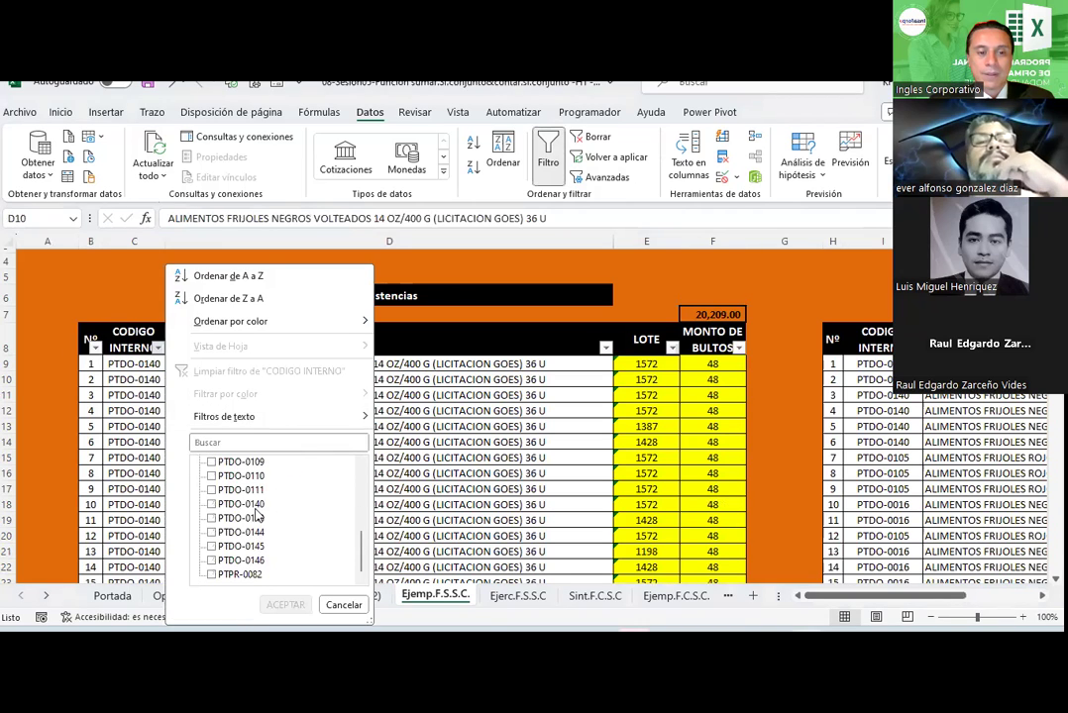
left_click(239, 504)
left_click(283, 606)
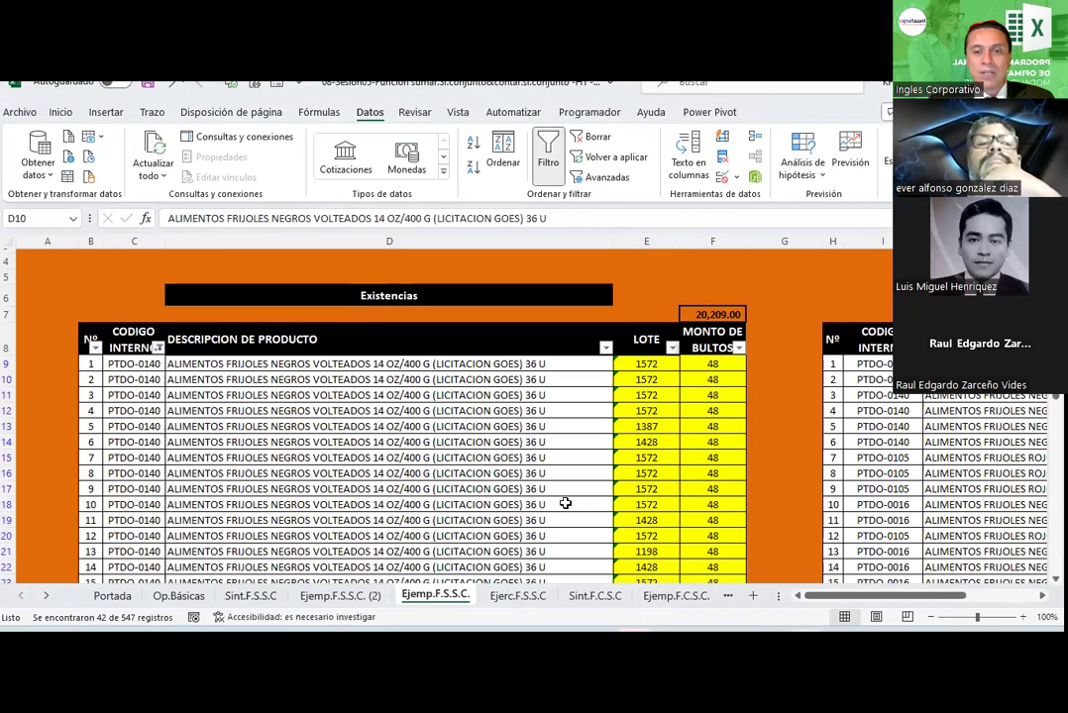
scroll(624, 417, "down", 1)
left_click(673, 302)
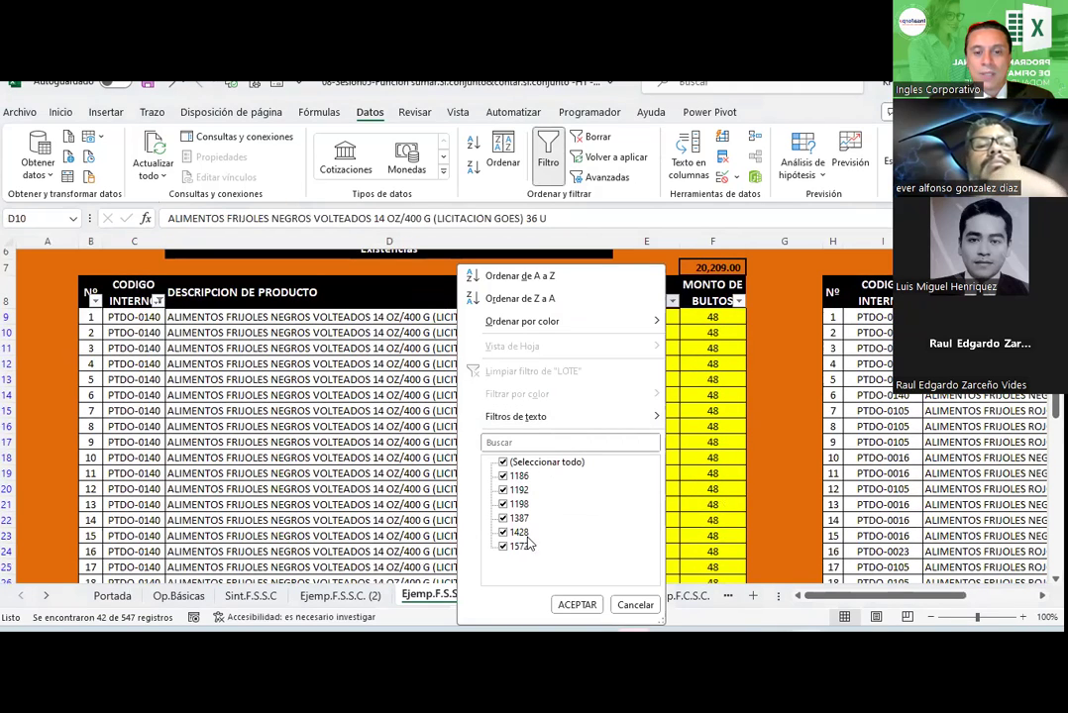
left_click(635, 604)
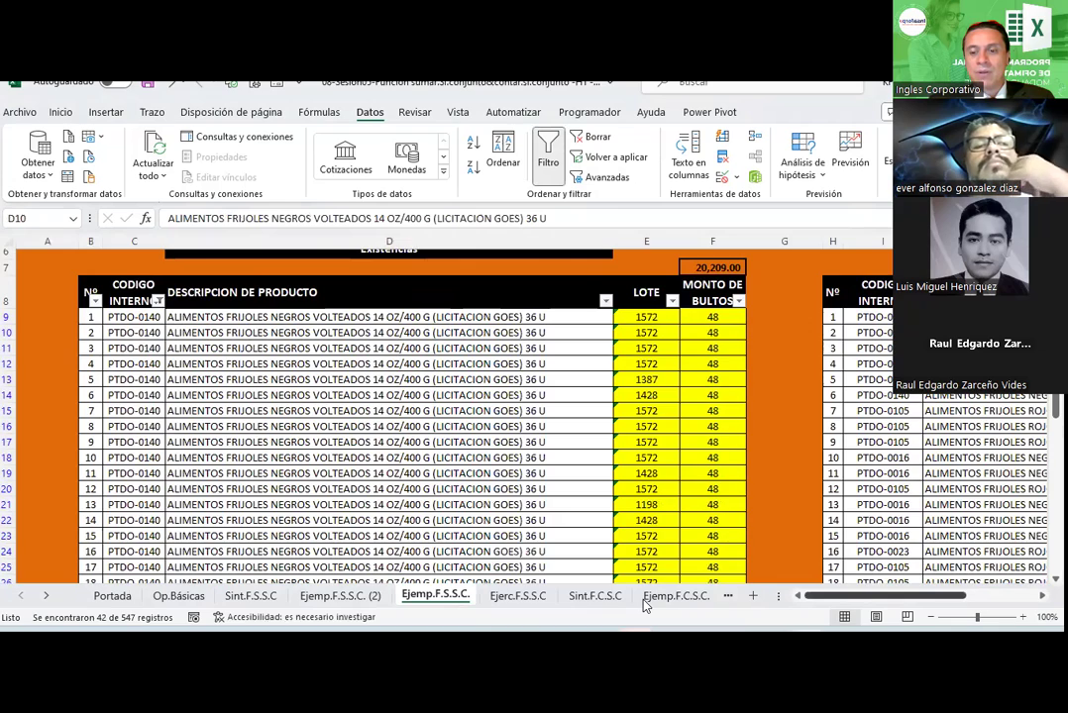
scroll(646, 606, "right", 3)
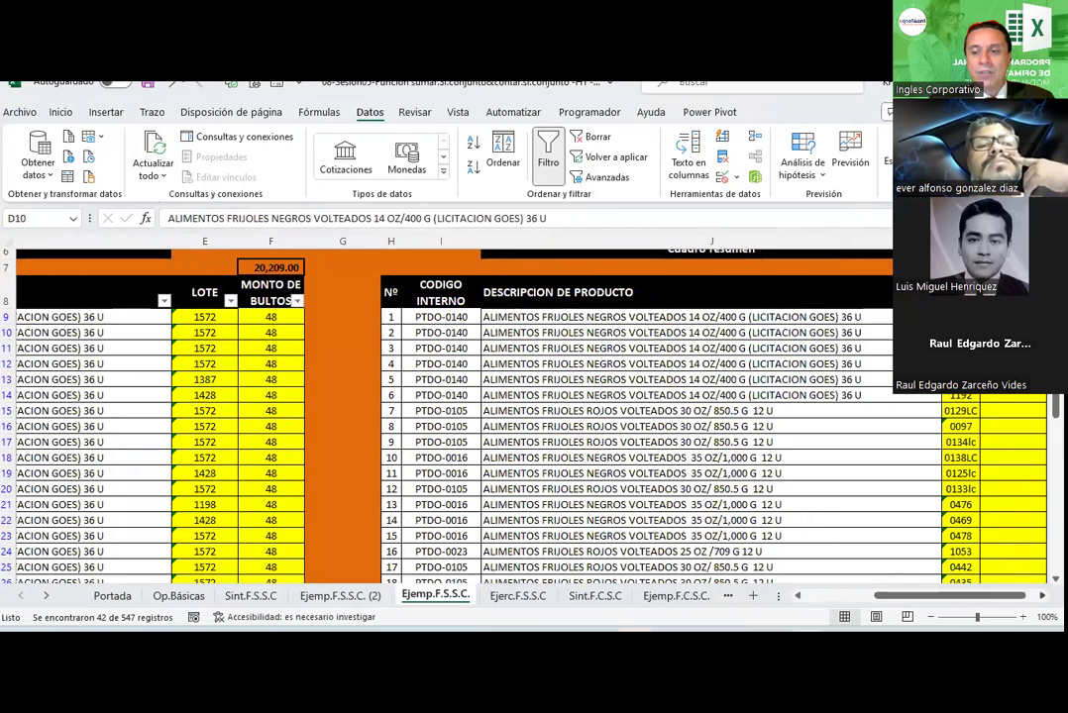
scroll(1027, 600, "right", 5)
left_click(433, 395)
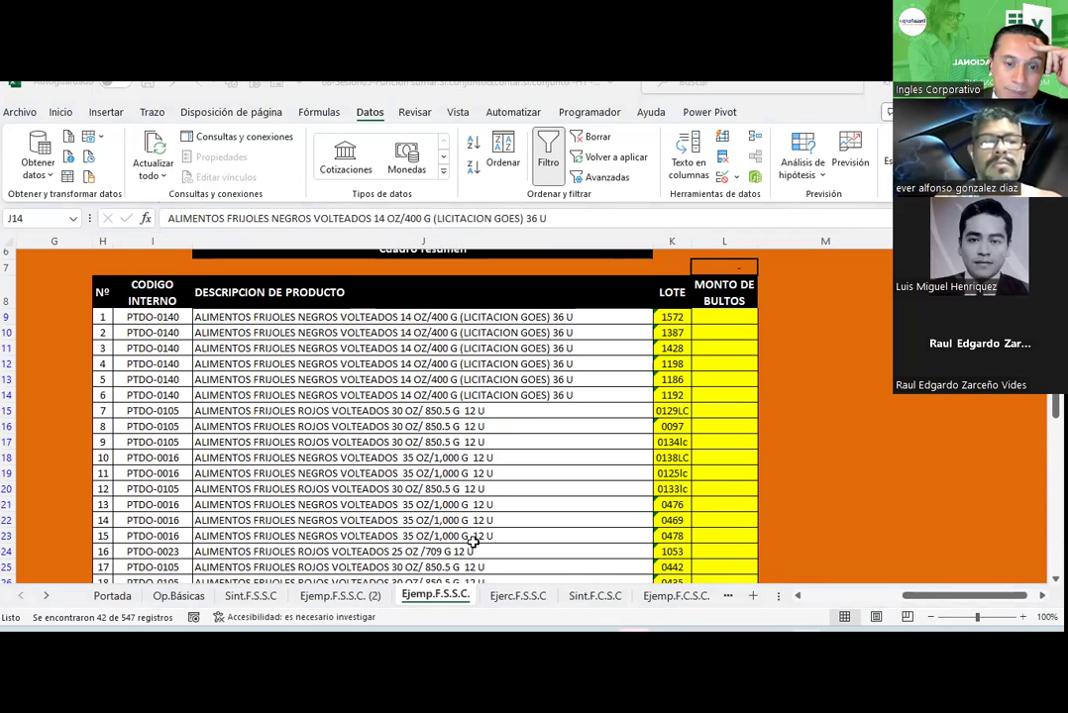
Step: Switch to sheet Ejemp.F.S.S.C. (2) and view its 2,457.00 stock table and empty Cuadro resumen
key("ctrl+Page_Up")
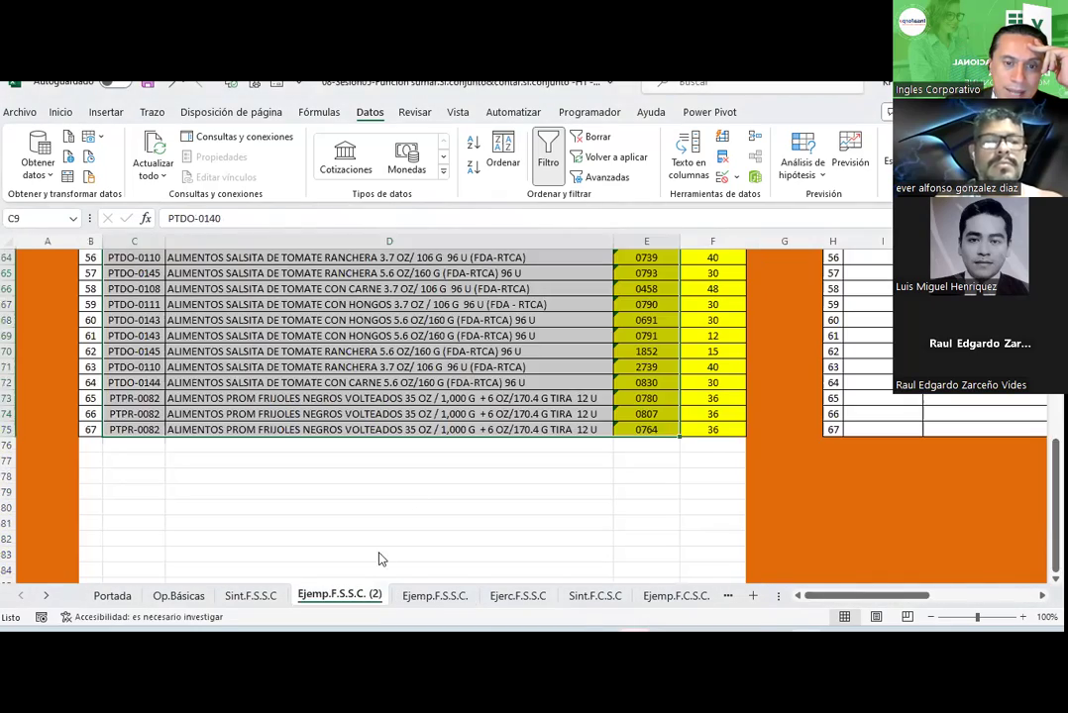
left_click(410, 416)
scroll(410, 423, "up", 13)
scroll(410, 423, "up", 7)
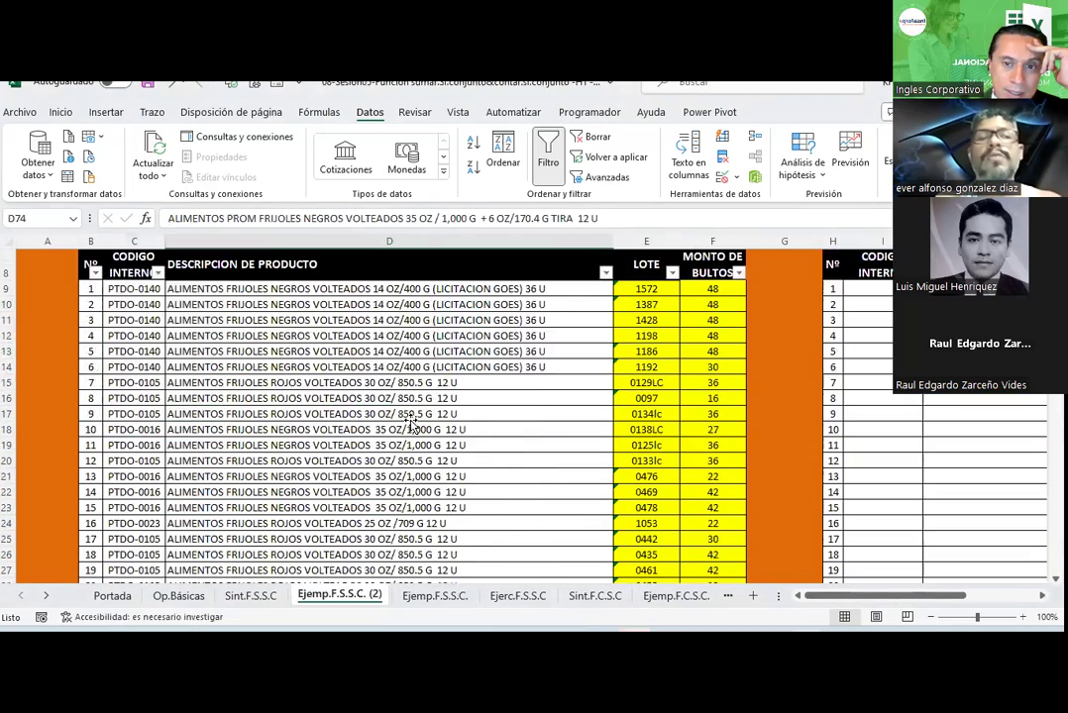
scroll(411, 423, "up", 2)
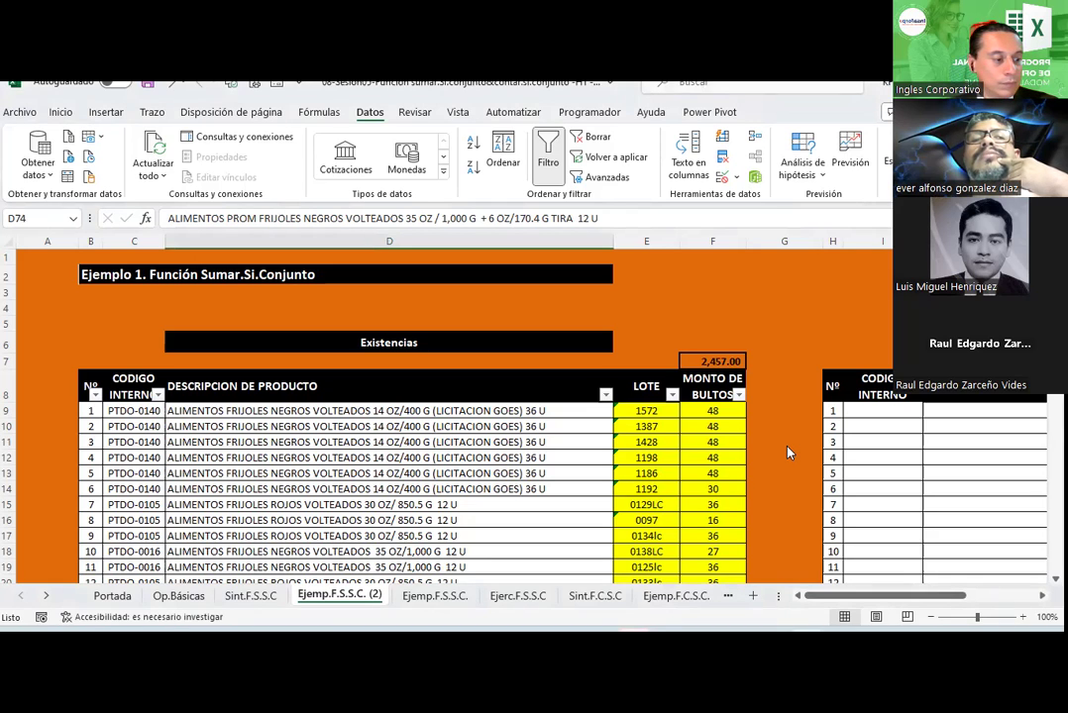
scroll(790, 453, "right", 3)
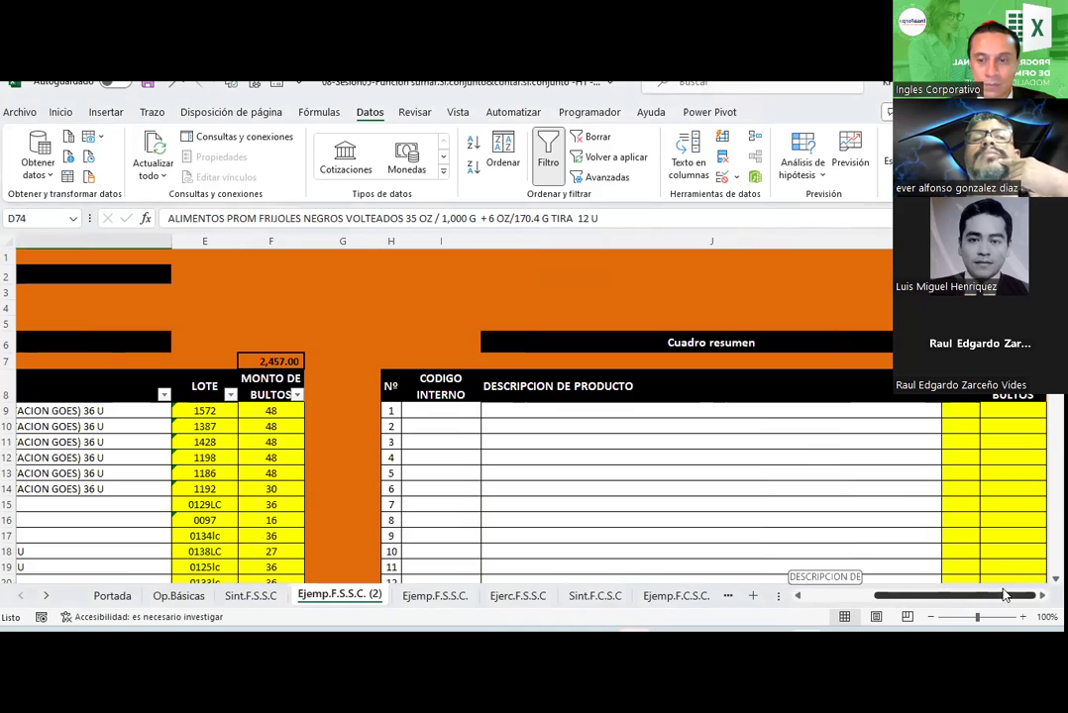
scroll(1005, 594, "right", 1)
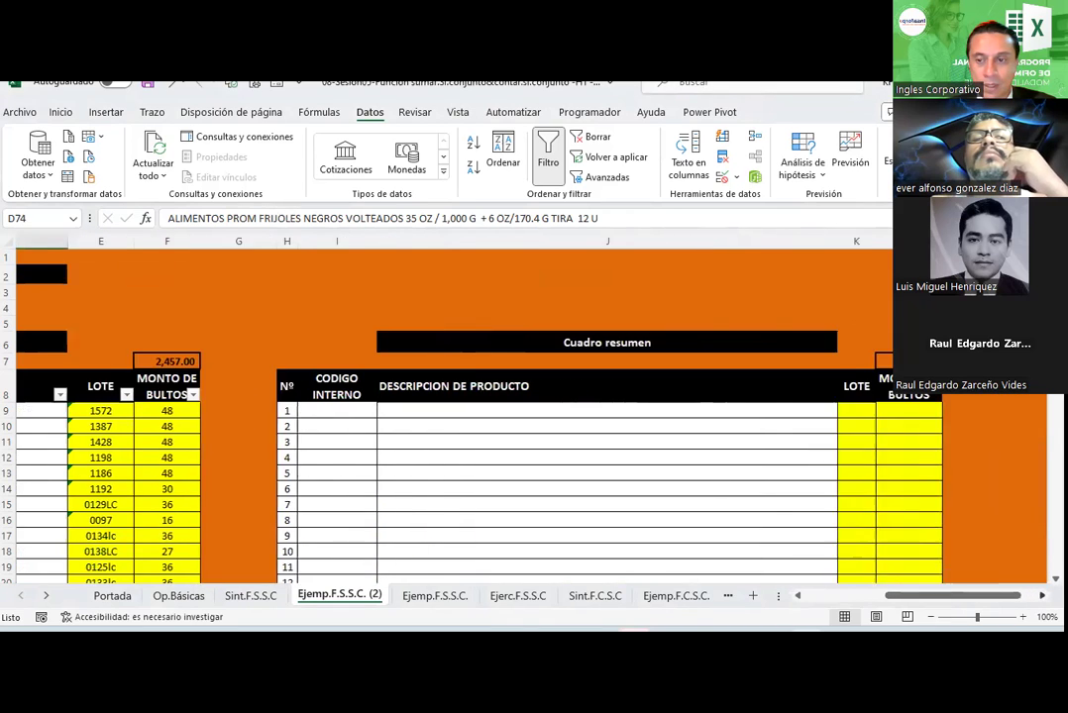
scroll(364, 537, "right", 3)
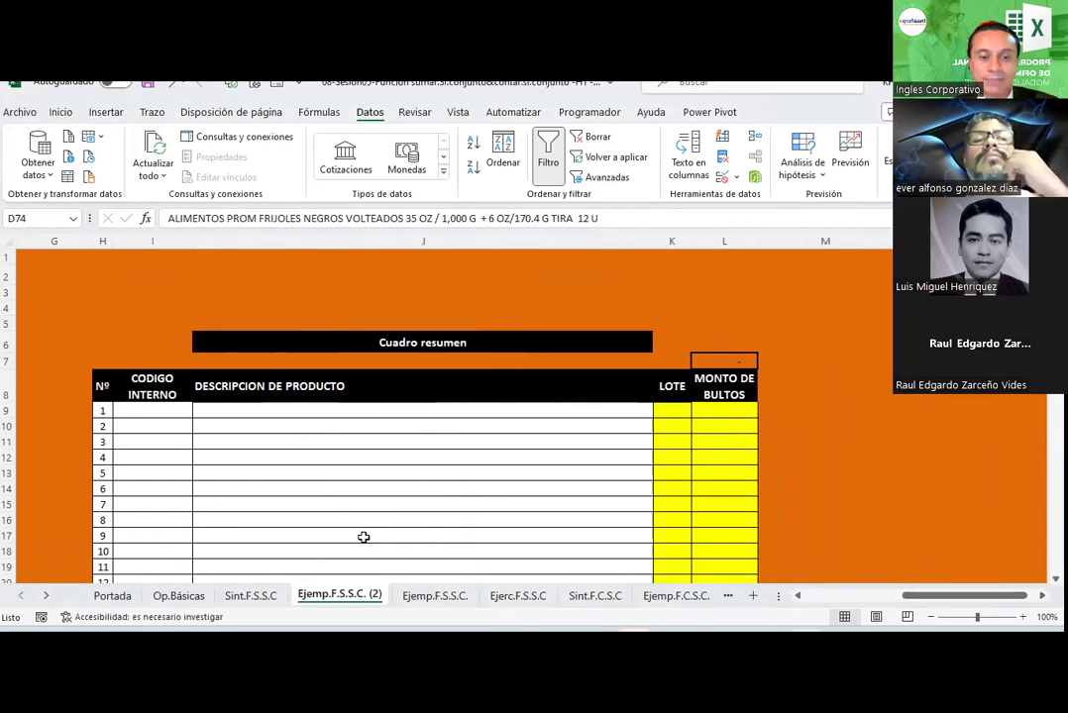
Step: Go back to the Ejemp.F.S.S.C. sheet with Ctrl+PageDown
key("ctrl+Page_Down")
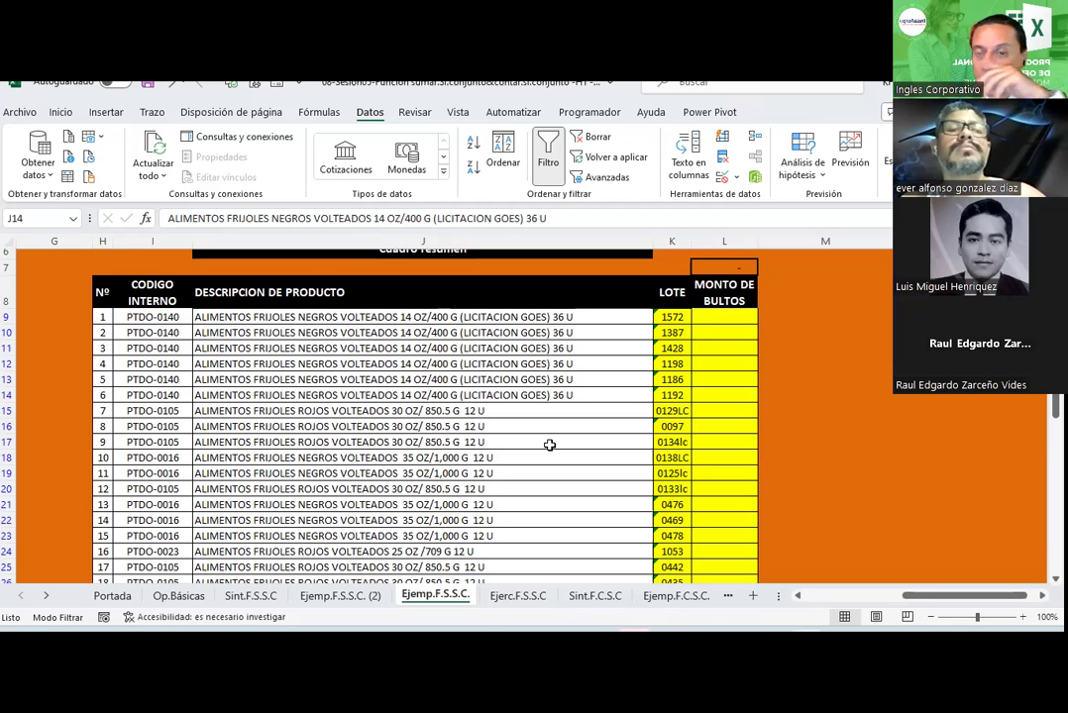
left_click(171, 317)
left_click(61, 111)
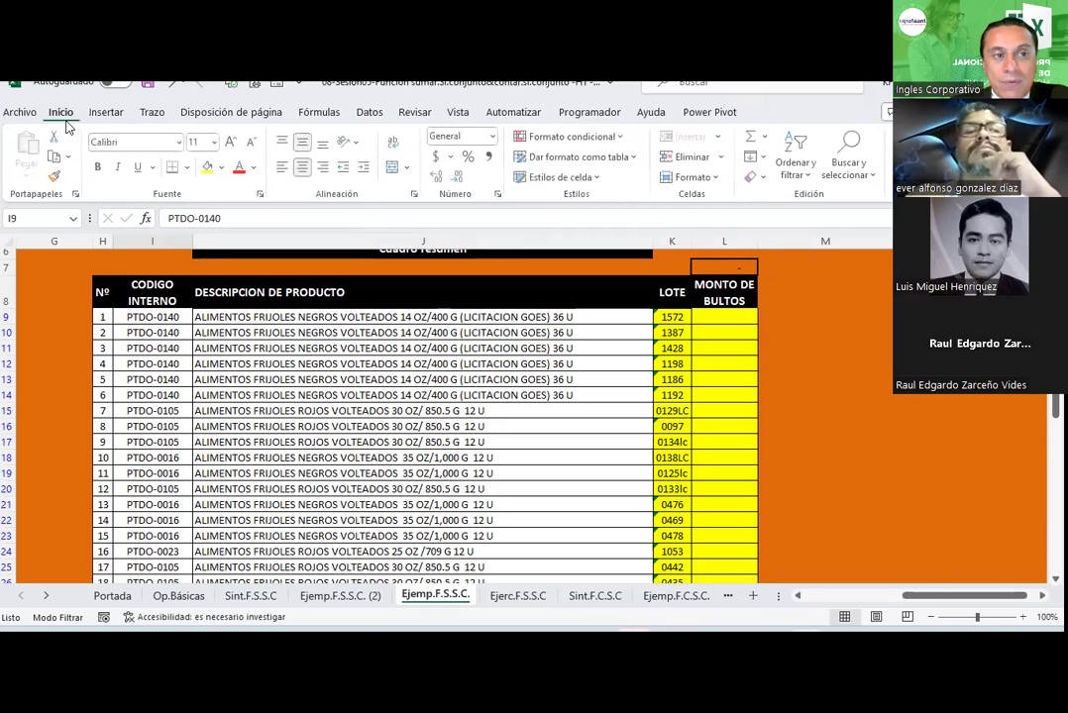
left_click(224, 167)
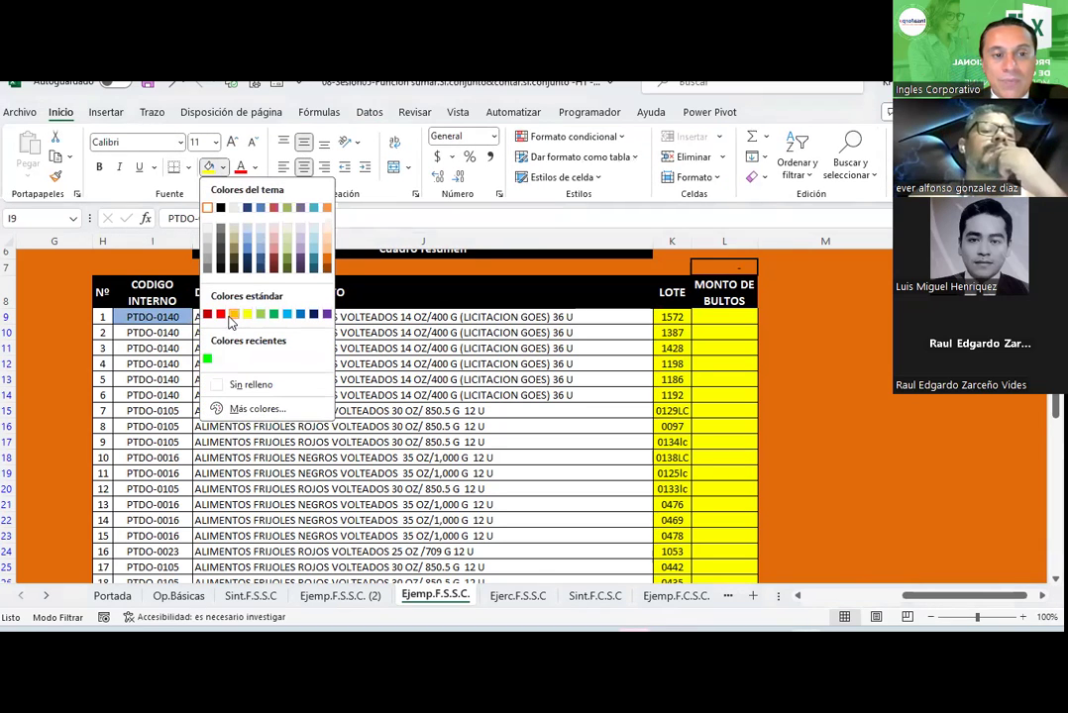
left_click(220, 314)
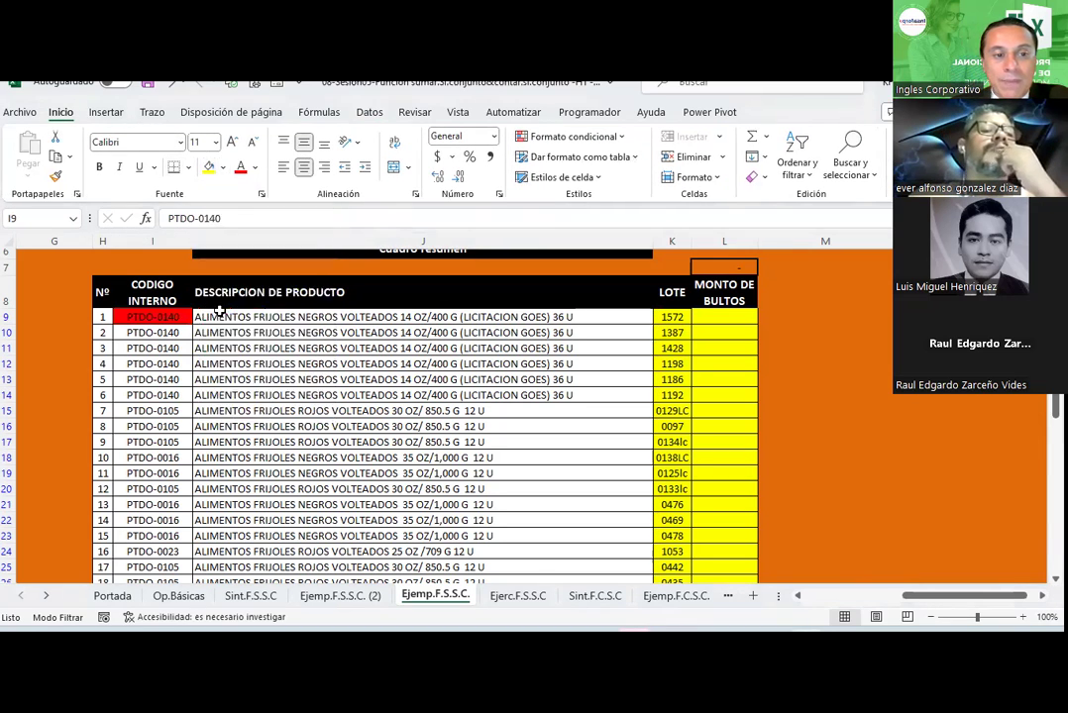
left_click(671, 317)
key("F4")
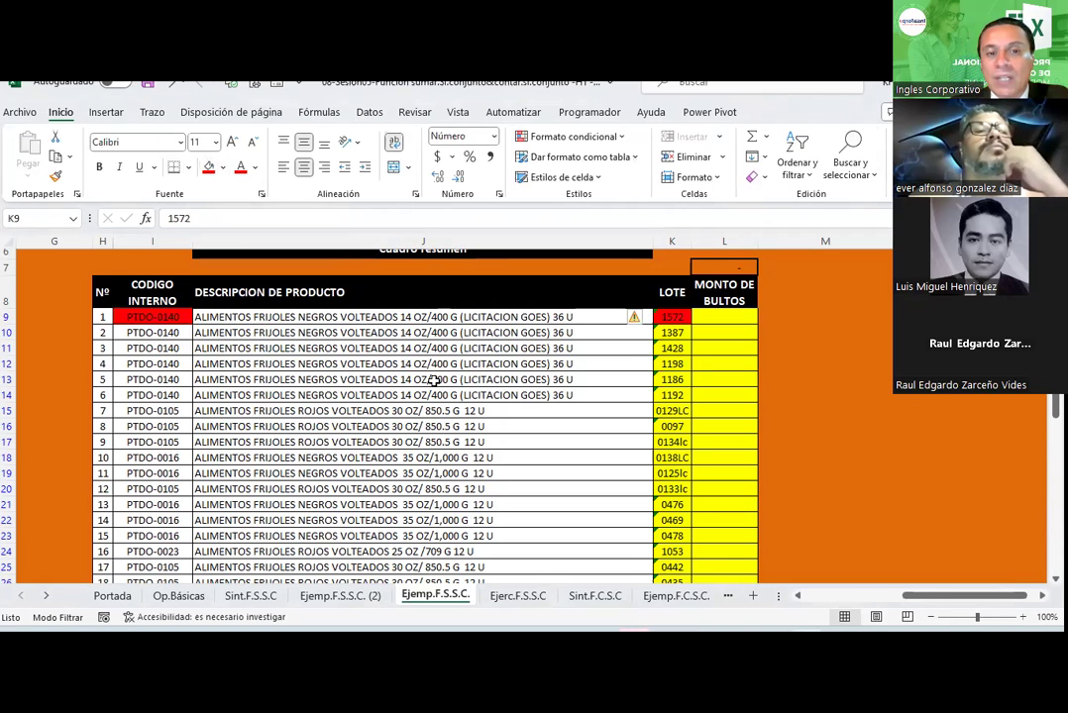
left_click(751, 319)
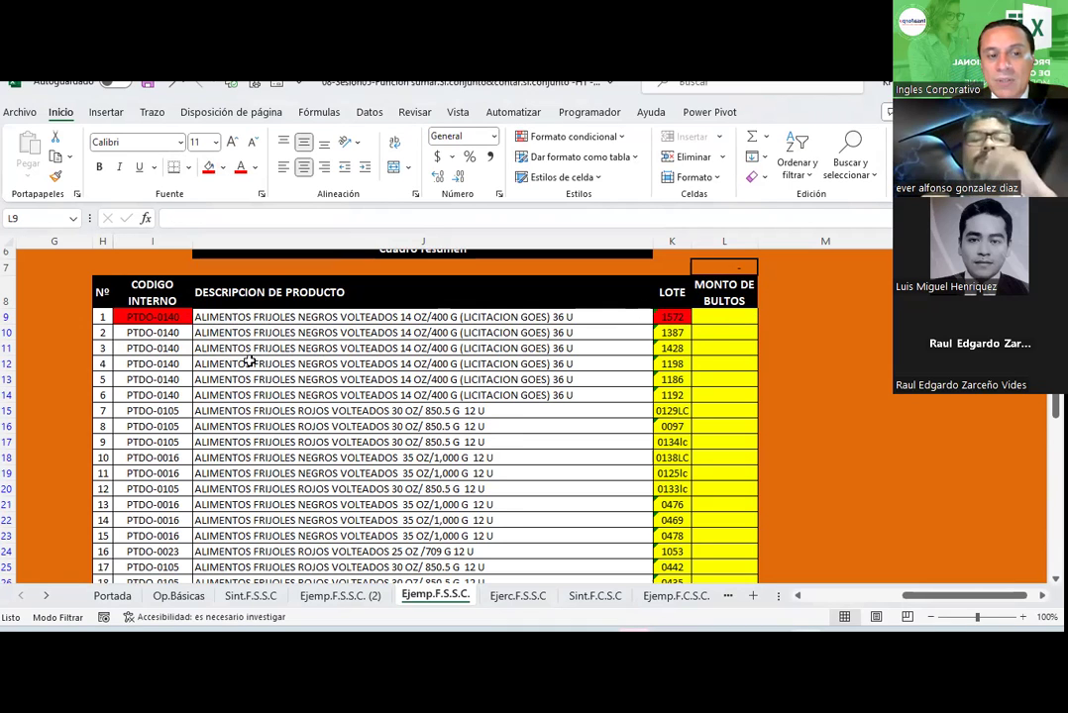
scroll(248, 364, "down", 3)
scroll(248, 363, "down", 3)
scroll(246, 363, "down", 6)
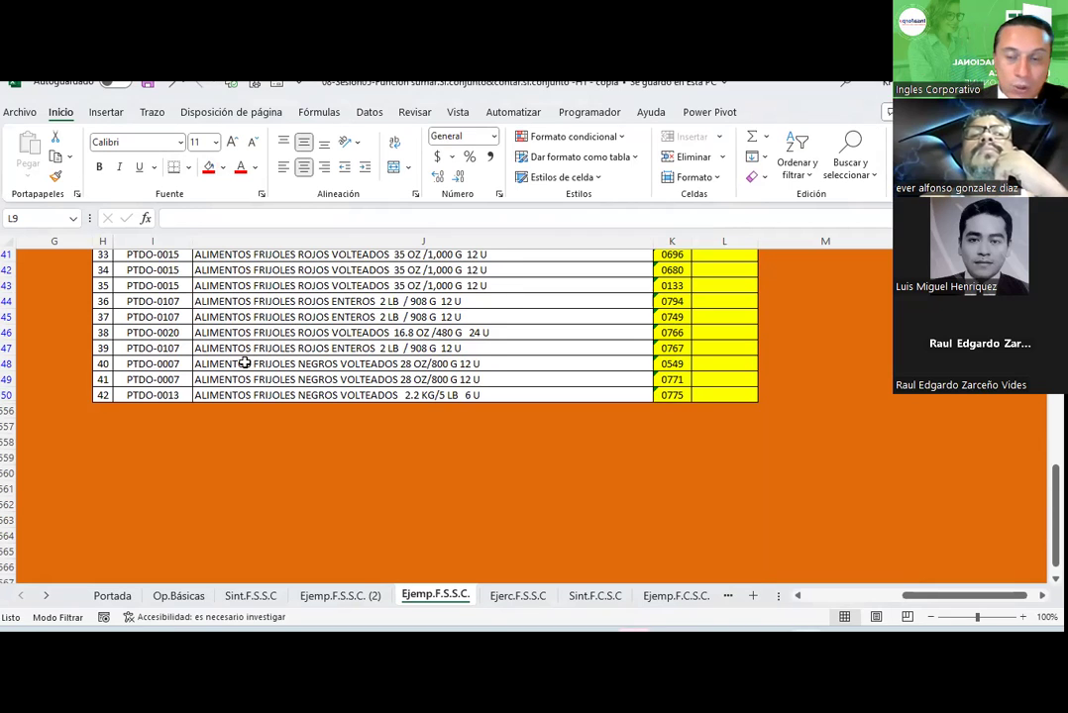
scroll(245, 364, "up", 3)
scroll(248, 363, "up", 3)
scroll(253, 362, "up", 4)
scroll(251, 360, "up", 3)
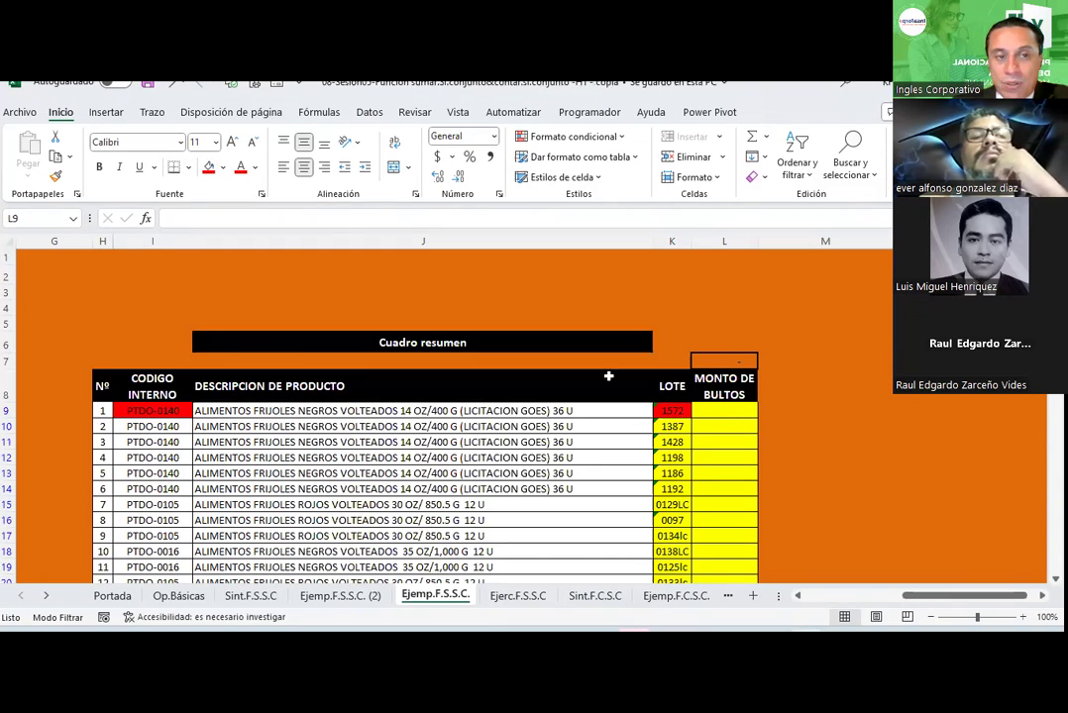
Step: Insert SUMAR.SI.CONJUNTO into L9 by searching functions for 'sumar.si.conjunto'
left_click(146, 219)
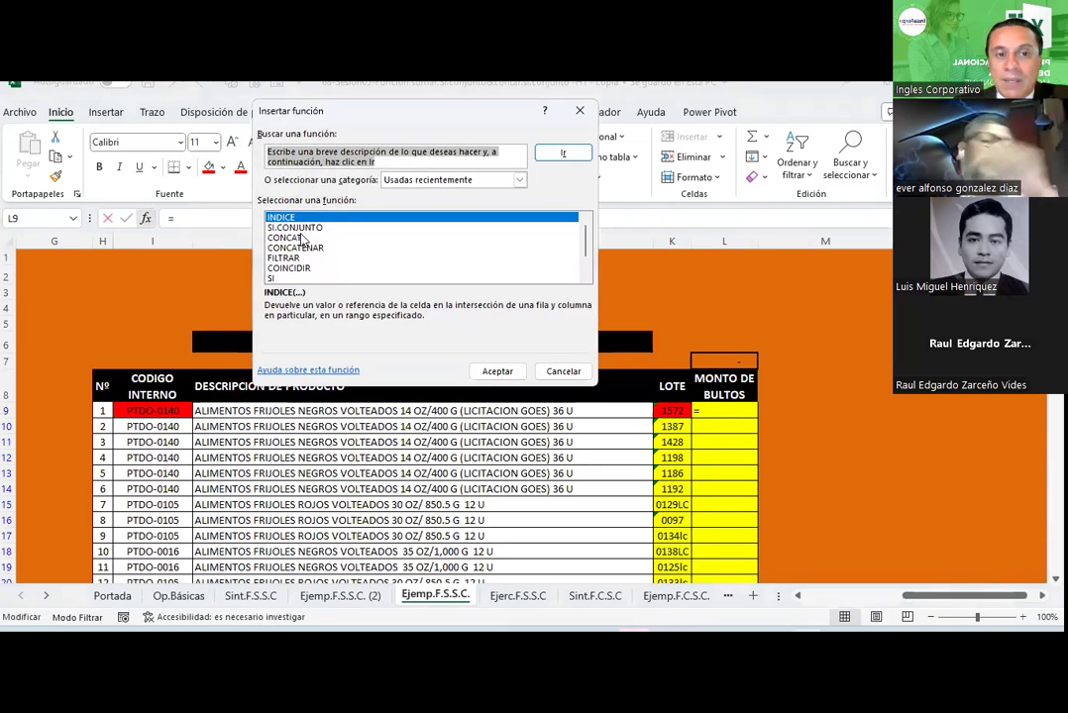
scroll(303, 239, "down", 1)
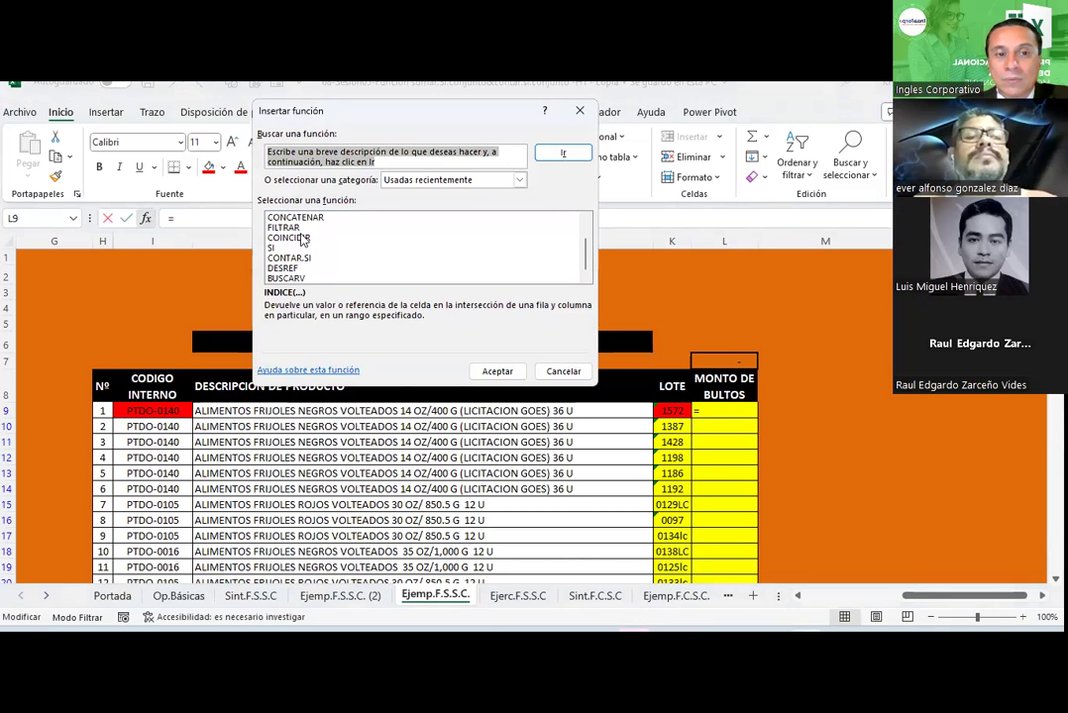
scroll(304, 239, "up", 1)
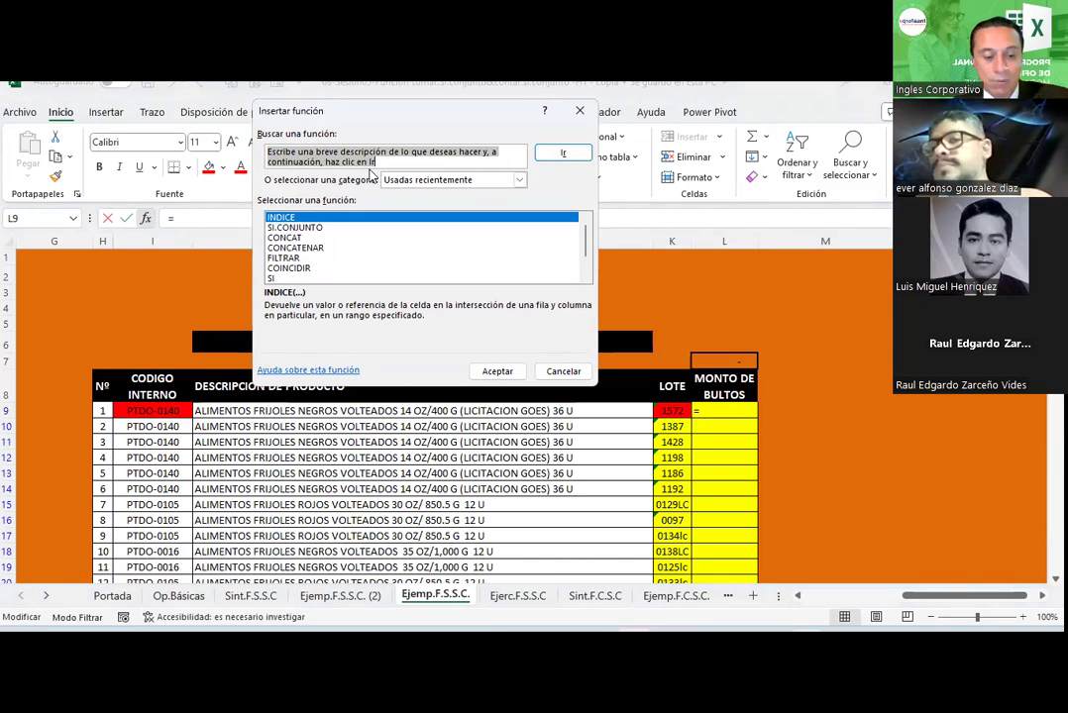
type("sumar.si.conjunto")
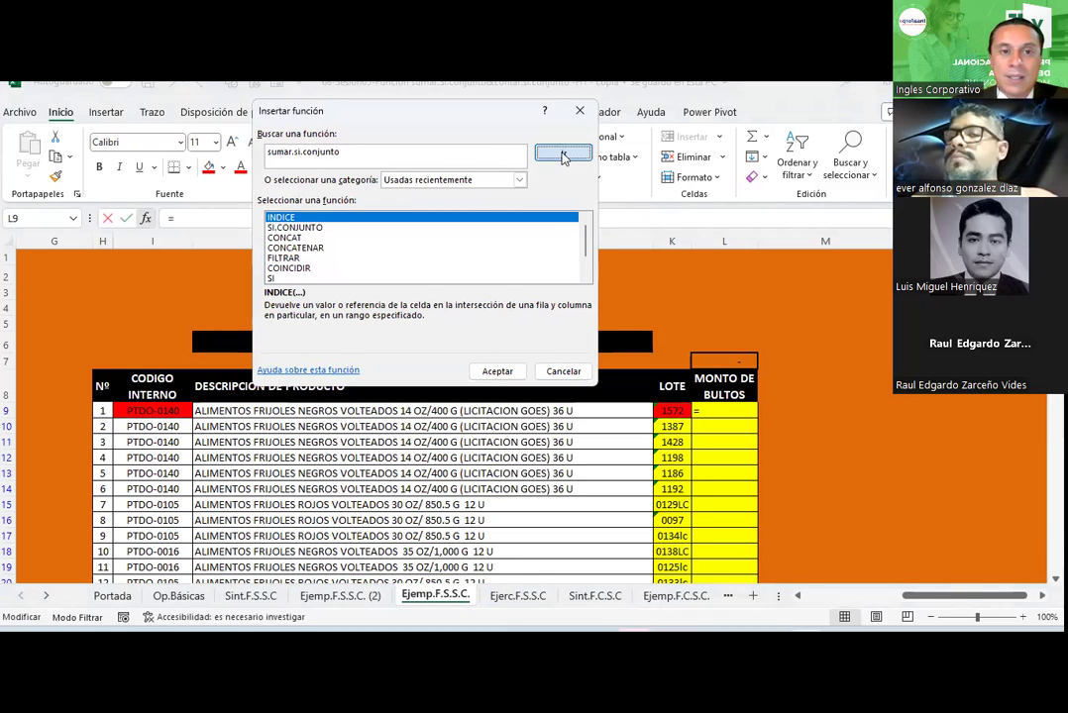
key("Return")
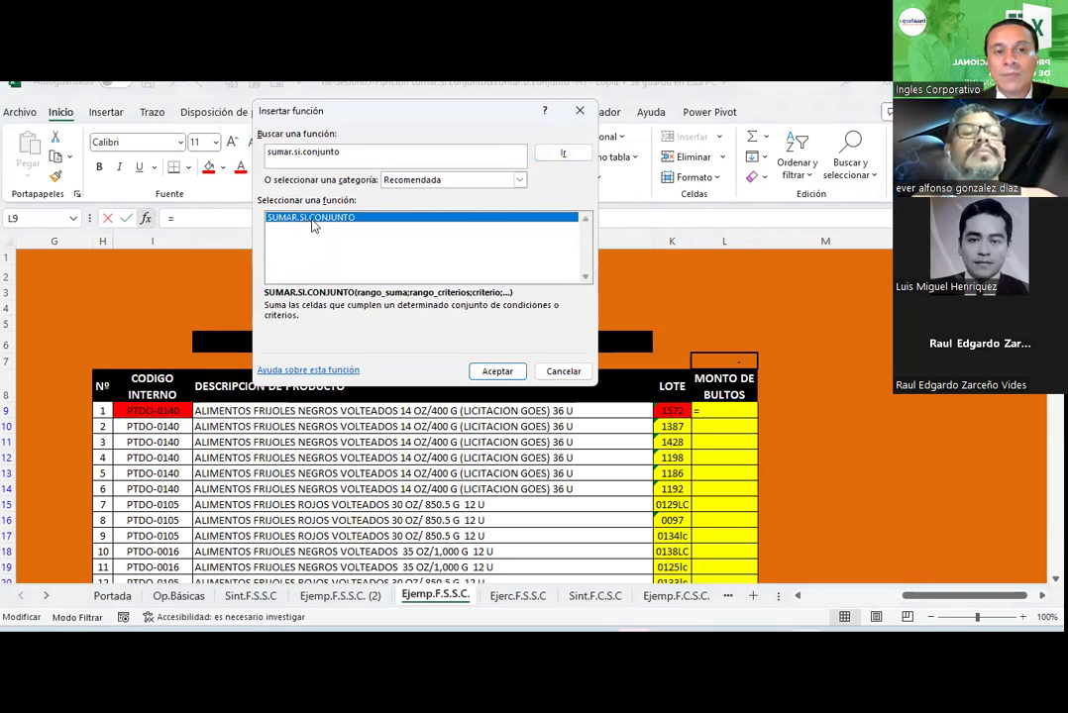
left_click(501, 373)
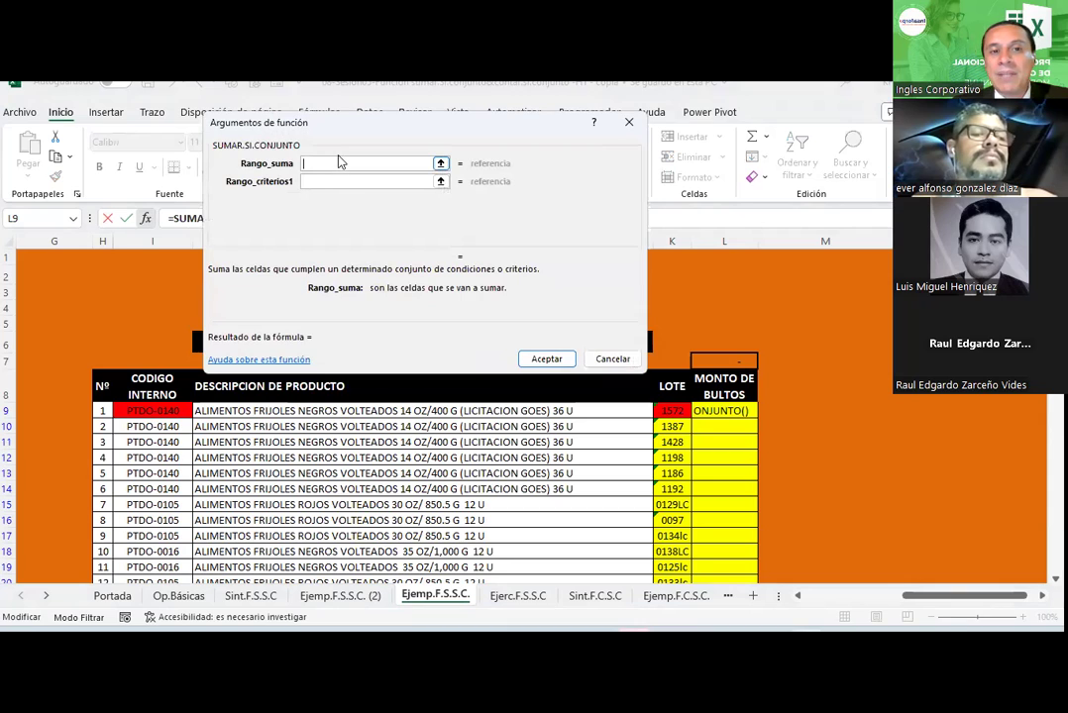
Step: Set Rango_suma to the absolute stock-amount range $F$9:$F$1000
left_click(441, 165)
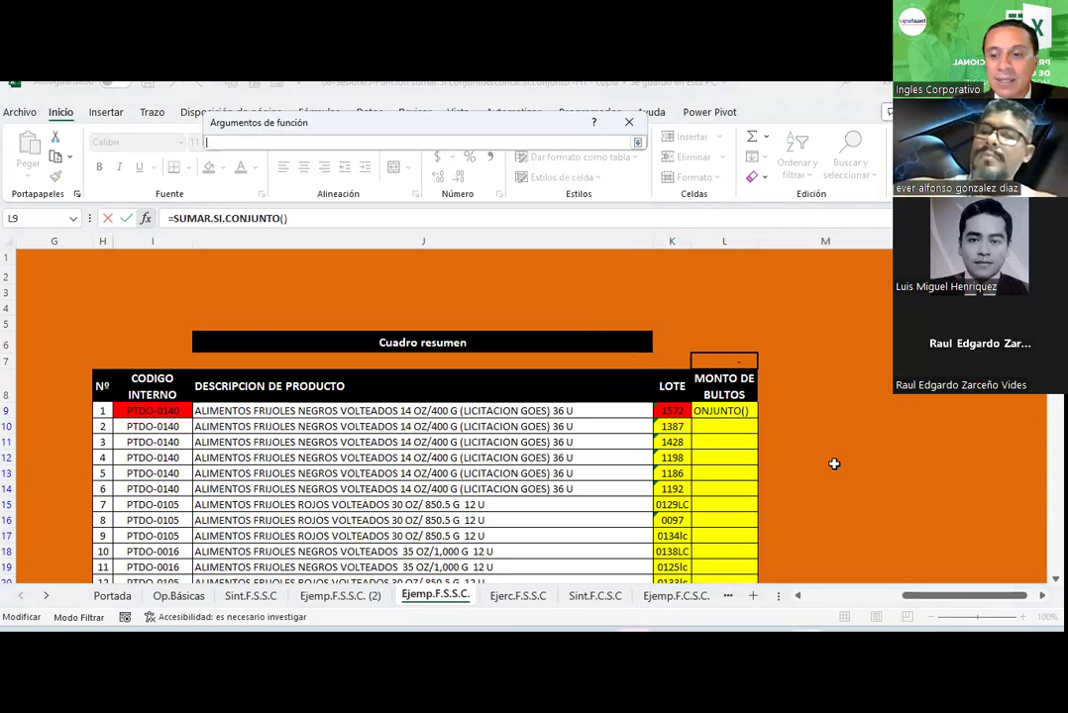
scroll(835, 464, "left", 10)
scroll(629, 494, "right", 3)
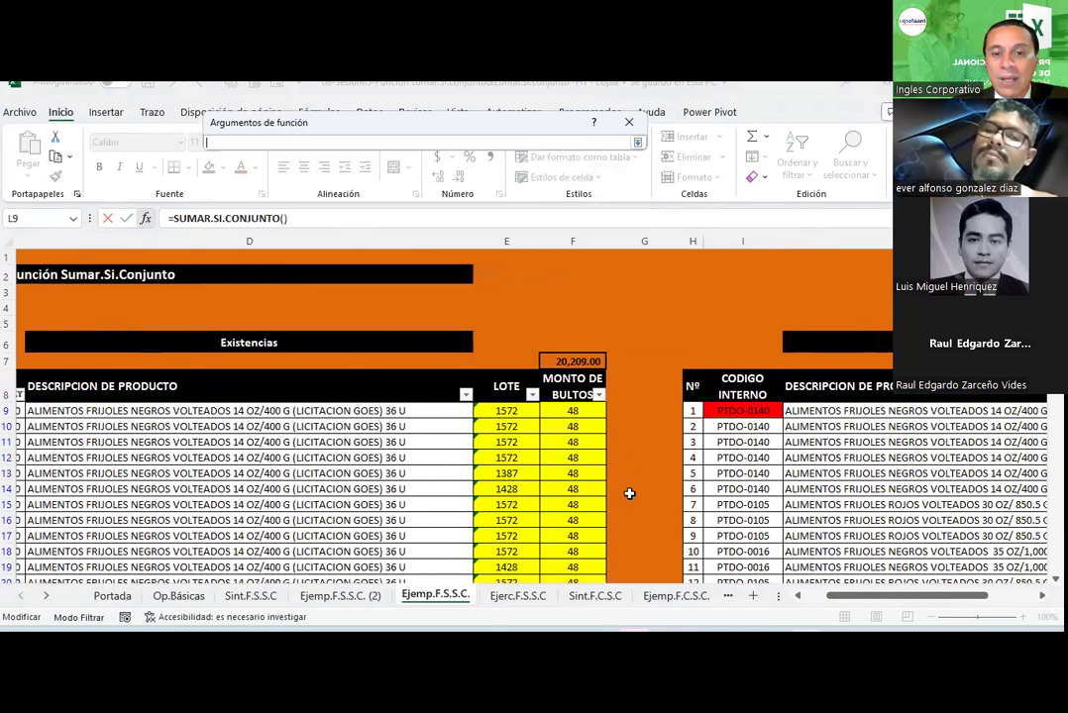
left_click_drag(575, 408, 578, 474)
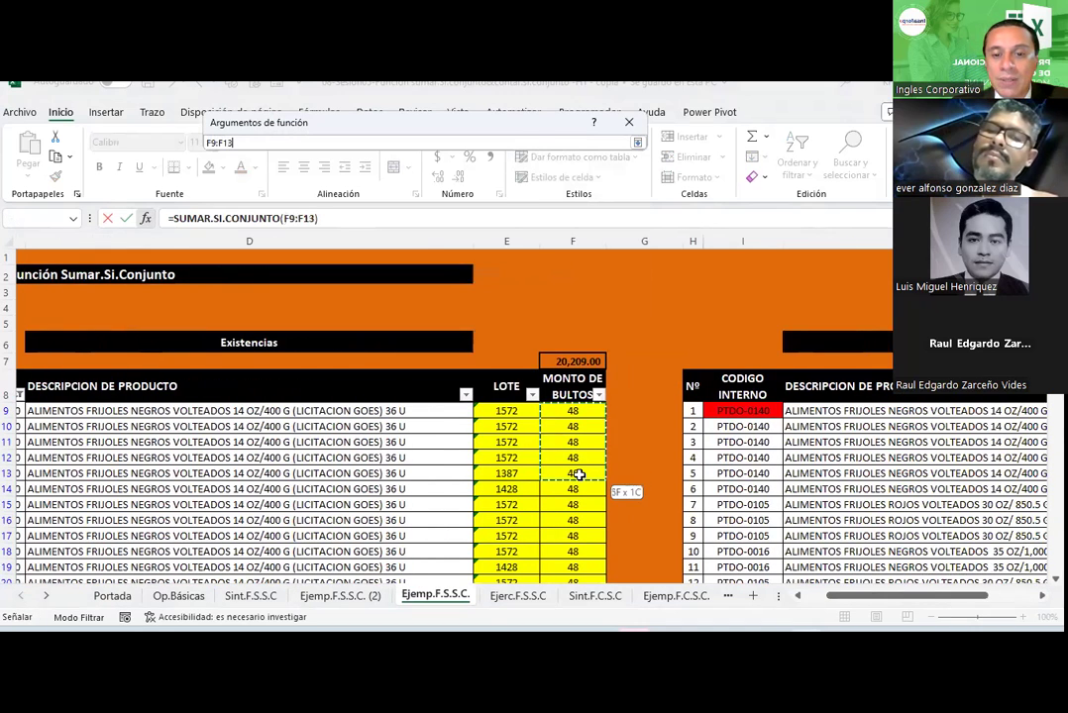
key("F4")
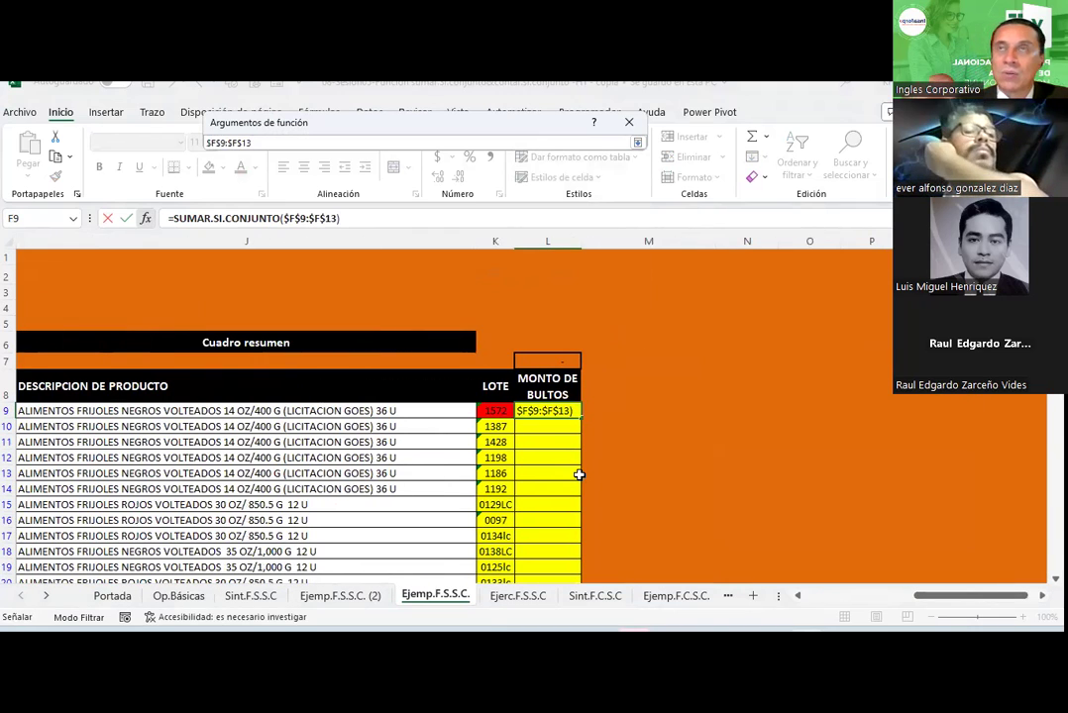
key("BackSpace")
type("000")
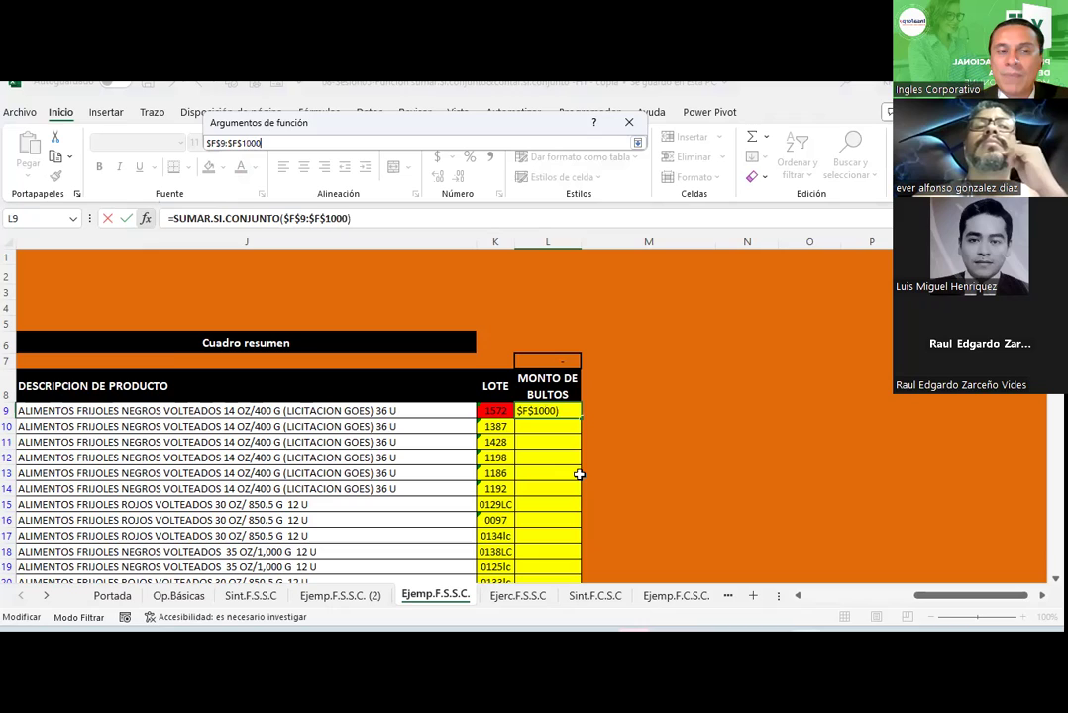
key("Return")
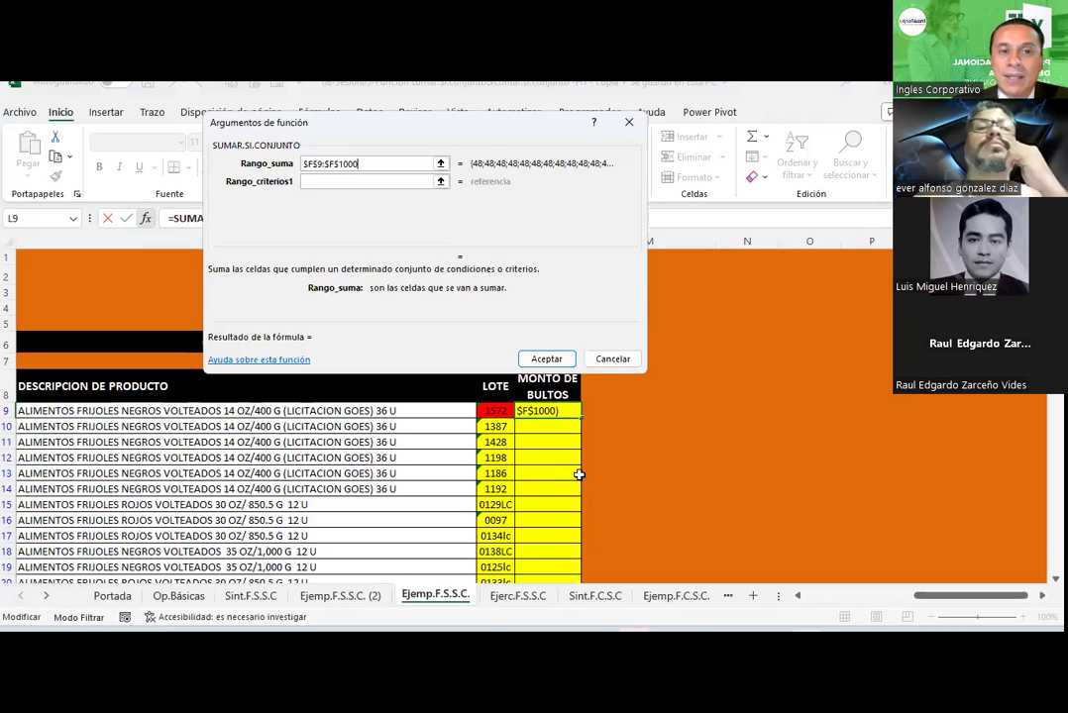
Step: Set Rango_criterios1 to cell I9, the code PTDO-0140
left_click(340, 181)
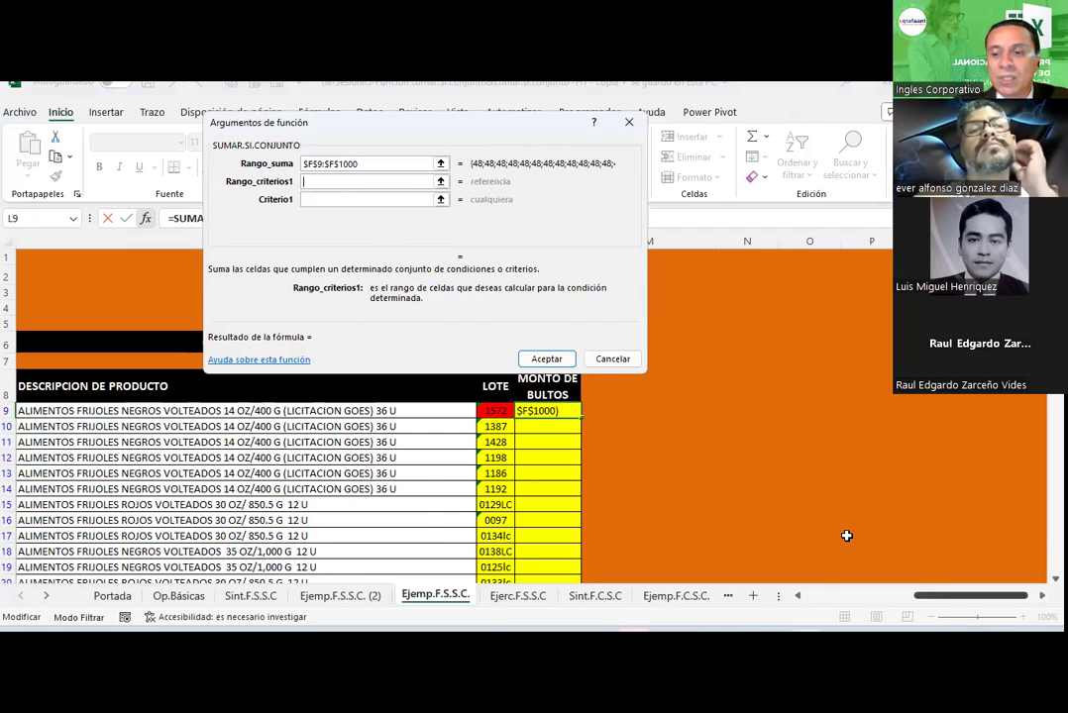
scroll(847, 536, "left", 5)
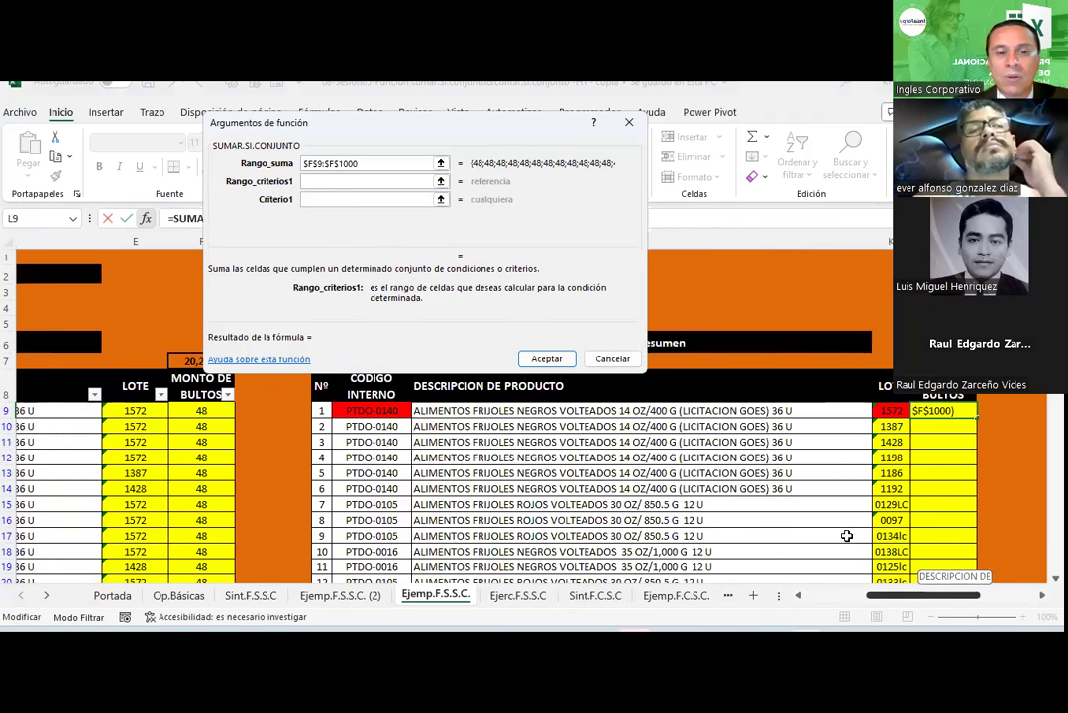
left_click(394, 413)
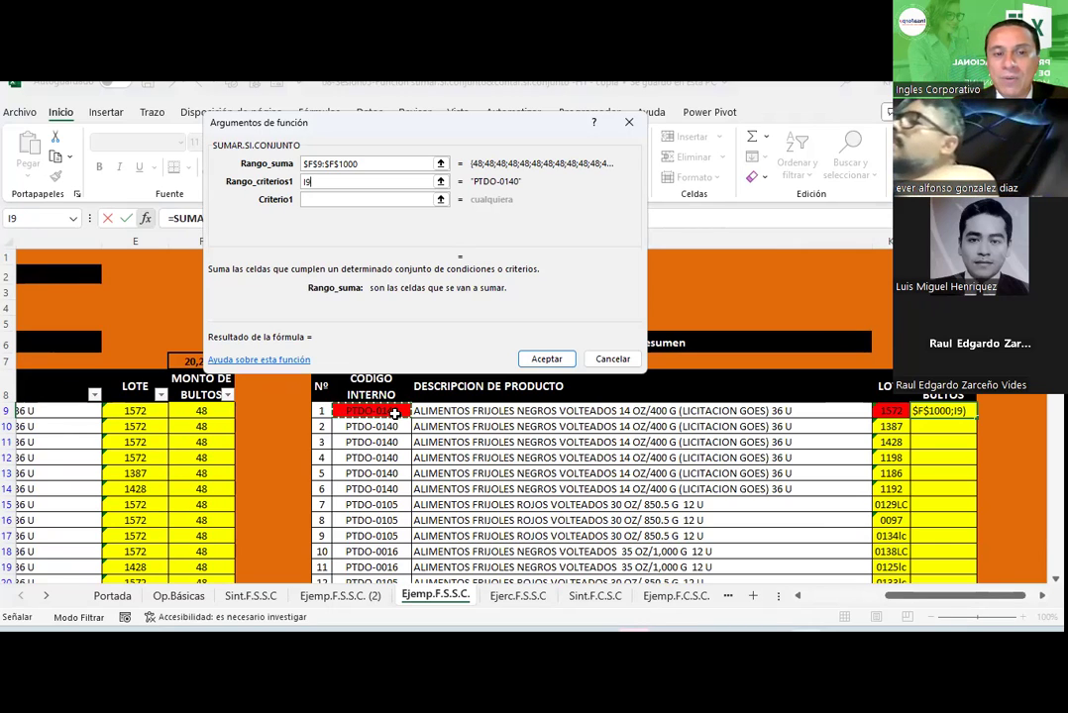
left_click(399, 199)
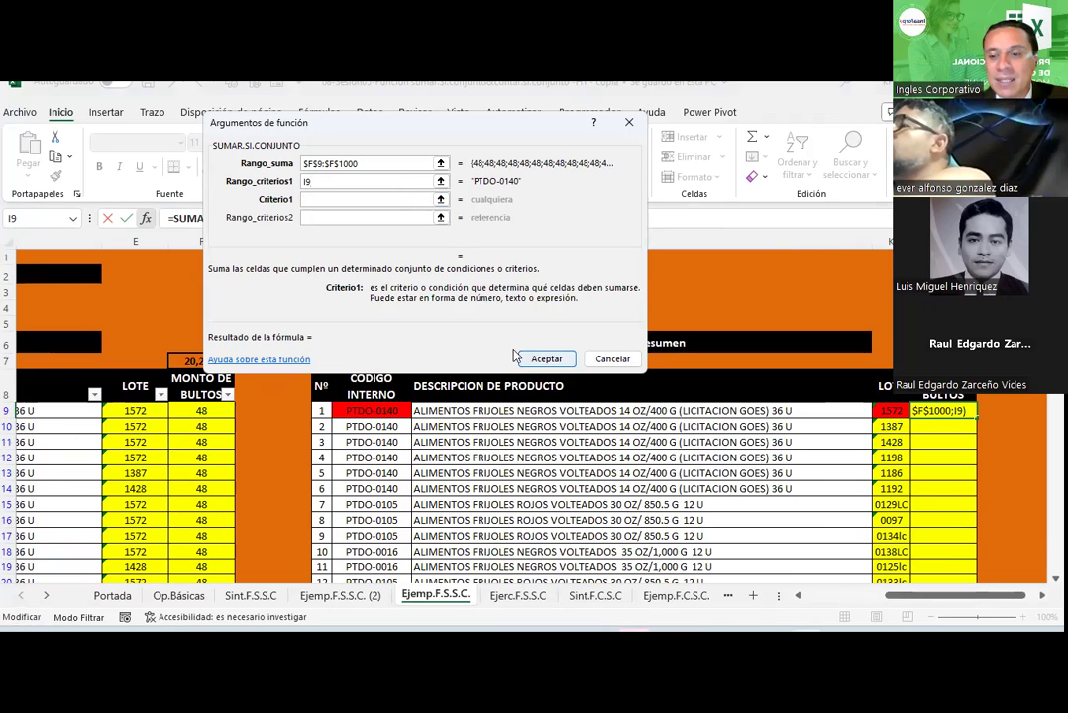
scroll(632, 536, "left", 8)
Step: Enter the Existencias code column $C$9:$C$1000 as Criterio1
scroll(397, 476, "left", 2)
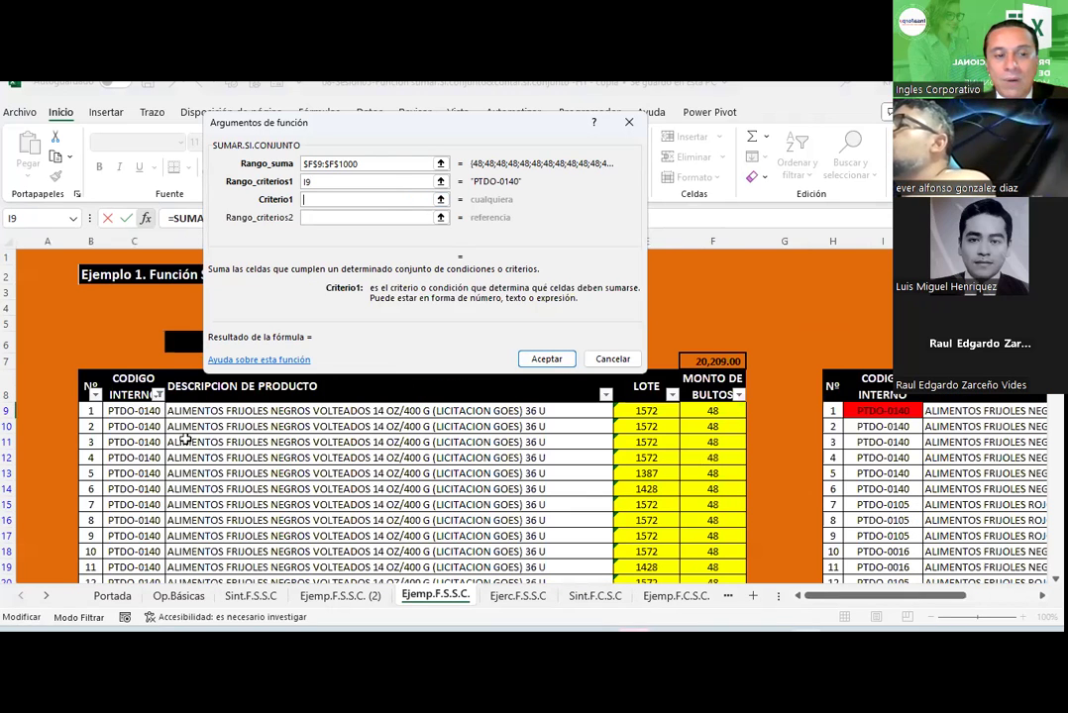
left_click_drag(155, 413, 156, 489)
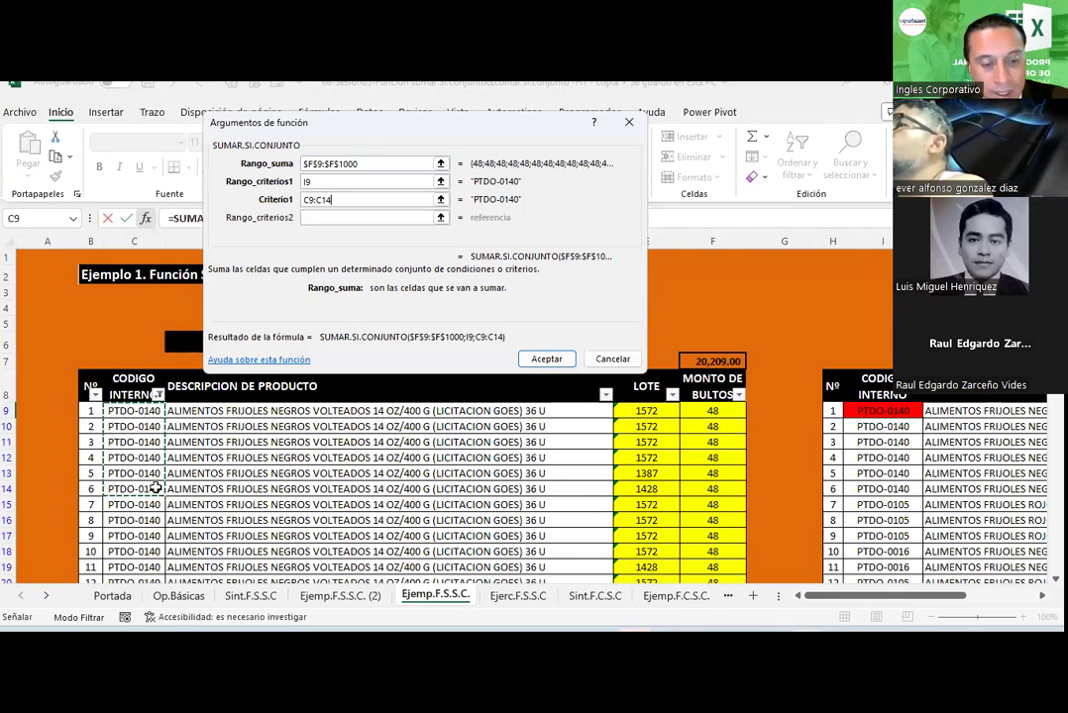
key("F3")
key("Escape")
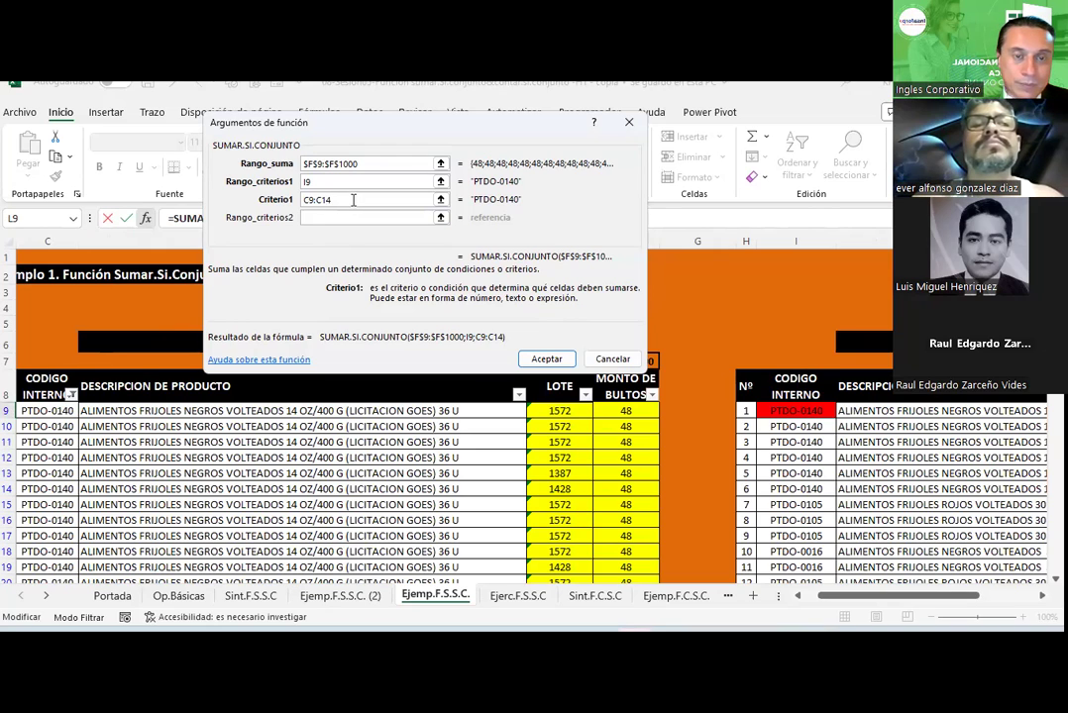
type("$C")
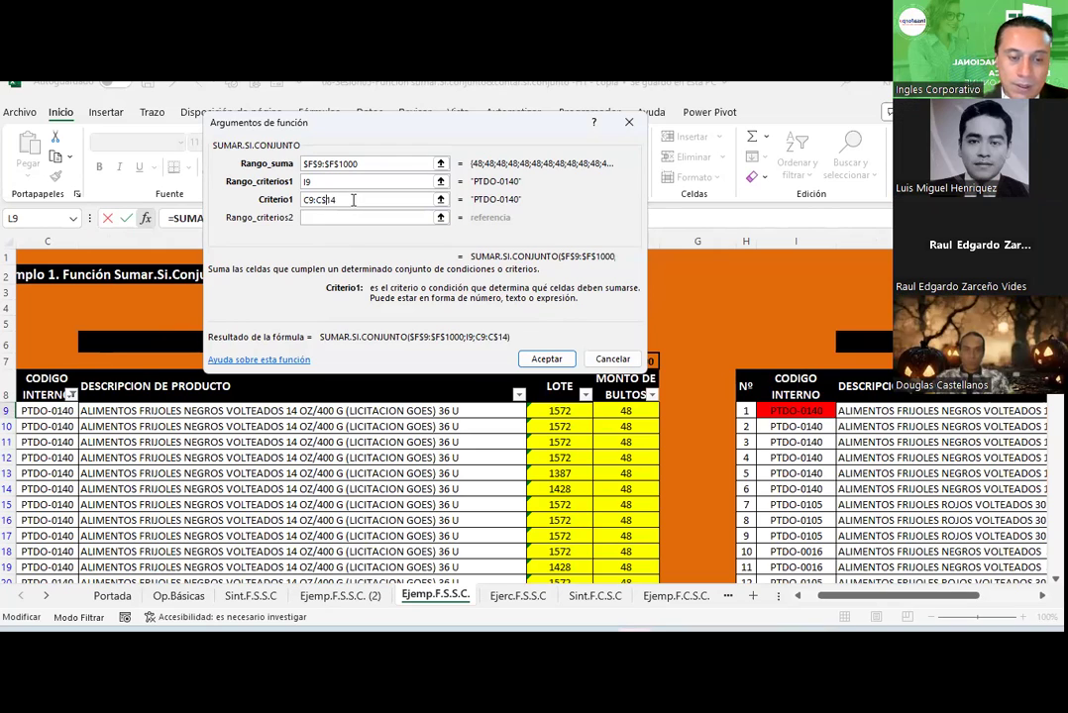
type("$9:")
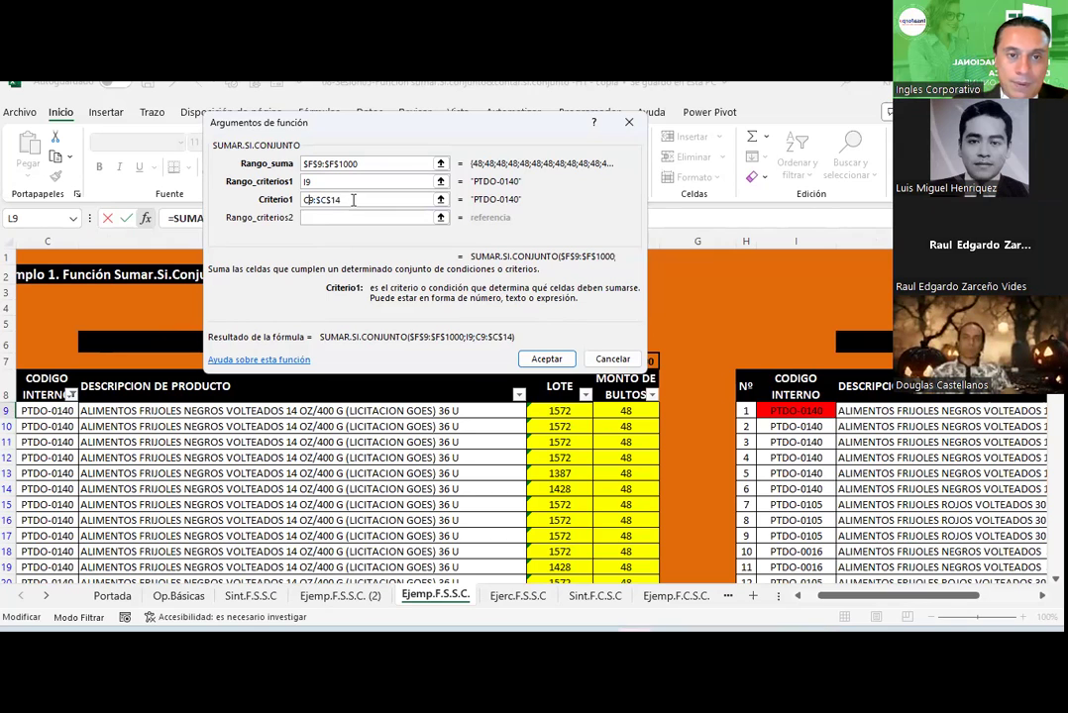
type("$C$")
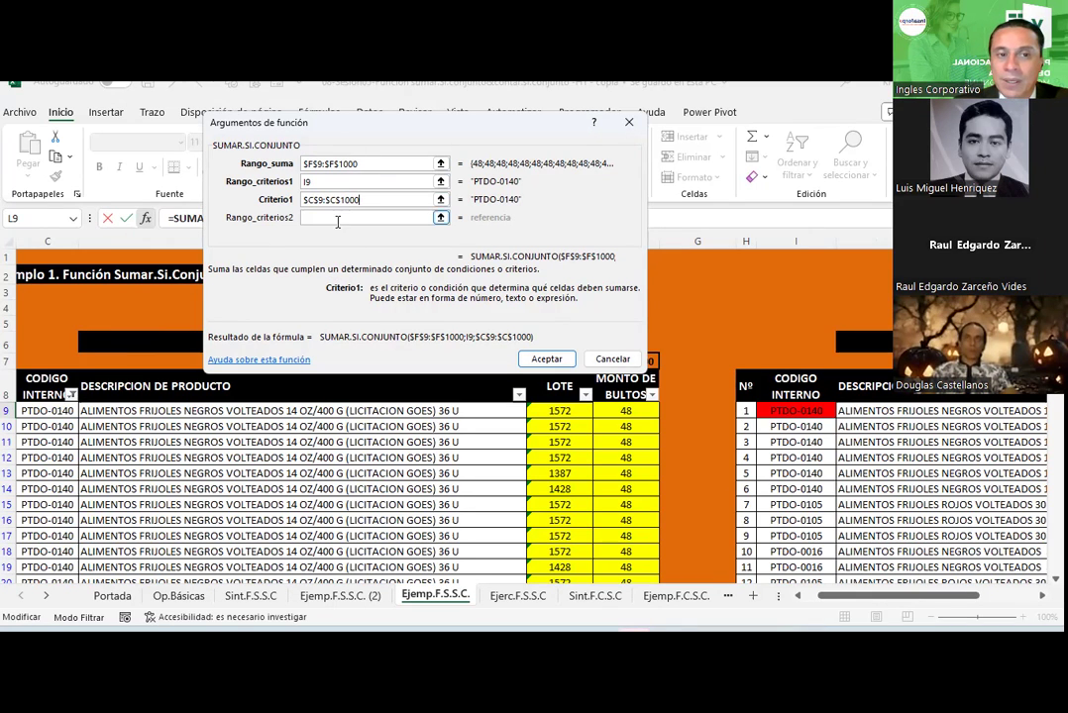
left_click(338, 217)
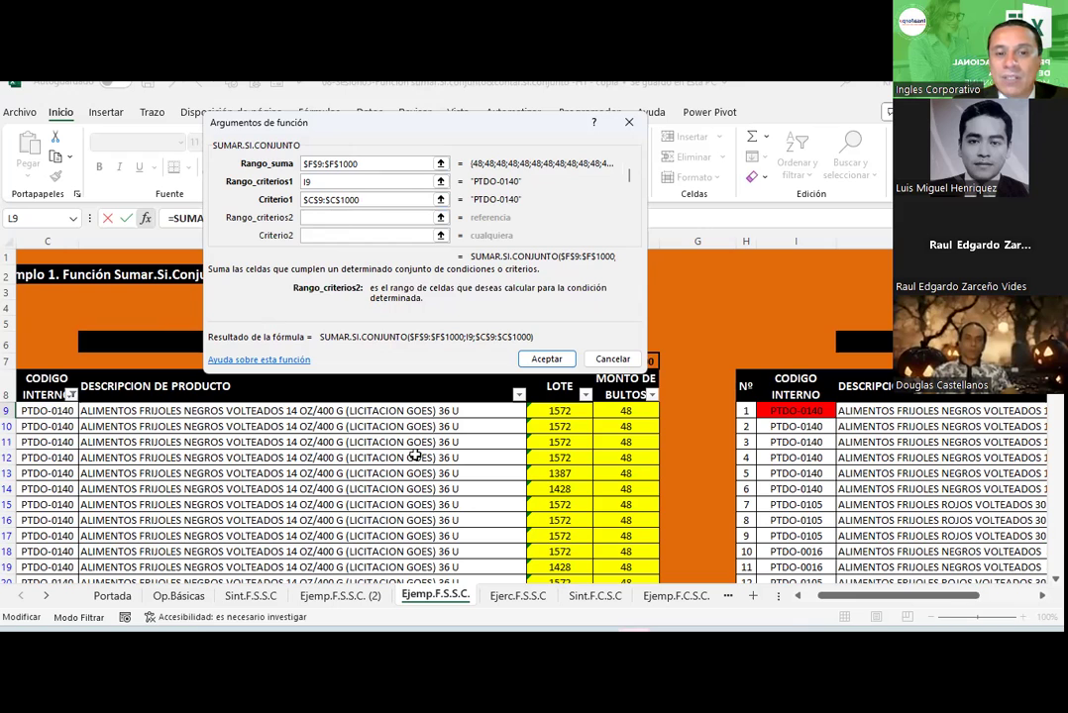
Step: Add lot range $E$9:$E$1000 with criterion K9 and confirm, producing #VALOR! errors
scroll(588, 549, "left", 3)
left_click_drag(646, 410, 655, 489)
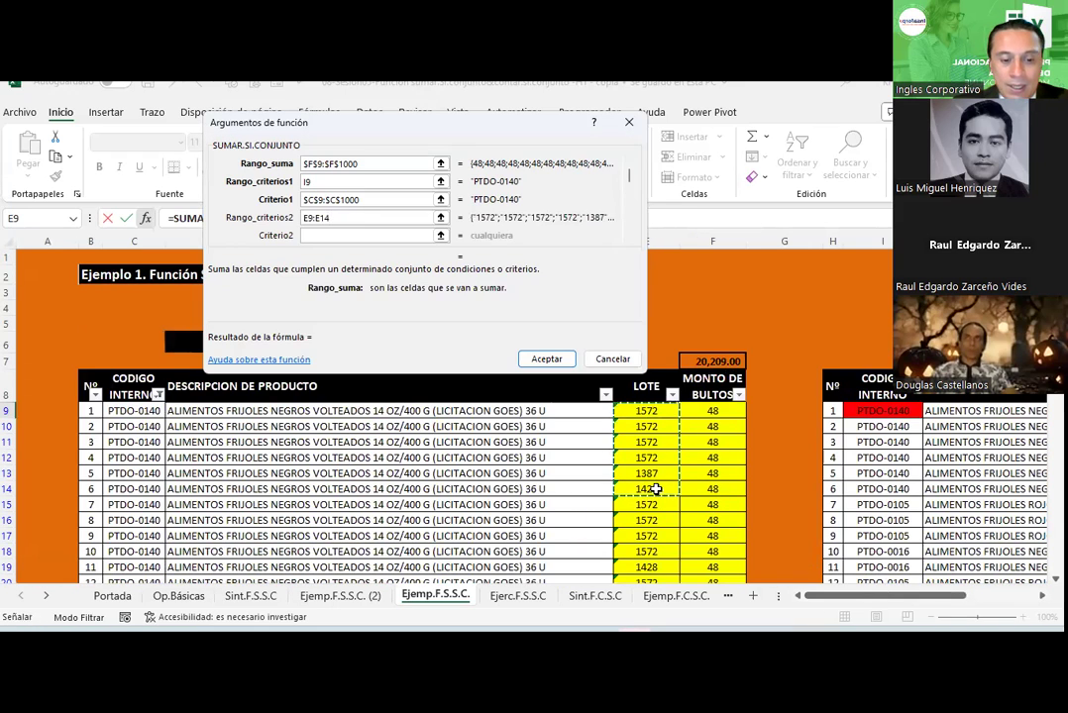
key("F4")
key("BackSpace")
type("000")
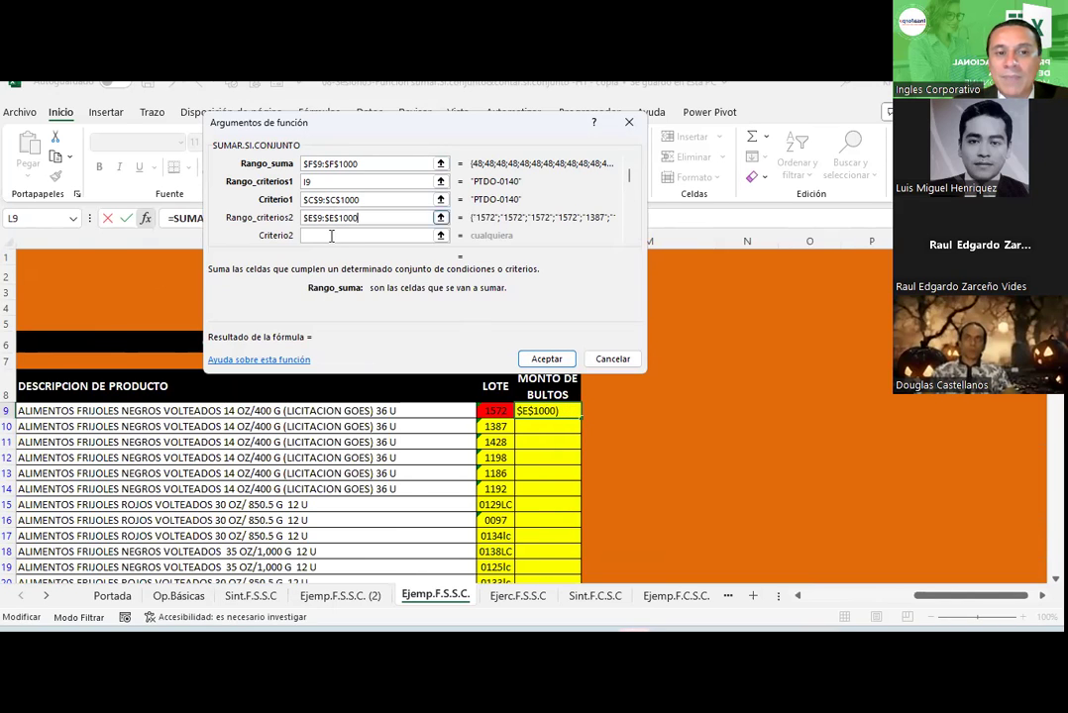
left_click(332, 235)
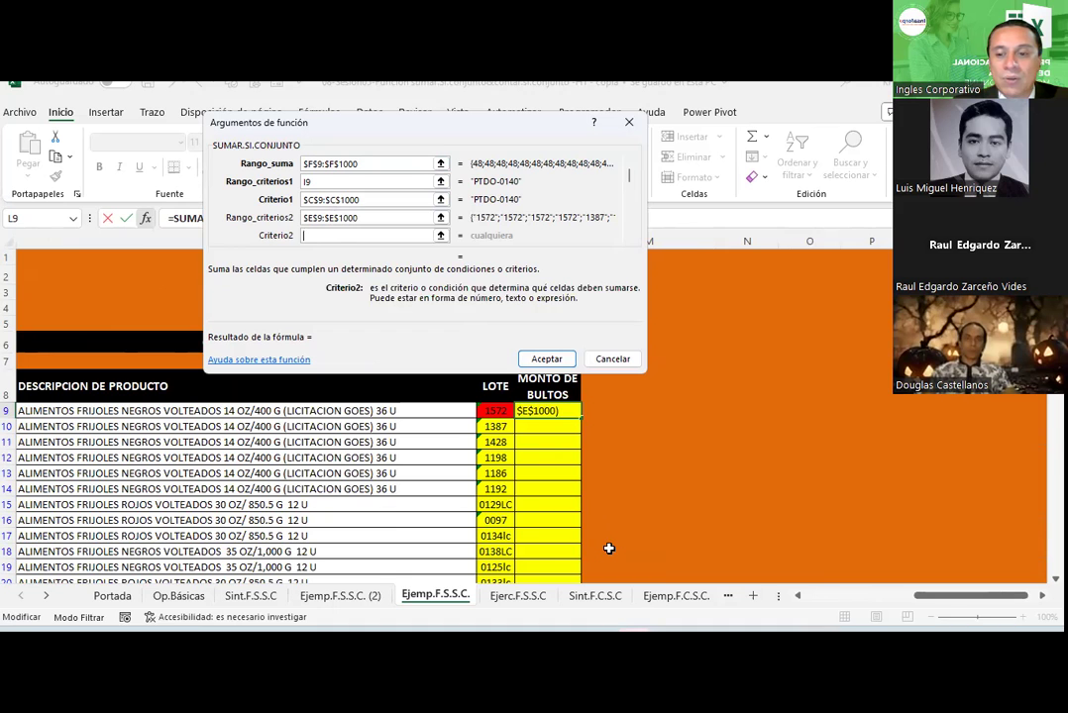
left_click_drag(971, 596, 971, 600)
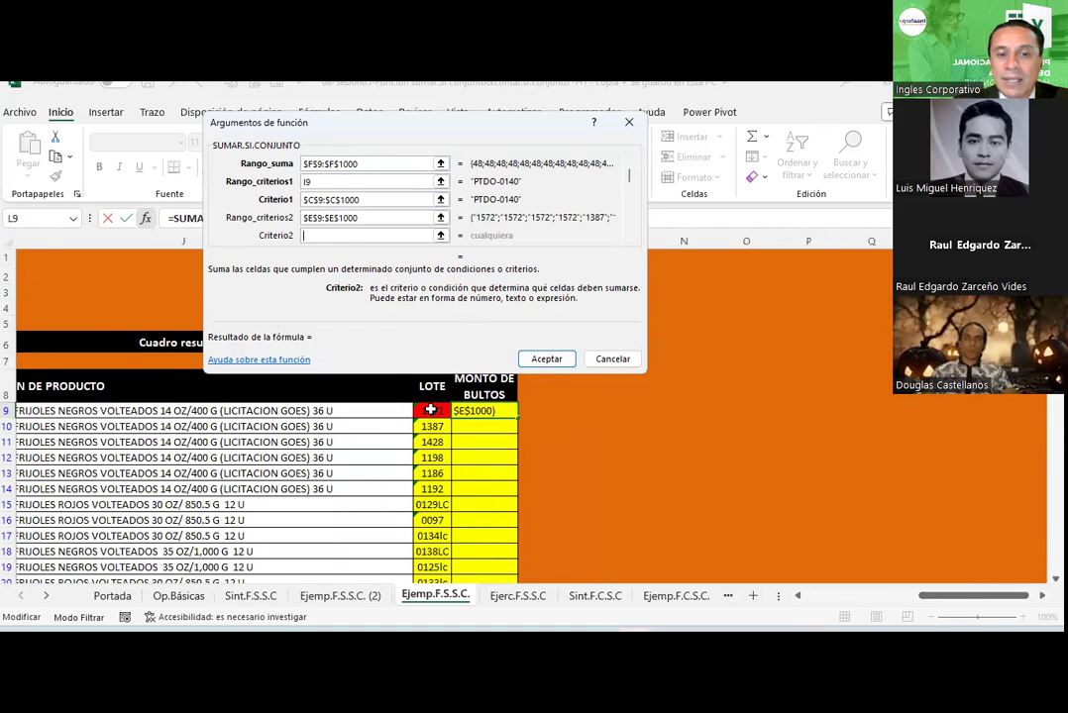
left_click(430, 410)
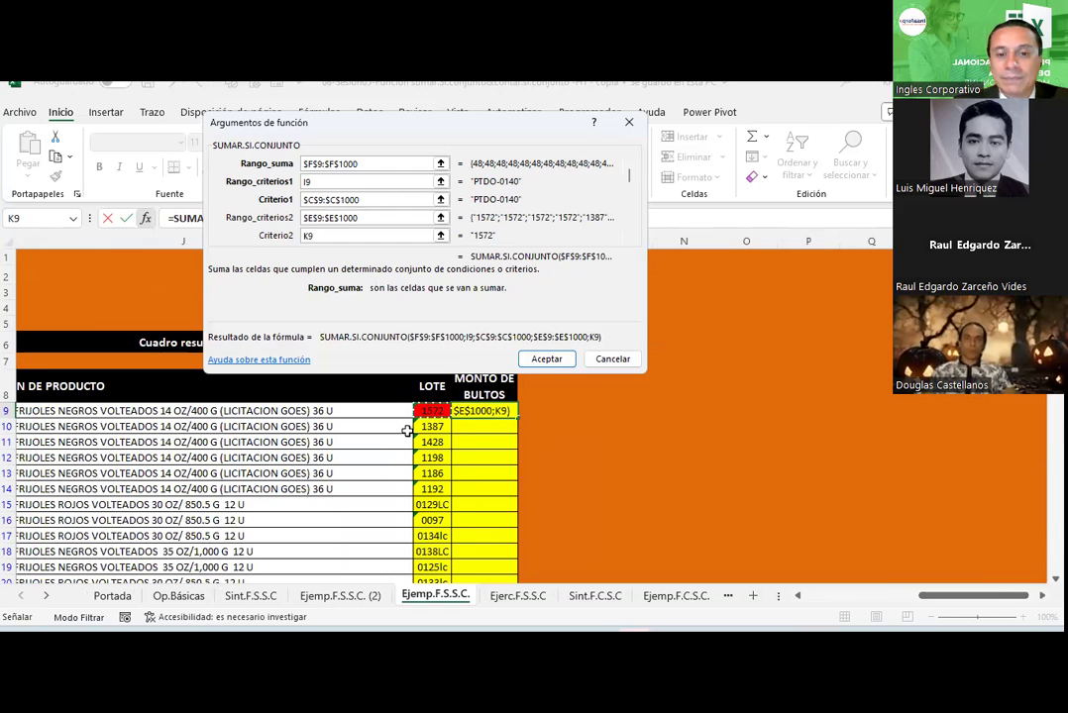
left_click(546, 358)
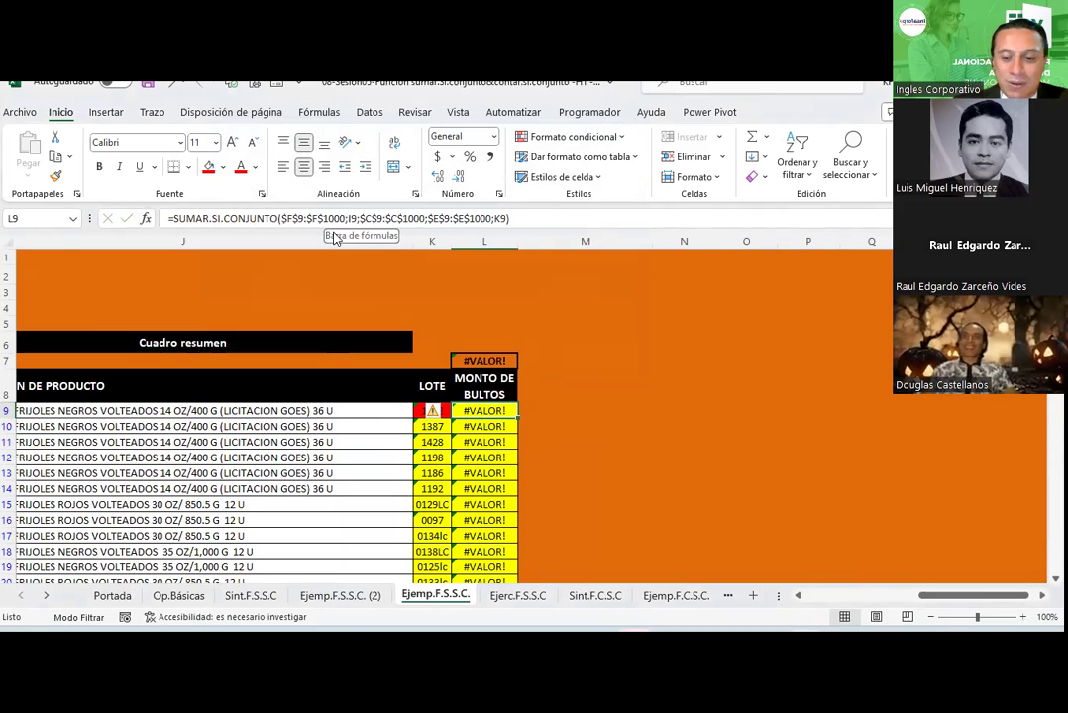
Step: Clear L9 and restart SUMAR.SI.CONJUNTO with Rango_suma $F$9:$F$1000
key("Delete")
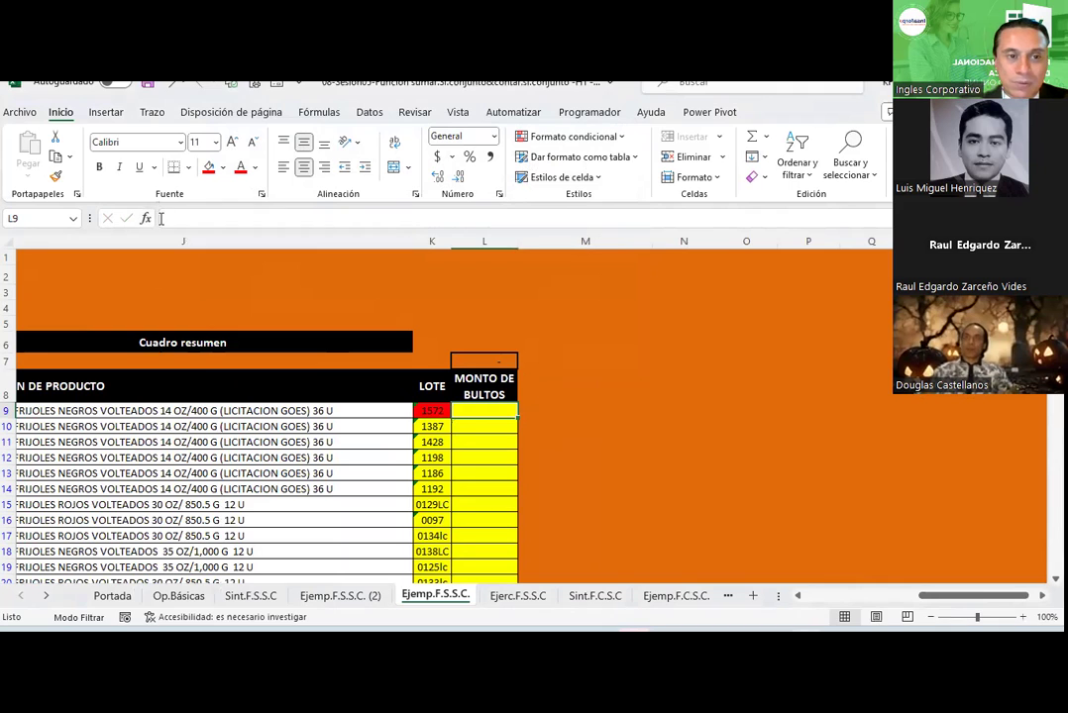
type("=")
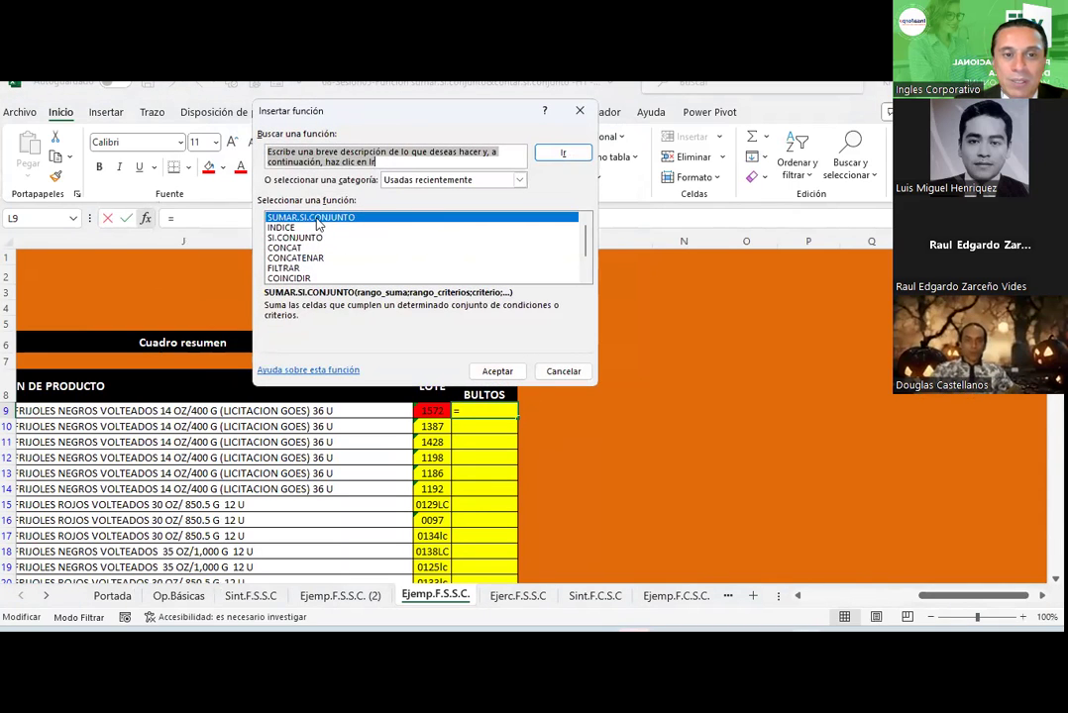
key("Return")
left_click(443, 166)
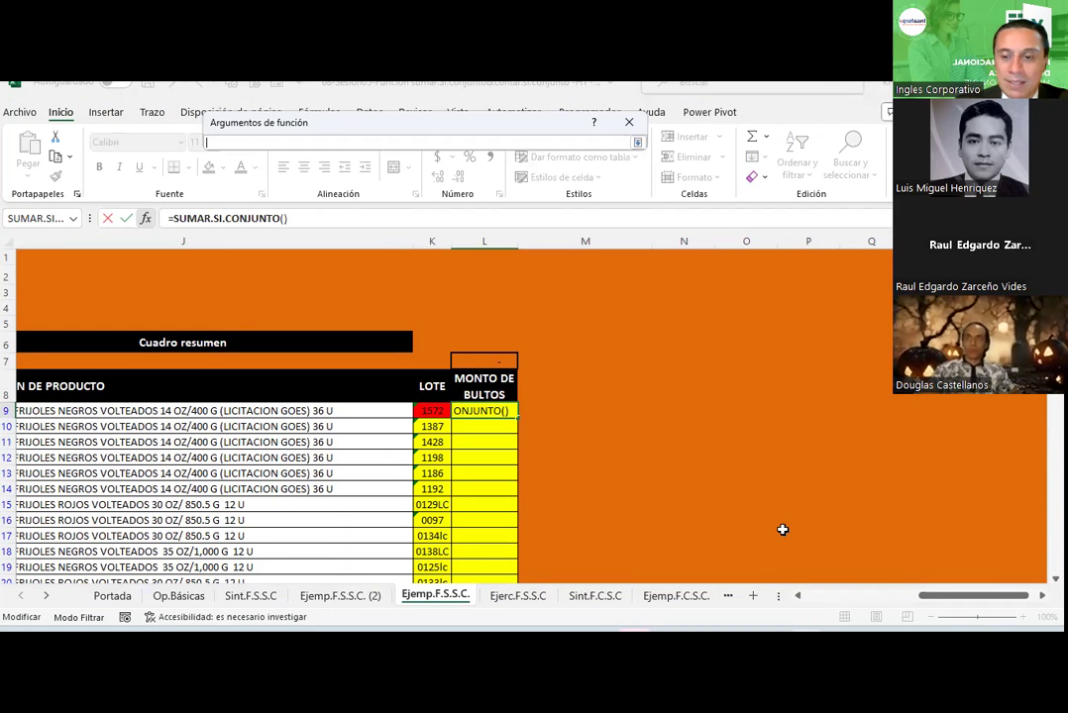
scroll(686, 408, "left", 5)
left_click_drag(693, 411, 693, 447)
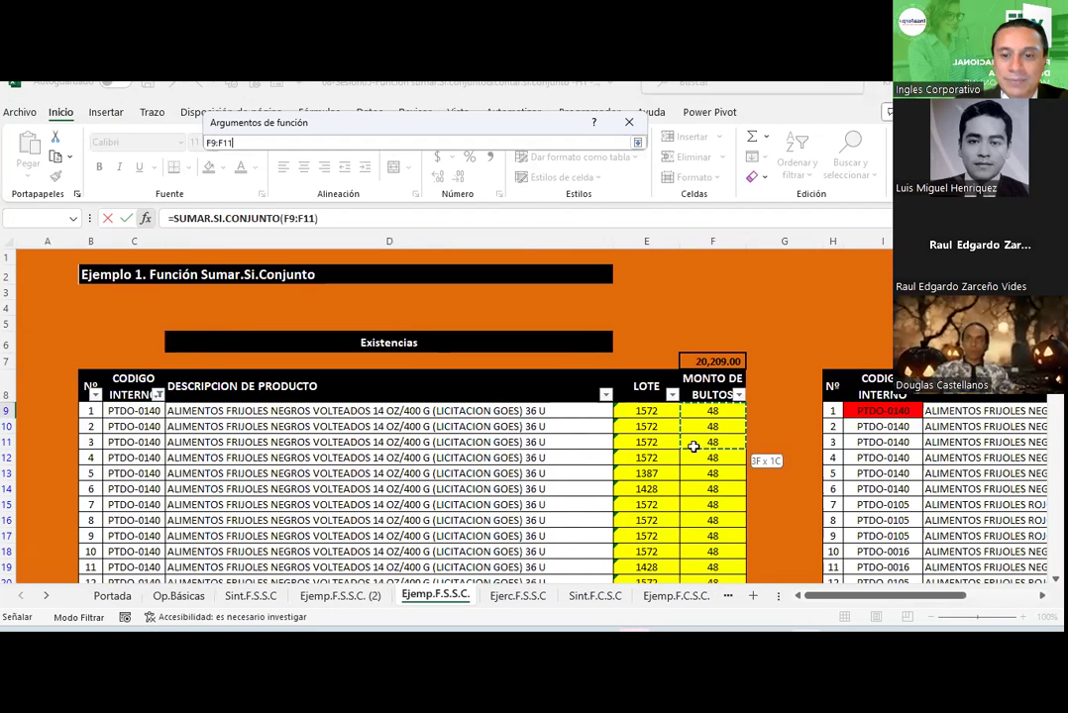
key("F4")
key("BackSpace")
type("000")
key("Tab")
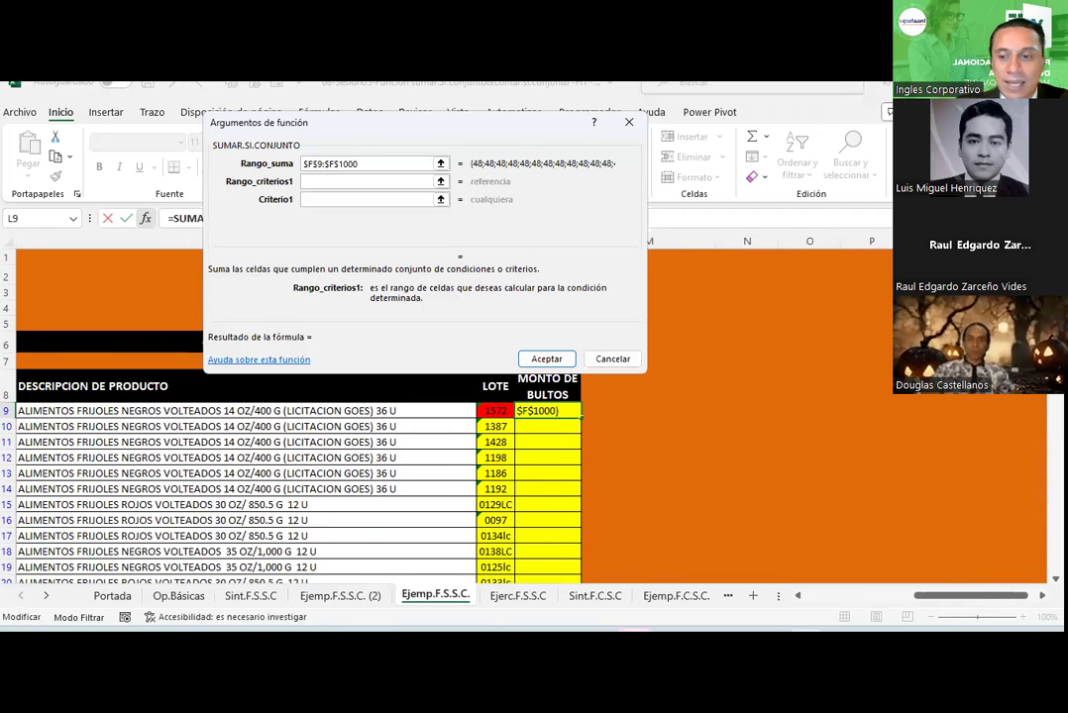
Step: Set the first criteria range to codes $C$9:$C$1000 with criterion I9
left_click_drag(981, 595, 872, 595)
left_click_drag(146, 409, 147, 474)
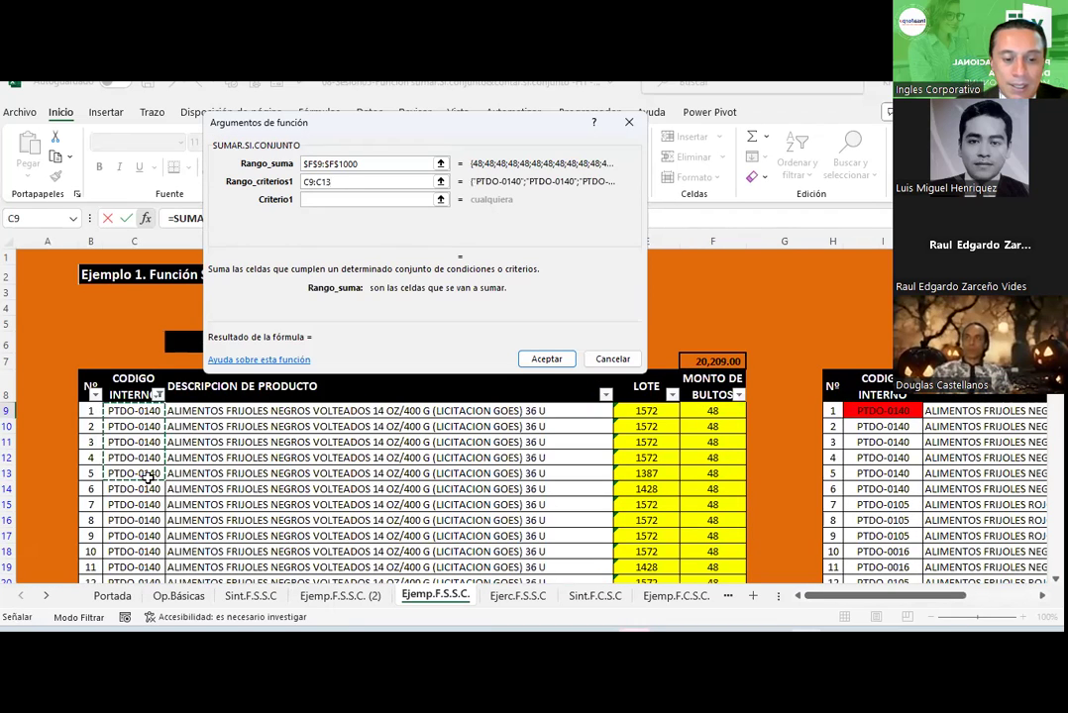
key("F4")
key("BackSpace")
type("000")
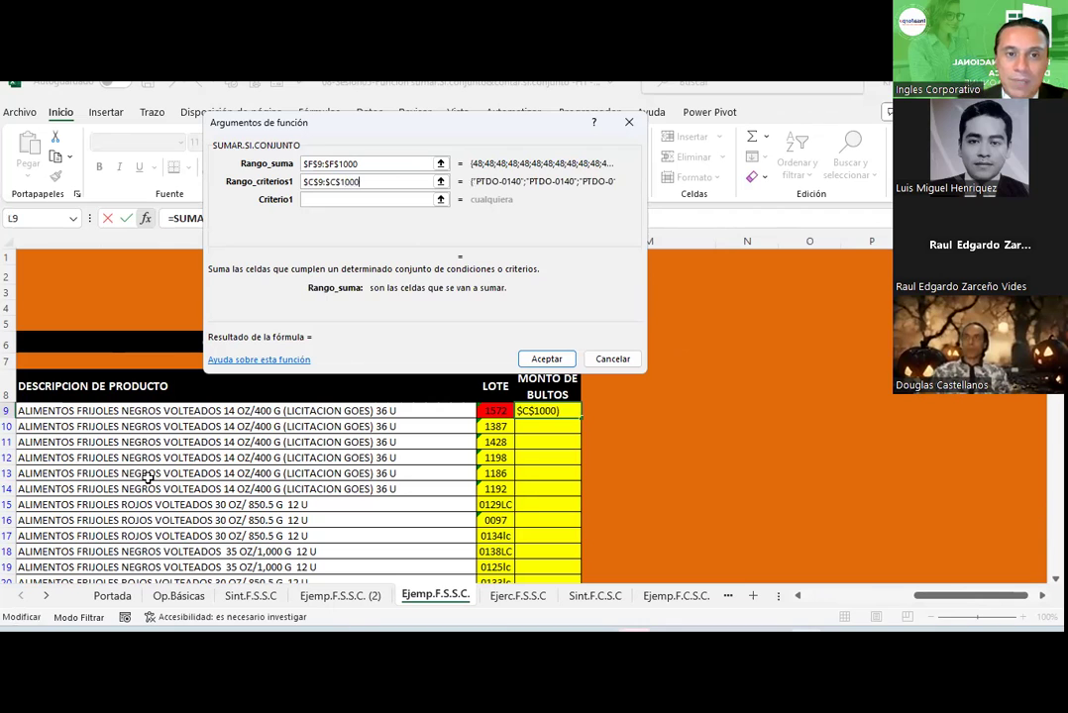
key("Tab")
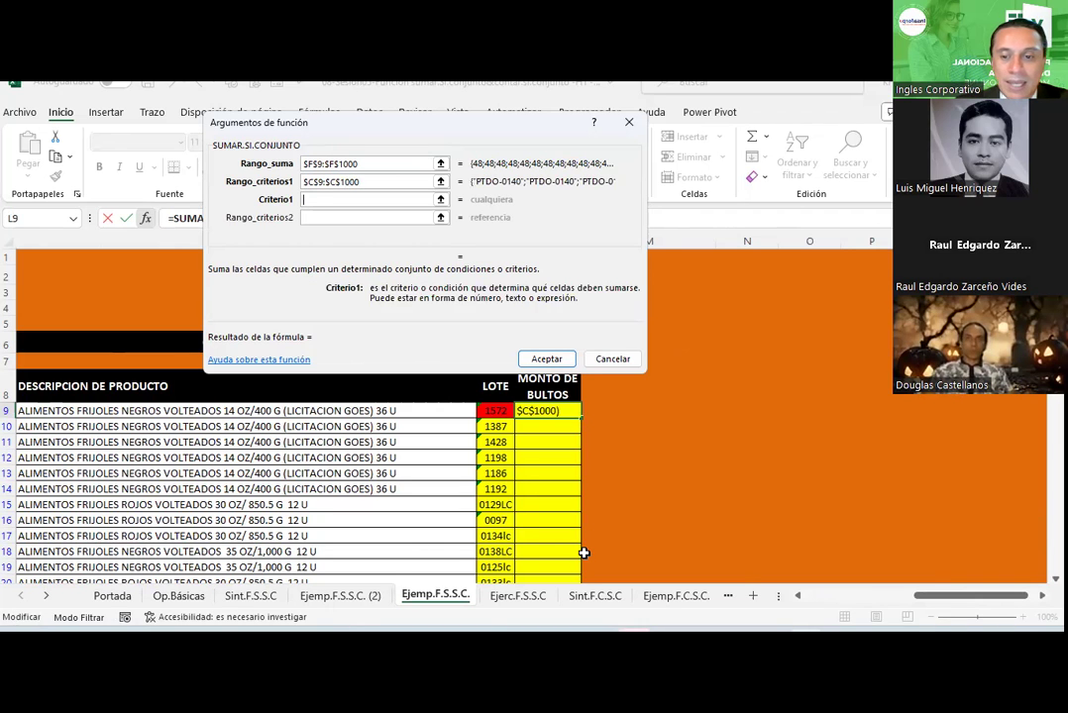
left_click_drag(1021, 595, 978, 592)
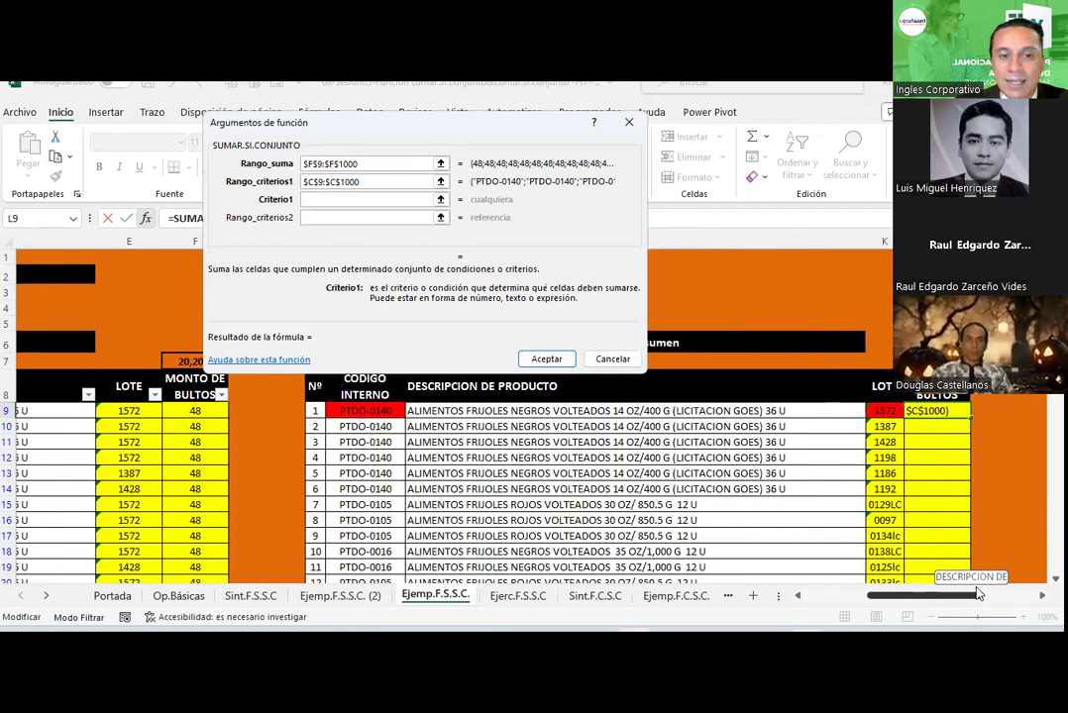
left_click(411, 410)
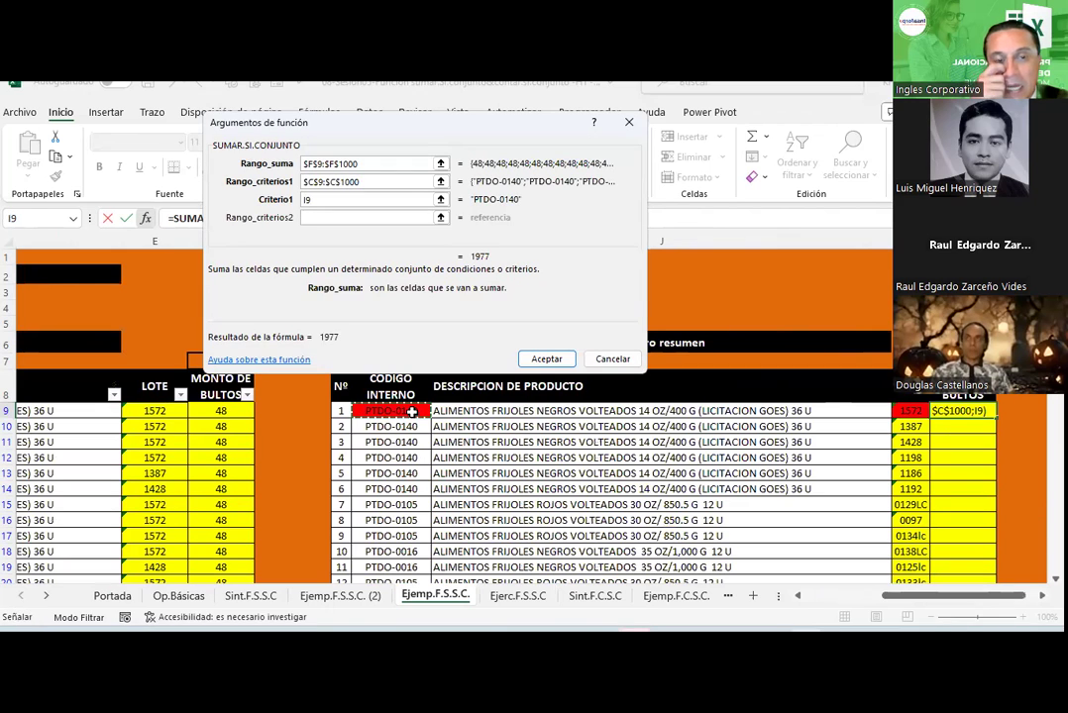
Step: Set the second criteria range to lots $E$9:$E$1000 with criterion K9, previewing 1130
key("Tab")
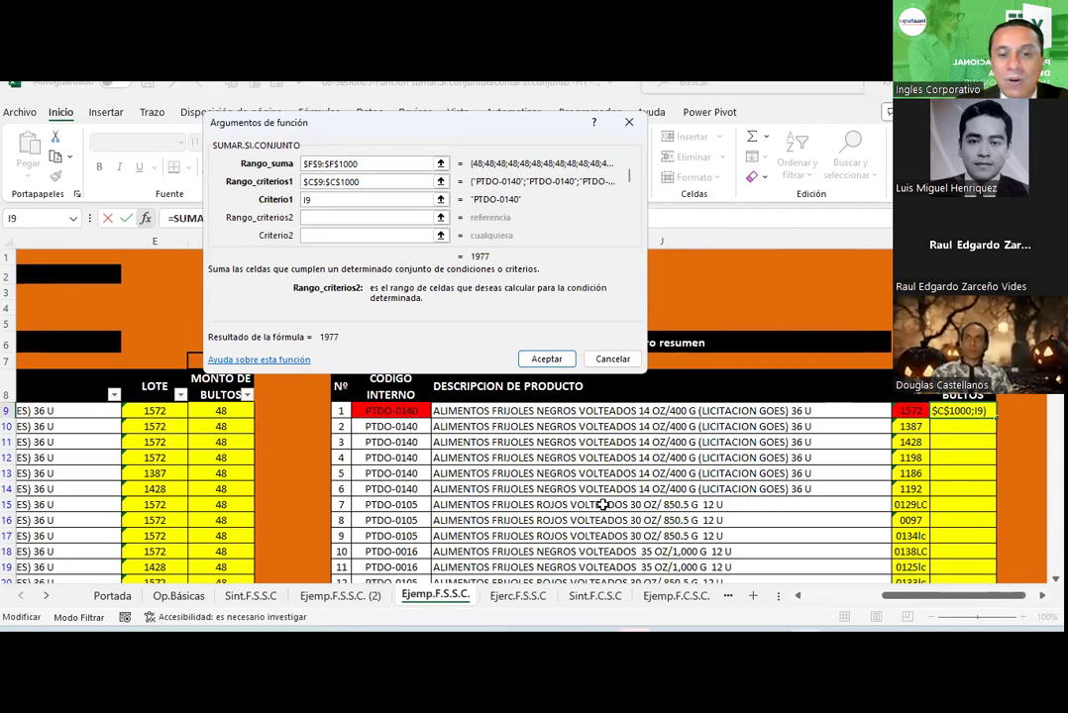
left_click_drag(164, 410, 154, 489)
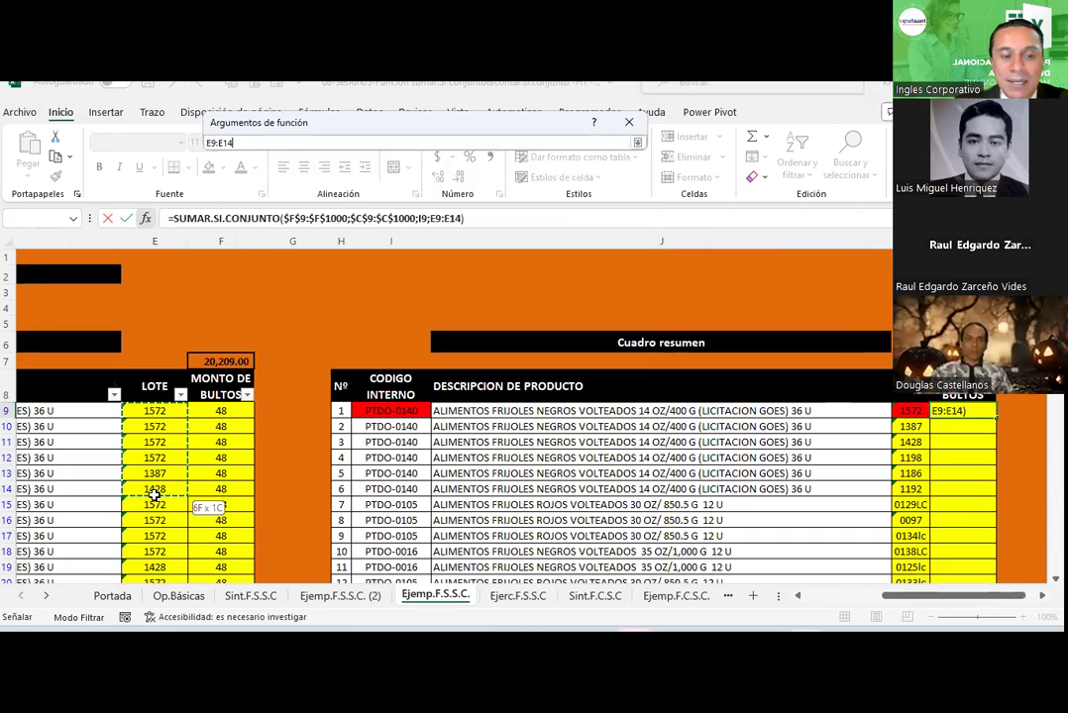
key("BackSpace")
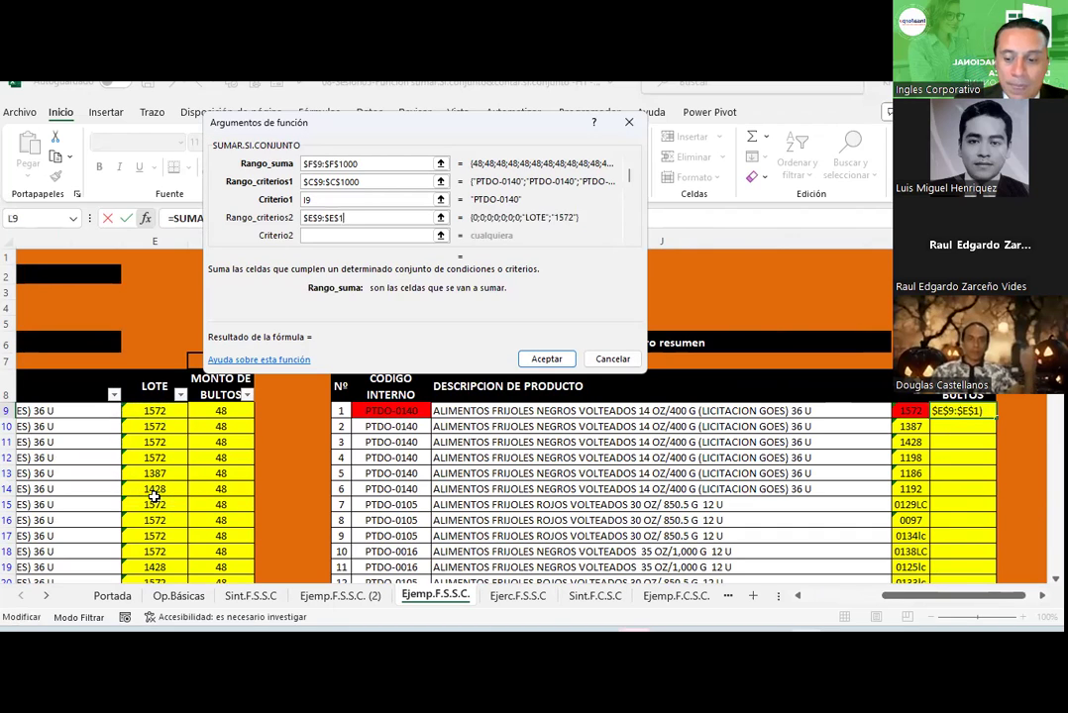
type("000")
key("Tab")
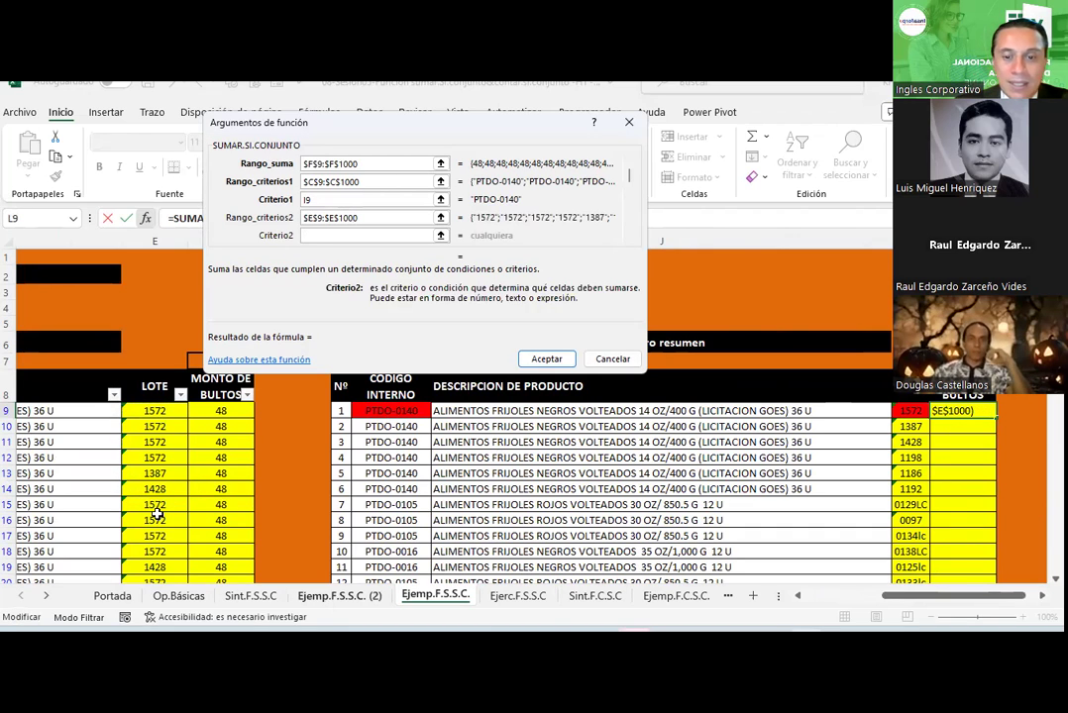
scroll(157, 515, "right", 1)
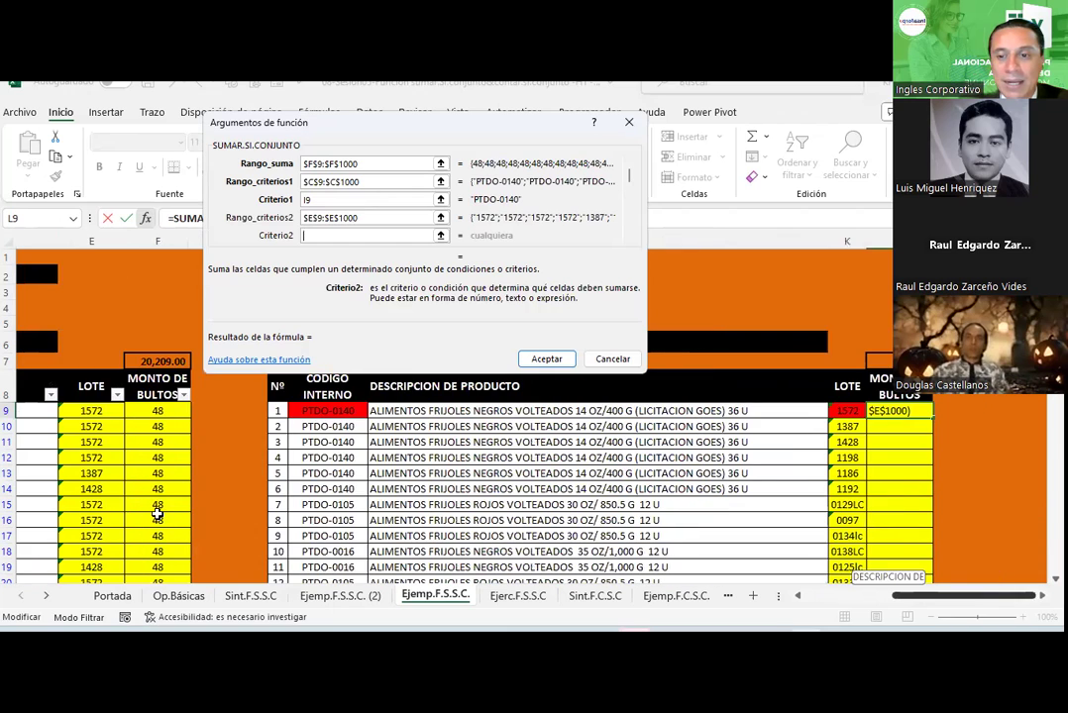
left_click(855, 411)
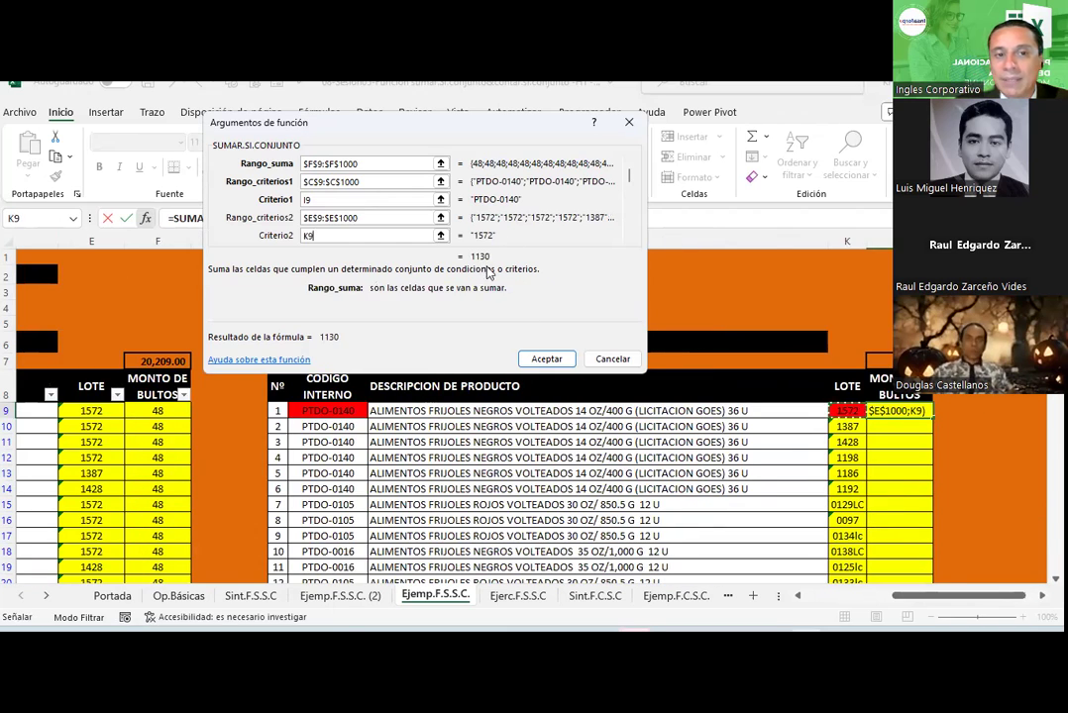
left_click(545, 358)
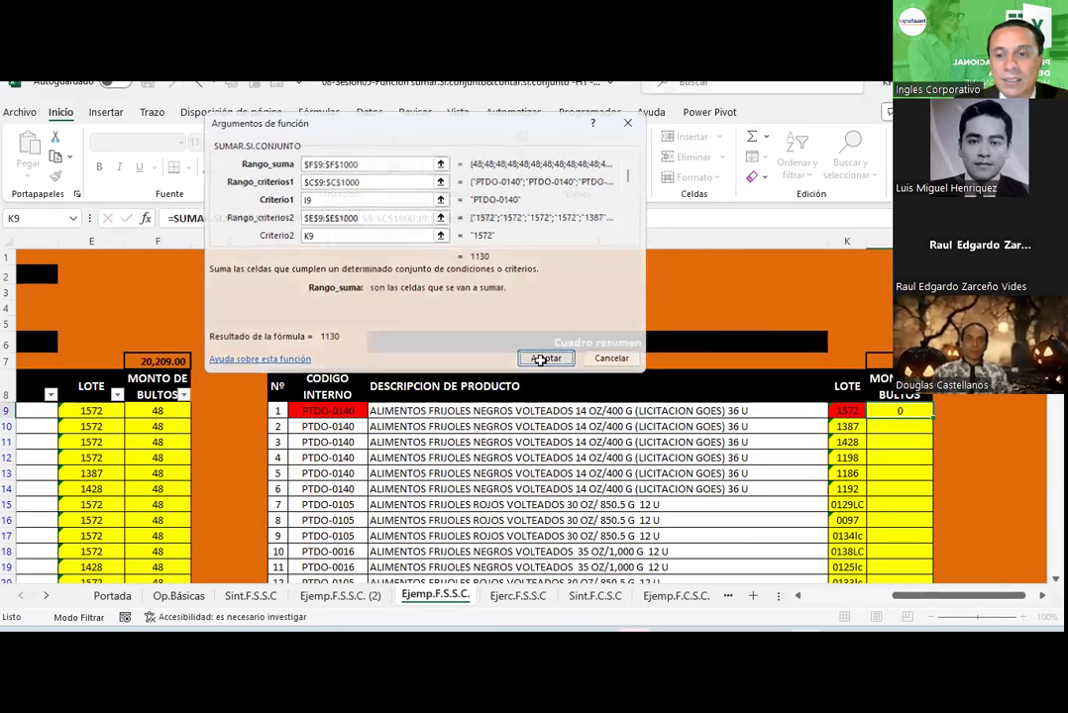
scroll(825, 540, "right", 1)
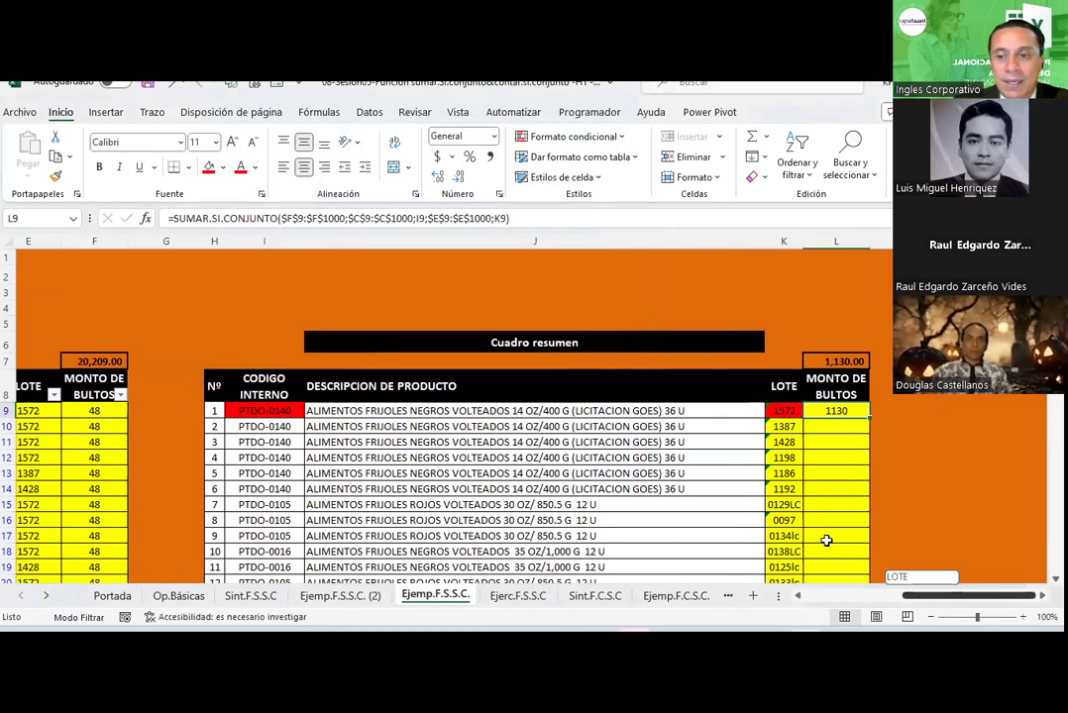
scroll(535, 446, "right", 3)
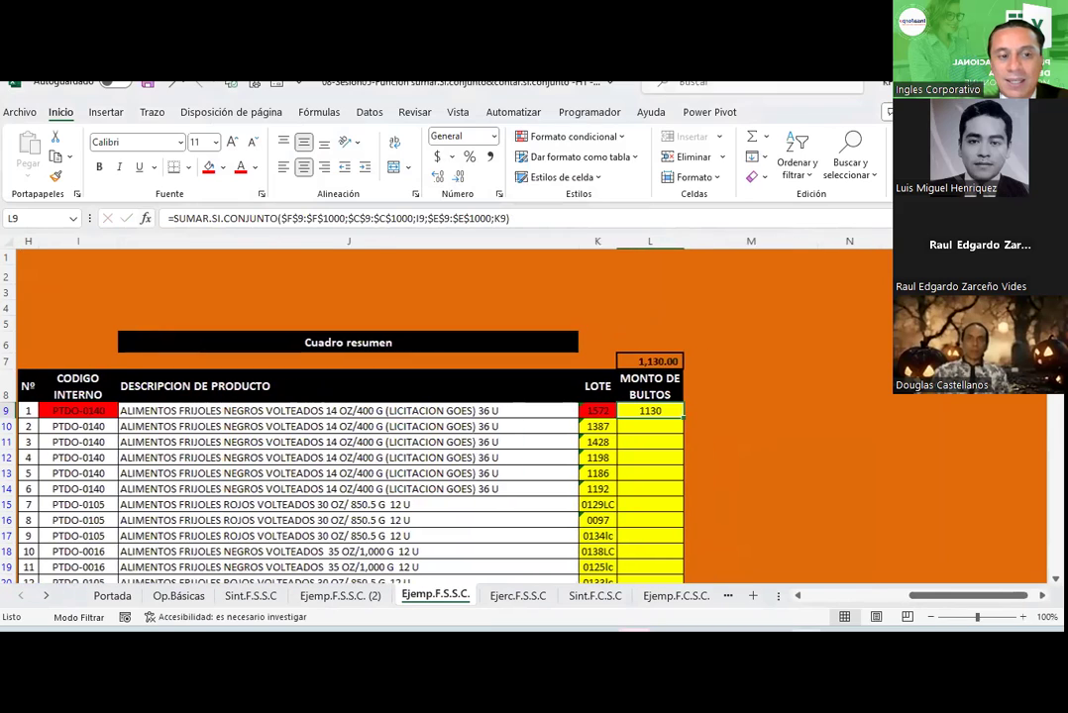
left_click(71, 427)
left_click(587, 410)
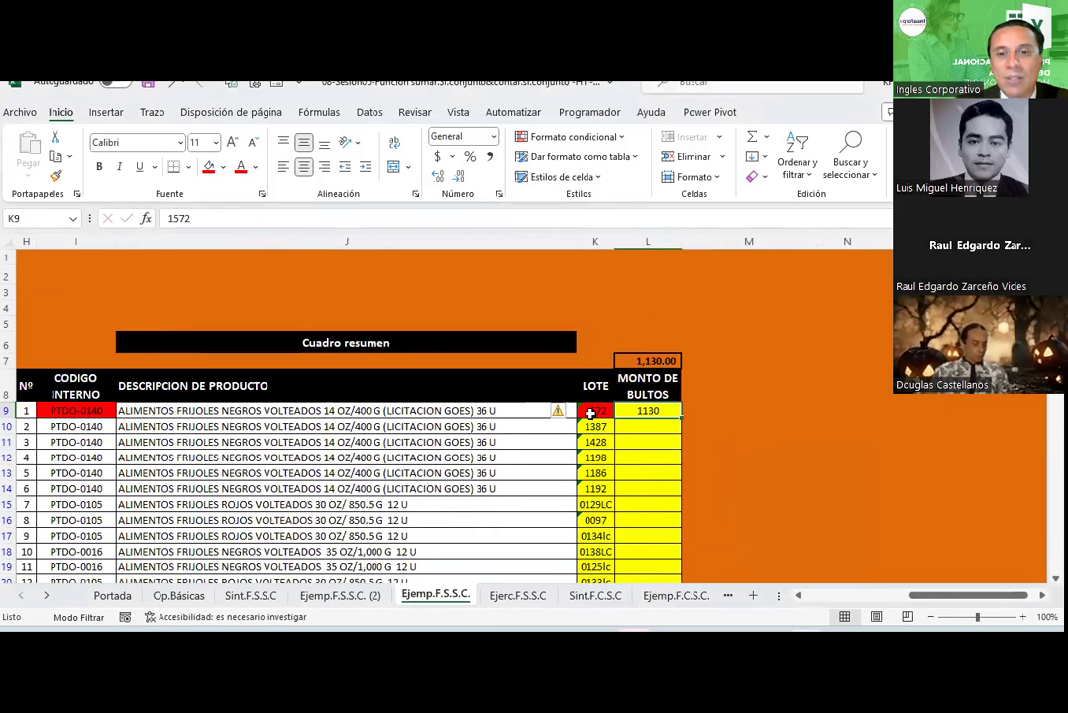
left_click(653, 410)
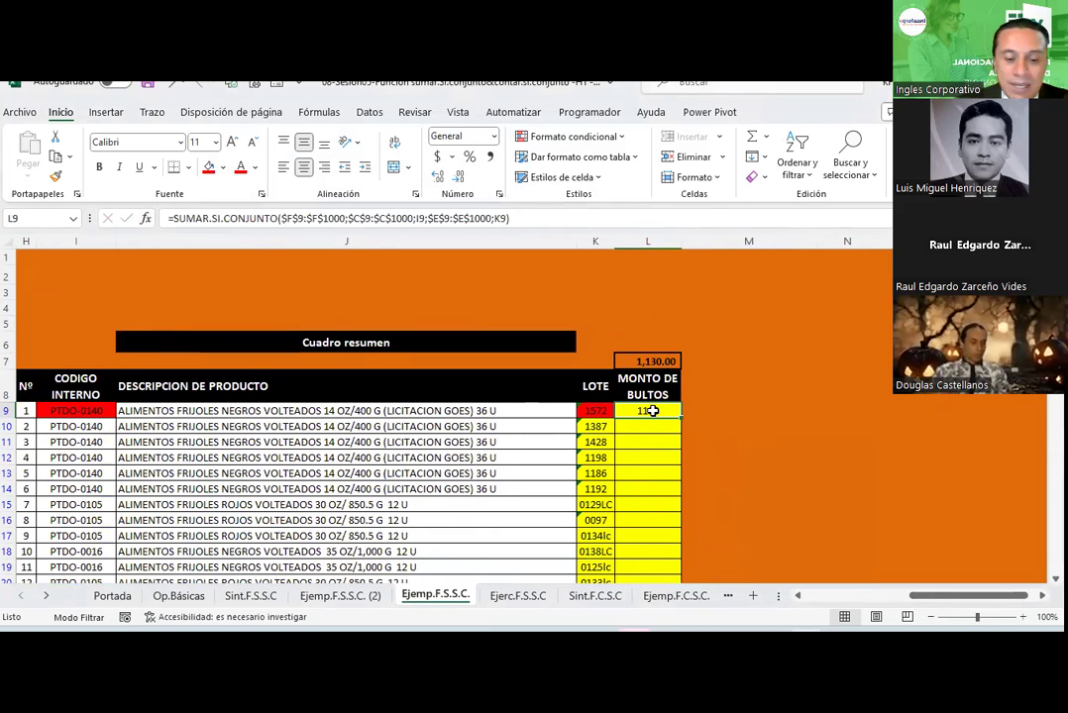
Step: Save the workbook, then filter Existencias to code PTDO-0140 and lot 1572
key("ctrl+s")
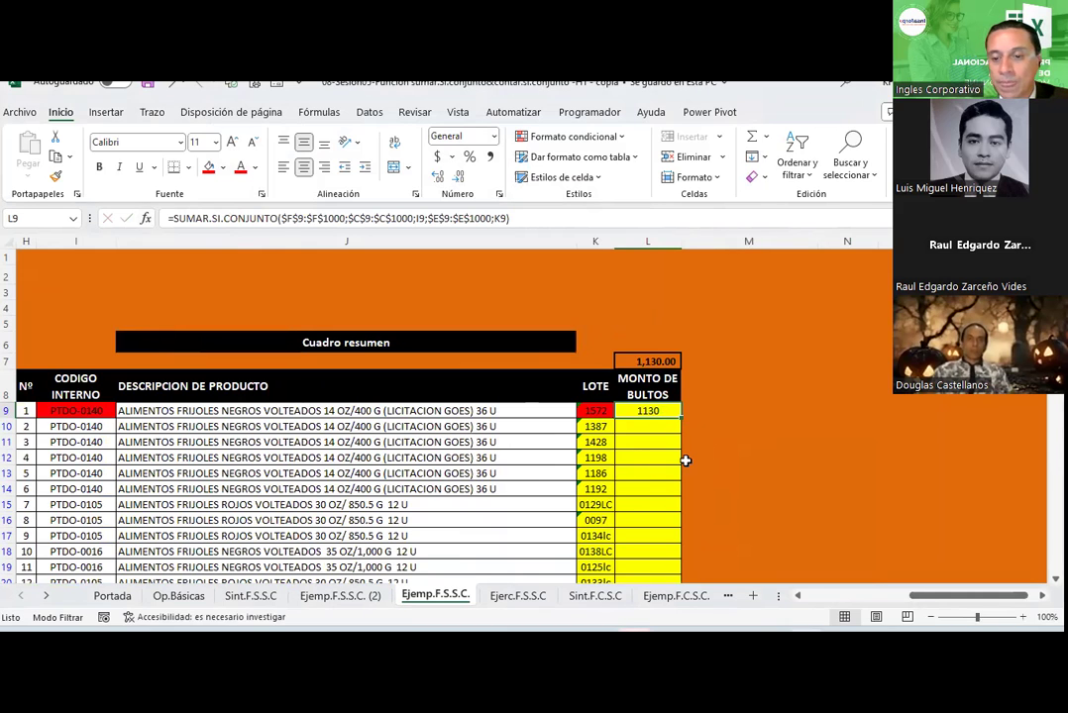
scroll(685, 461, "left", 10)
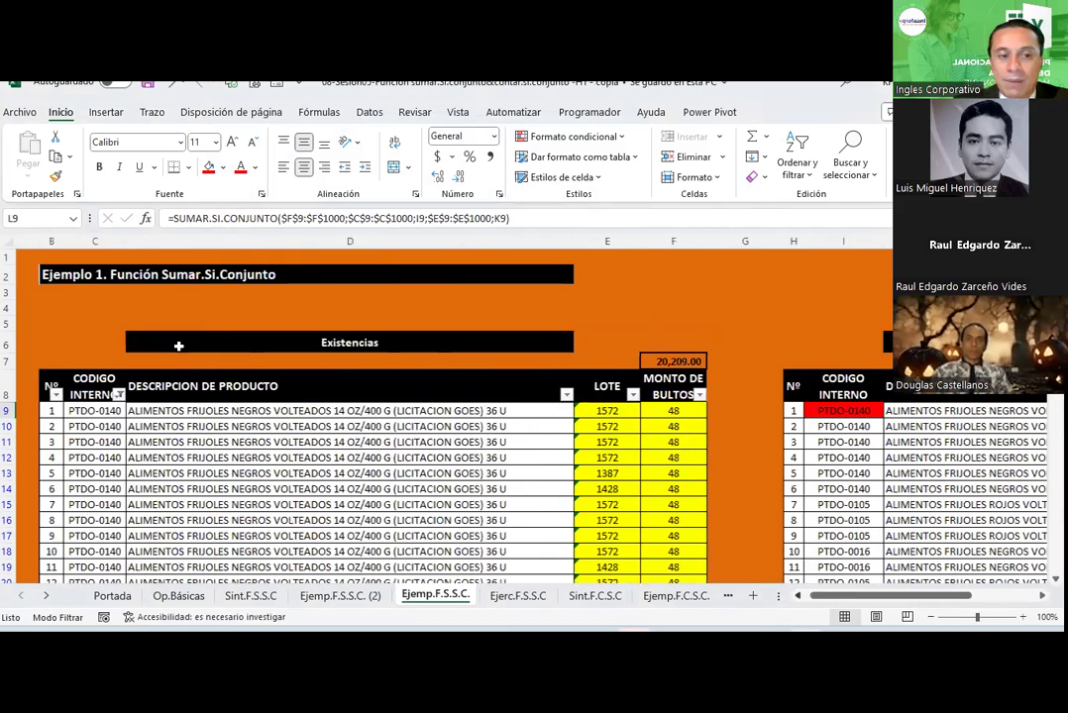
left_click(158, 396)
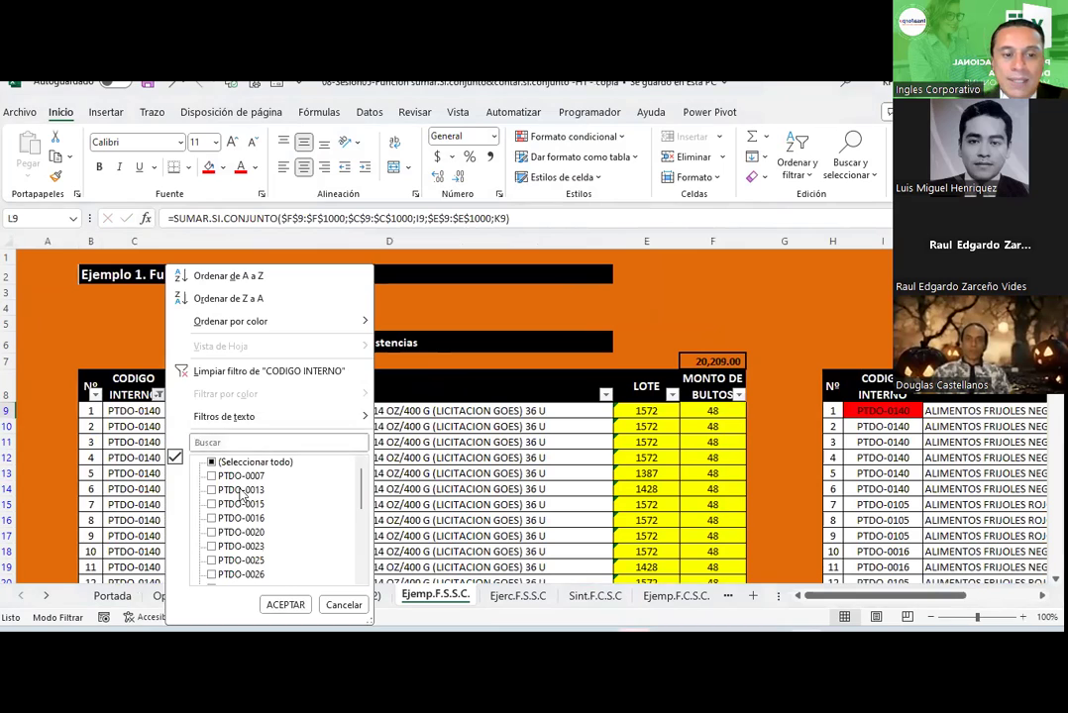
left_click(239, 463)
scroll(259, 513, "down", 10)
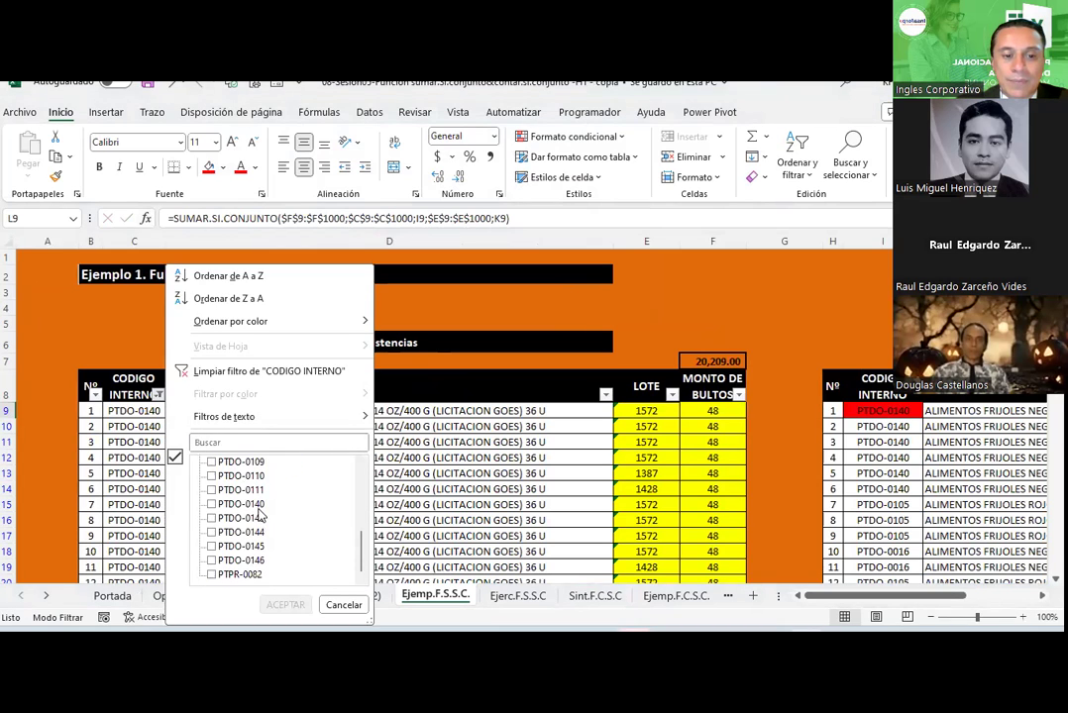
left_click(257, 505)
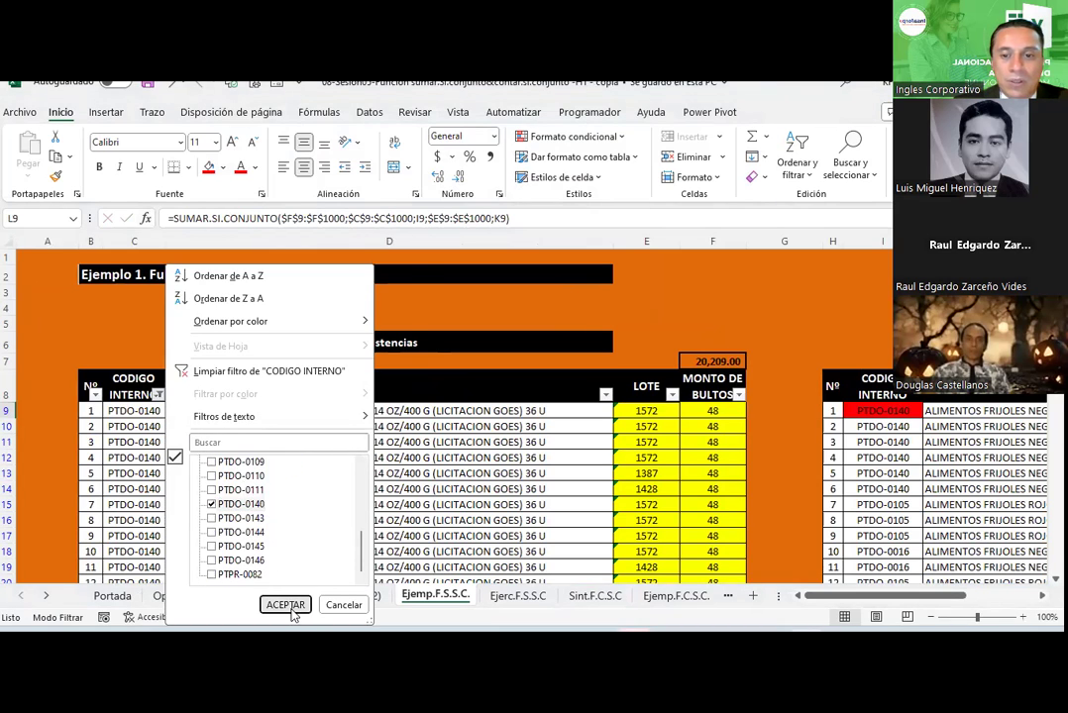
left_click(291, 610)
left_click(672, 396)
left_click(542, 463)
left_click(515, 546)
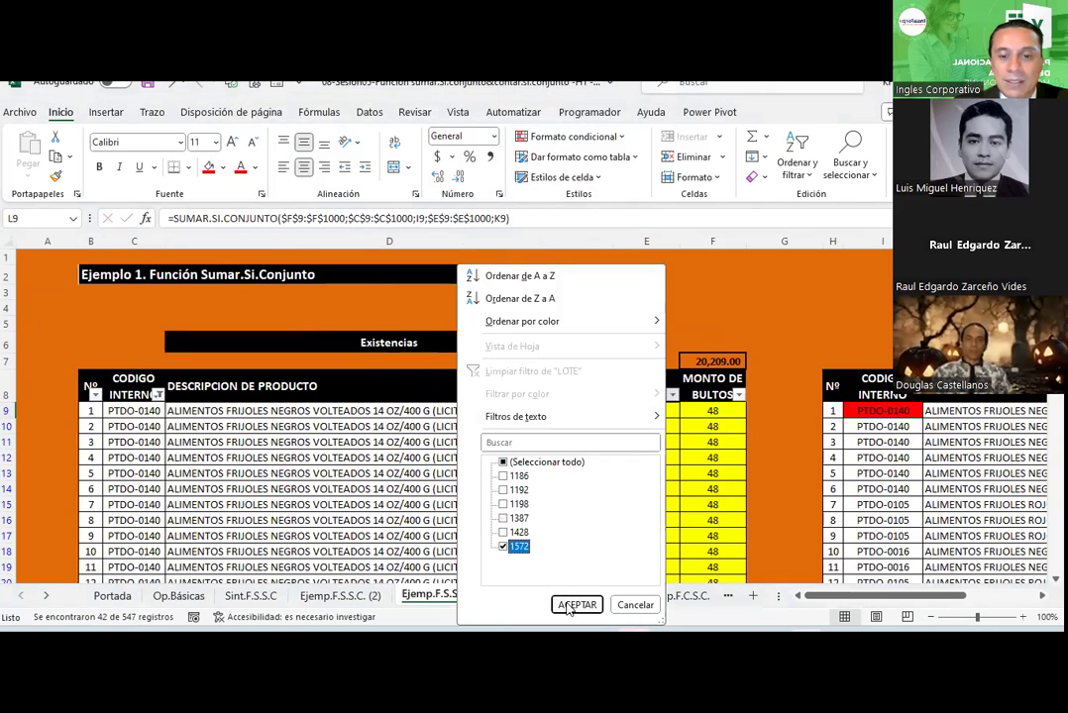
left_click(576, 605)
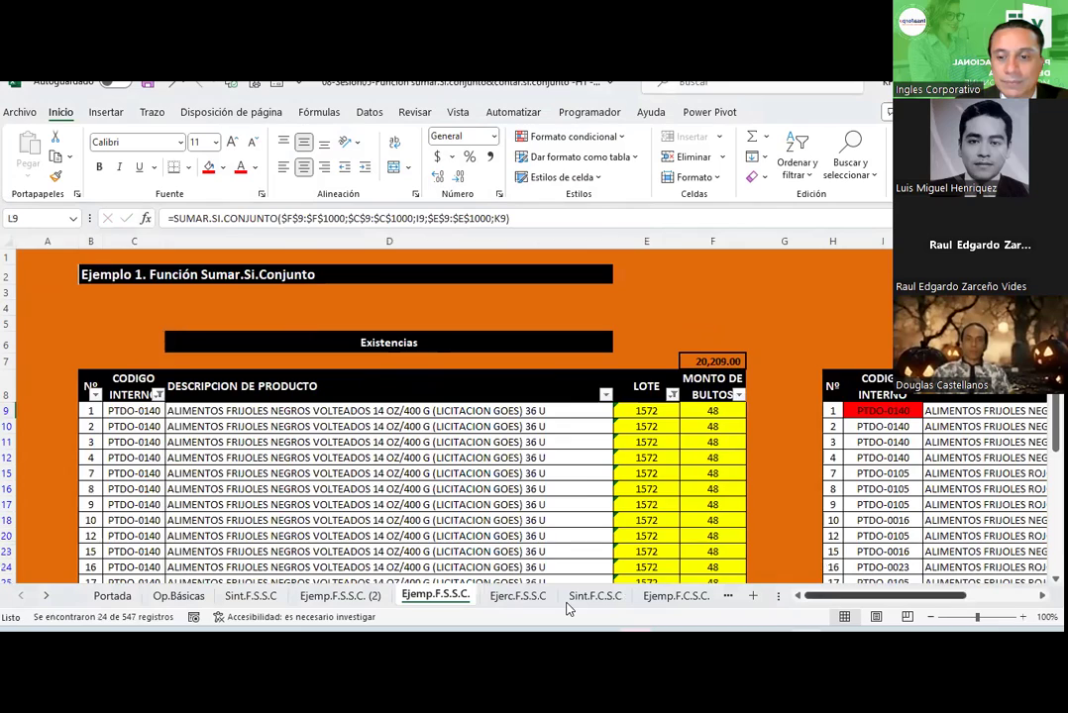
Step: Inspect the filtered PTDO-0140 lot 1572 rows against the L9 result
scroll(569, 608, "right", 3)
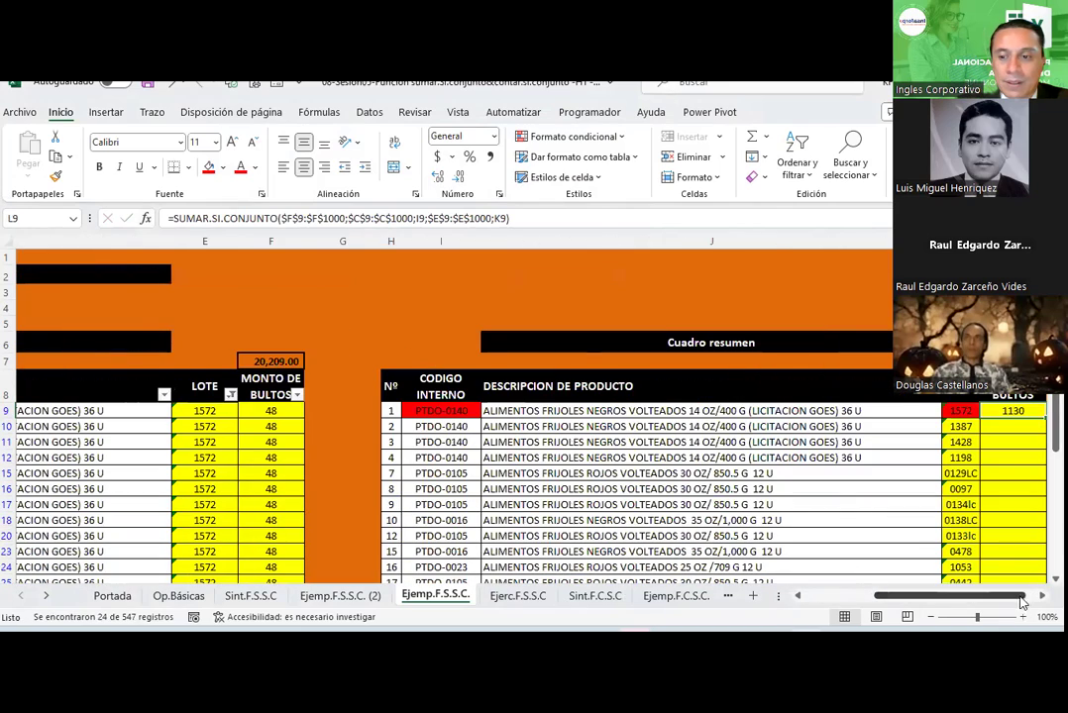
scroll(983, 596, "right", 3)
left_click_drag(982, 595, 986, 598)
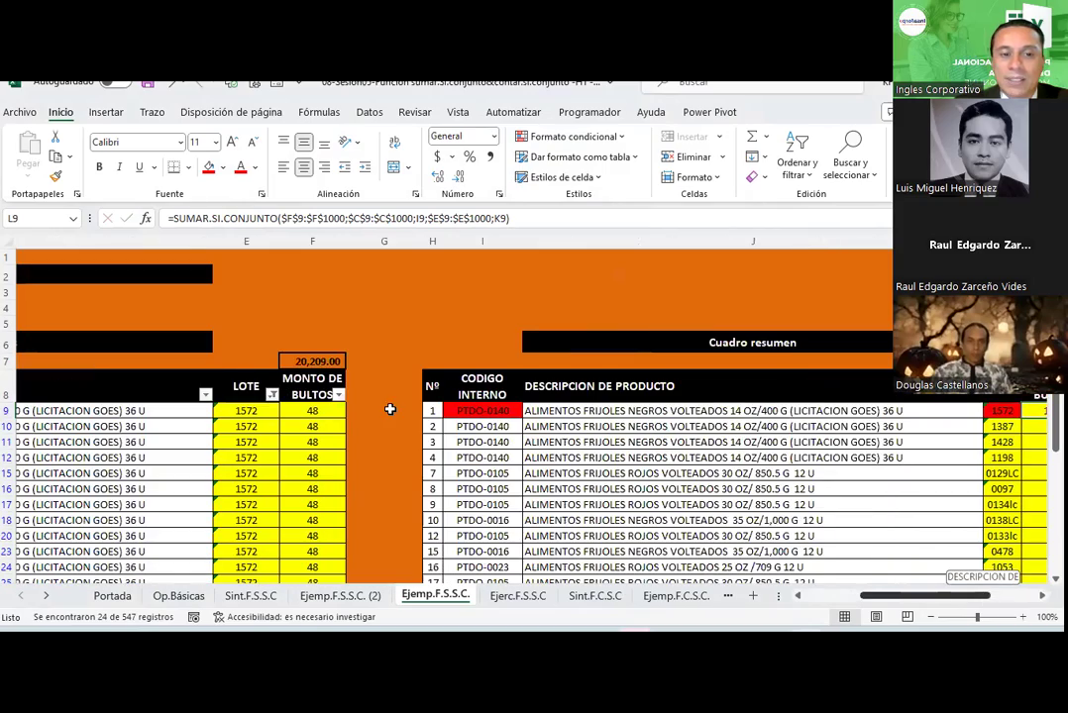
scroll(317, 279, "down", 3)
scroll(310, 301, "up", 1)
left_click_drag(311, 300, 312, 569)
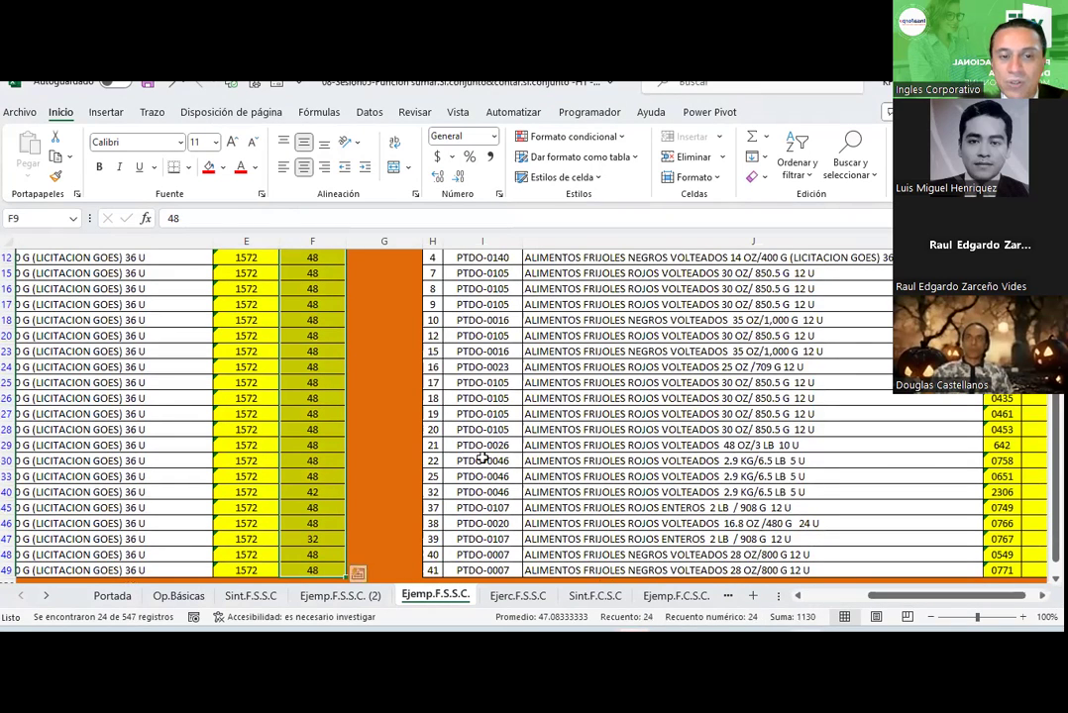
scroll(326, 425, "up", 4)
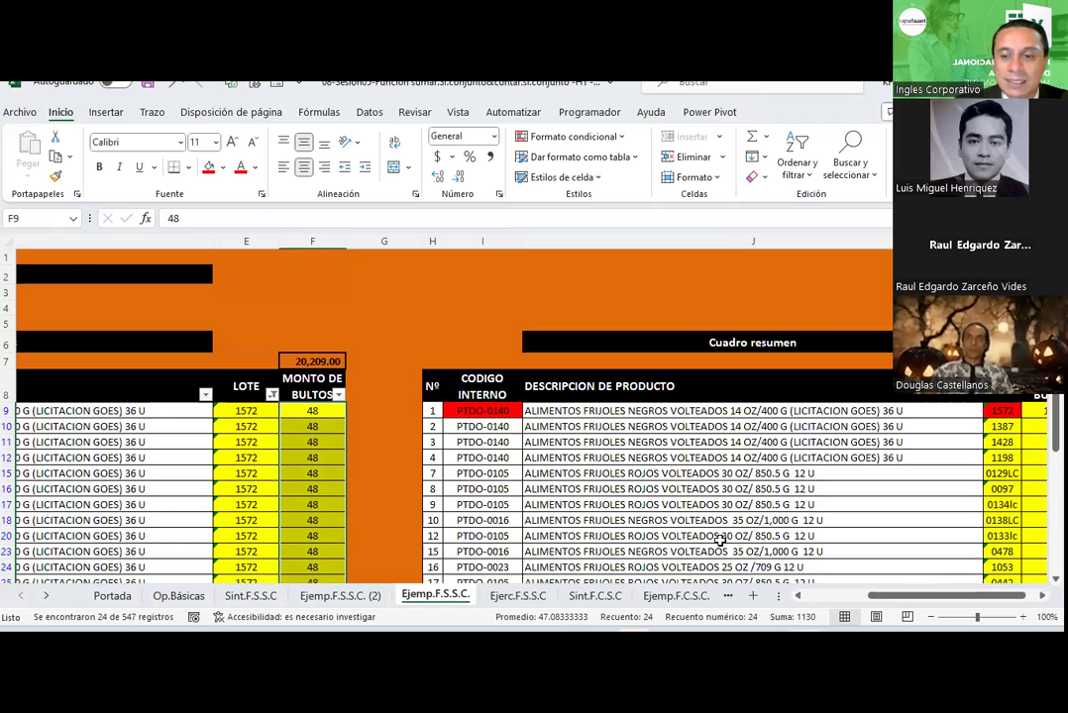
scroll(721, 540, "left", 3)
Step: Clear the CODIGO INTERNO and LOTE filters so all stock rows show again
left_click(156, 394)
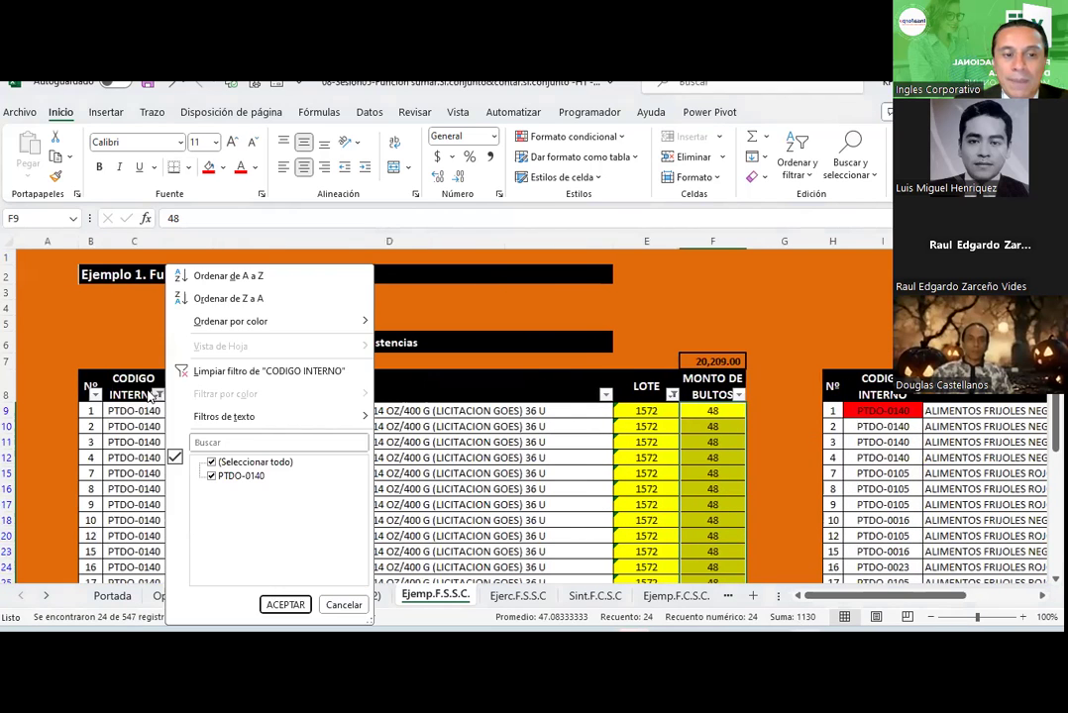
left_click(276, 381)
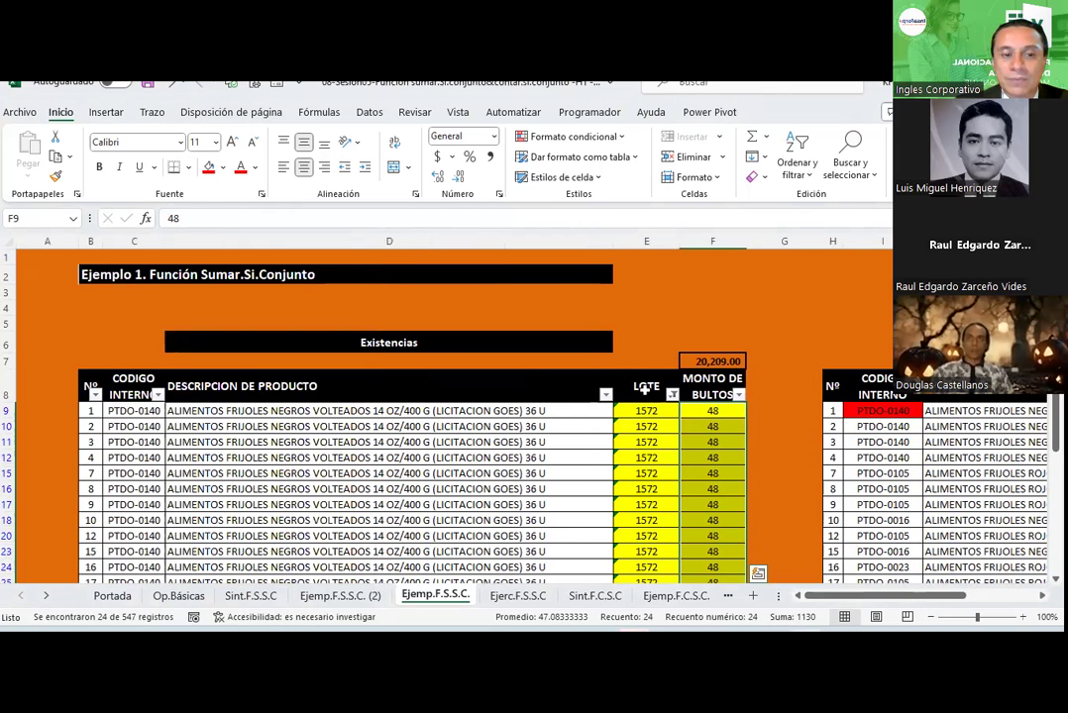
left_click(645, 391)
left_click(671, 395)
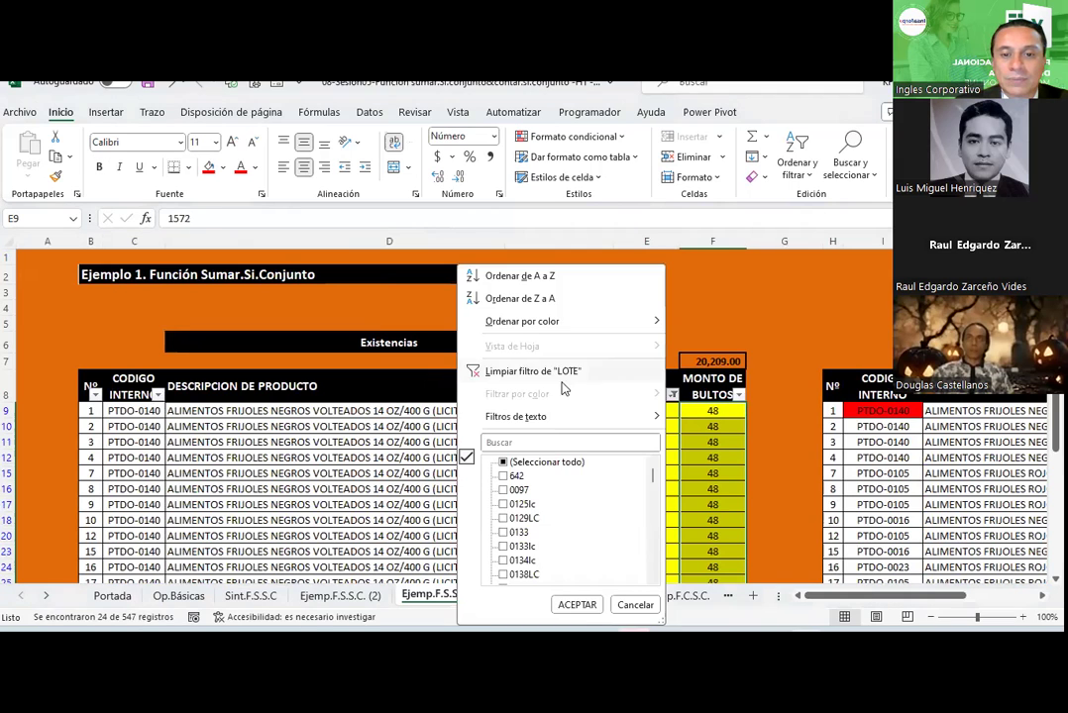
left_click(533, 371)
scroll(544, 379, "right", 3)
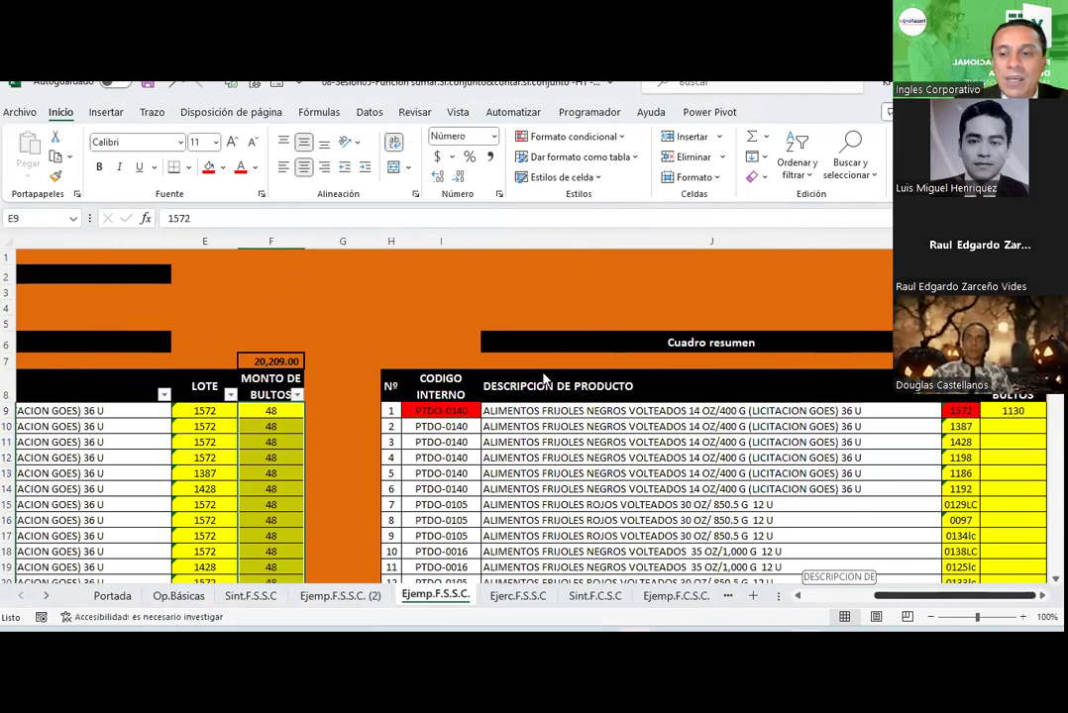
left_click_drag(1007, 592, 1034, 596)
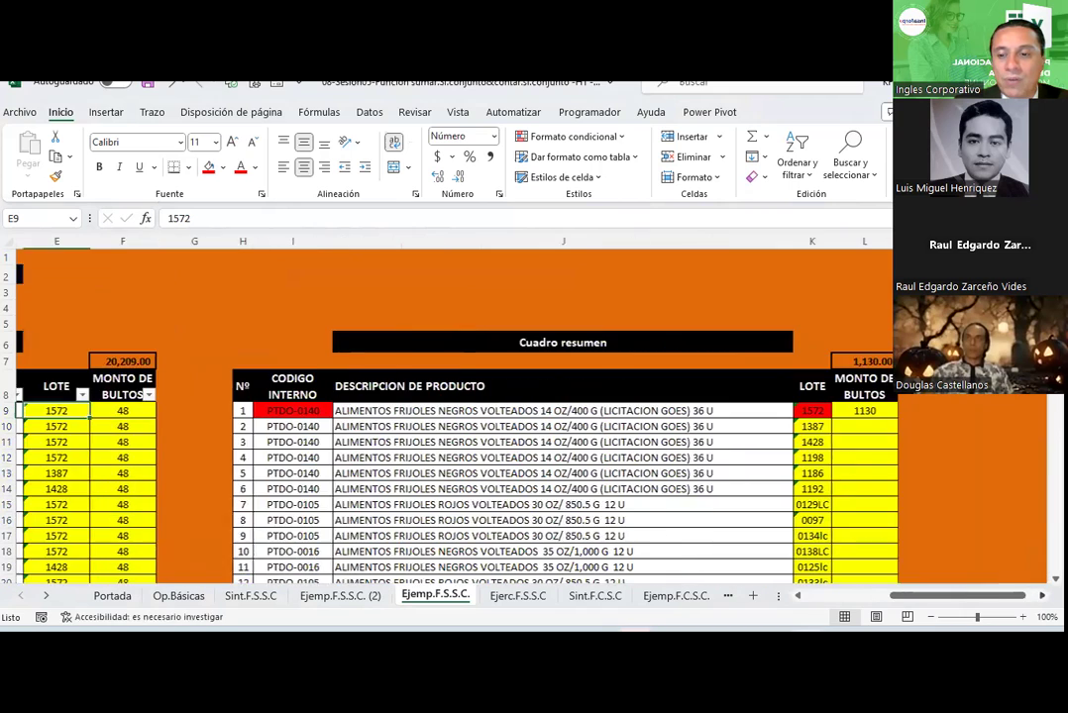
Step: Copy the SUMAR.SI.CONJUNTO formula from L9 without changing it
left_click(632, 412)
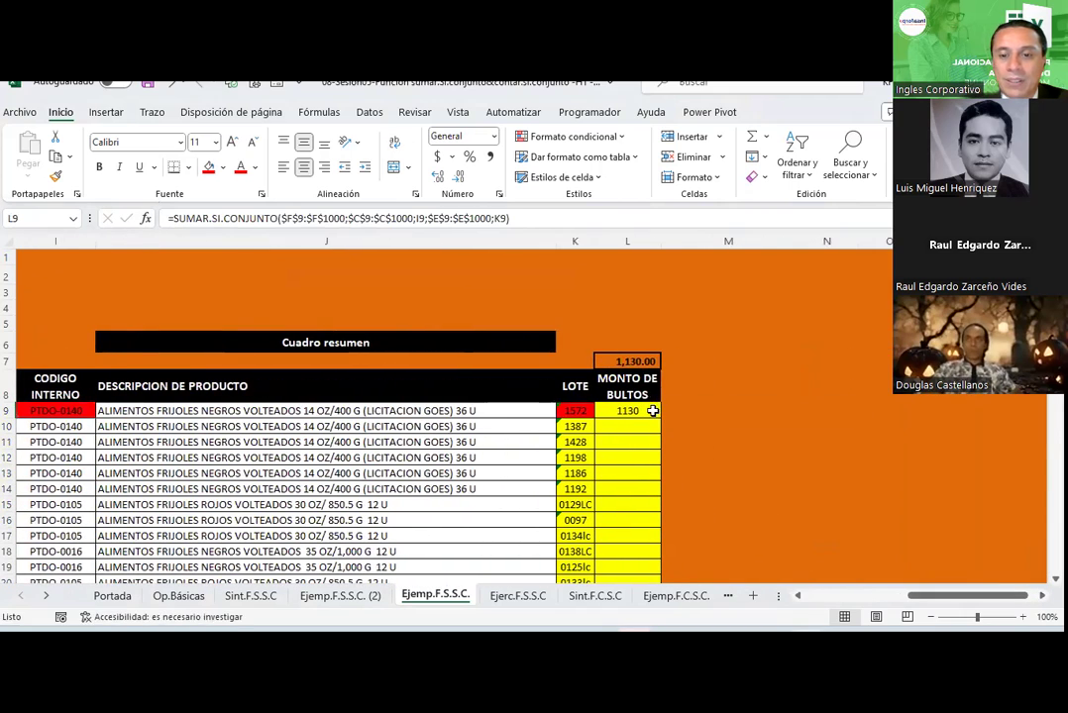
double_click(653, 410)
key("Escape")
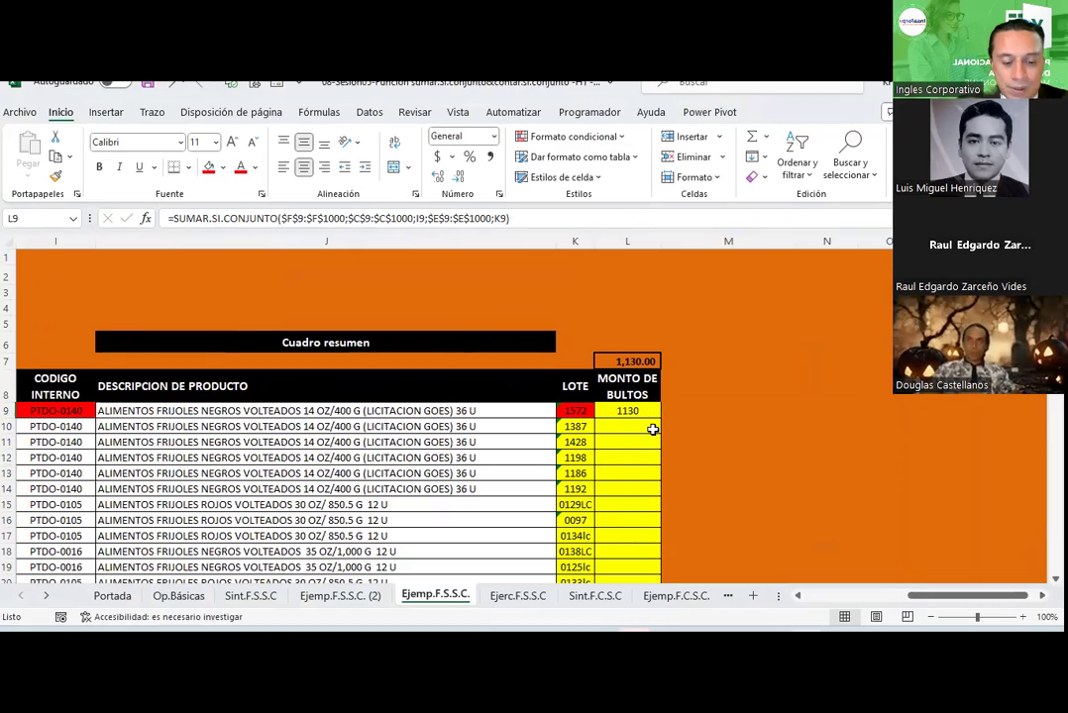
key("ctrl+c")
Step: Paste the formula into L10:L75 so MONTO DE BULTOS totals 20,209.00
left_click_drag(653, 427, 642, 550)
scroll(642, 549, "down", 5)
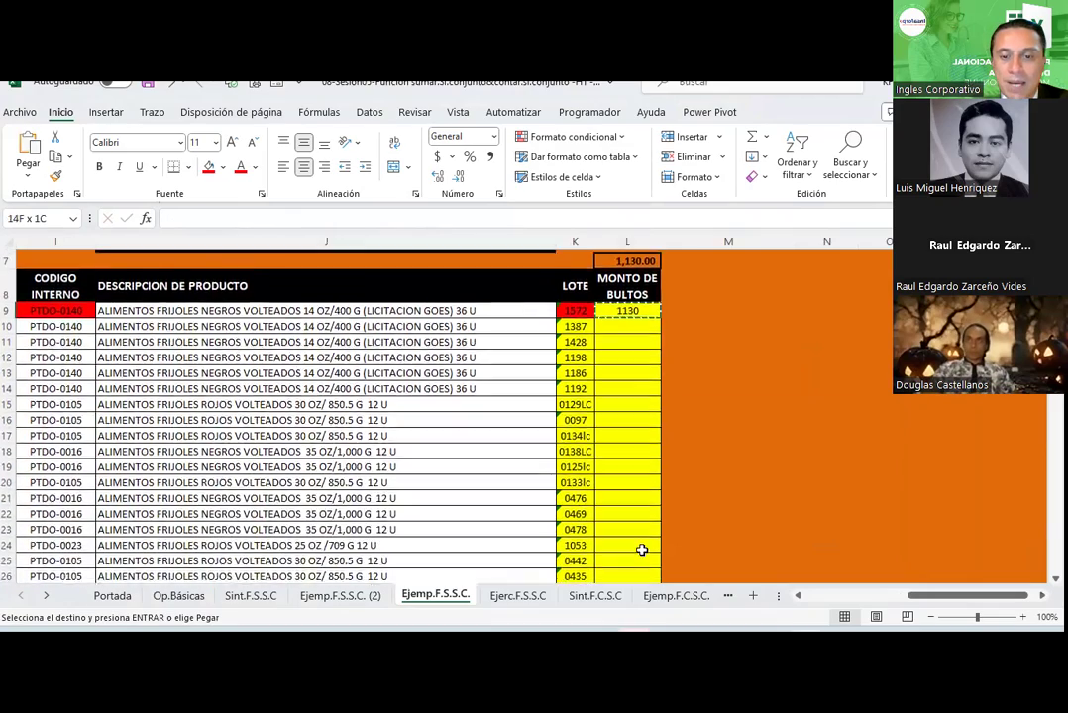
scroll(642, 550, "down", 1)
scroll(642, 550, "down", 1)
scroll(642, 550, "down", 1)
scroll(642, 550, "down", 1)
scroll(642, 549, "down", 1)
scroll(642, 550, "down", 1)
scroll(642, 549, "down", 1)
scroll(642, 550, "down", 1)
scroll(642, 550, "down", 2)
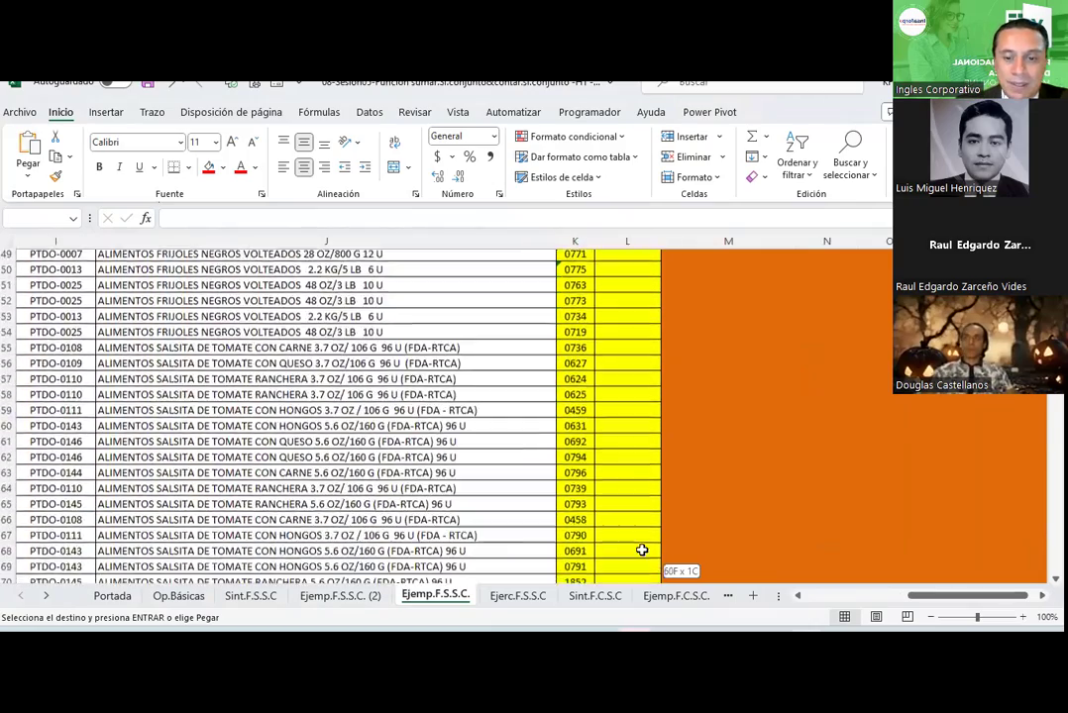
scroll(642, 550, "down", 1)
scroll(642, 550, "down", 1)
scroll(642, 549, "down", 1)
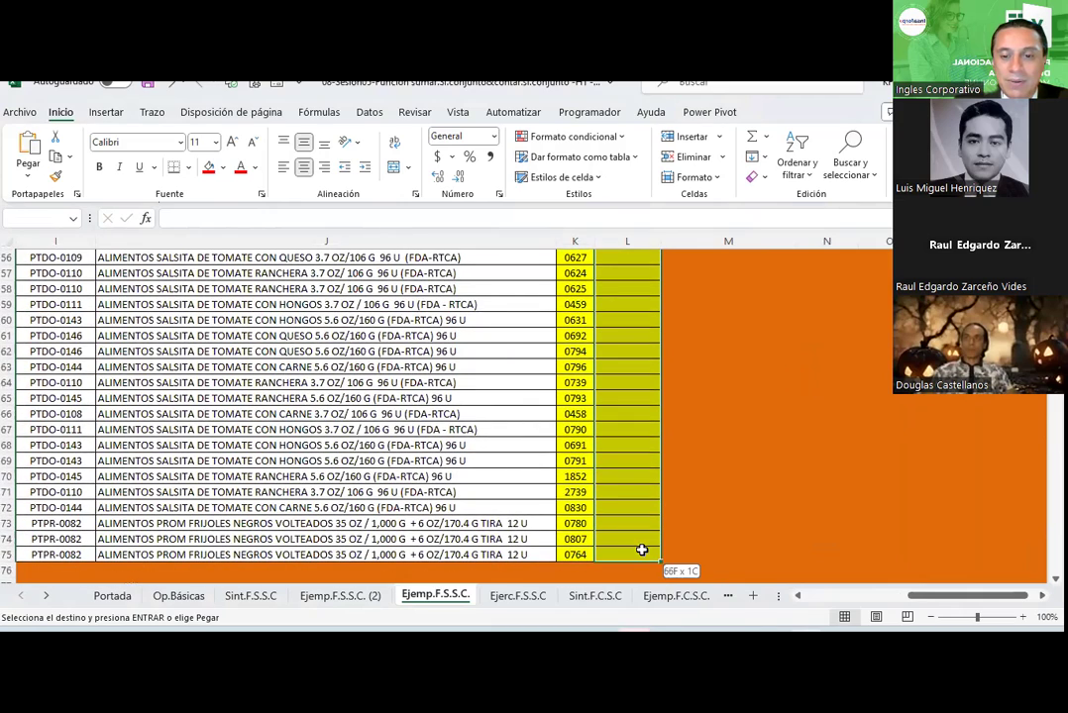
right_click(649, 553)
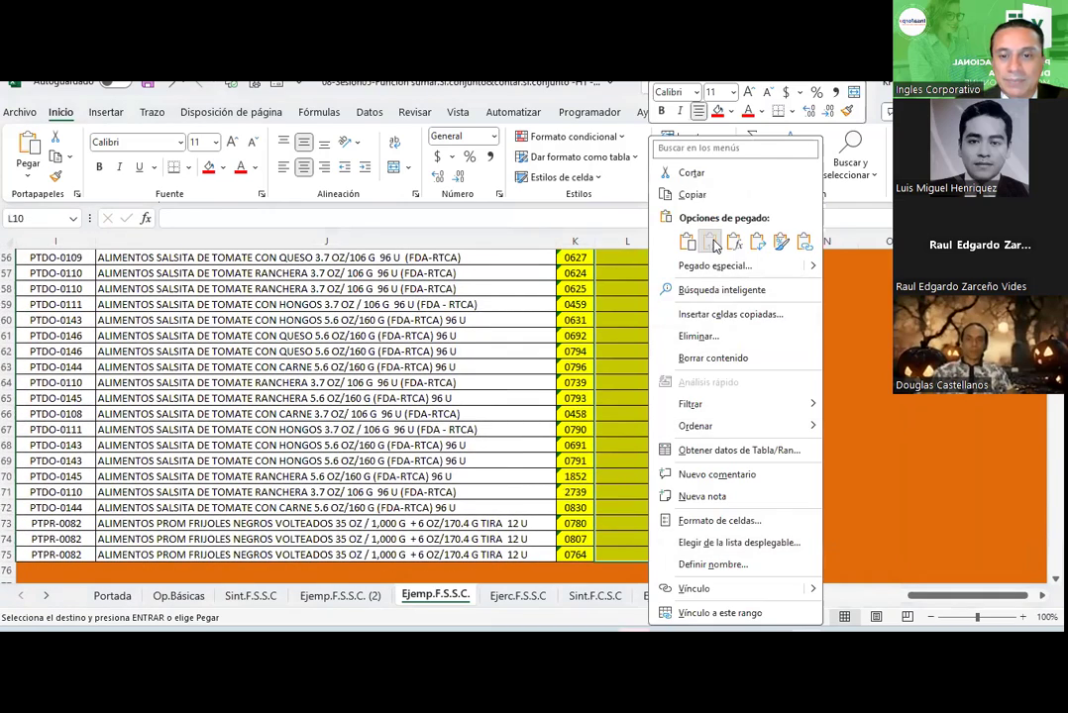
left_click(712, 243)
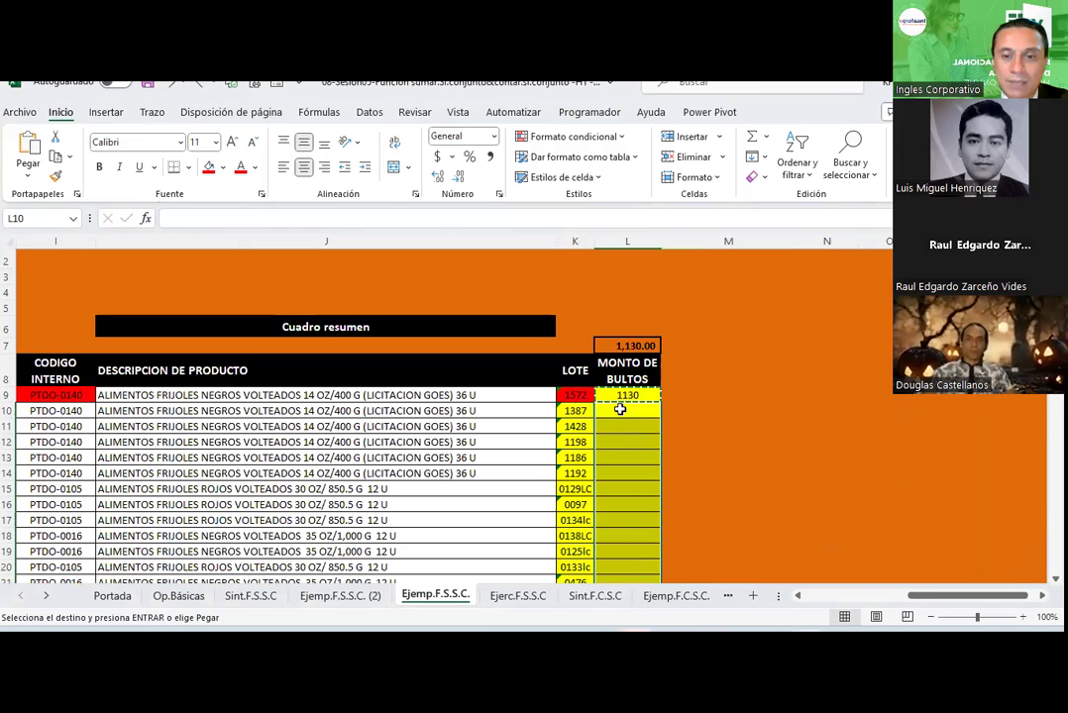
right_click(621, 406)
left_click(704, 243)
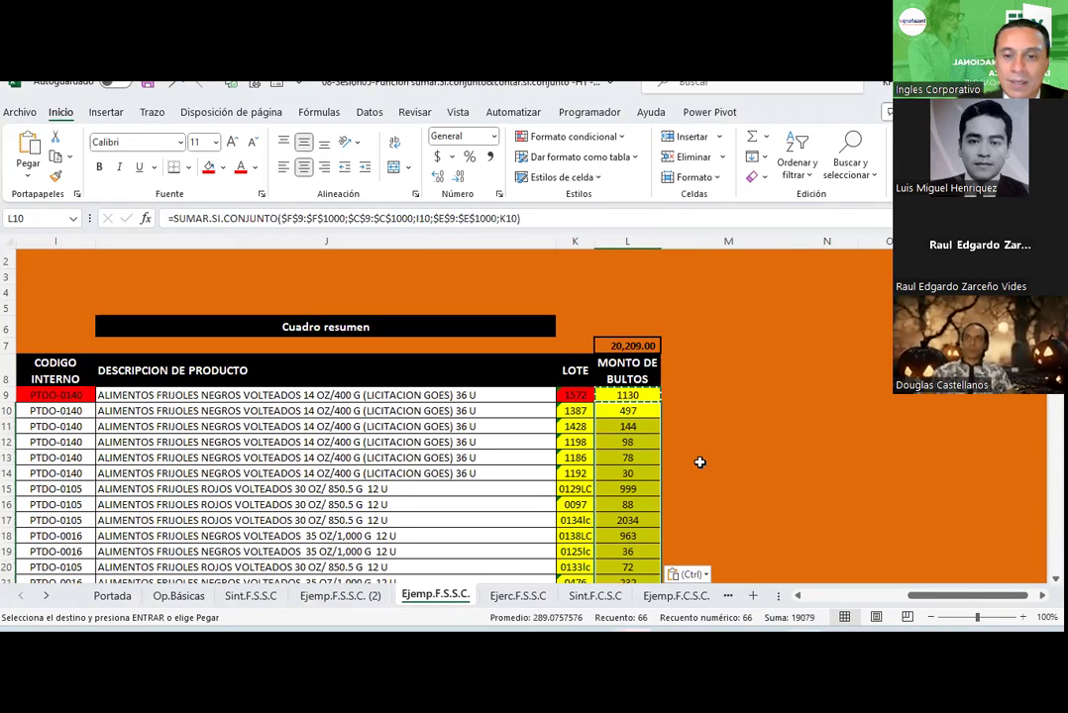
key("Escape")
Step: Compare the summary total in L7 with the source stock total in F7, both 20,209.00
left_click(639, 344)
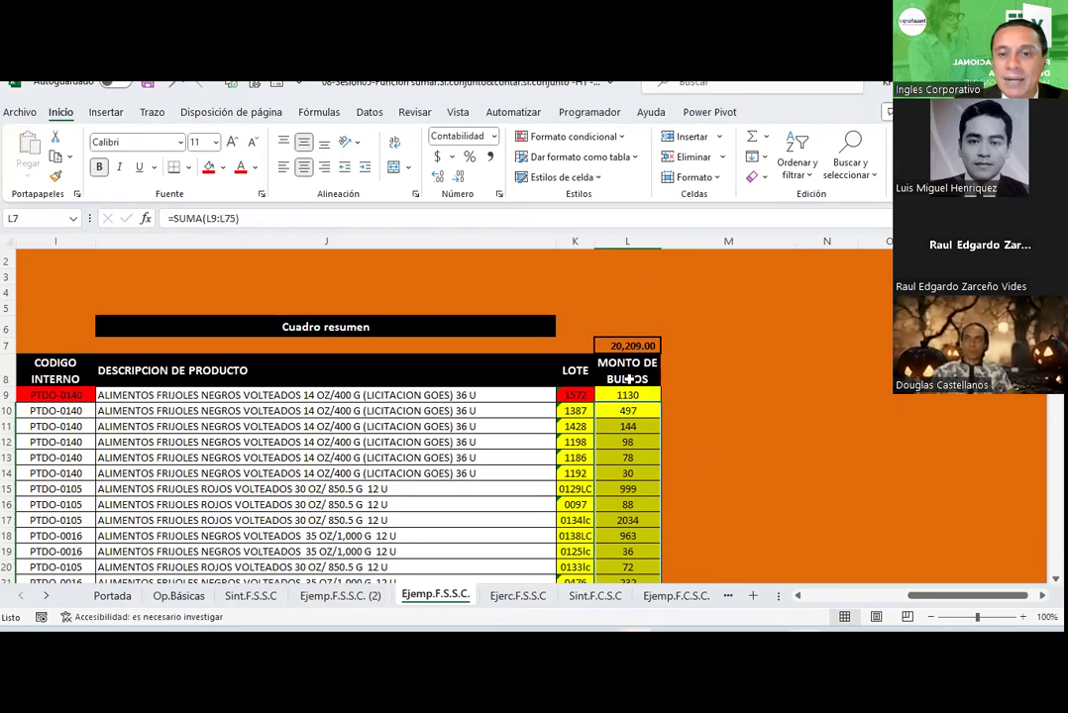
scroll(732, 490, "left", 2)
scroll(732, 489, "left", 3)
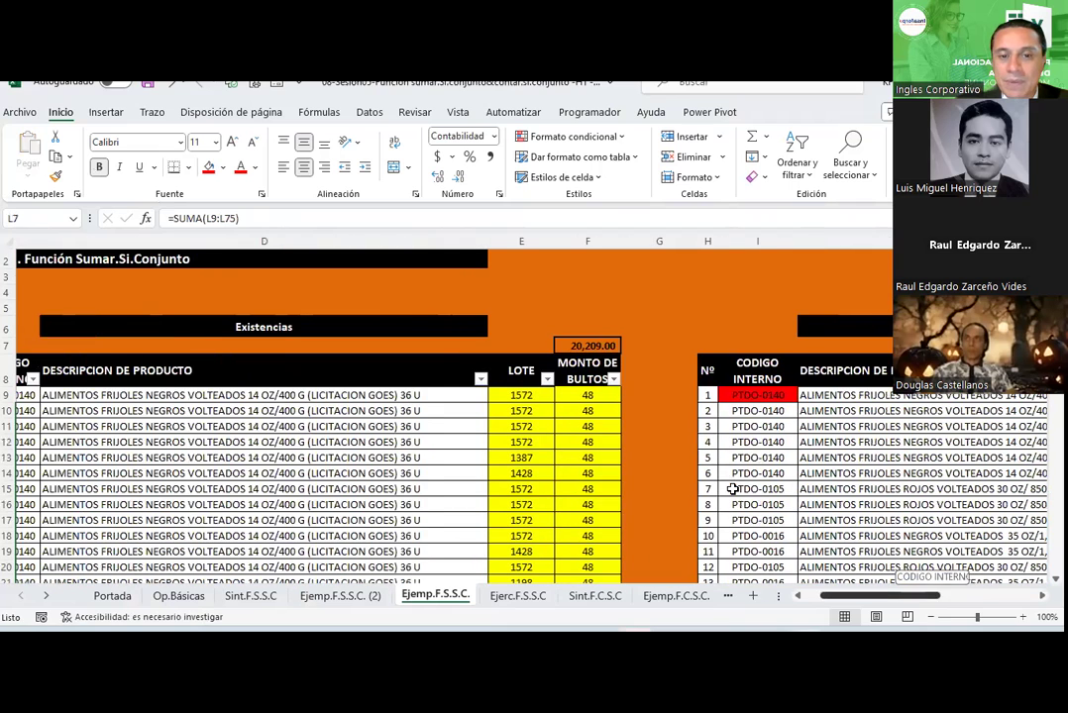
left_click(608, 346)
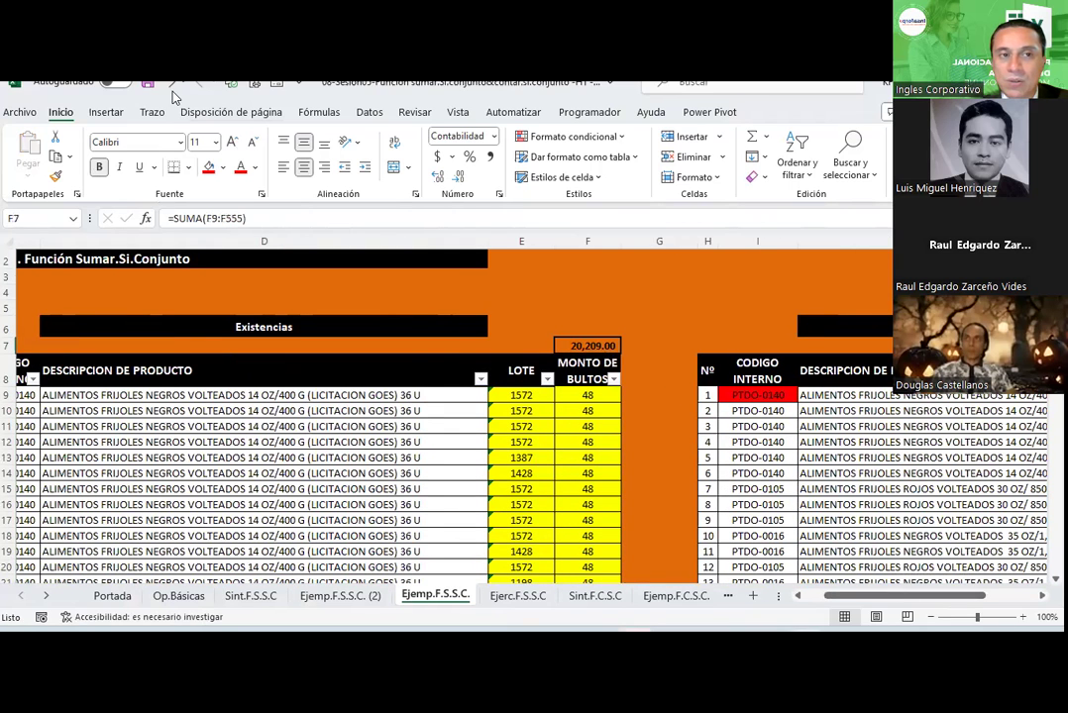
mouse_move(929, 599)
left_mouse_down()
mouse_move(981, 602)
mouse_move(1012, 580)
left_mouse_up()
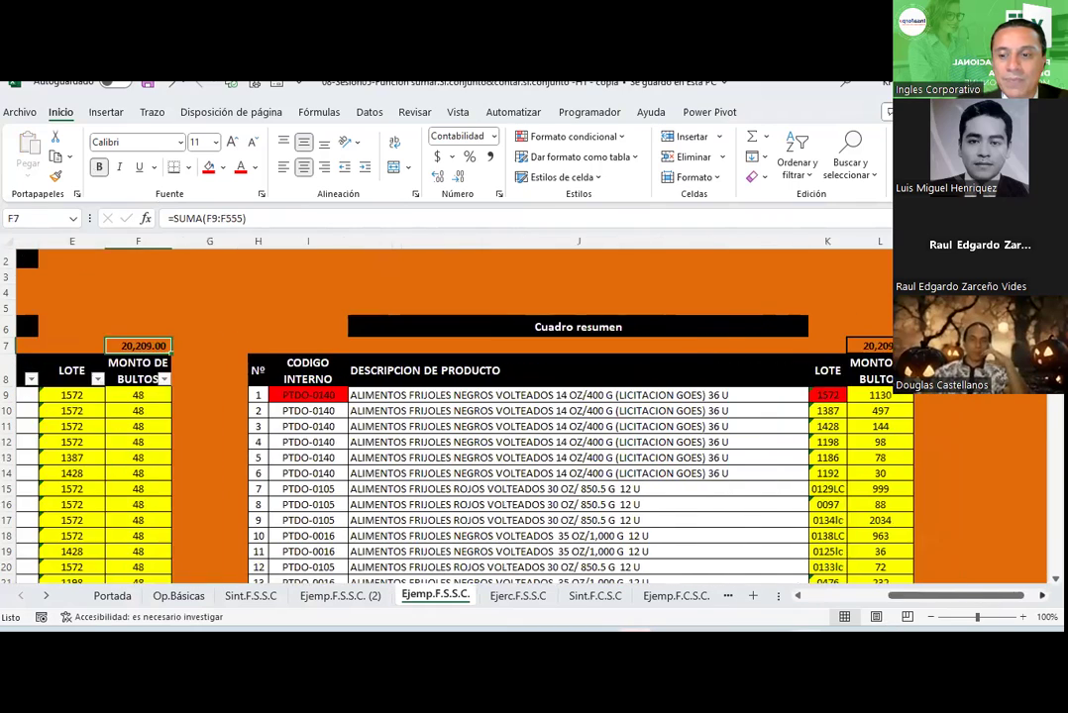
Step: Review the L9 formula's ranges without changes and save the workbook
left_click(715, 396)
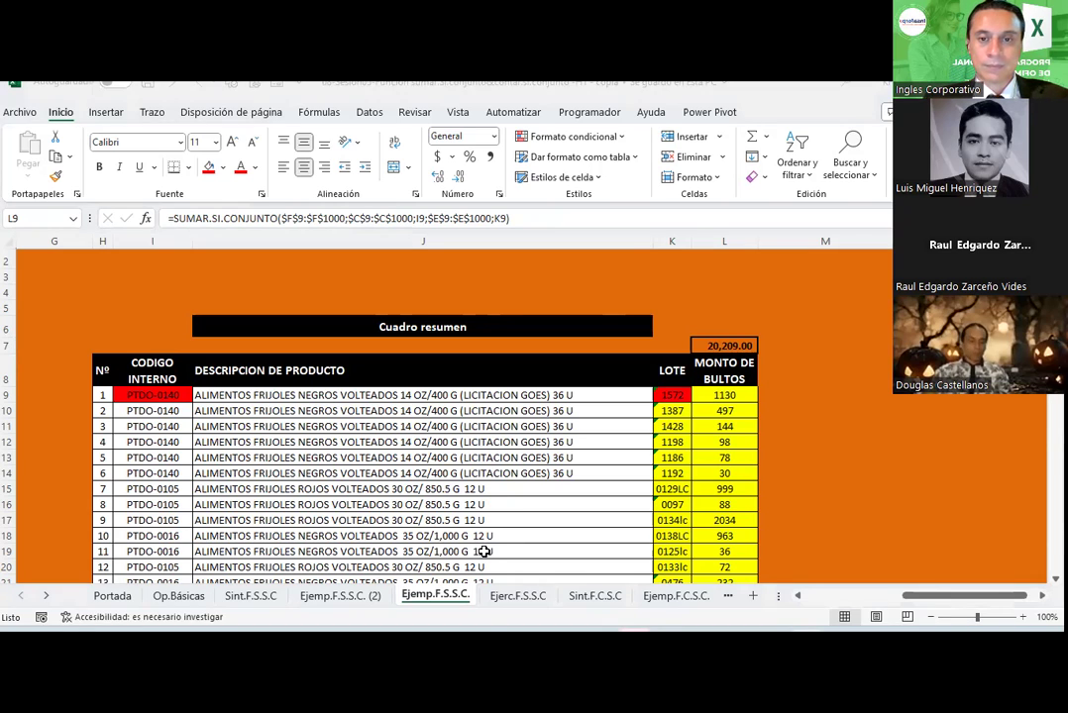
double_click(733, 395)
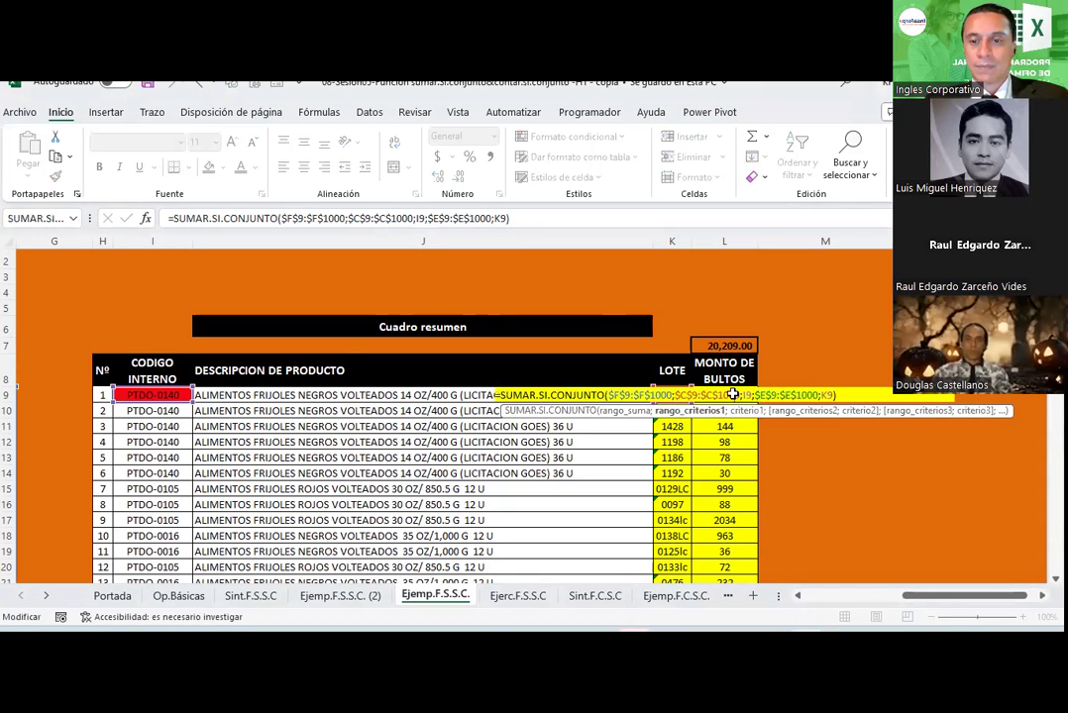
key("Escape")
left_click(148, 85)
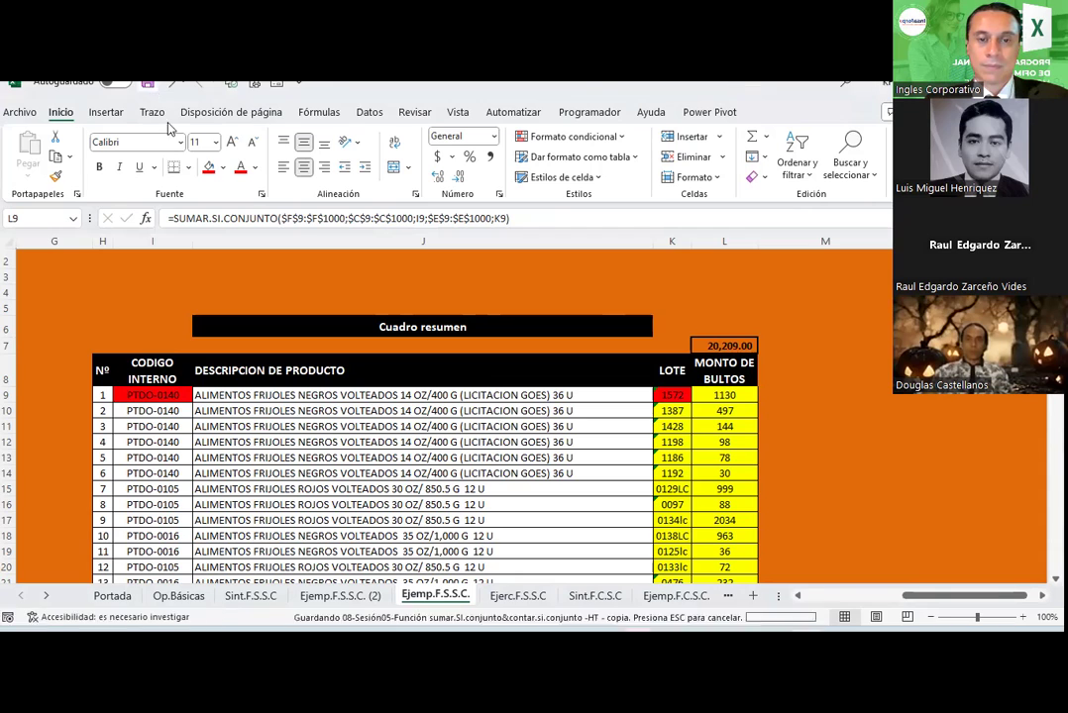
left_click(347, 297)
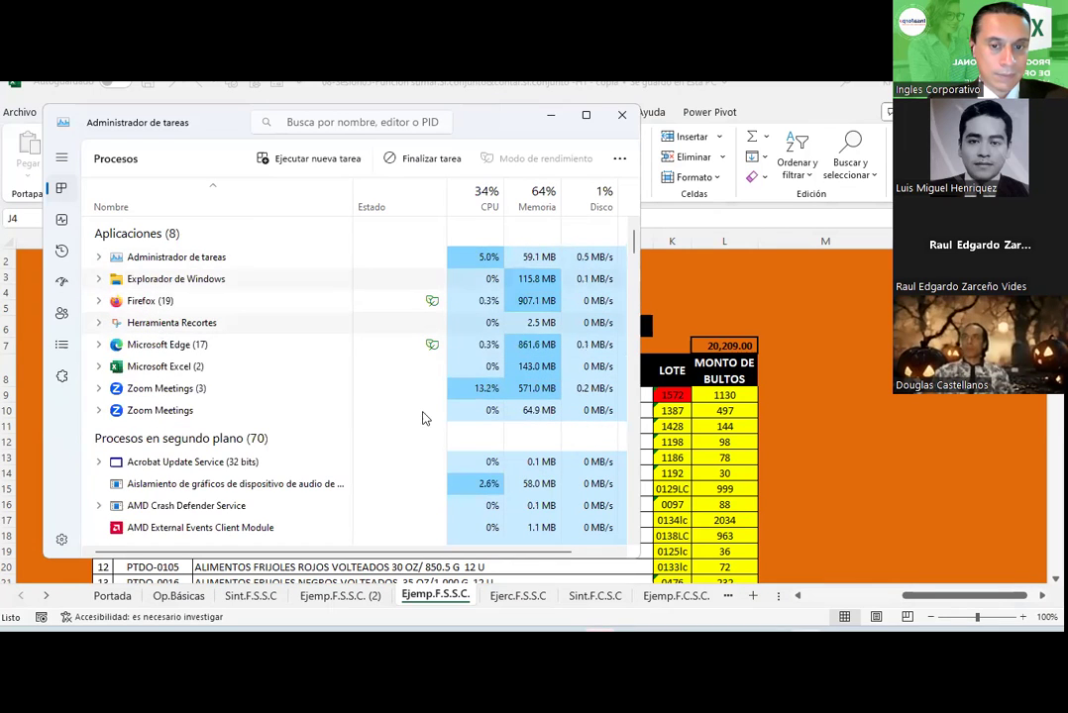
Step: End the Herramienta Recortes task in Task Manager and review the process list
left_click(404, 160)
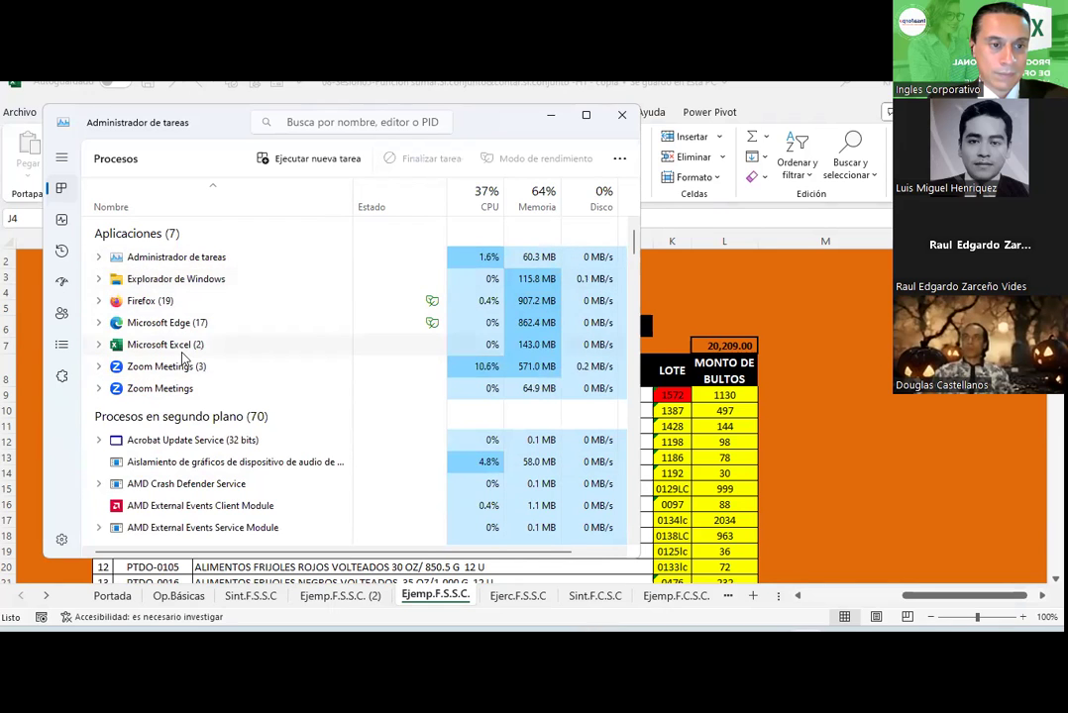
scroll(179, 363, "down", 3)
scroll(183, 358, "down", 1)
scroll(182, 359, "down", 3)
scroll(183, 359, "down", 3)
scroll(182, 359, "down", 2)
scroll(182, 358, "down", 3)
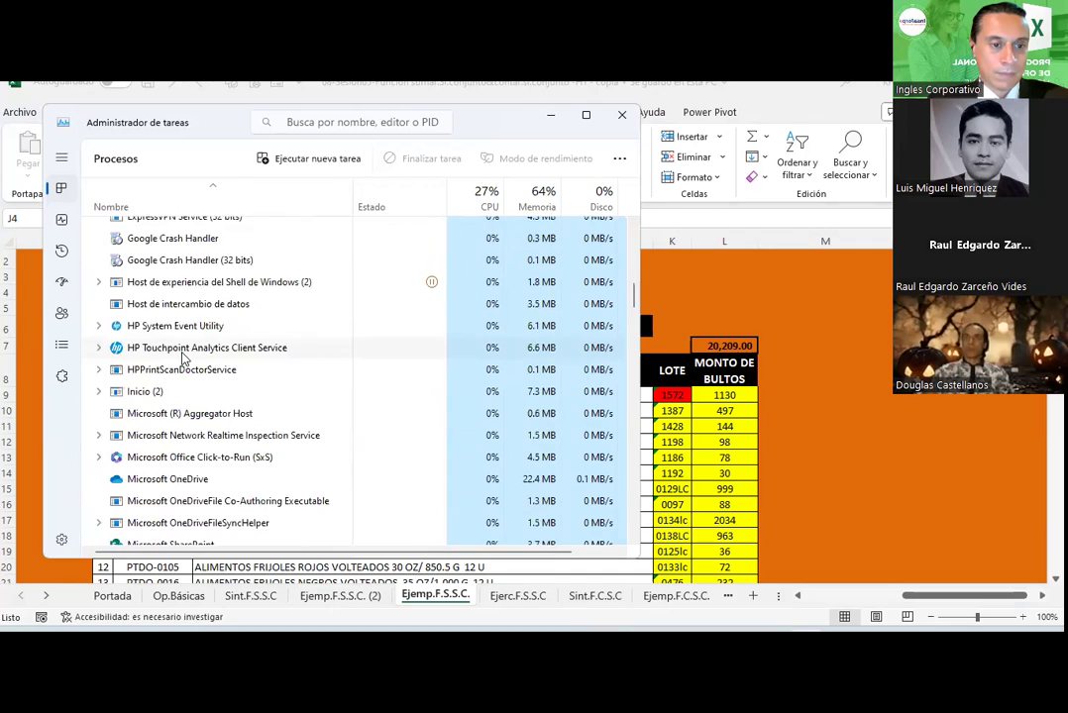
scroll(182, 358, "down", 5)
scroll(182, 357, "down", 5)
scroll(182, 358, "down", 3)
scroll(182, 359, "down", 3)
scroll(182, 358, "down", 3)
scroll(183, 358, "down", 3)
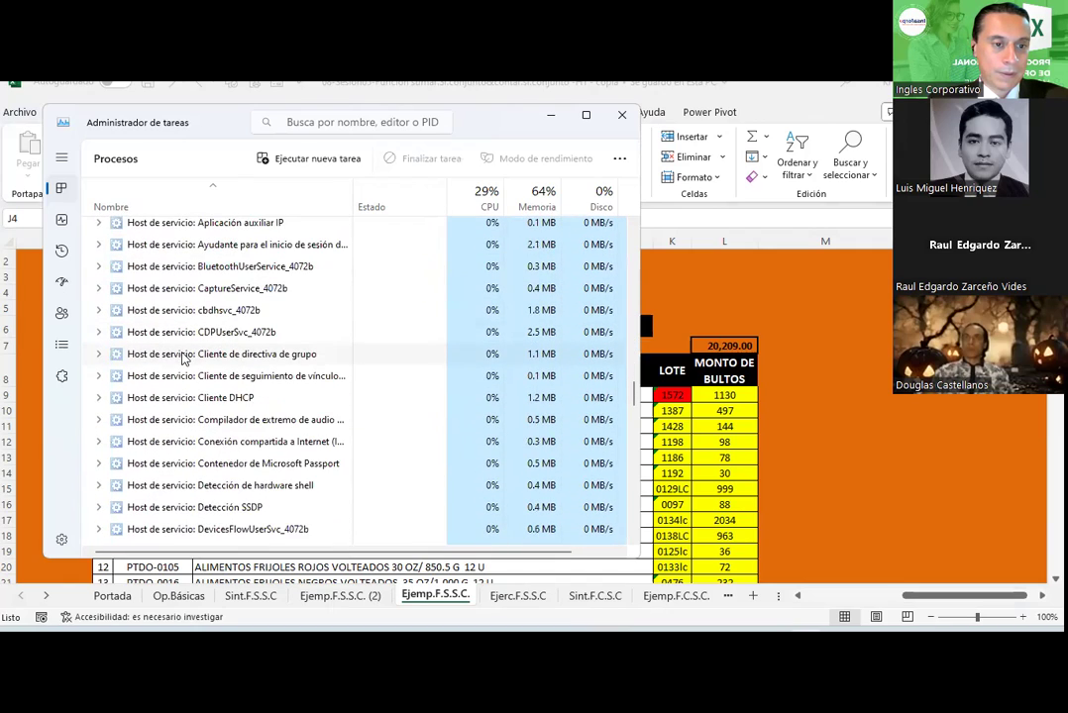
scroll(182, 359, "down", 3)
scroll(182, 358, "down", 3)
scroll(182, 359, "down", 3)
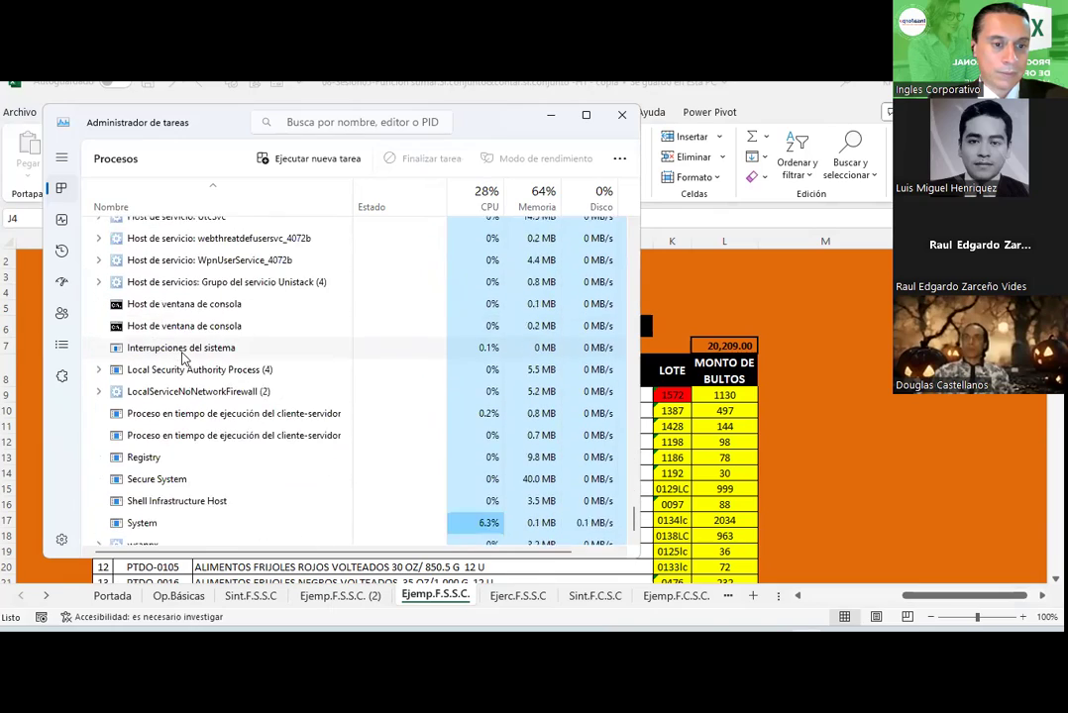
scroll(182, 358, "up", 3)
scroll(182, 358, "up", 4)
scroll(182, 359, "up", 4)
scroll(180, 359, "up", 4)
scroll(180, 358, "up", 4)
scroll(180, 359, "up", 4)
scroll(180, 359, "up", 4)
scroll(180, 359, "up", 4)
scroll(181, 359, "up", 4)
scroll(180, 358, "up", 4)
scroll(180, 359, "up", 3)
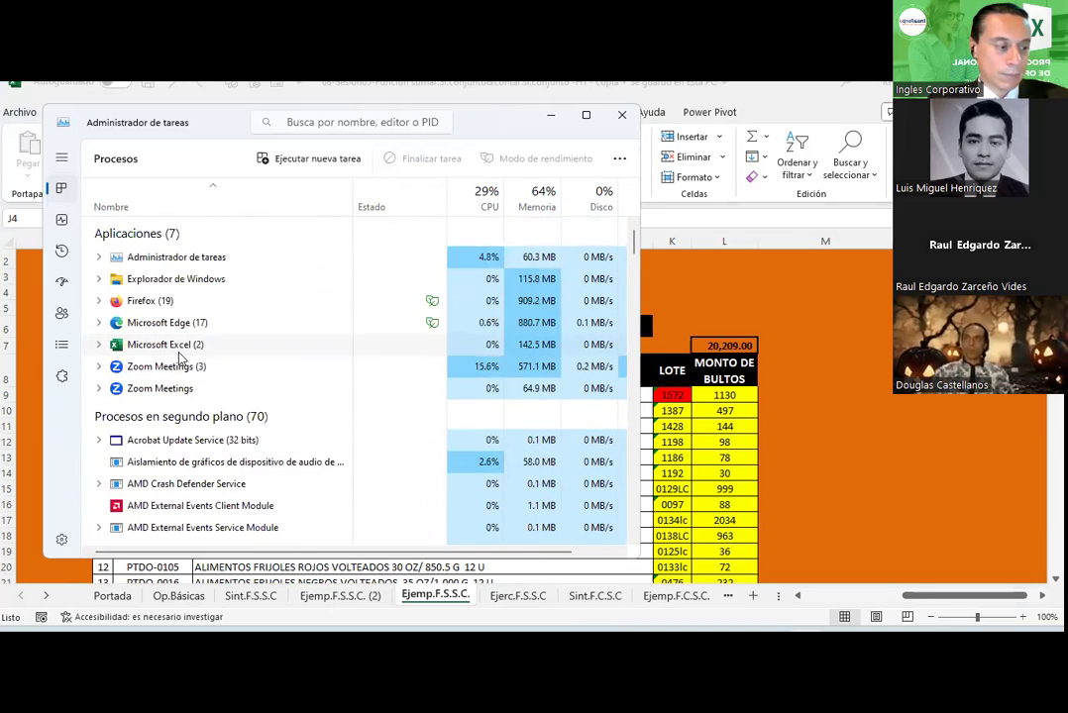
Step: Close Task Manager and compare the summary formulas in L9 and L10
left_click(622, 115)
left_click(716, 395)
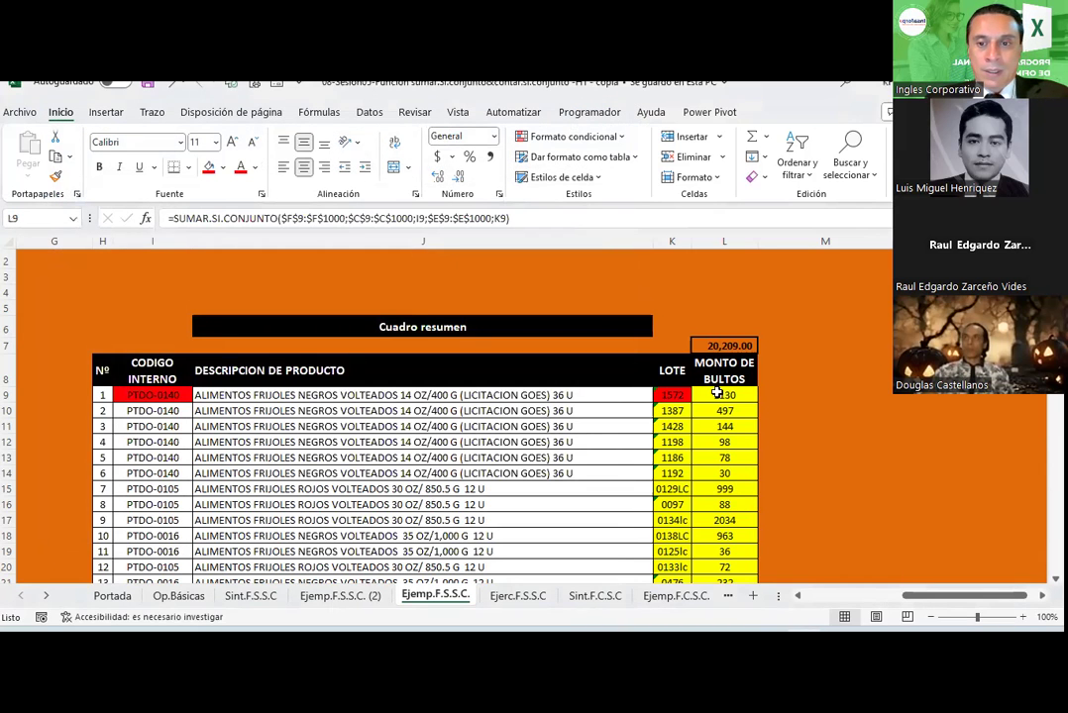
left_click(717, 411)
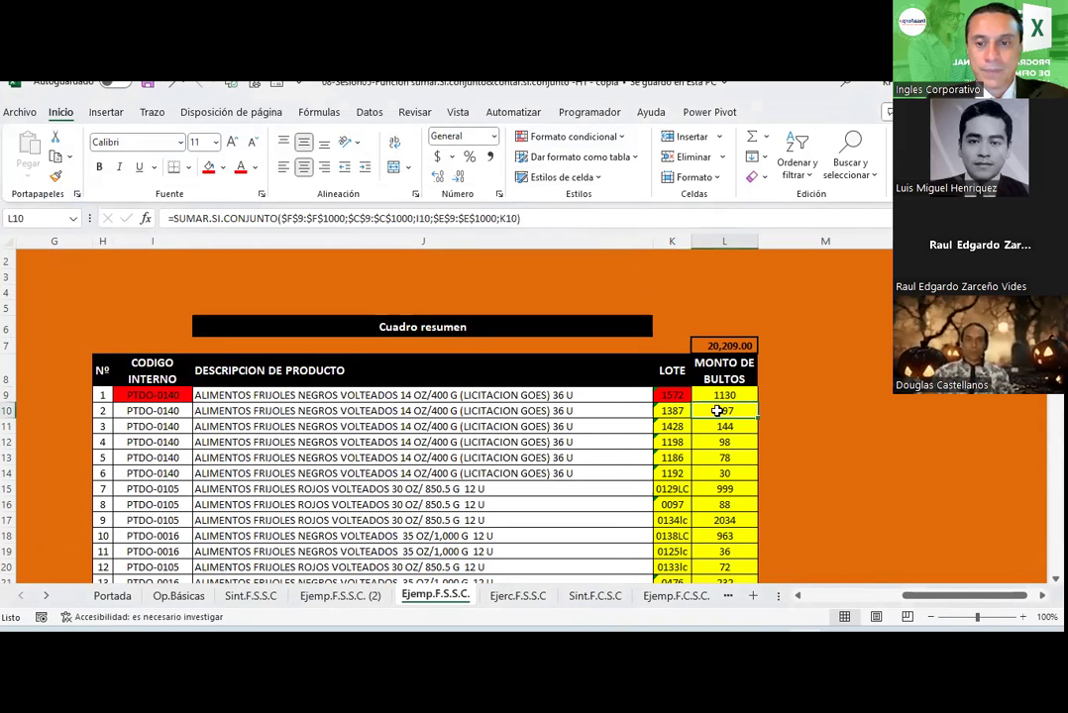
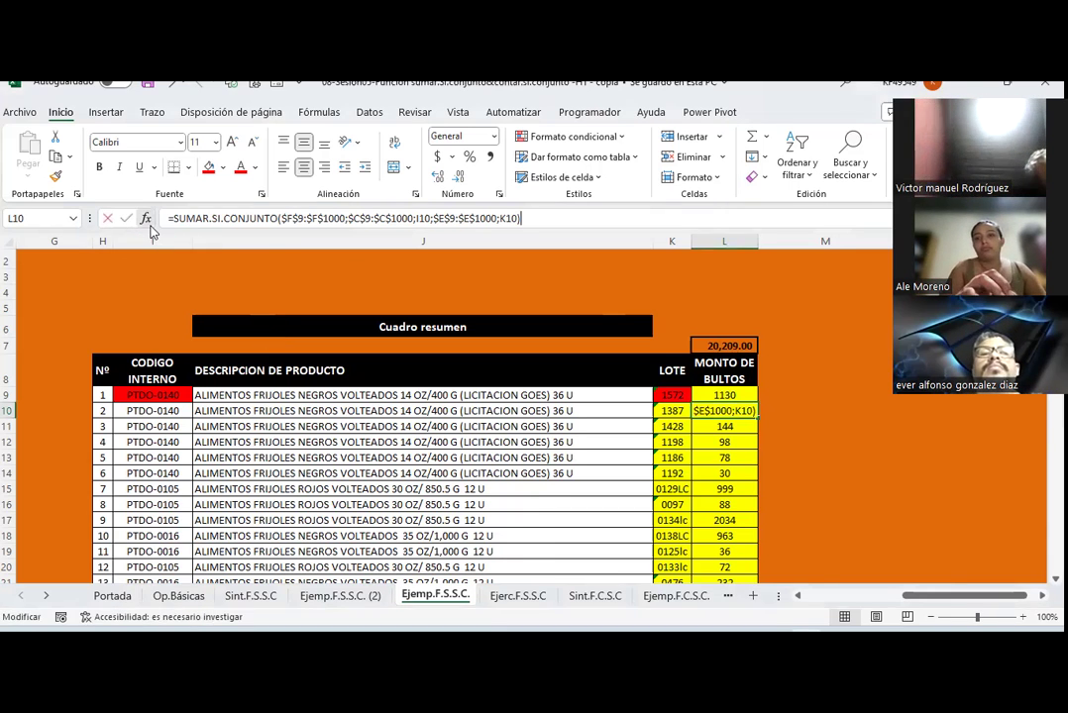
Step: Open L10's SUMAR.SI.CONJUNTO arguments (result 497) and review each criteria range and criterion
left_click(149, 224)
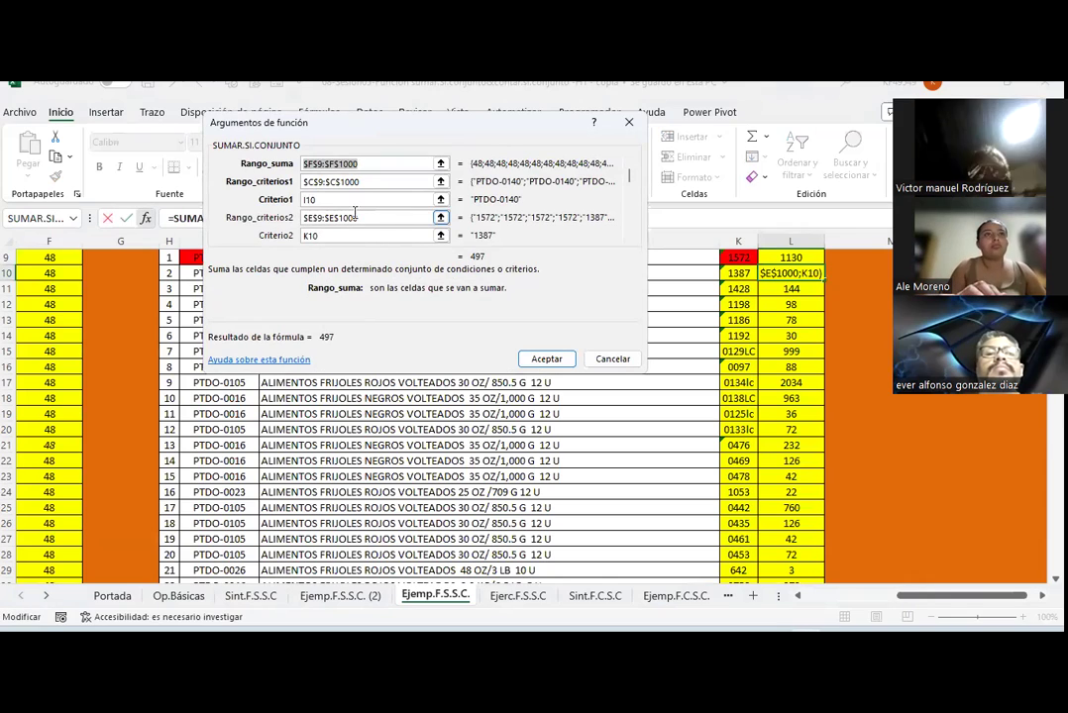
left_click(363, 183)
left_click(366, 184)
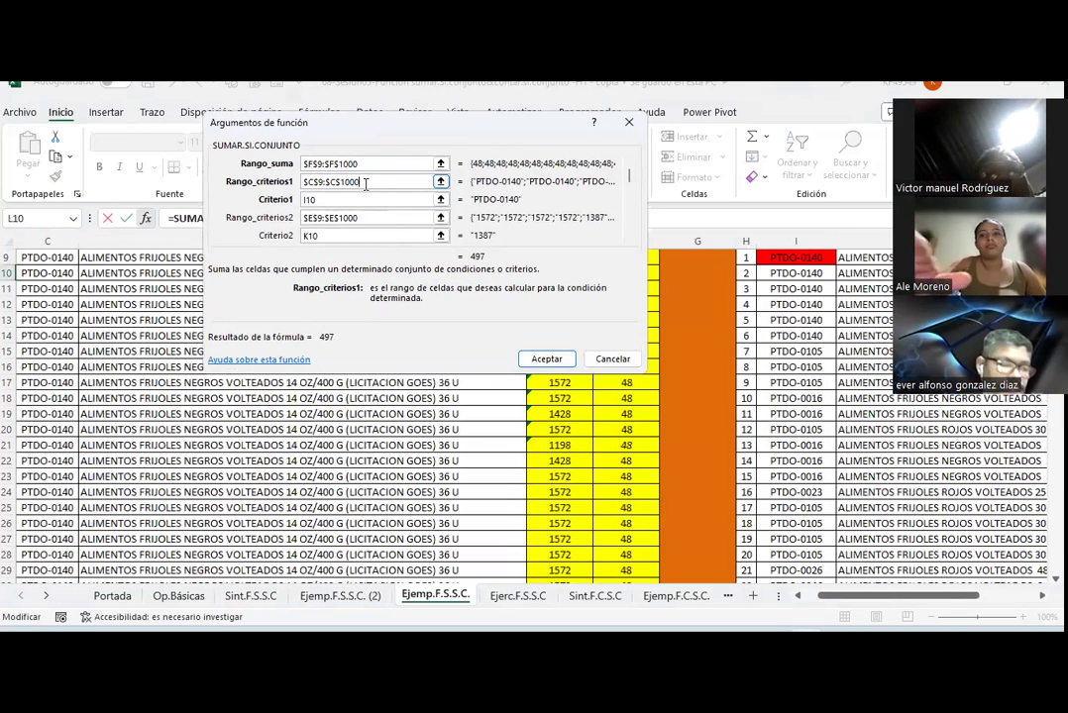
left_click(343, 201)
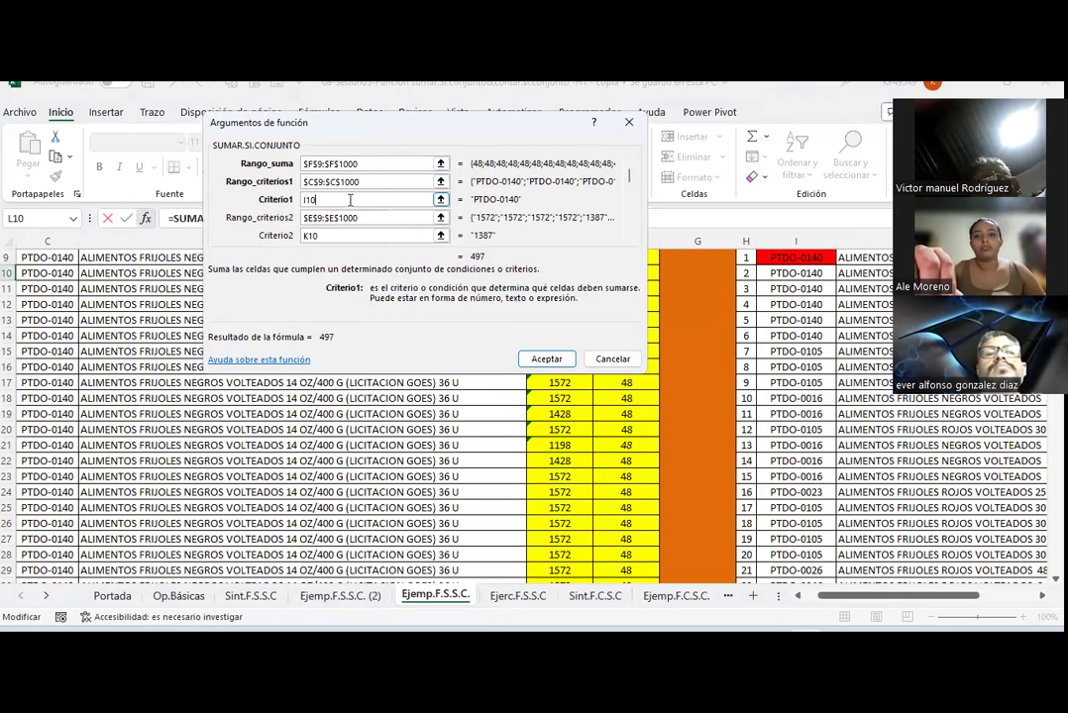
left_click(365, 218)
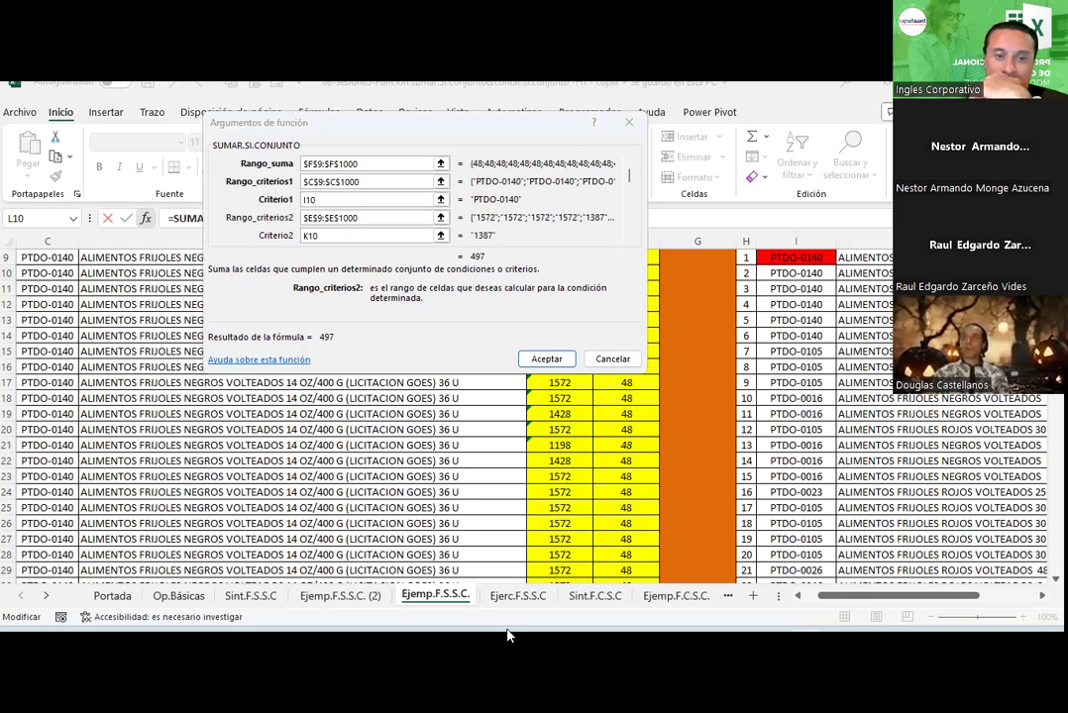
left_click(337, 132)
left_click_drag(337, 131, 366, 174)
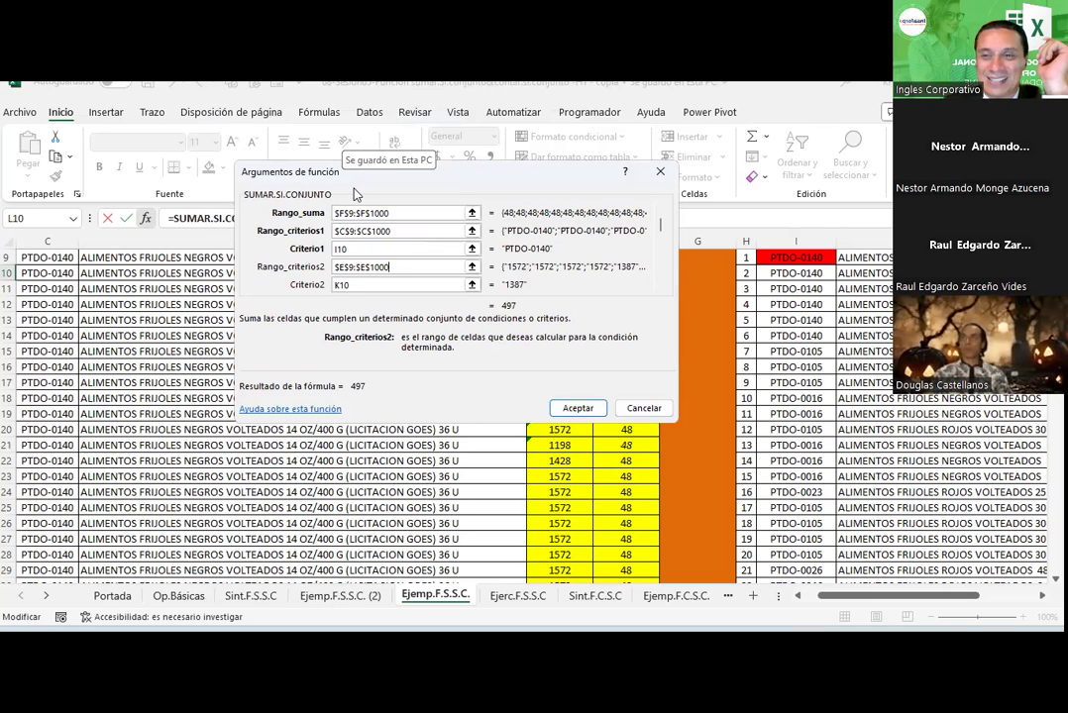
left_click(404, 214)
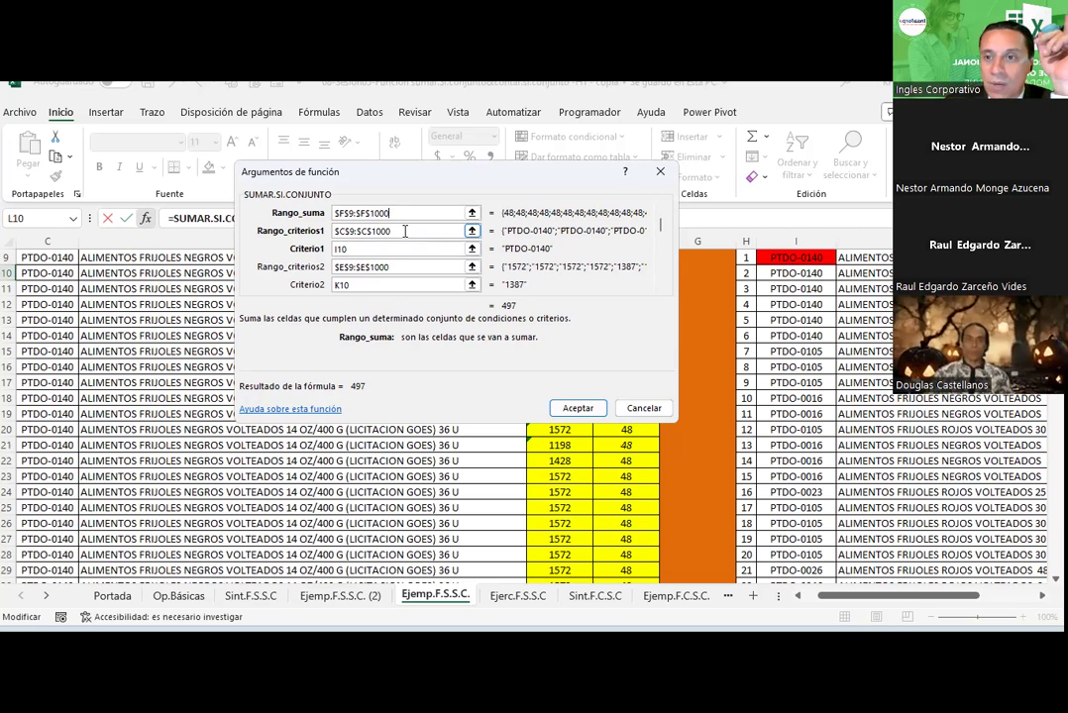
left_click(405, 231)
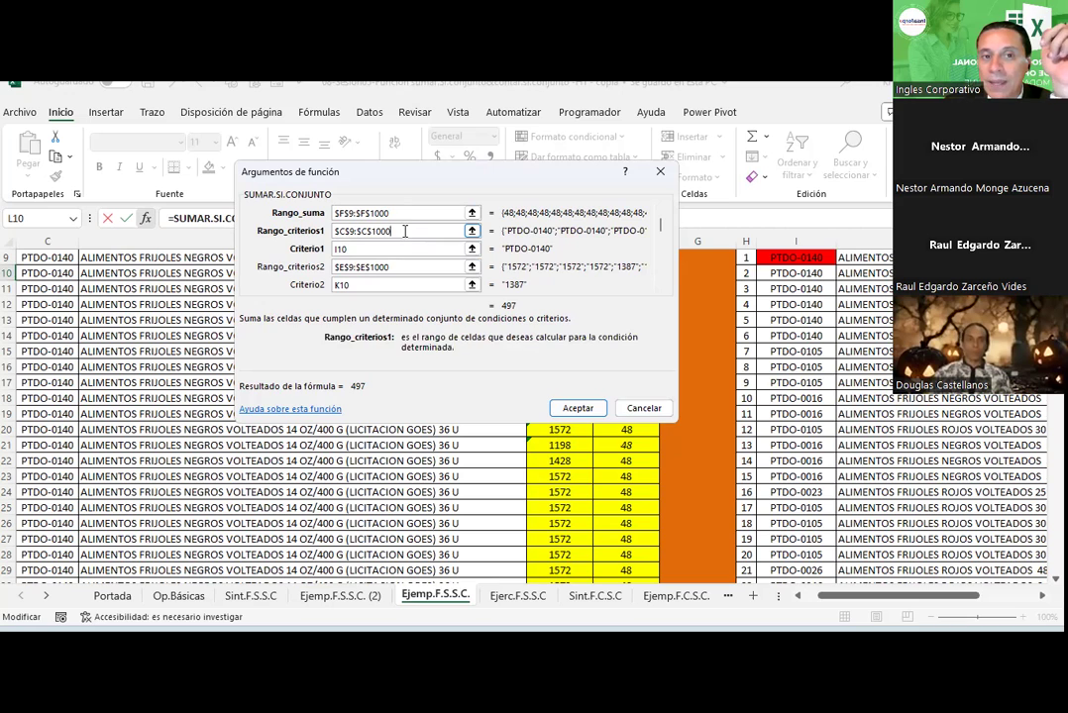
left_click(377, 249)
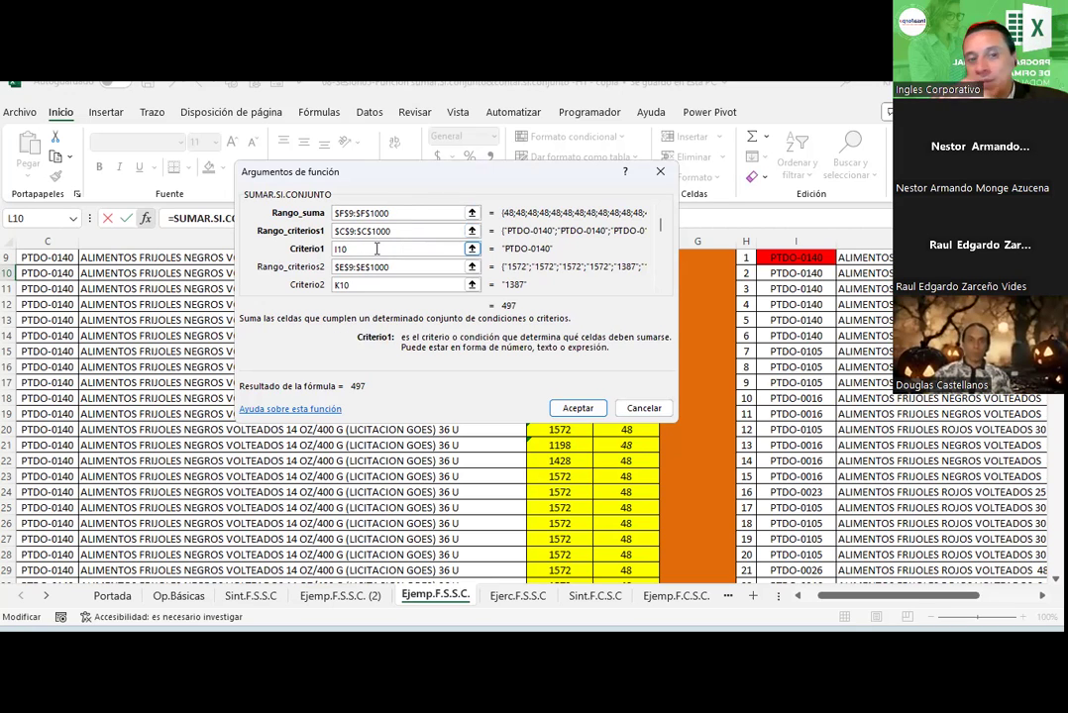
left_click(401, 267)
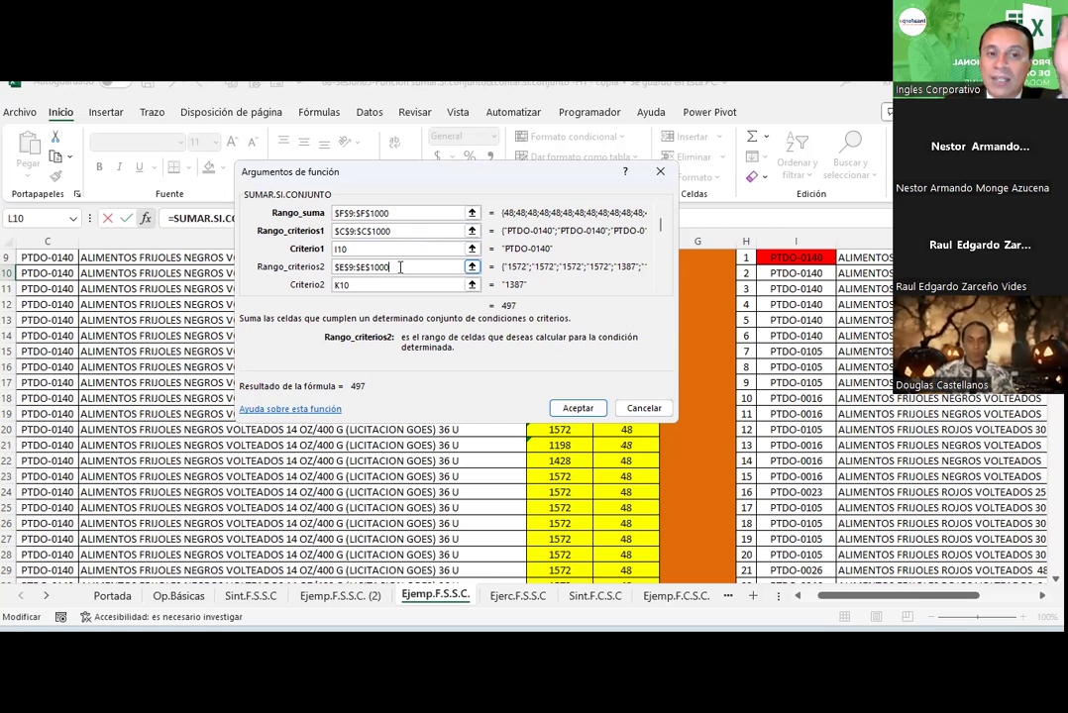
left_click(373, 285)
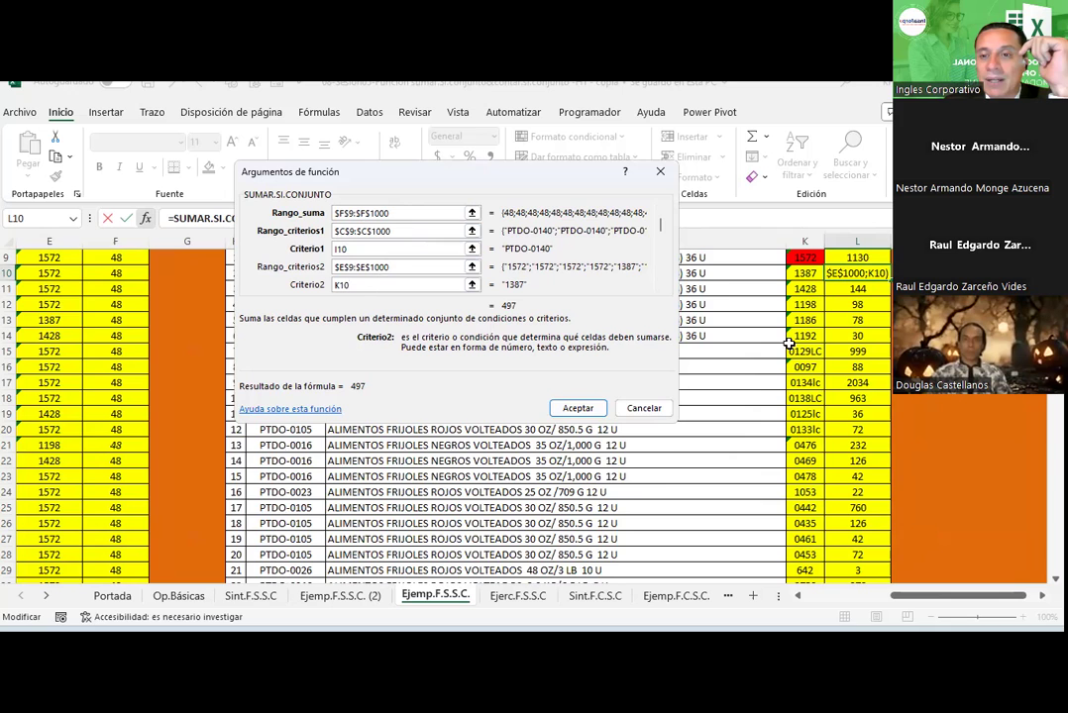
scroll(732, 285, "up", 3)
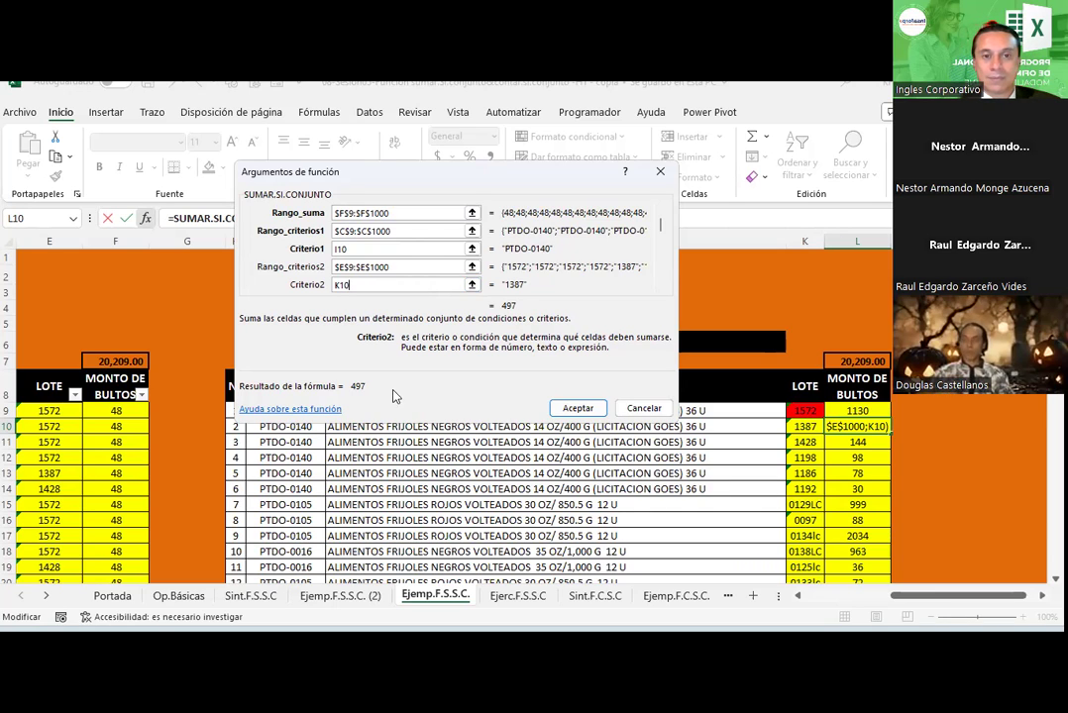
Step: Commit L10's formula showing 497, then select cell L9 to inspect its formula
left_click(630, 409)
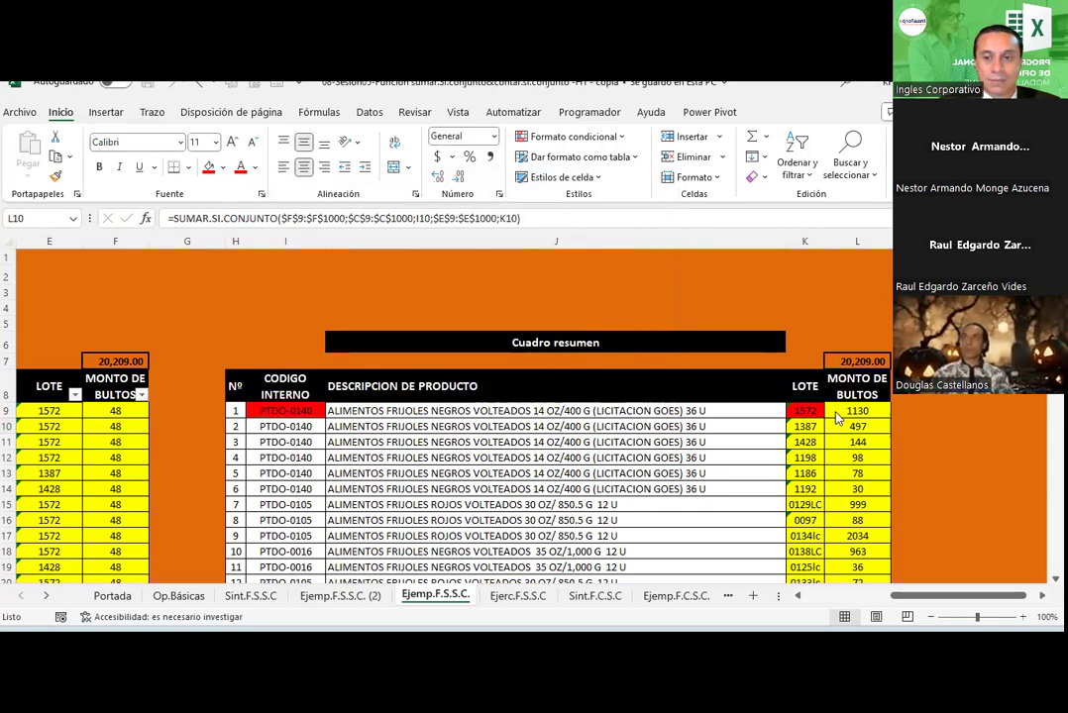
left_click(853, 409)
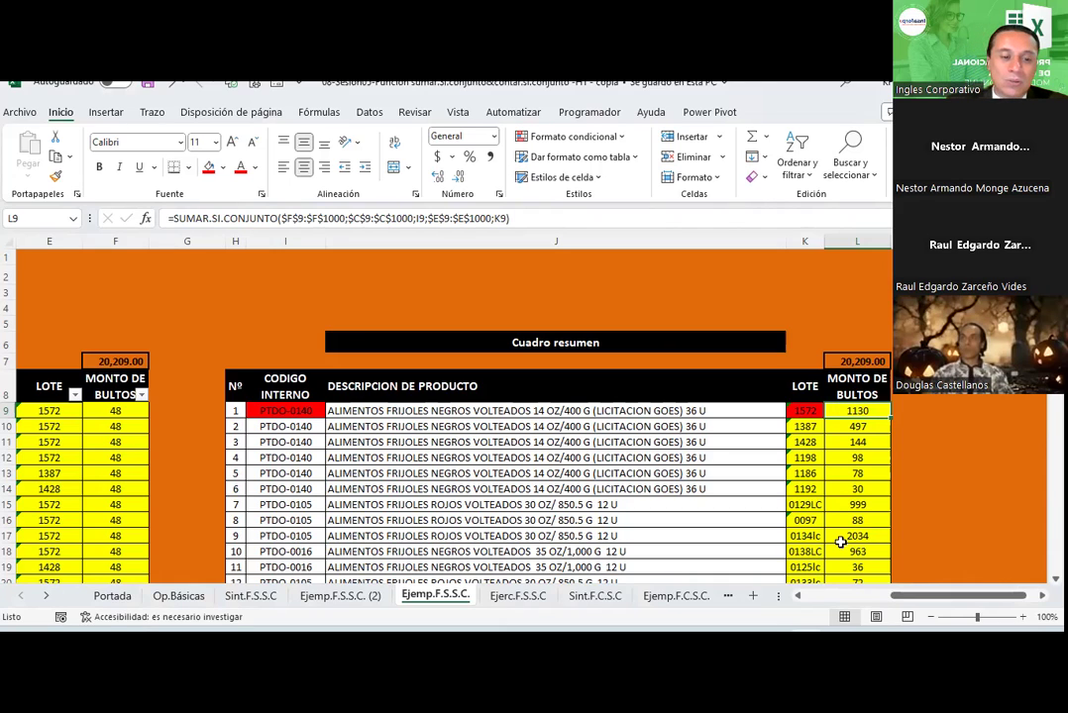
Step: Review and confirm L9's SUMAR.SI.CONJUNTO formula totalling 1130 for PTDO-0140 lot 1572
scroll(742, 457, "right", 1)
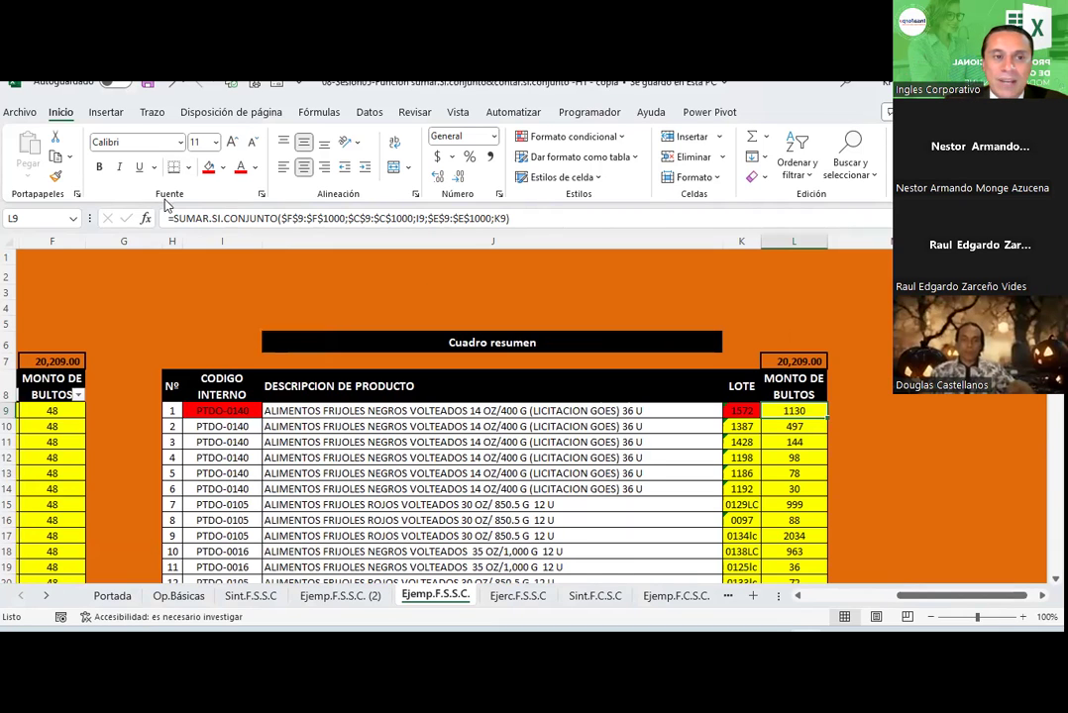
key("F2")
key("shift+F3")
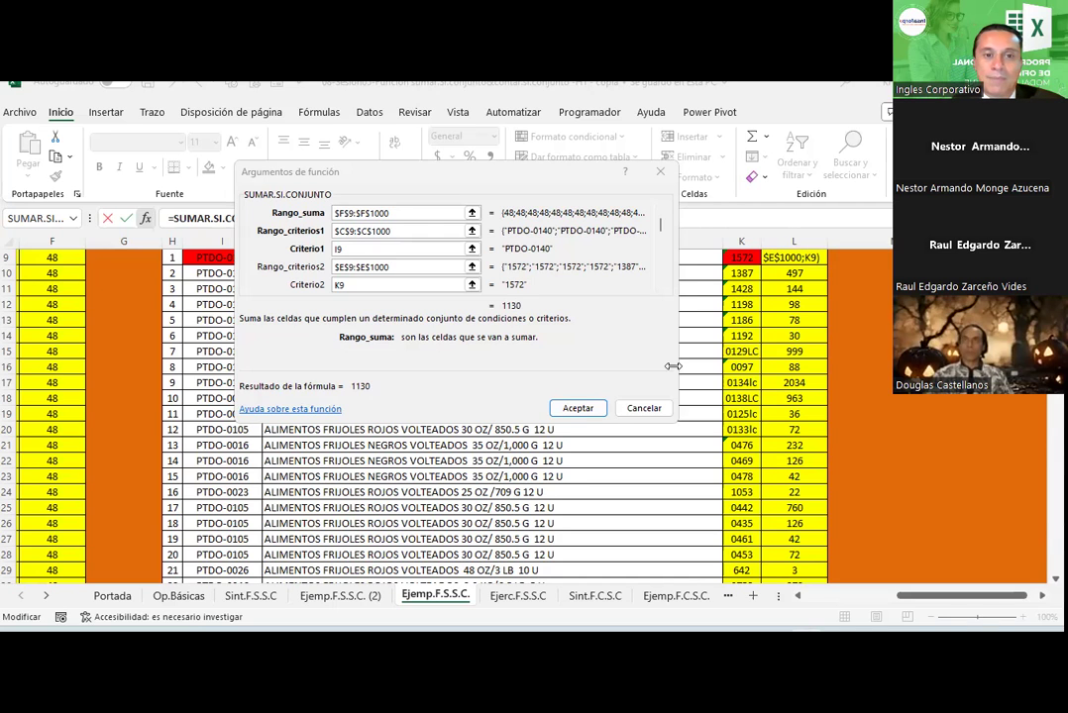
key("Return")
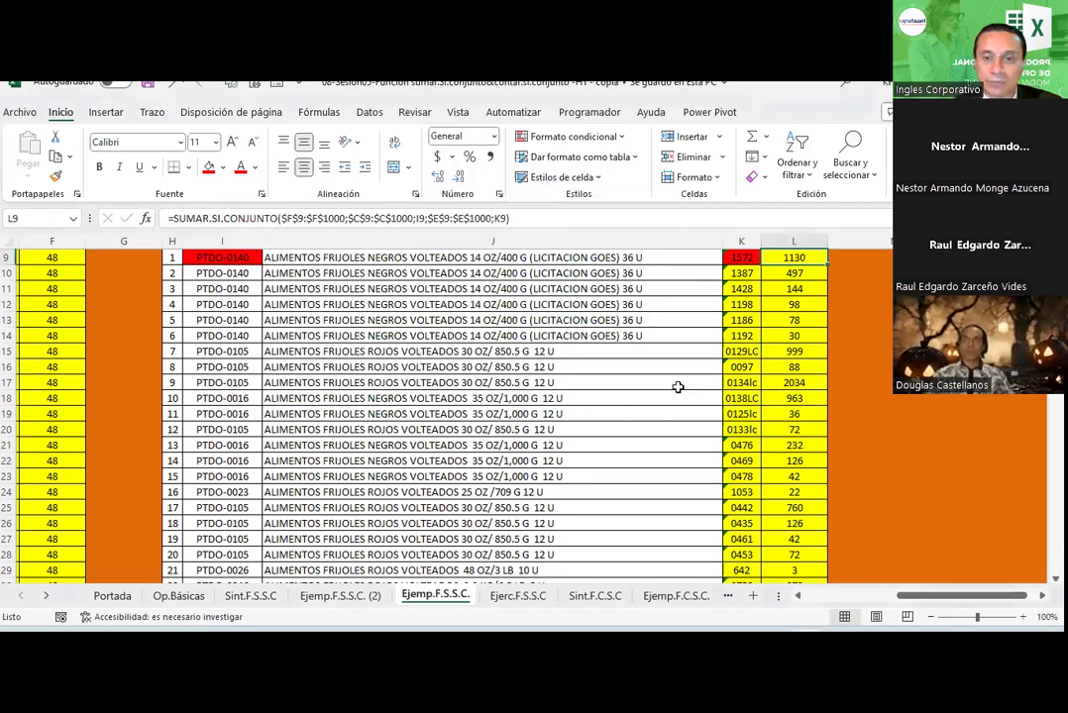
Step: Move to the Ejerc.F.S.S.C exercise sheet with its blank Cuadro resumen
left_click(560, 492)
scroll(550, 463, "down", 1)
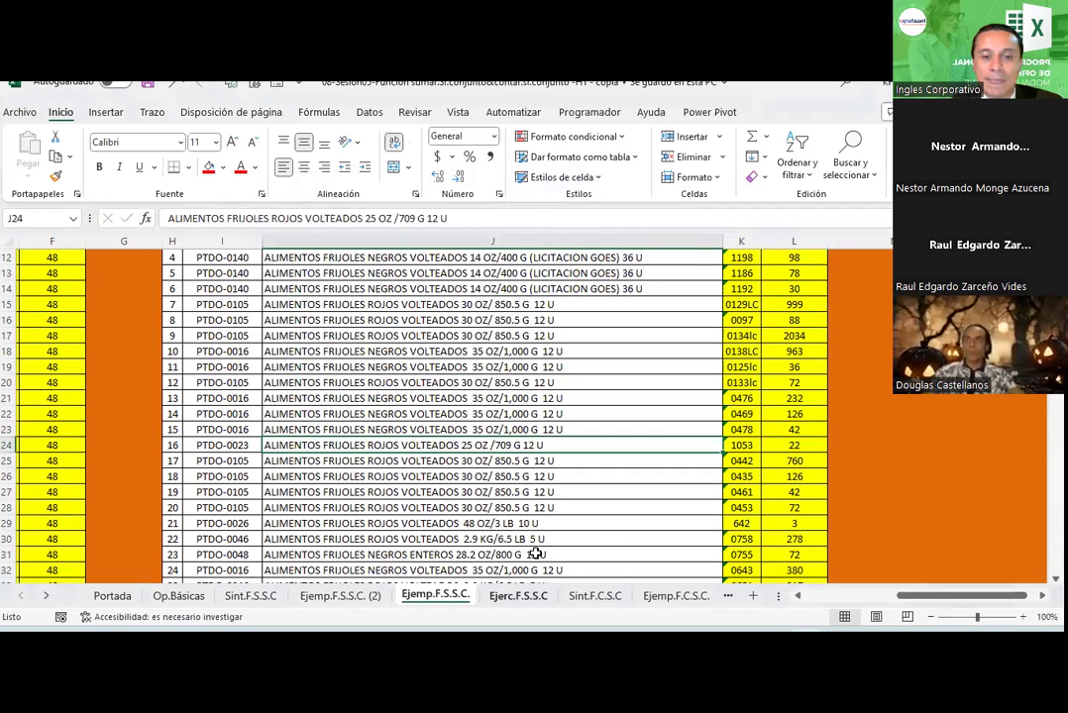
key("ctrl+Page_Down")
left_click(539, 461)
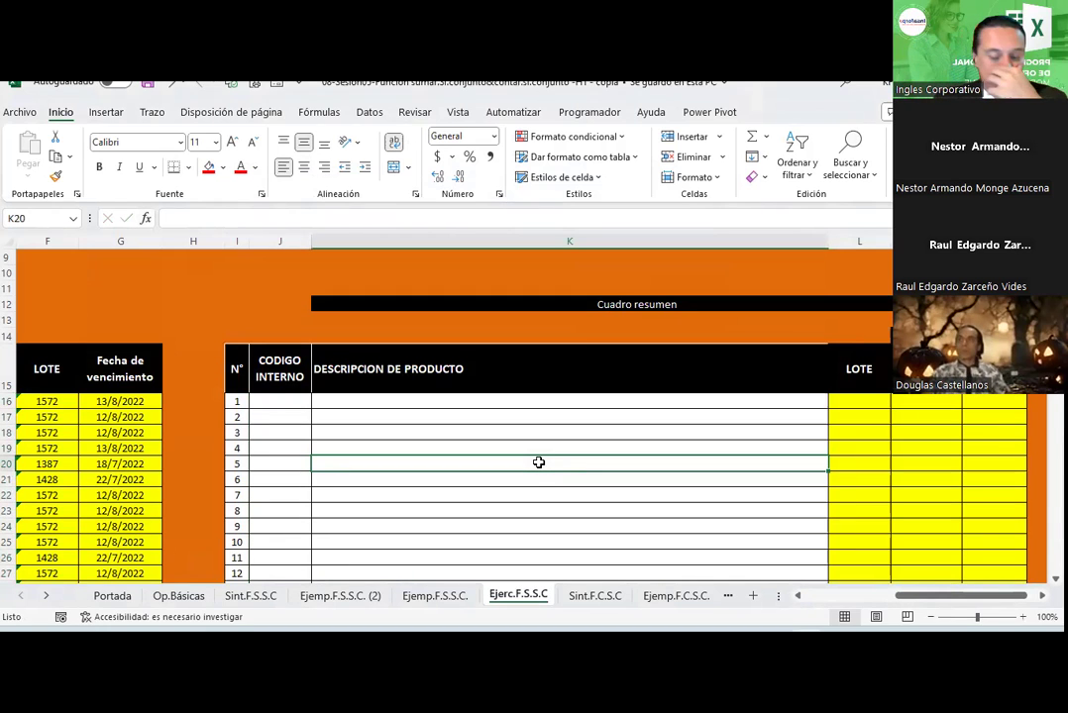
Step: Duplicate the Ejerc.F.S.S.C sheet as Ejerc.F.S.S.C (2), placed before the original
right_click(517, 595)
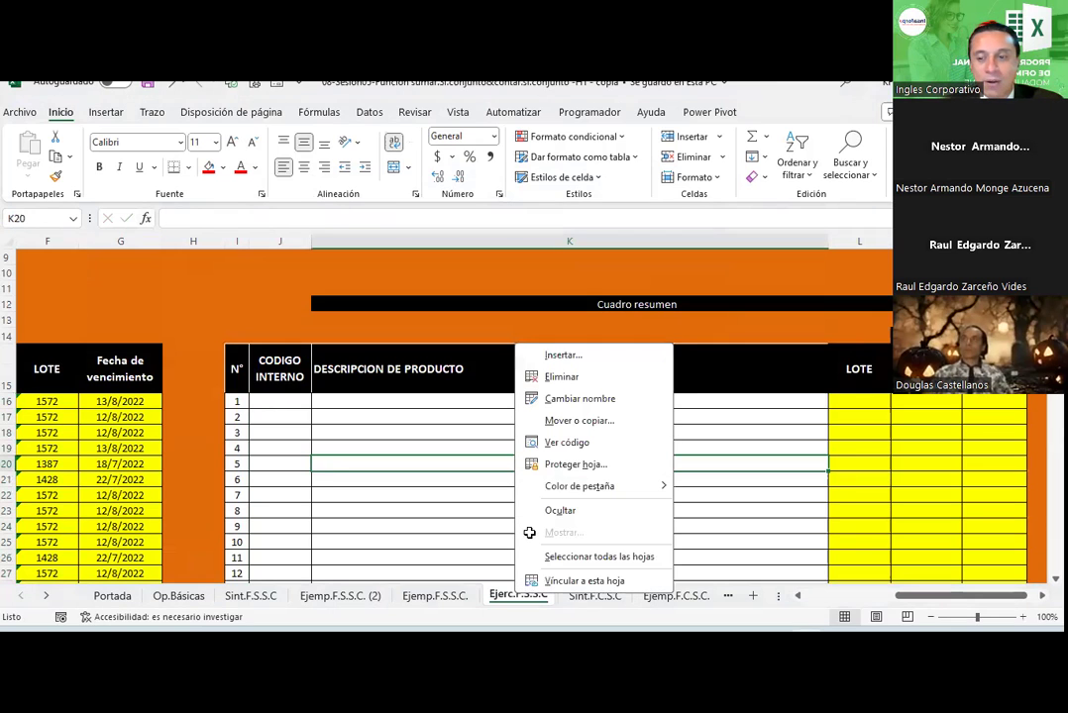
mouse_move(557, 487)
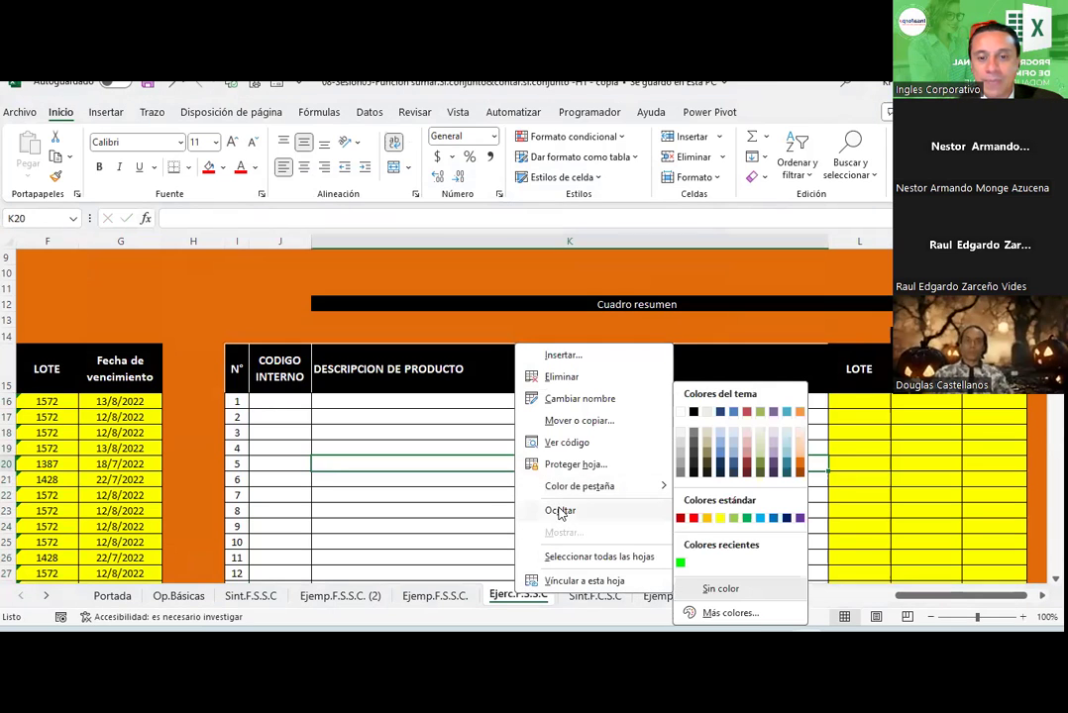
left_click(574, 421)
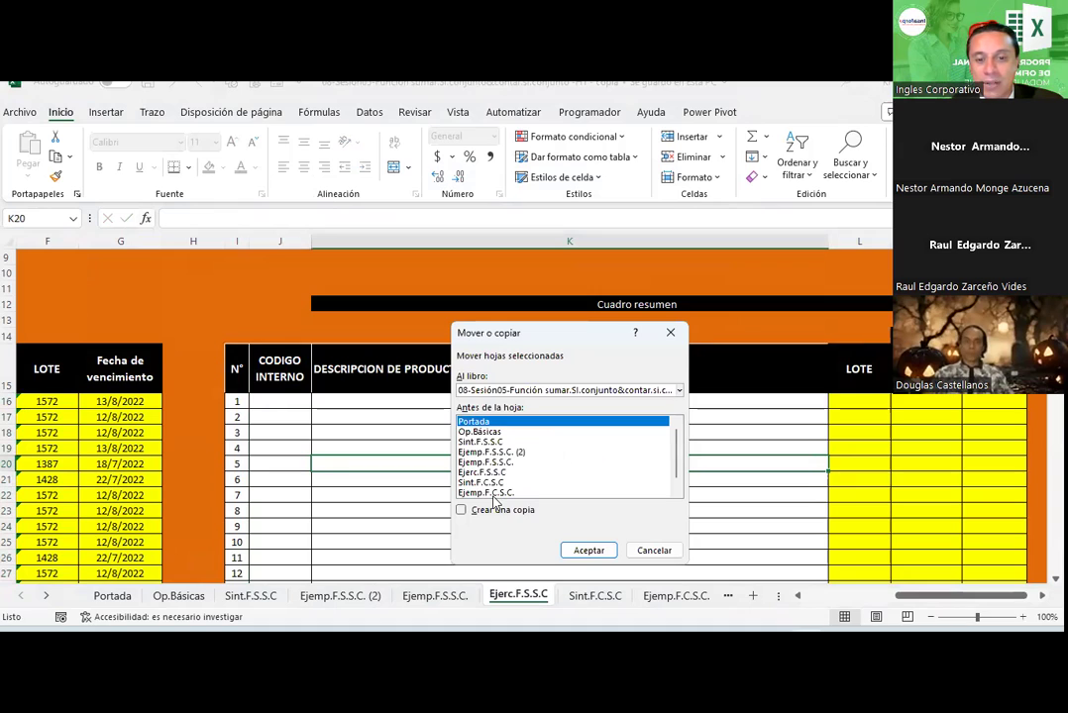
left_click(496, 493)
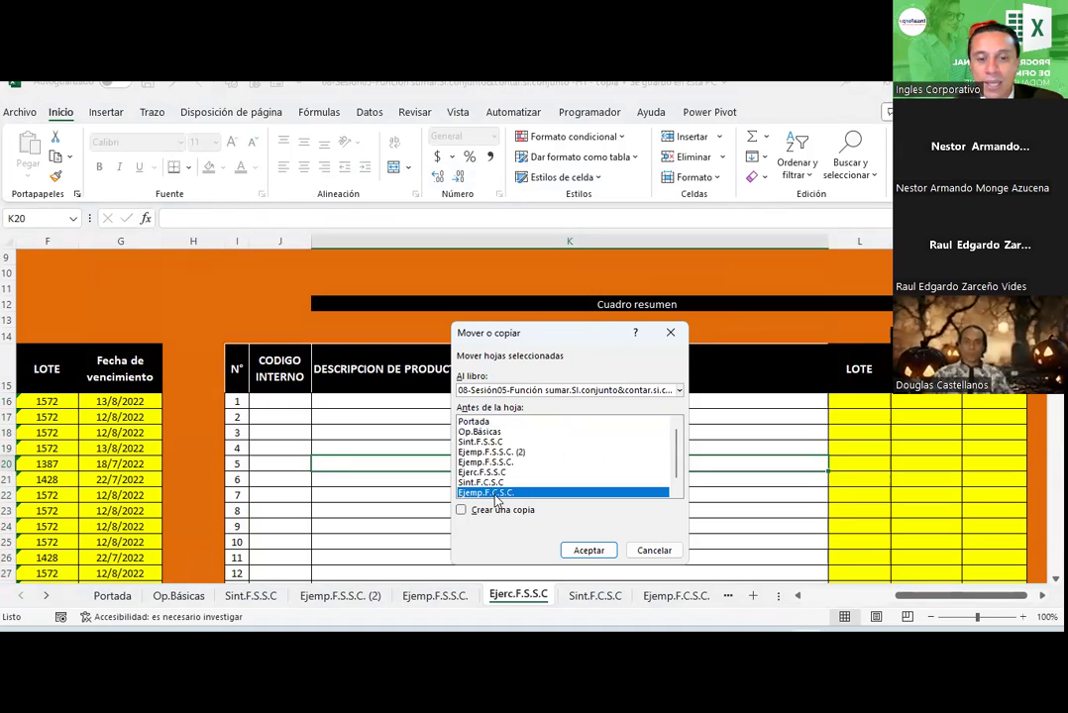
scroll(500, 495, "down", 1)
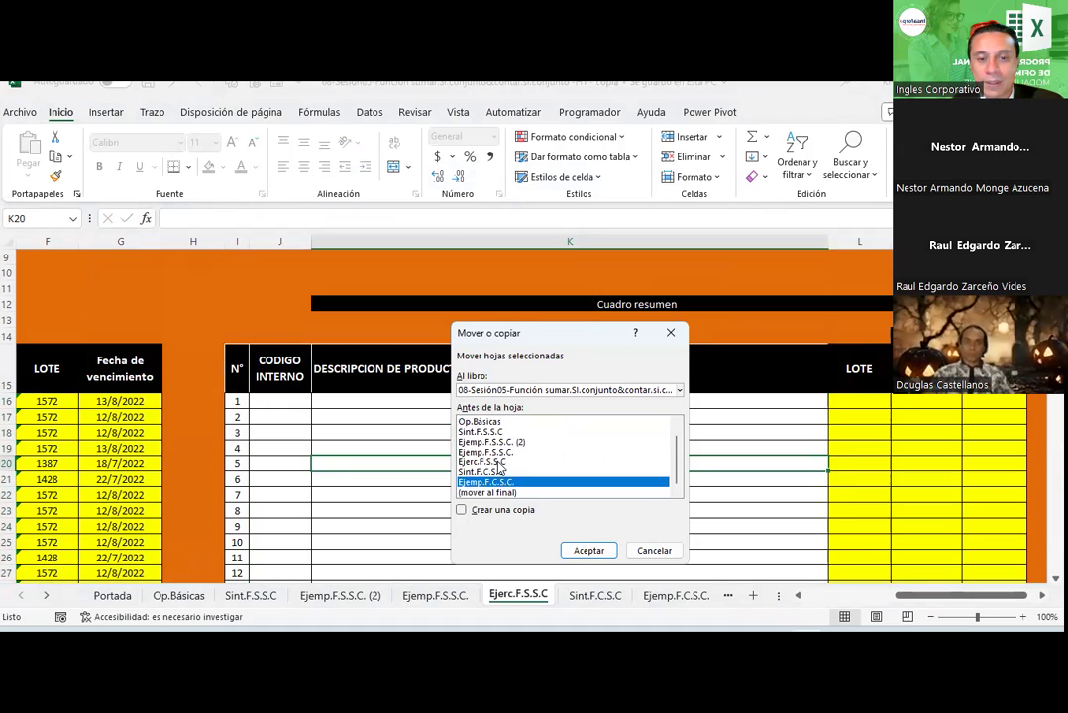
left_click(499, 463)
left_click(461, 509)
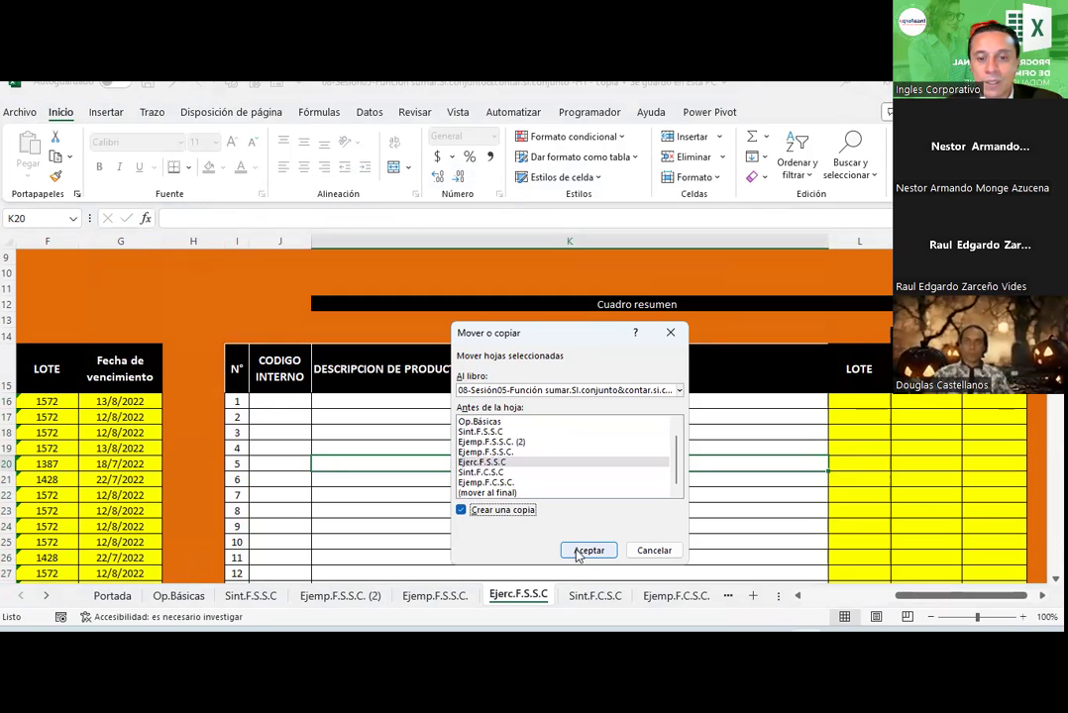
left_click(578, 551)
mouse_move(458, 540)
left_mouse_down()
mouse_move(134, 509)
mouse_move(24, 474)
left_mouse_up()
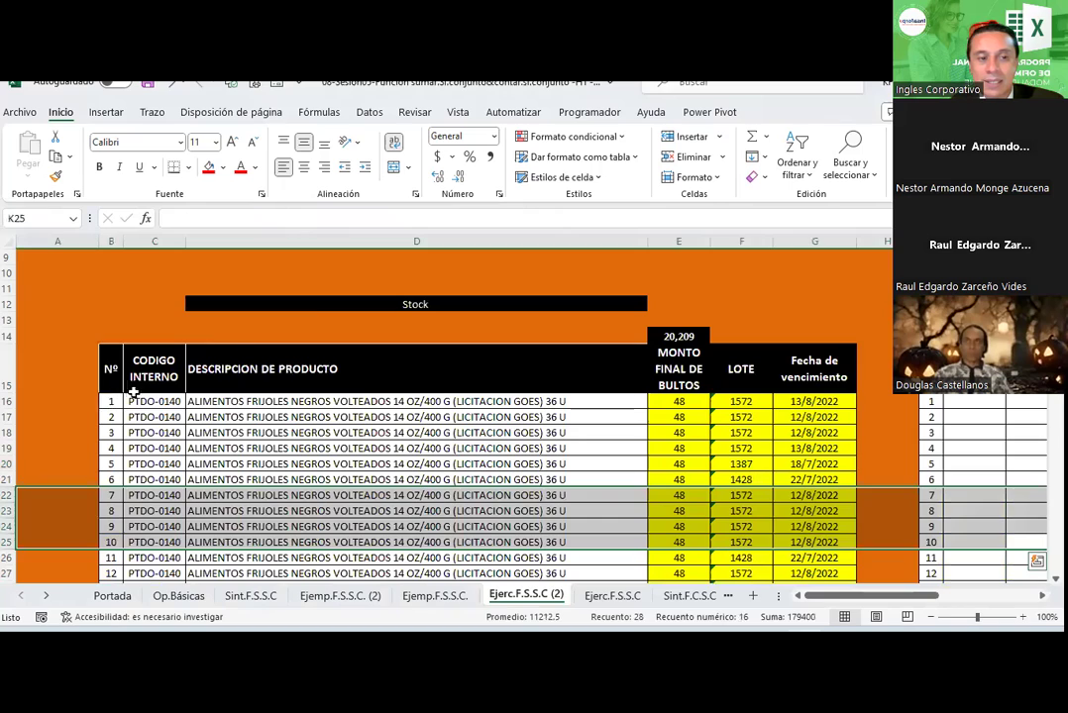
Step: Select the stock table from B15 and remove duplicates by CODIGO INTERNO and LOTE only
left_click(113, 372)
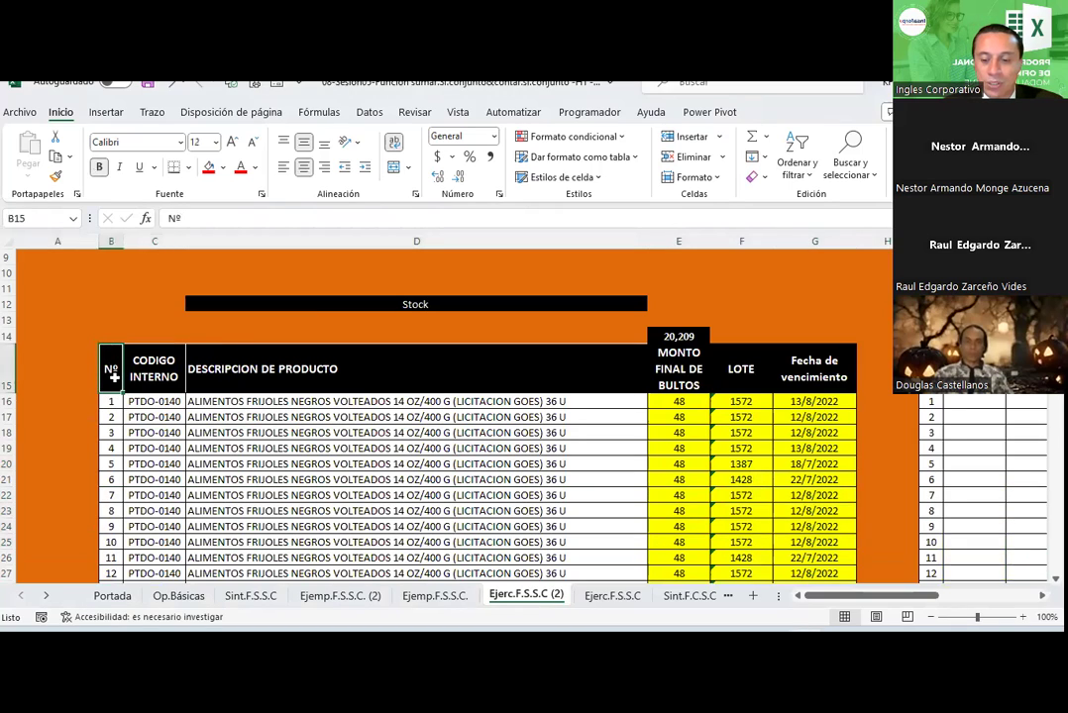
key("ctrl+shift+Right")
key("ctrl+shift+Down")
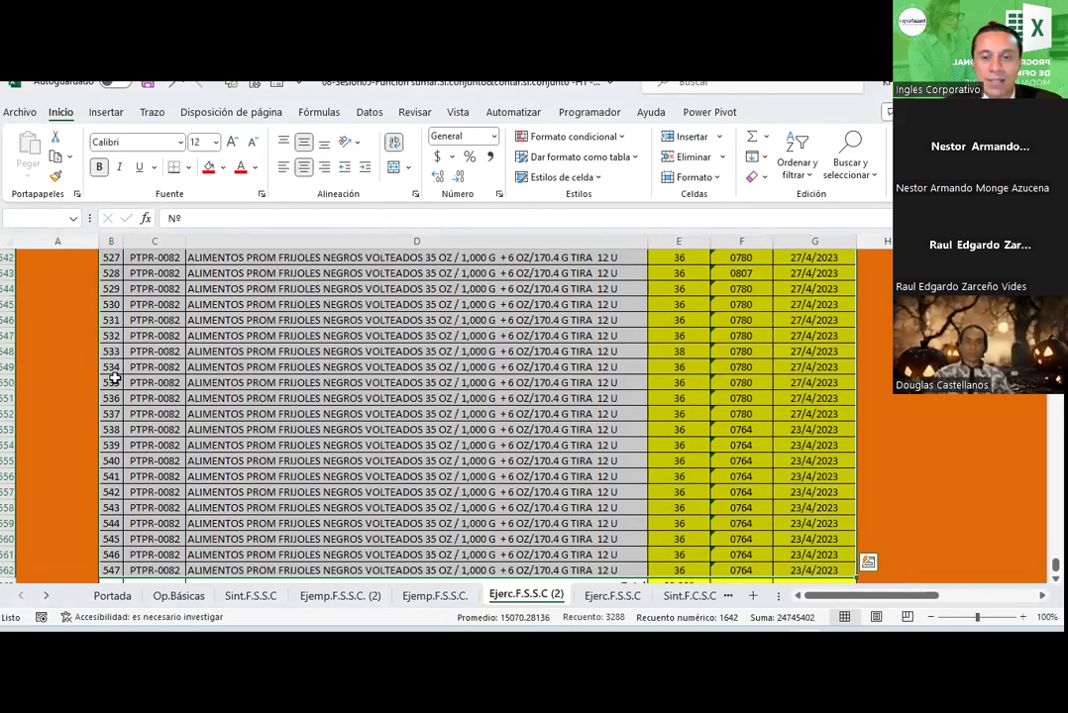
left_click(370, 112)
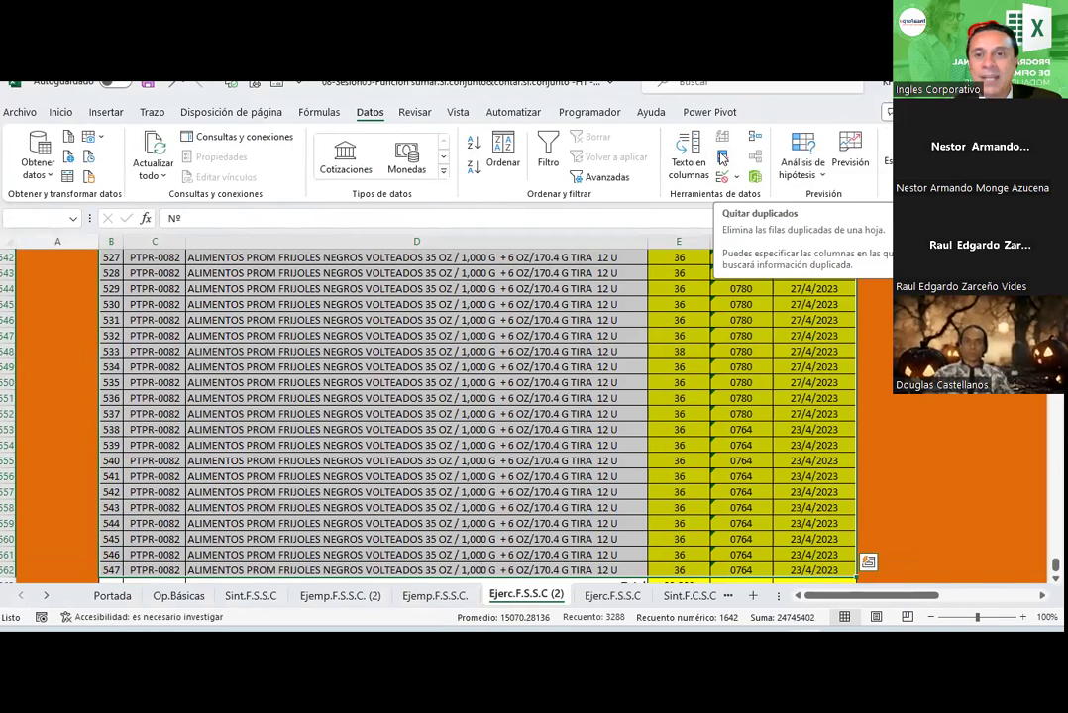
left_click(722, 158)
left_click(445, 264)
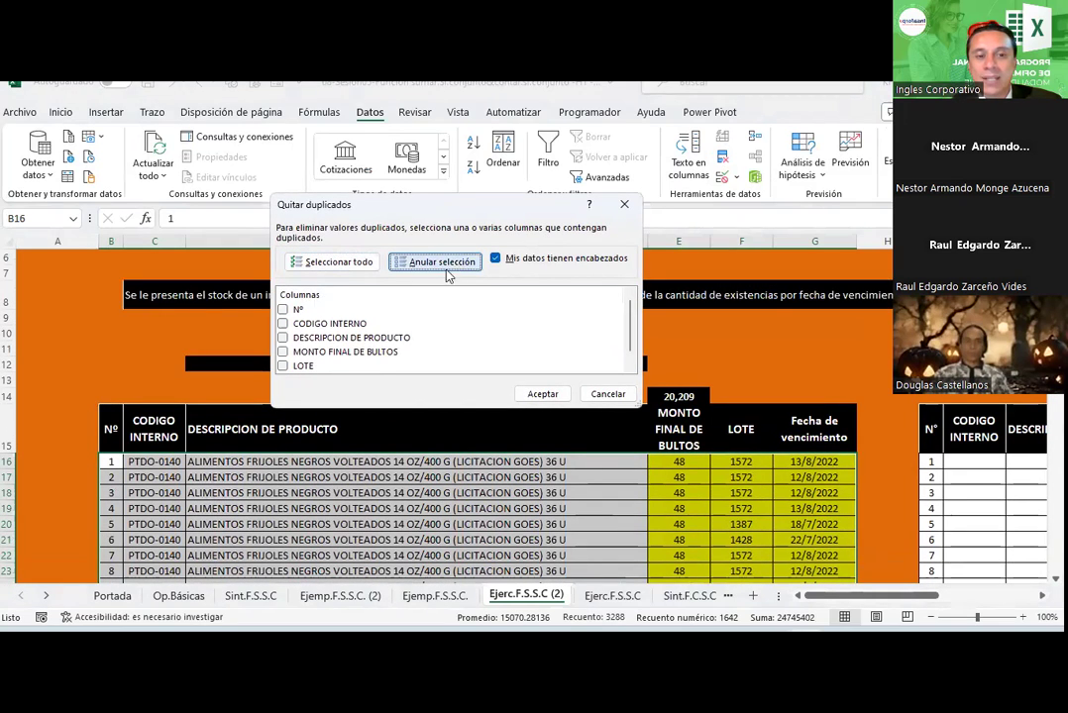
left_click(342, 328)
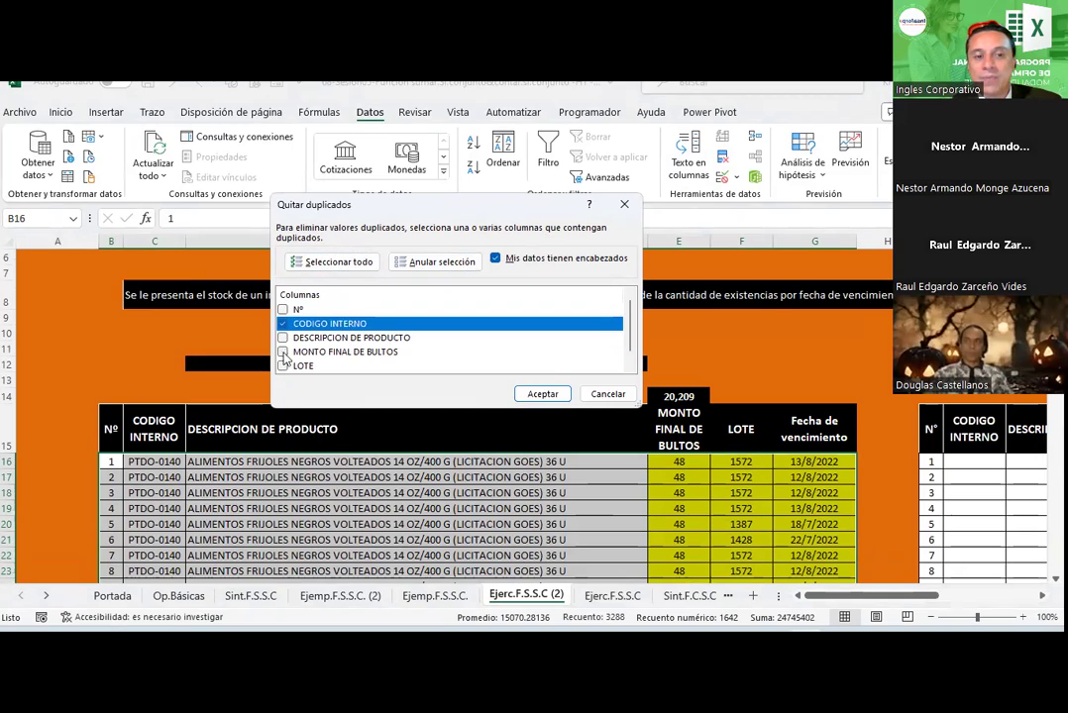
left_click(285, 367)
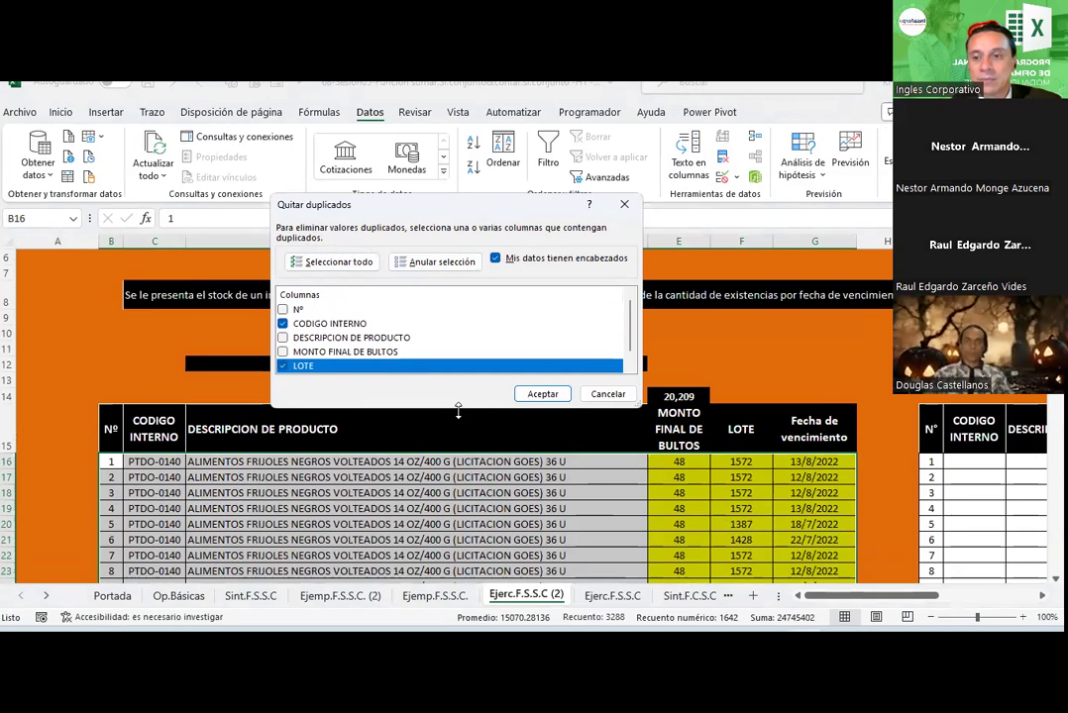
left_click(542, 395)
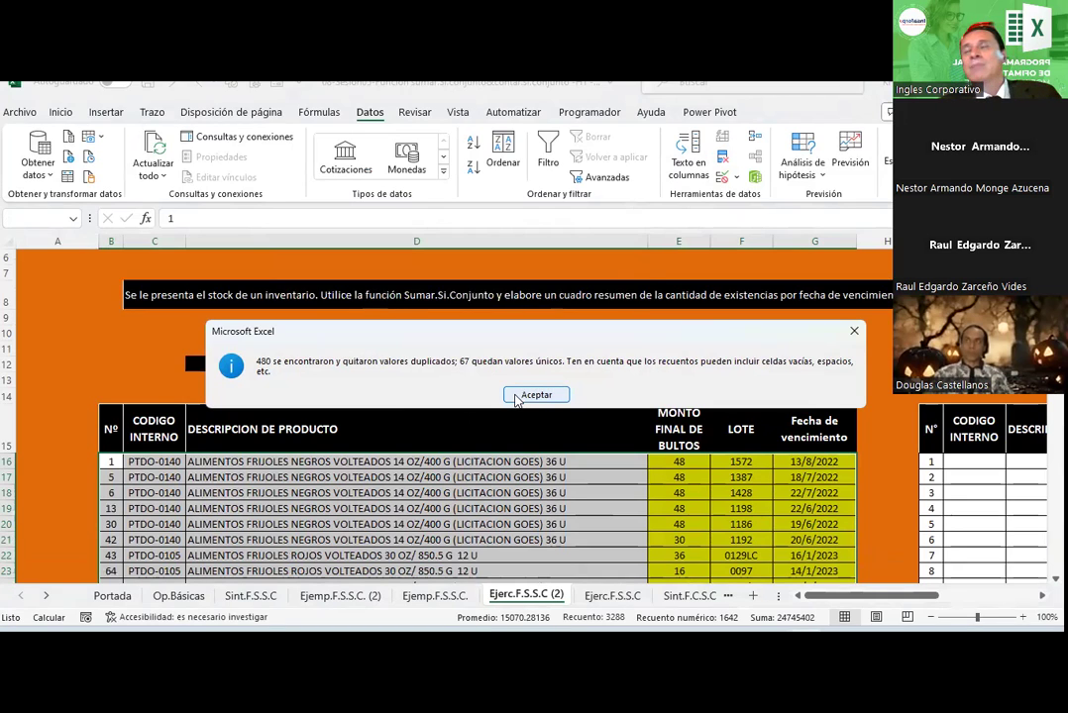
Step: Copy the 67 deduplicated rows C16:F82, CODIGO INTERNO through Fecha de vencimiento
left_click(514, 396)
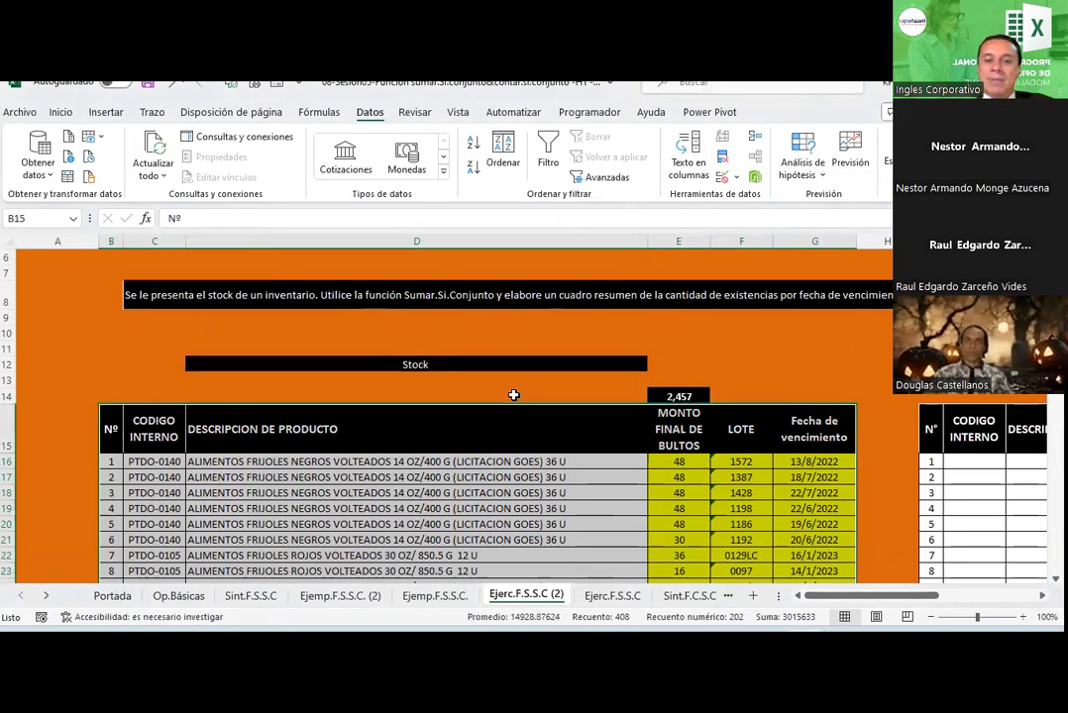
scroll(514, 395, "down", 2)
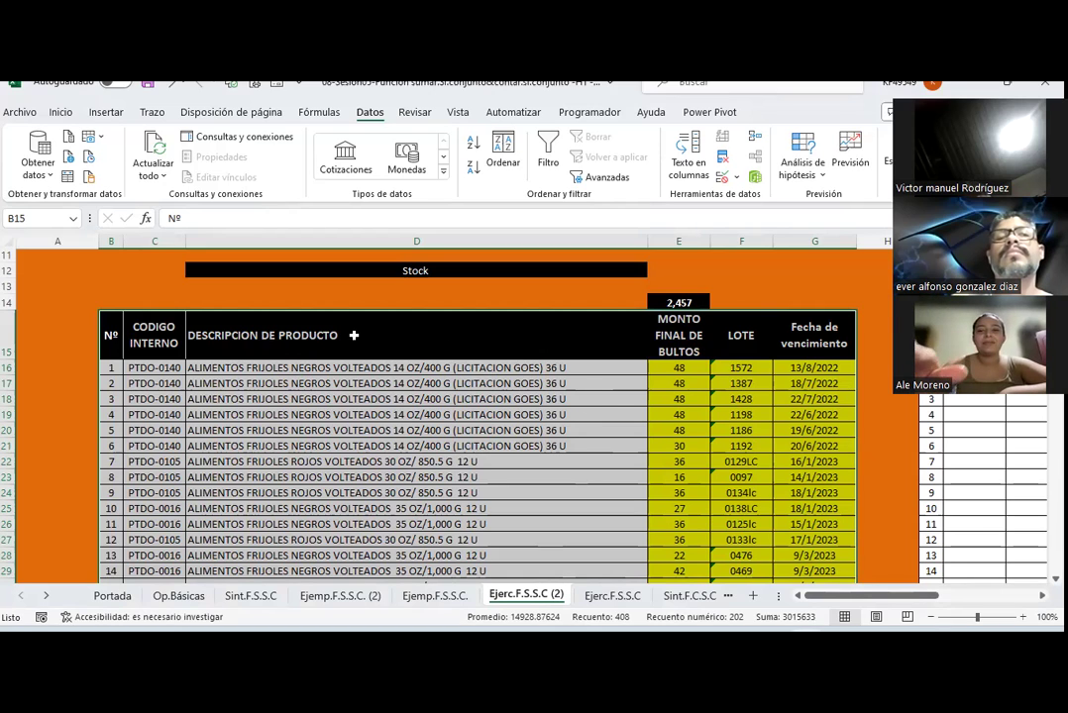
left_click_drag(159, 369, 707, 554)
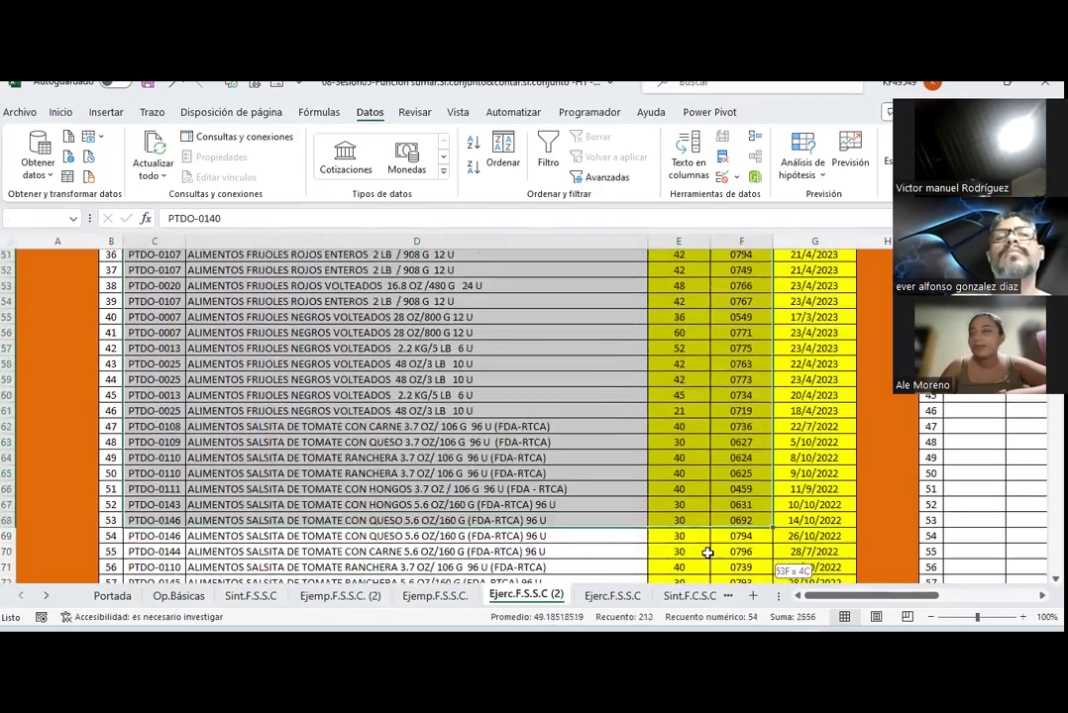
left_click_drag(707, 552, 727, 535)
key("ctrl+c")
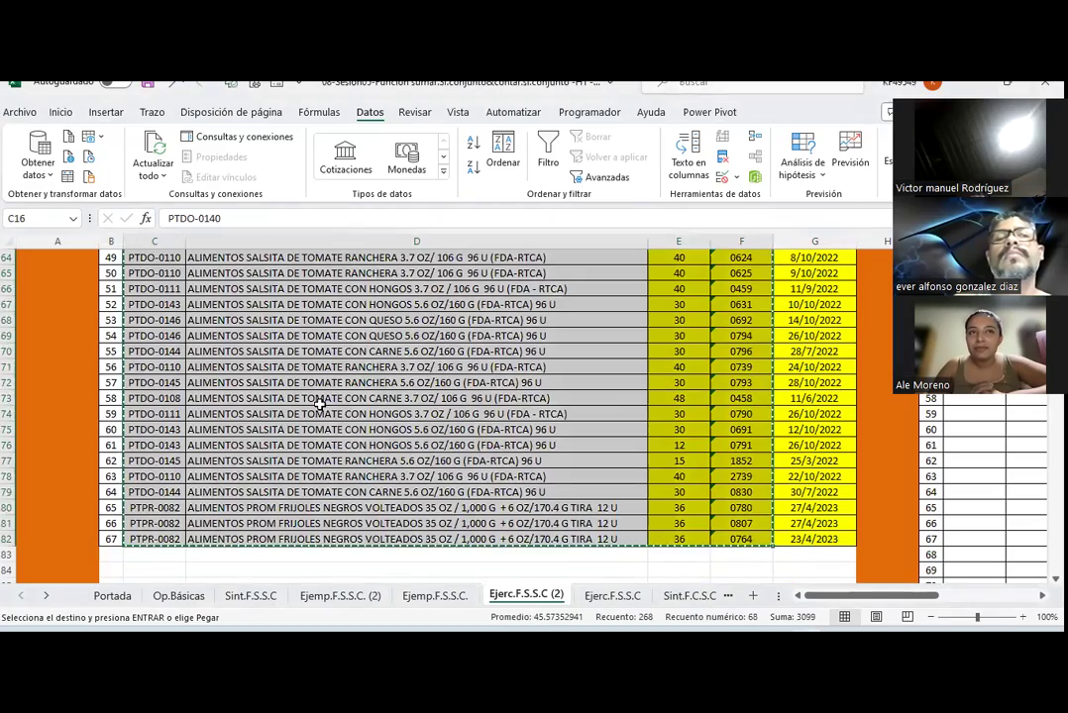
scroll(319, 403, "up", 6)
scroll(319, 403, "up", 4)
scroll(319, 403, "up", 5)
Step: Undo the earlier duplicate removal and select the whole stock table
scroll(319, 403, "up", 1)
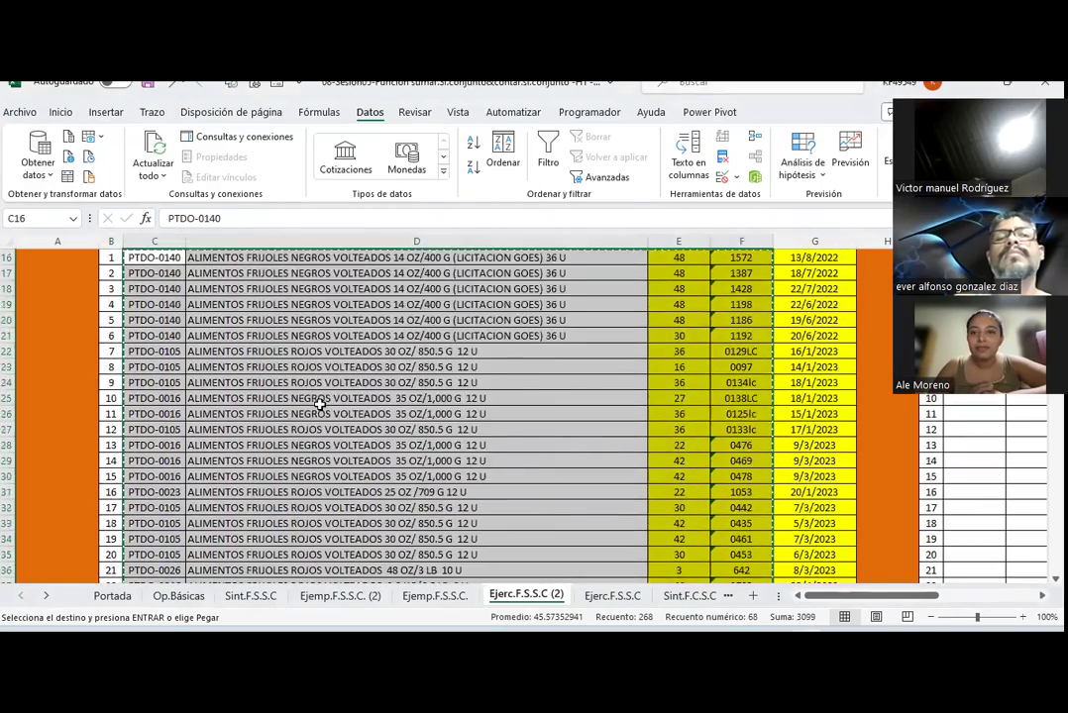
scroll(319, 403, "up", 5)
scroll(317, 436, "down", 1)
key("Escape")
key("ctrl+a")
scroll(310, 439, "down", 3)
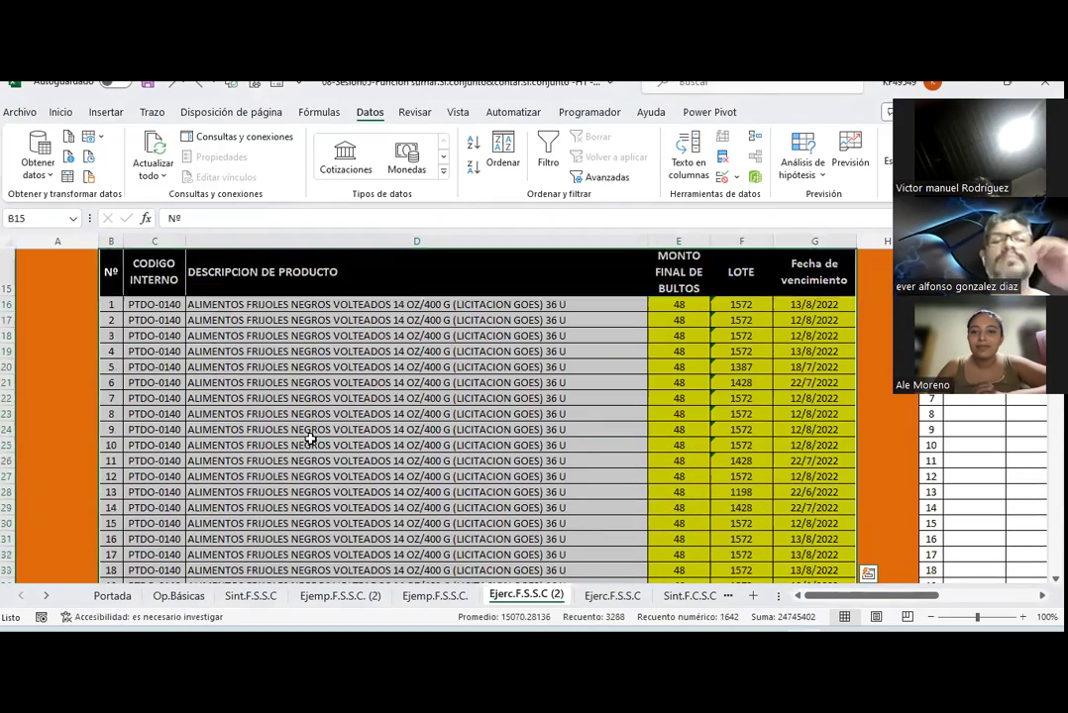
scroll(310, 438, "down", 12)
scroll(310, 439, "down", 13)
scroll(310, 439, "down", 8)
scroll(310, 438, "down", 15)
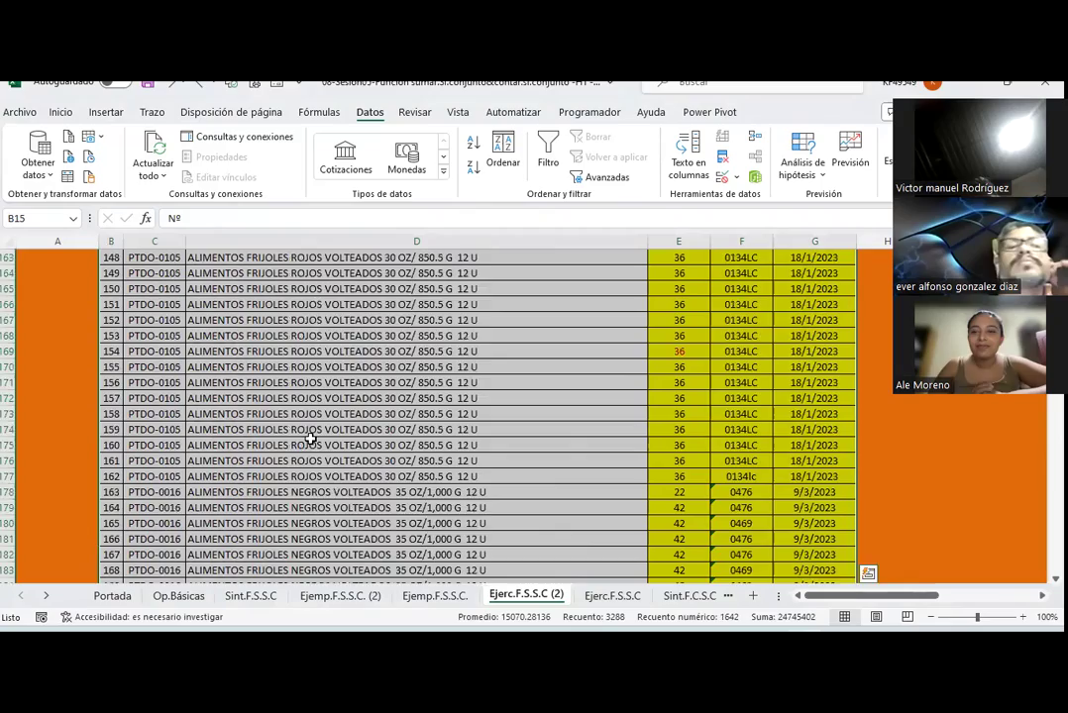
scroll(310, 439, "down", 15)
scroll(310, 439, "down", 12)
scroll(310, 439, "down", 12)
scroll(310, 439, "down", 11)
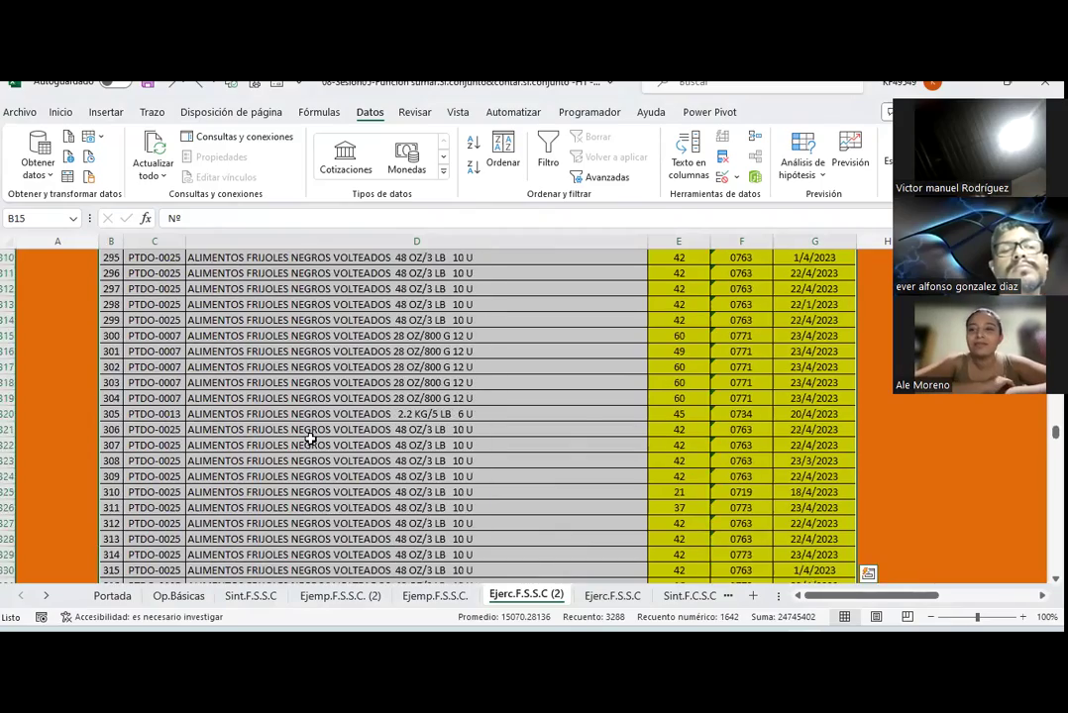
scroll(310, 439, "up", 13)
scroll(311, 439, "up", 18)
scroll(310, 439, "up", 12)
scroll(310, 439, "up", 16)
scroll(310, 439, "up", 13)
scroll(311, 439, "up", 5)
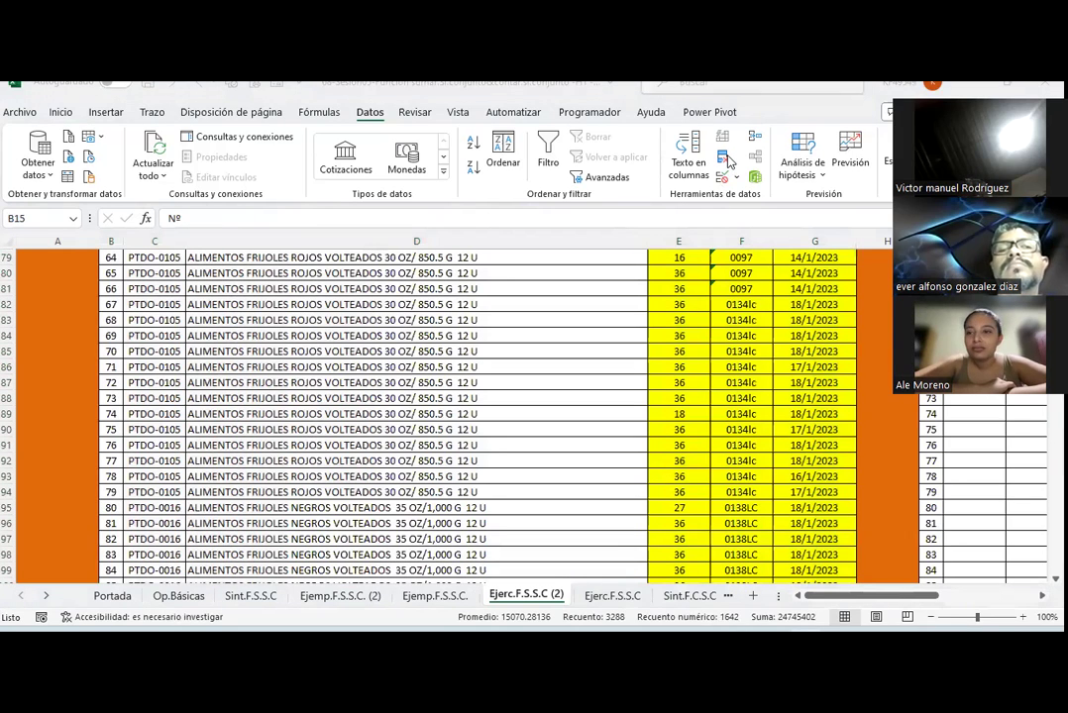
key("ctrl+a")
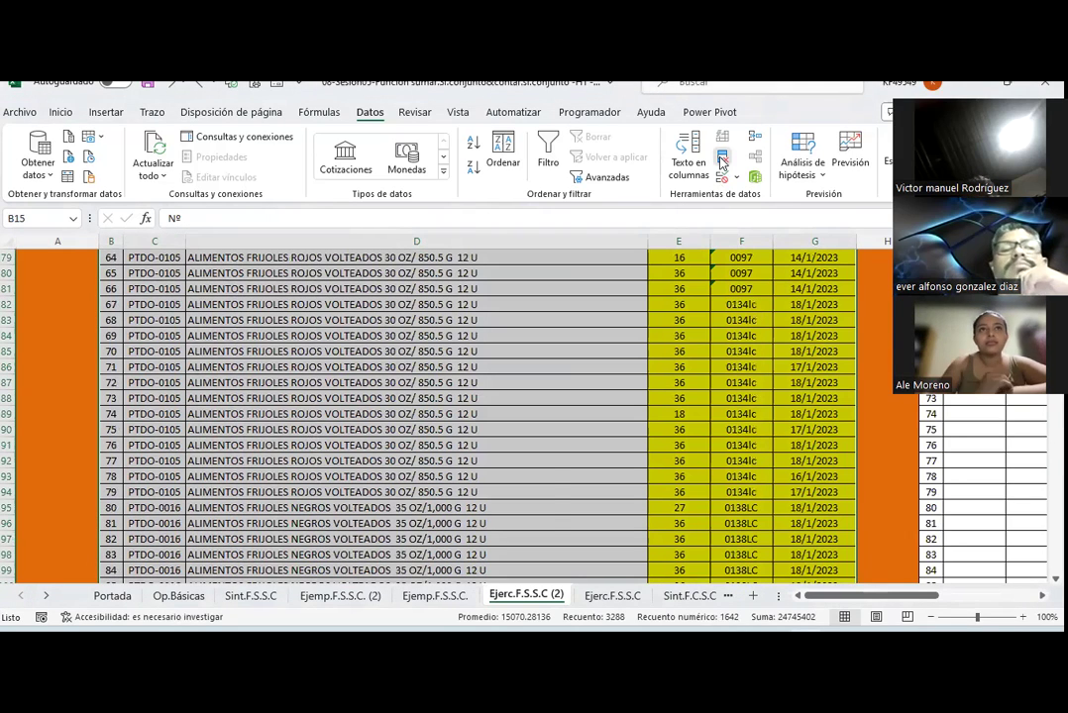
Step: Remove duplicates again, comparing only CODIGO INTERNO and LOTE
left_click(722, 159)
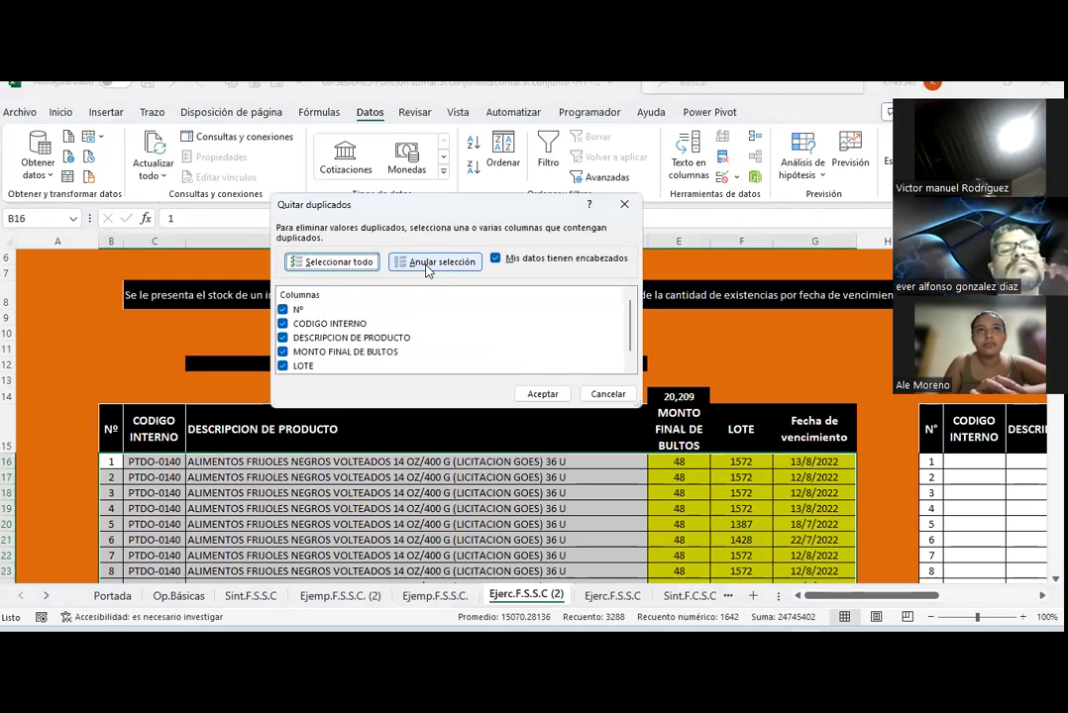
left_click(428, 265)
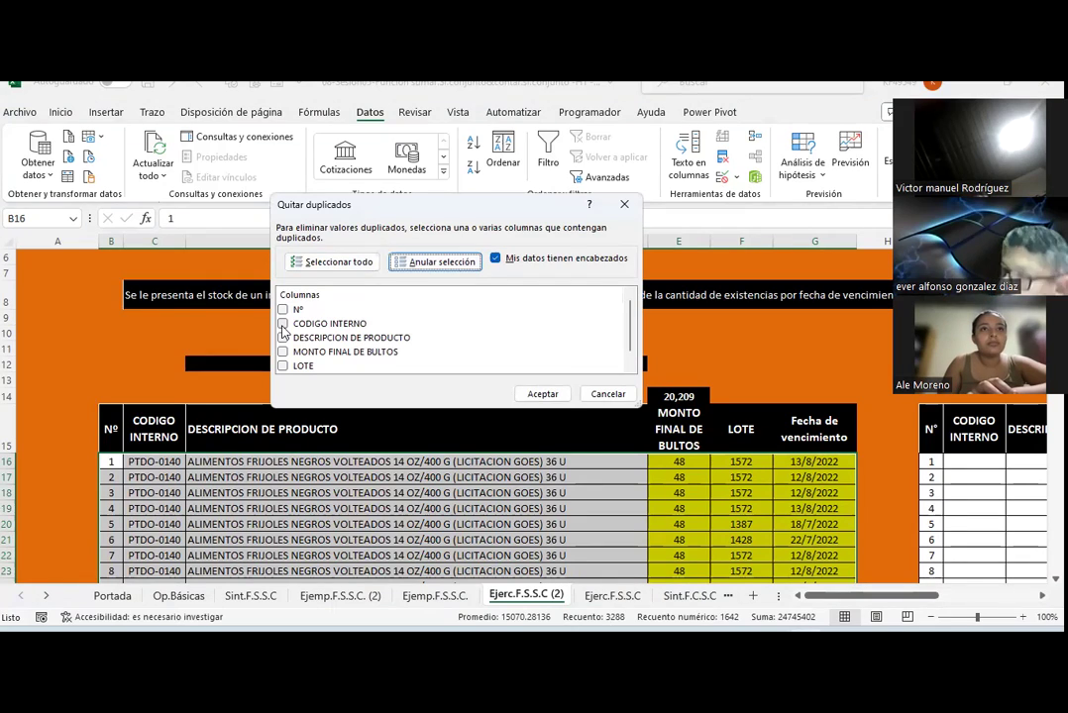
left_click(283, 325)
left_click(284, 367)
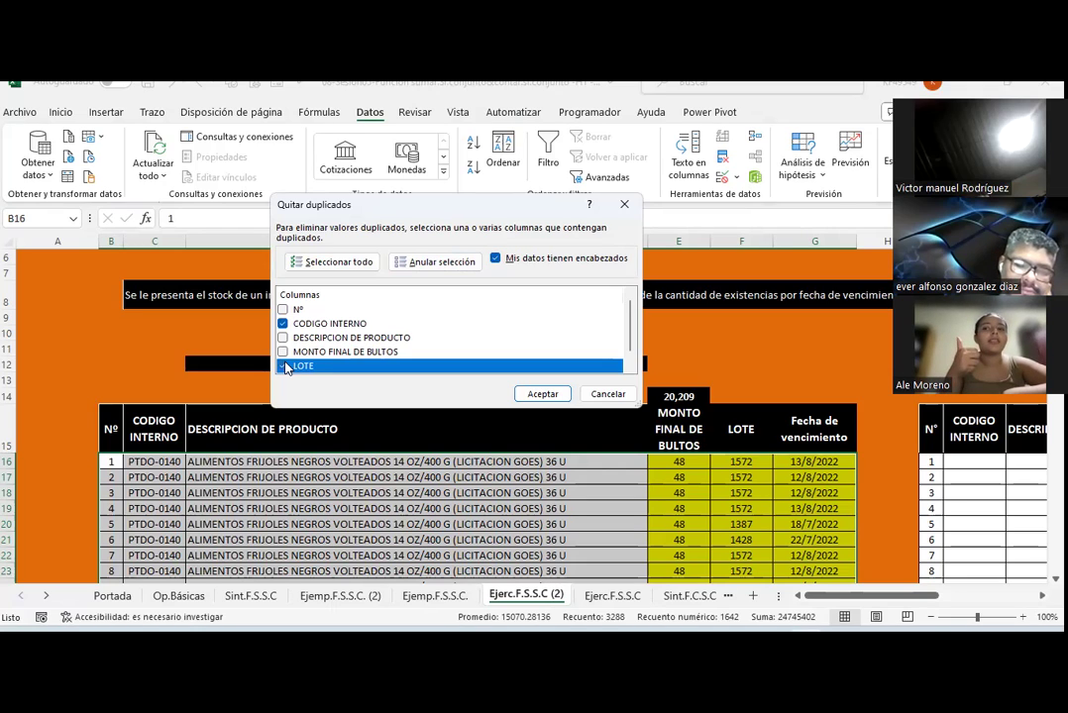
left_click(551, 393)
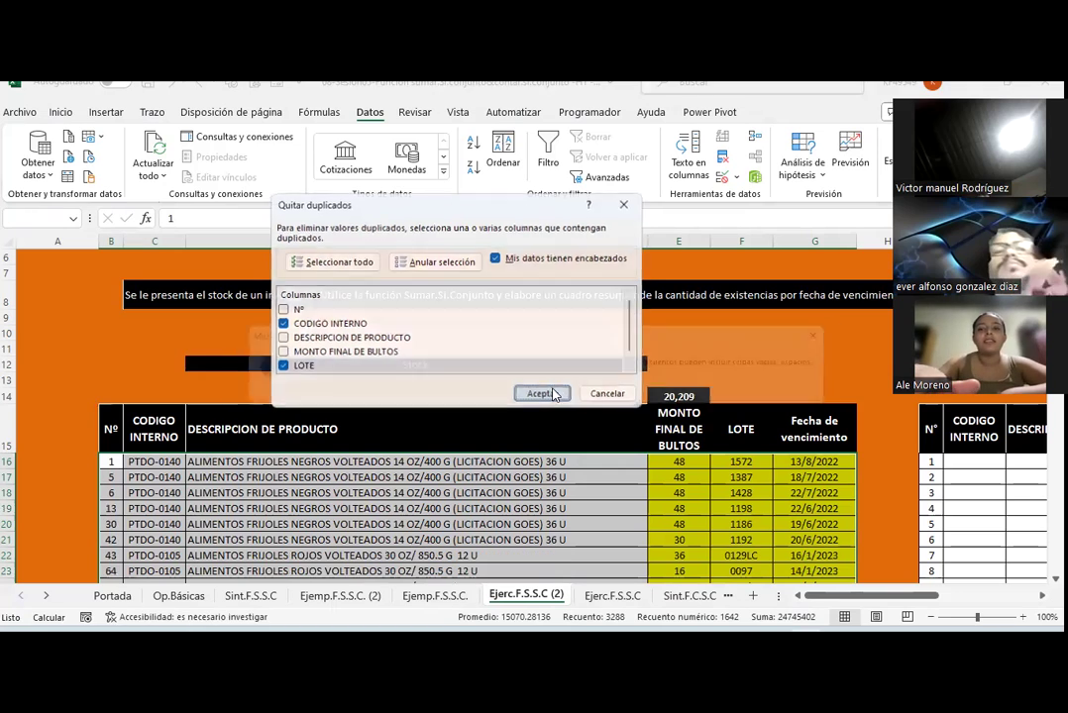
Step: Copy the deduplicated stock rows C16:G82 using Inicio > Copiar
left_click(551, 394)
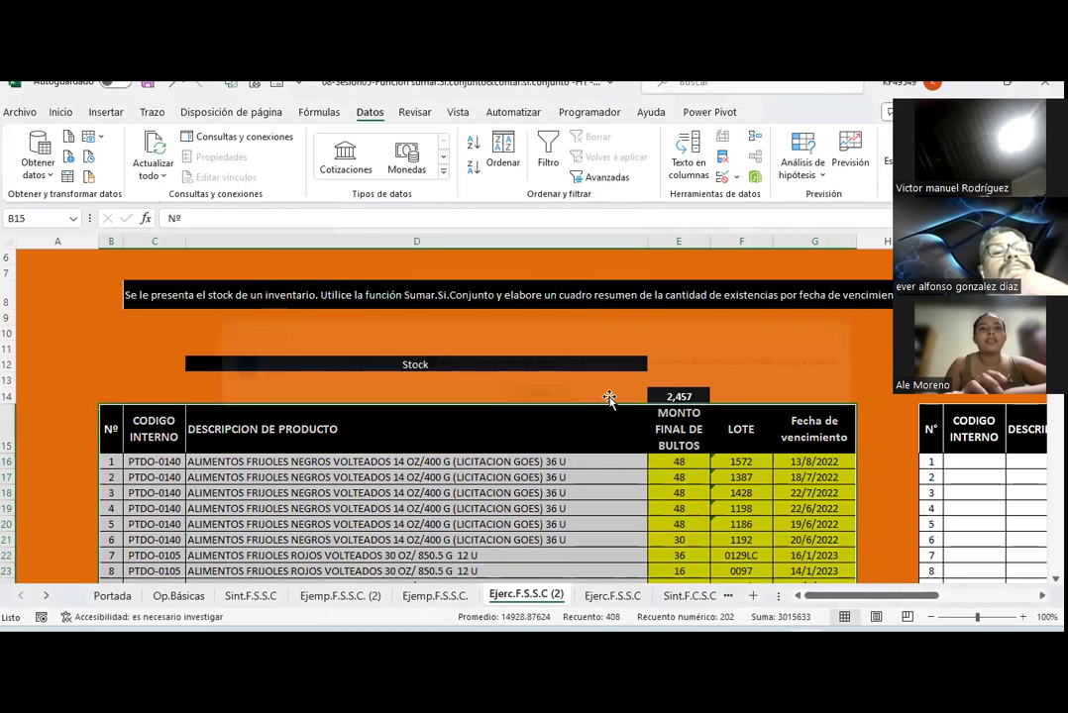
scroll(218, 405, "down", 2)
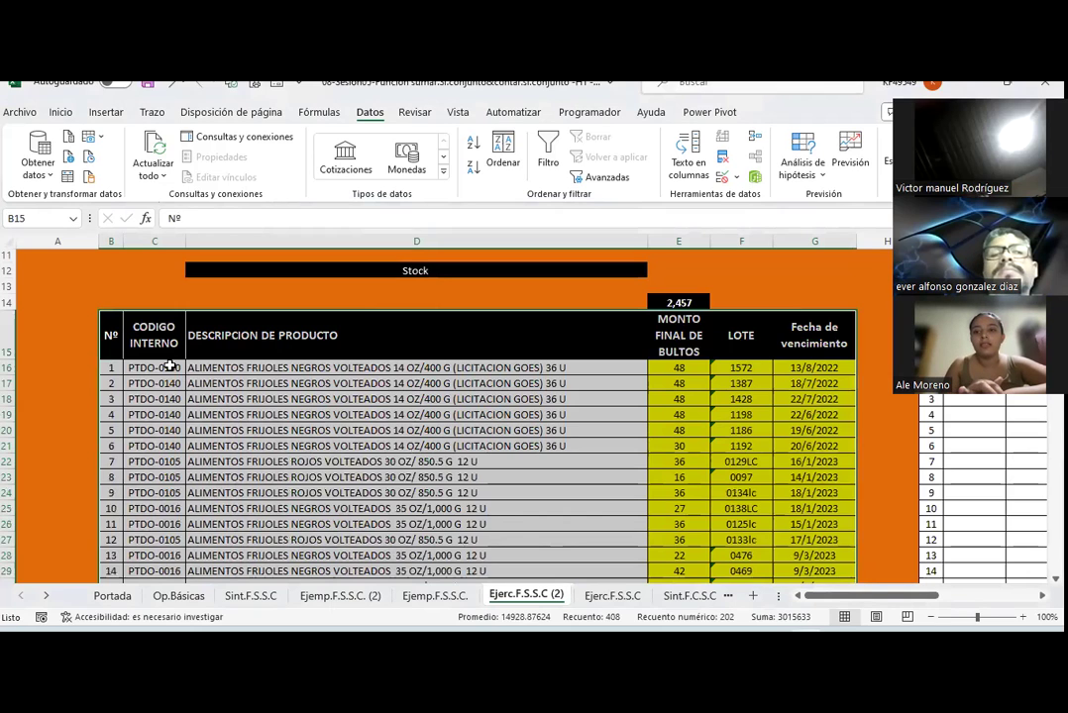
left_click_drag(170, 367, 684, 479)
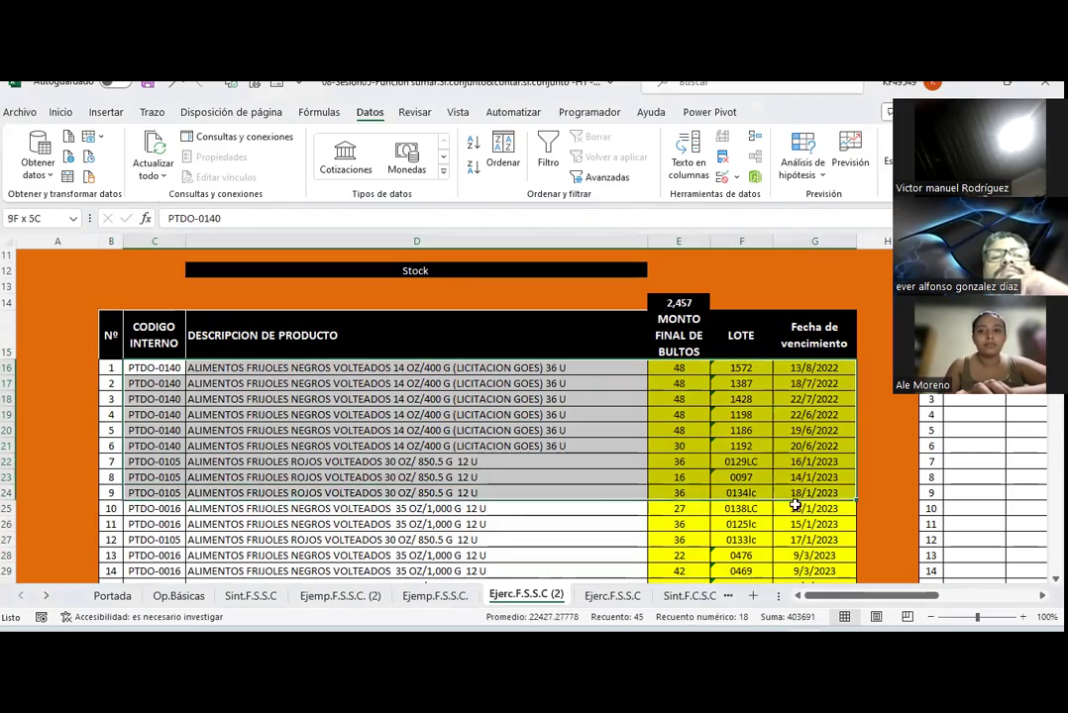
left_click_drag(684, 479, 798, 553)
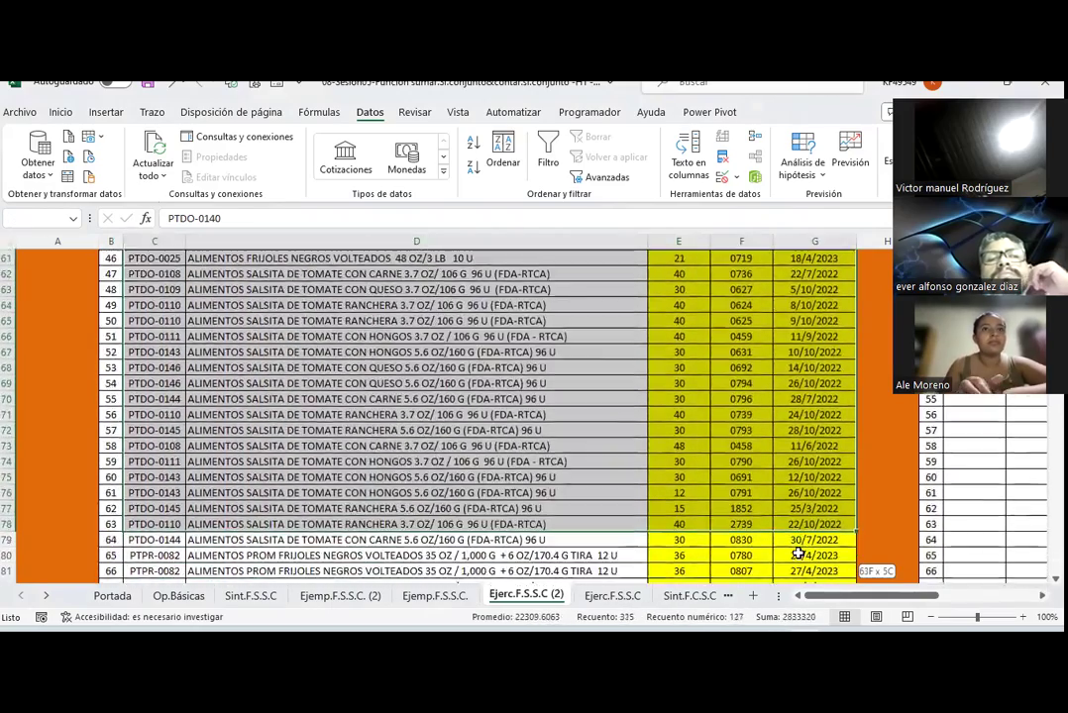
left_click_drag(798, 554, 798, 527)
left_click(60, 112)
left_click(56, 136)
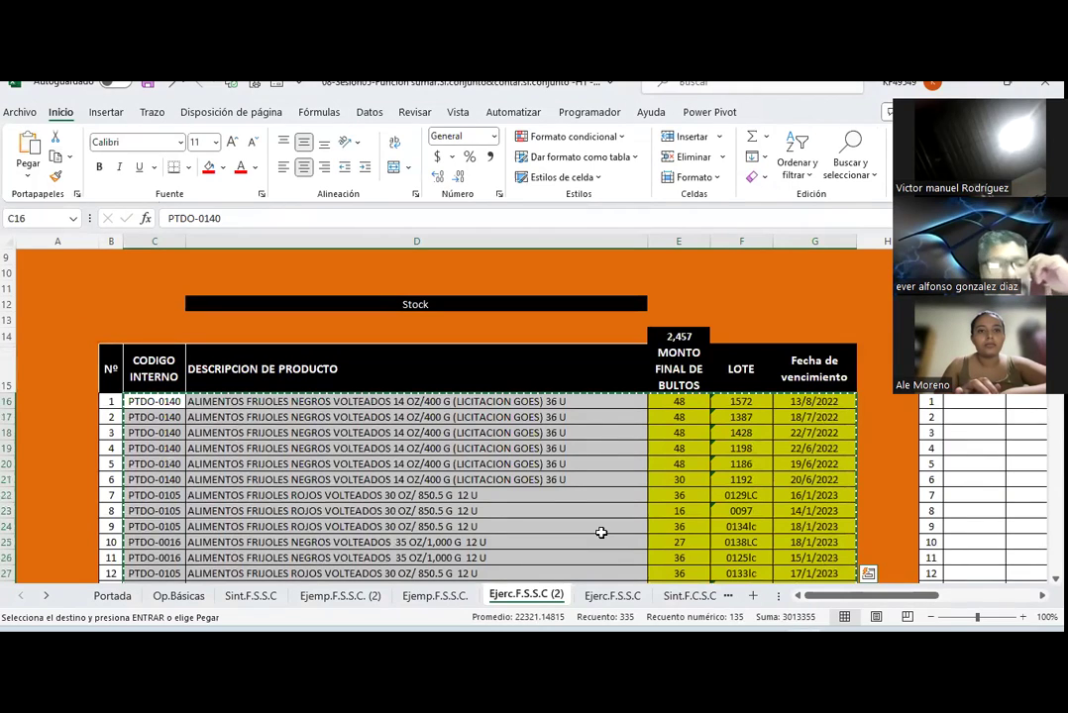
Step: Paste the copied rows as values at J16 on Ejerc.F.S.S.C, then return to Ejerc.F.S.S.C (2)
left_click(609, 526)
key("ctrl+Page_Down")
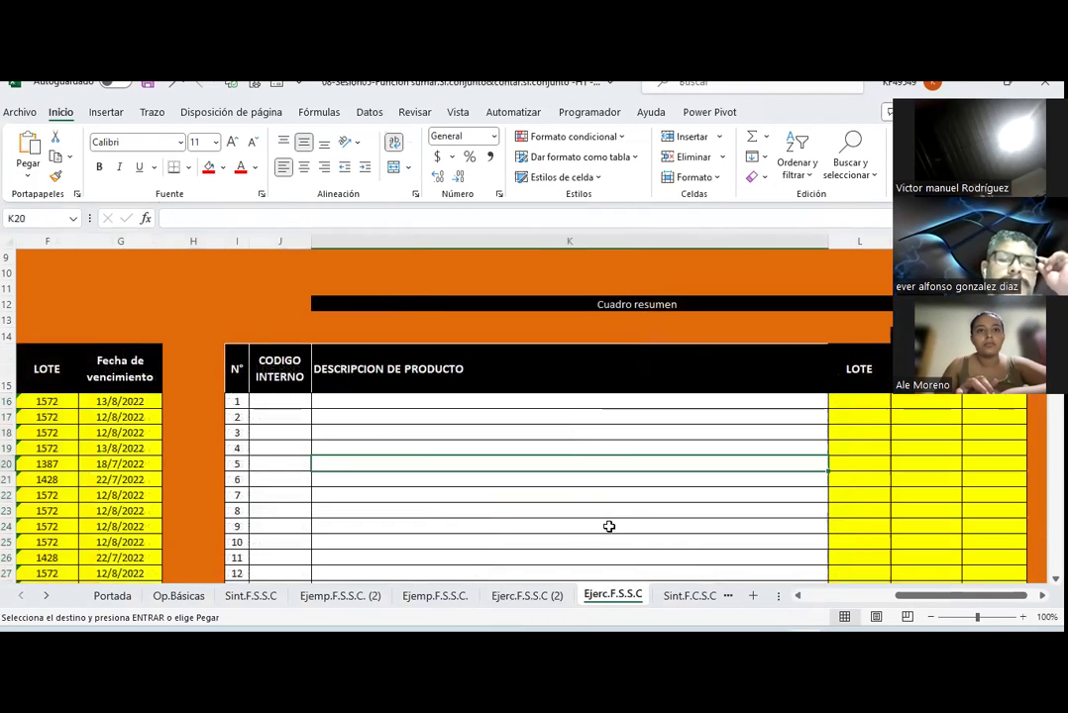
left_click(280, 401)
right_click(280, 401)
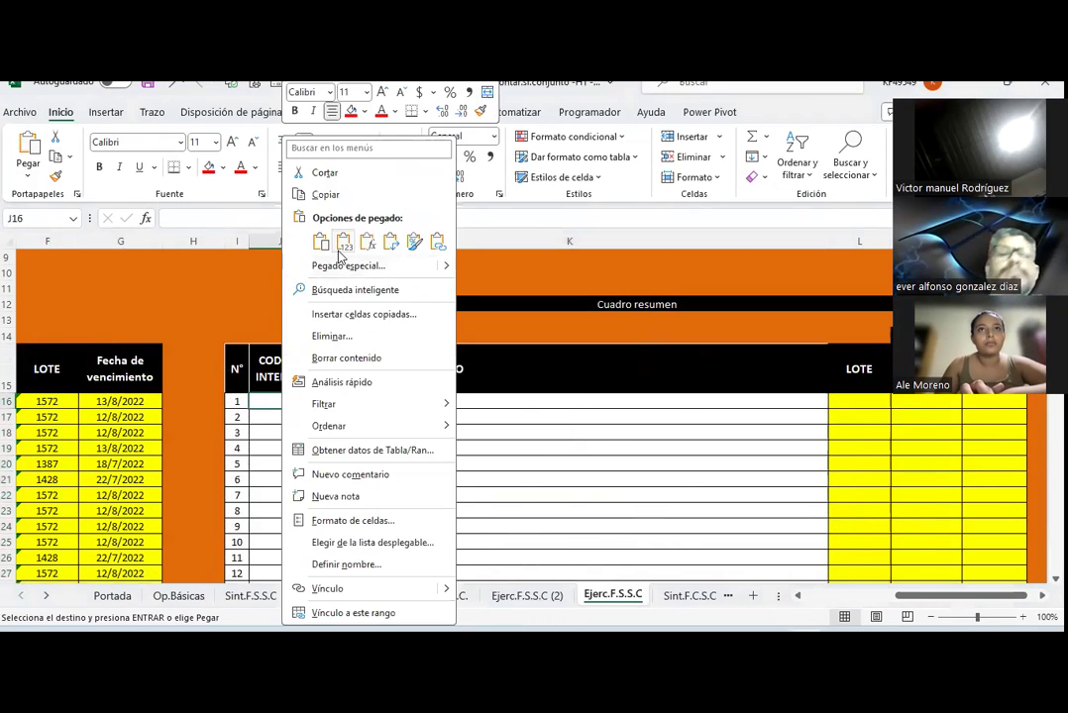
left_click(310, 246)
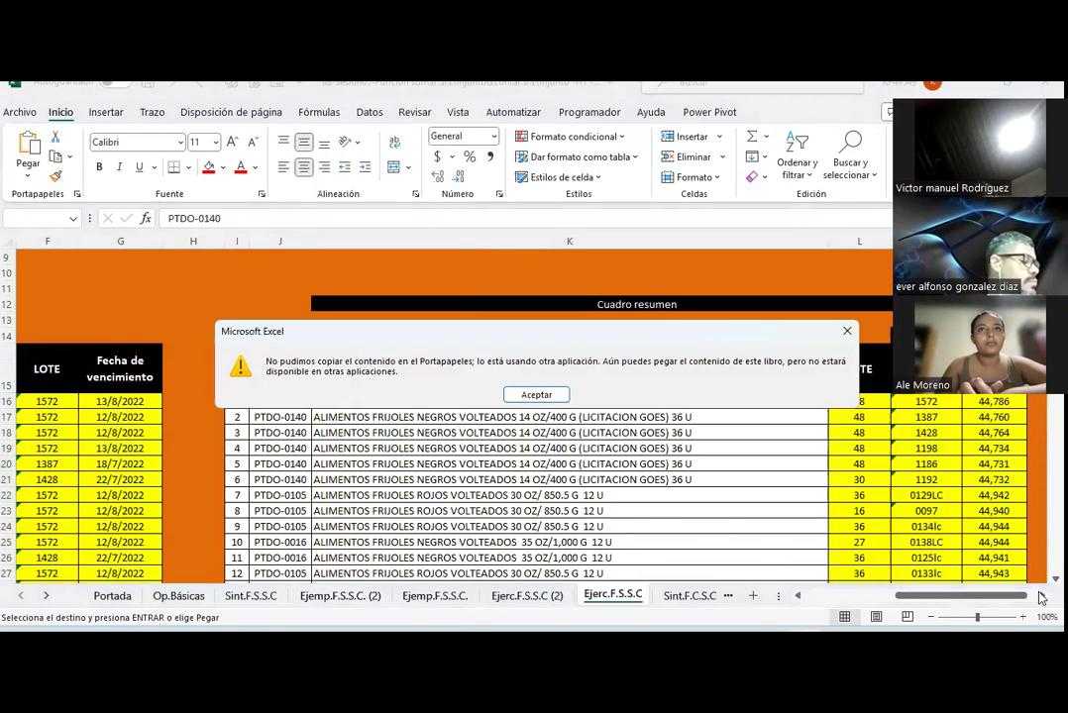
key("Return")
scroll(1041, 597, "right", 4)
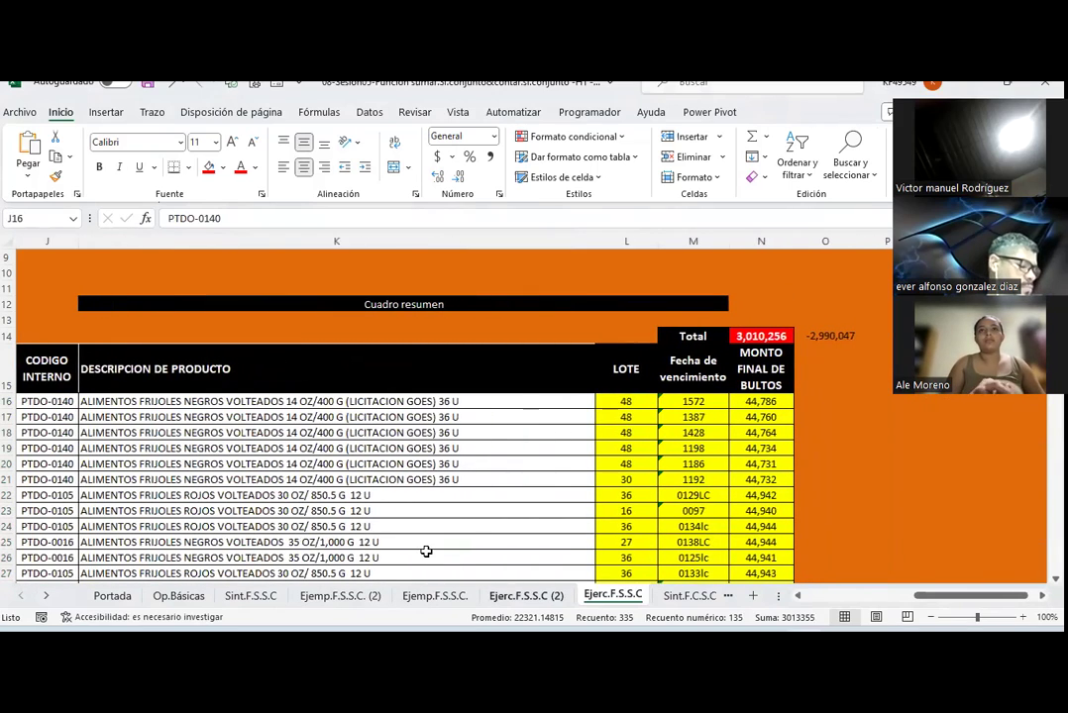
key("ctrl+Page_Up")
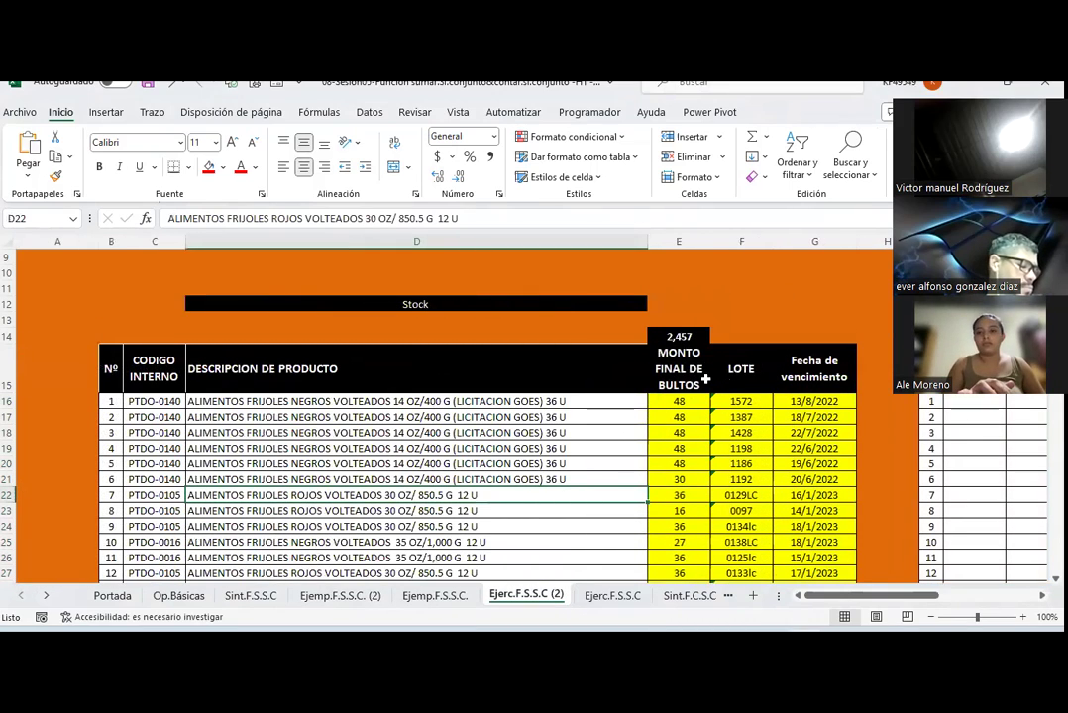
Step: Delete column E, MONTO FINAL DE BULTOS, from the Ejerc.F.S.S.C (2) stock table
left_click(683, 377)
left_click(679, 414)
left_click(679, 402)
double_click(679, 401)
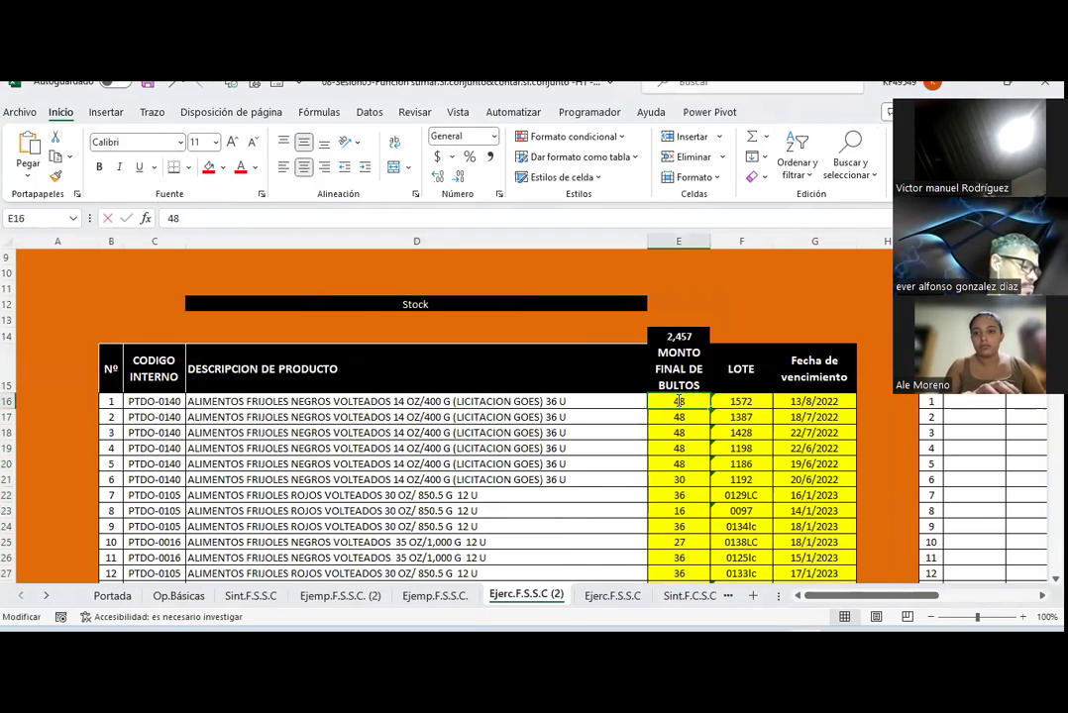
left_click(680, 240)
right_click(681, 240)
key("Escape")
key("ctrl+minus")
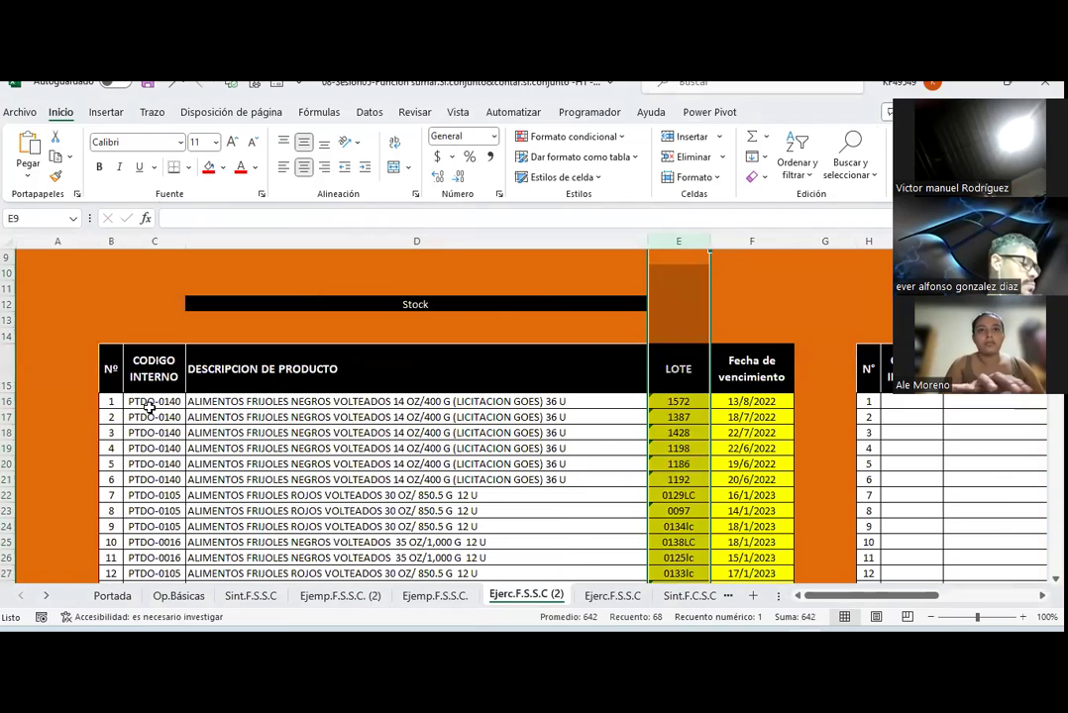
left_click_drag(149, 407, 436, 543)
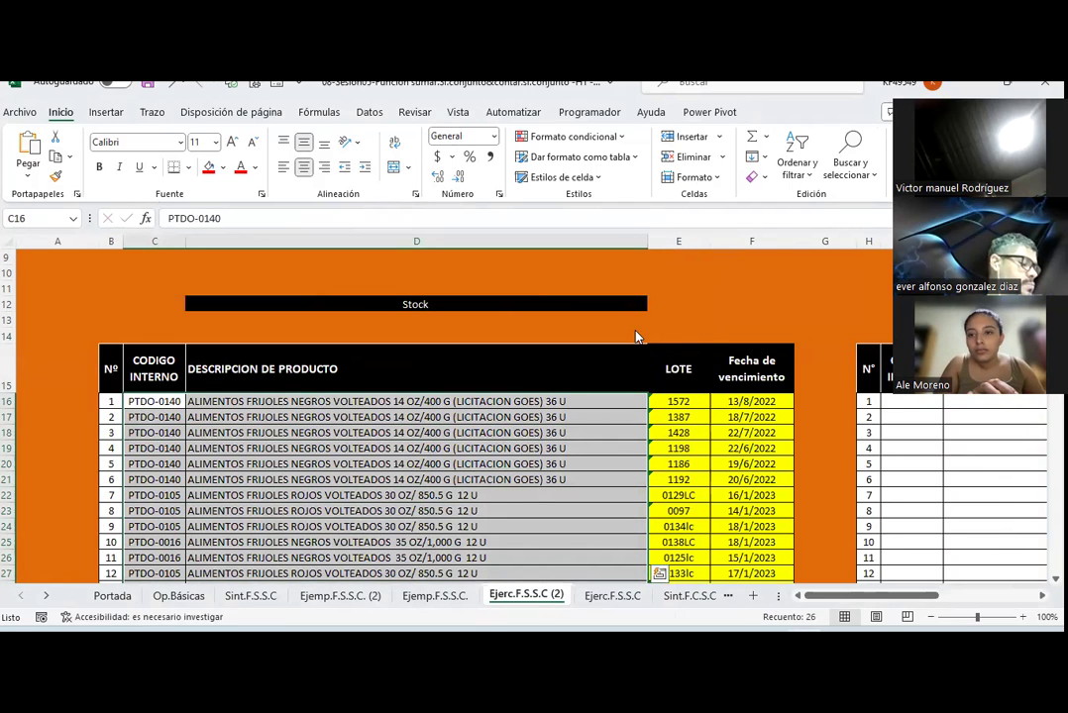
left_click(612, 596)
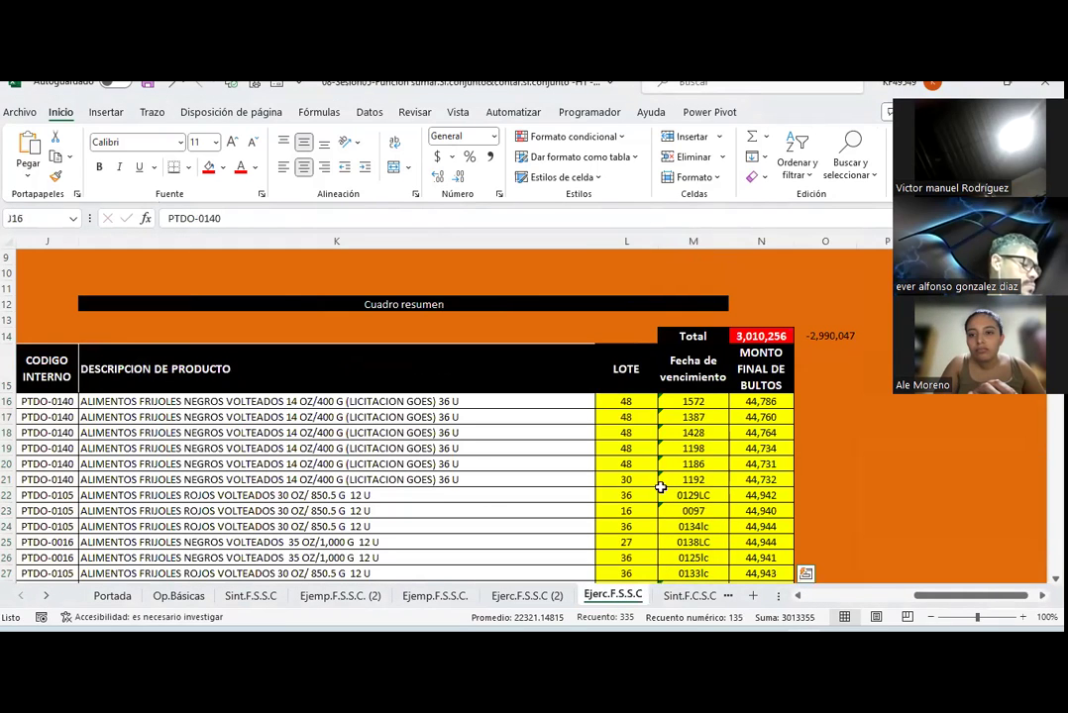
Step: Copy the Stock rows C16:F82, code through expiry date, from Ejerc.F.S.S.C (2)
left_click(527, 596)
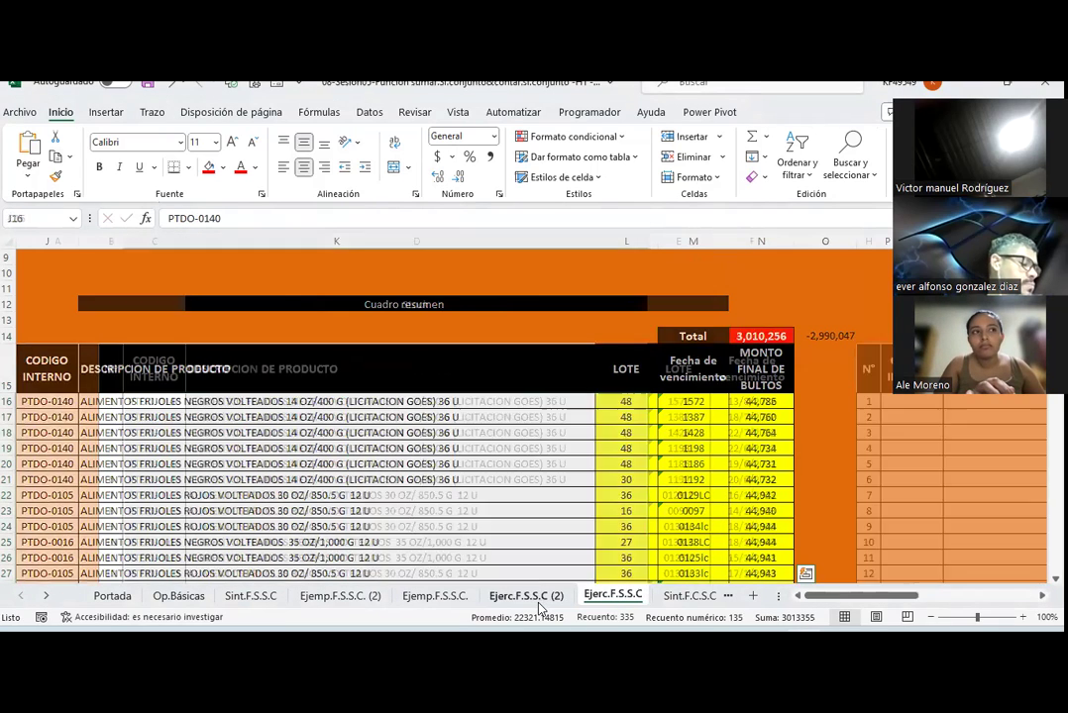
left_click_drag(176, 409, 742, 417)
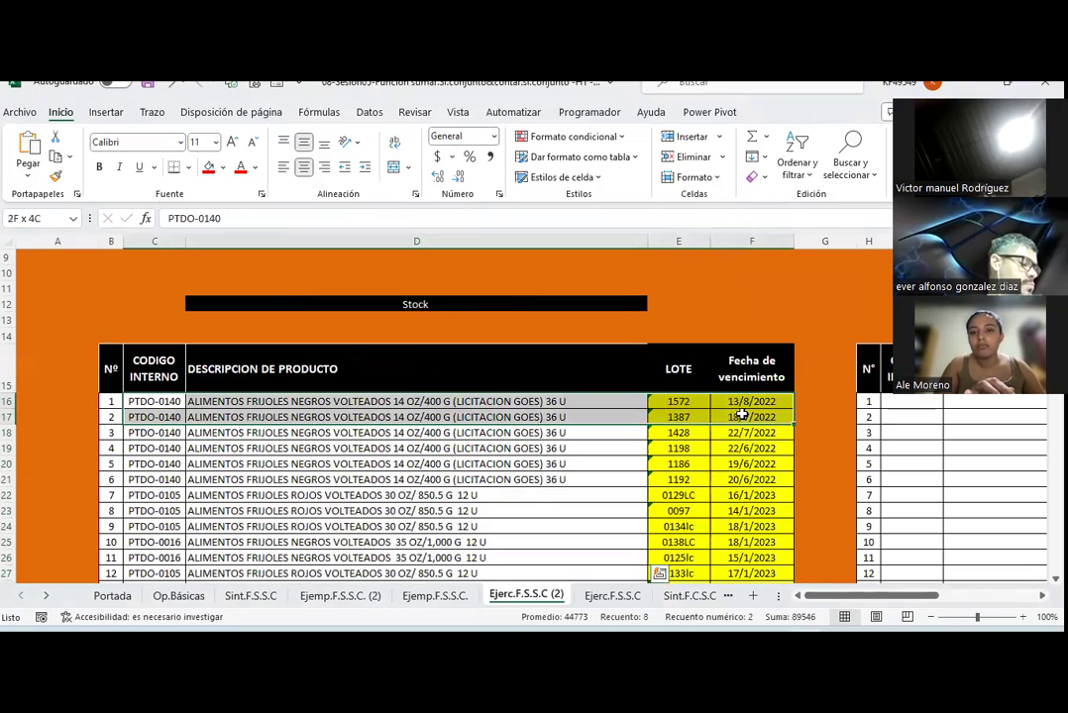
scroll(742, 416, "down", 9)
scroll(742, 416, "down", 9)
key("ctrl+c")
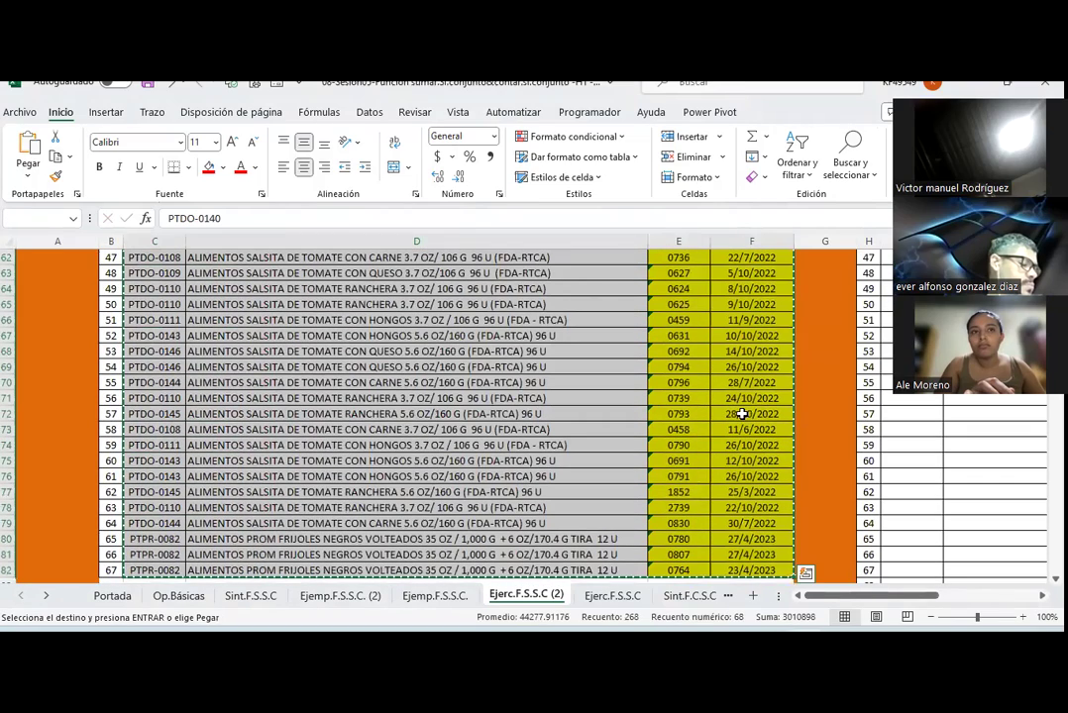
Step: Paste them at J16 in the Cuadro resumen on Ejerc.F.S.S.C, accepting the clipboard warning
left_click(606, 595)
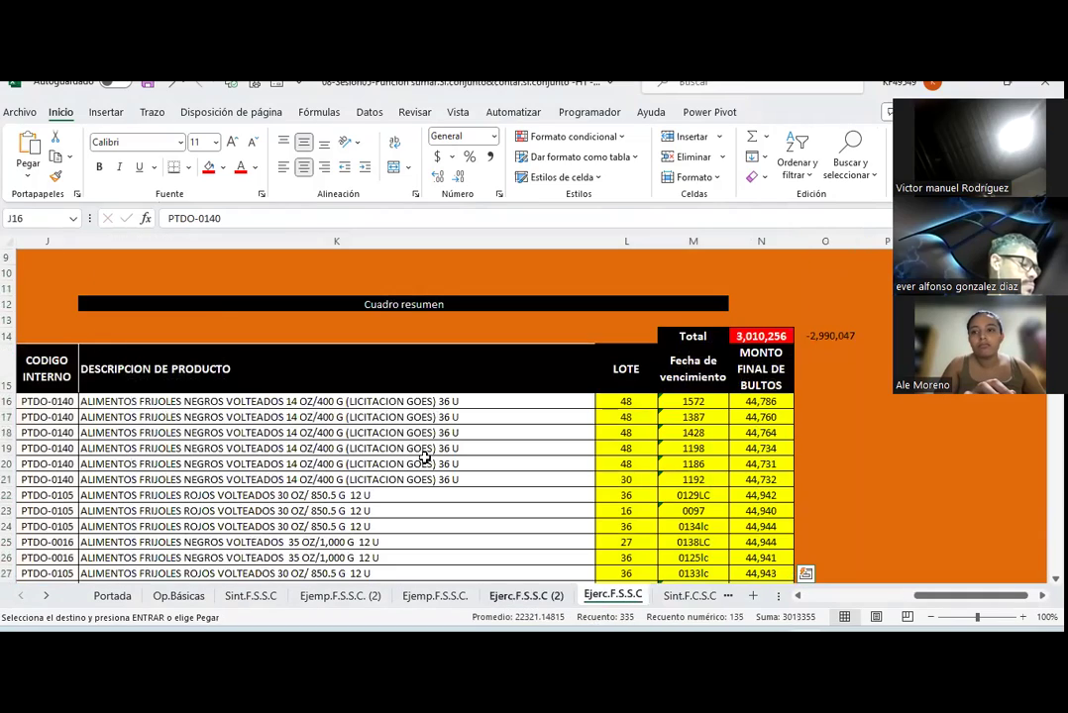
right_click(30, 401)
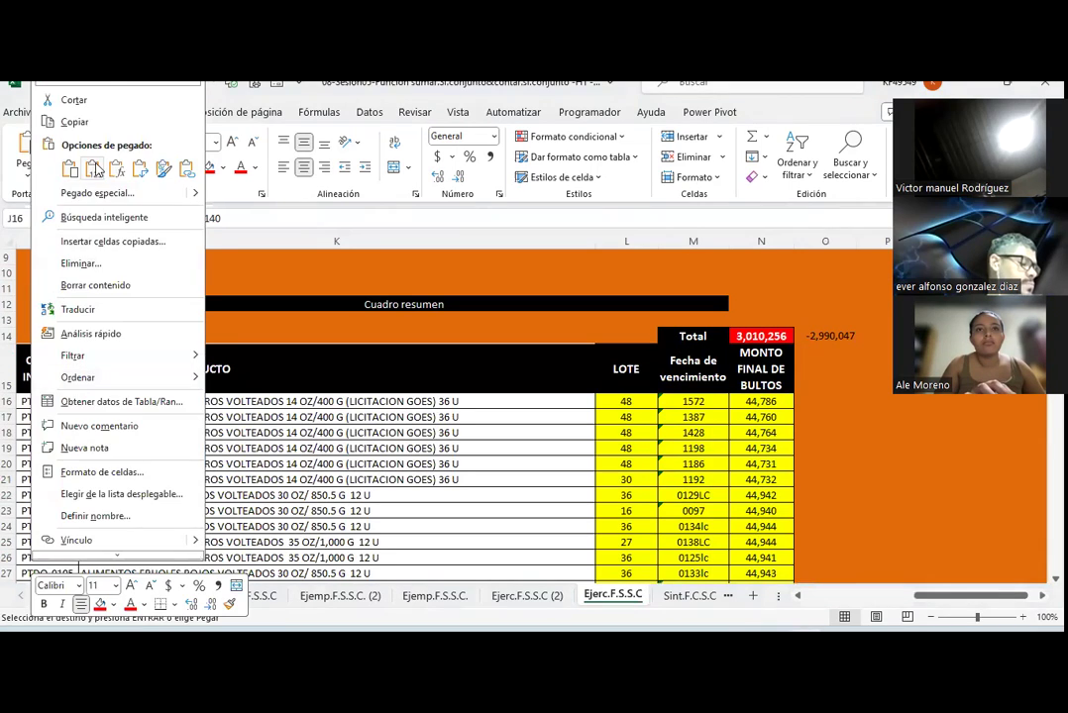
left_click(94, 169)
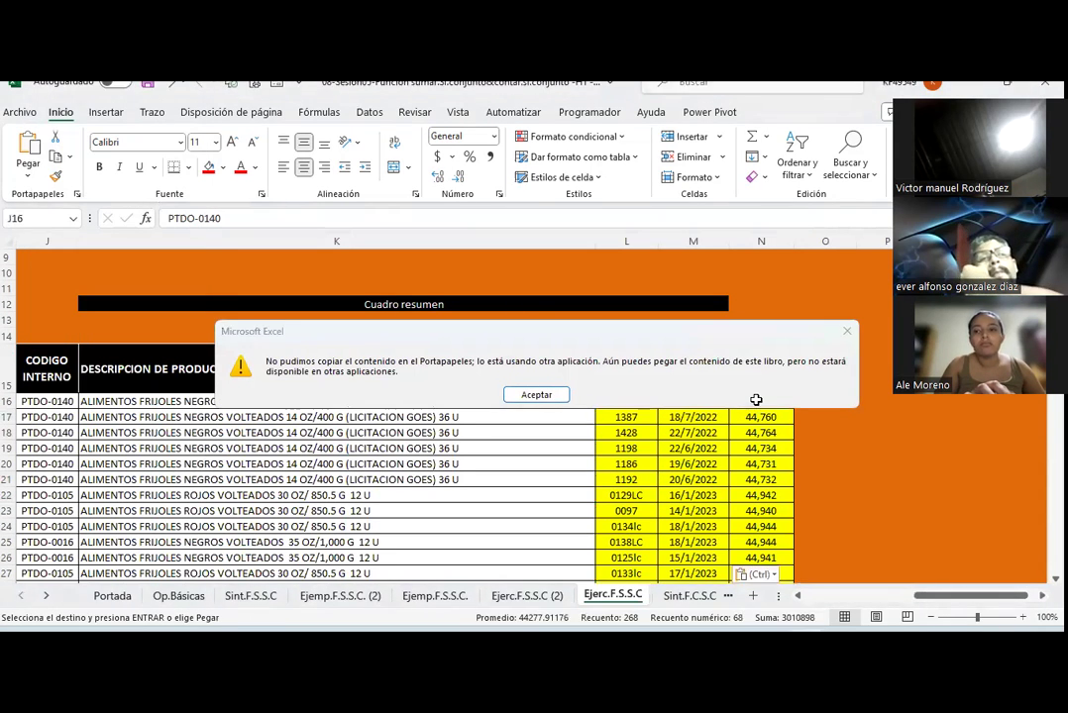
key("Return")
left_click(756, 400)
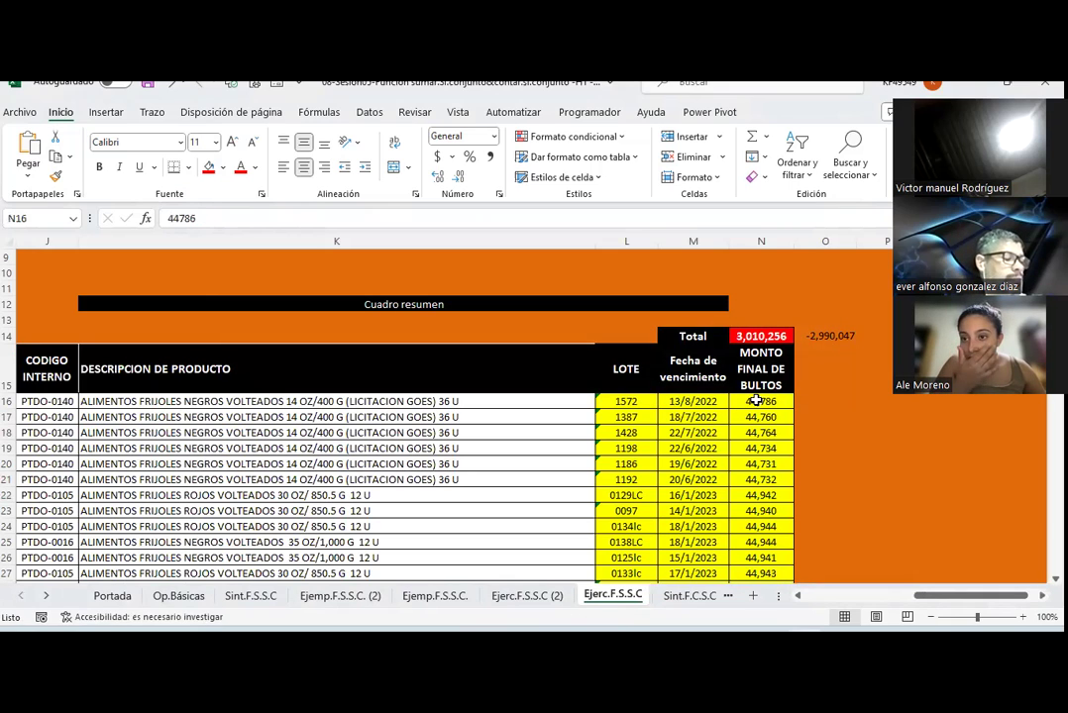
key("ctrl+shift+Down")
key("ctrl+shift+Down")
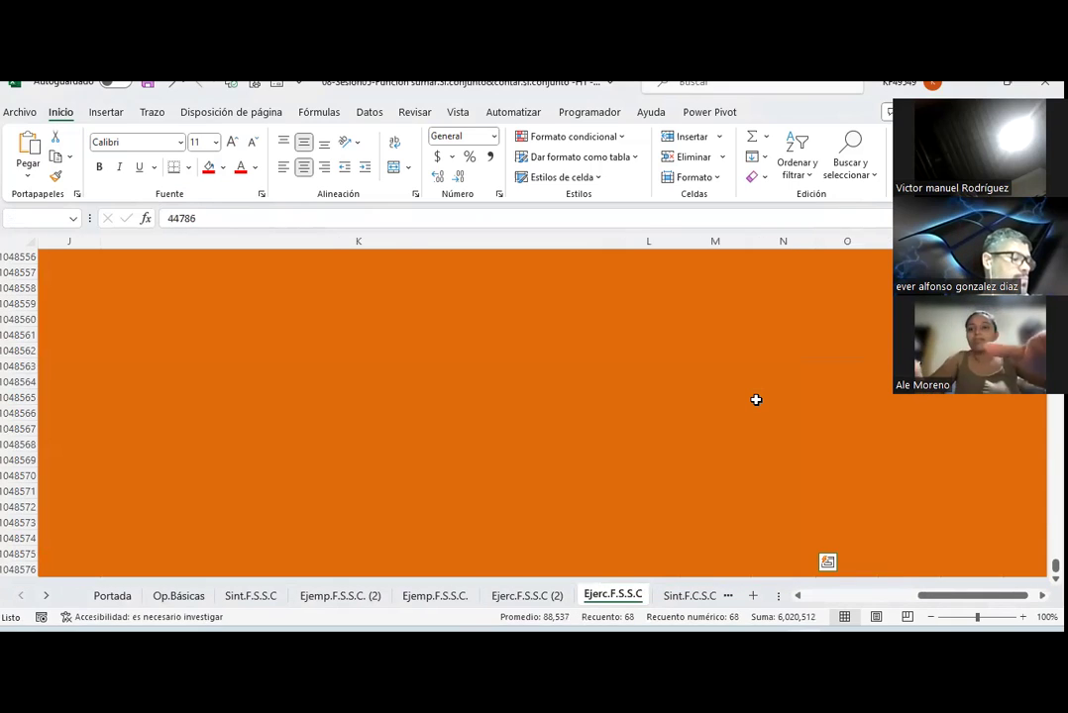
Step: Clear the amount values in column N from N16 down
key("ctrl+shift+Up")
scroll(756, 401, "up", 4)
scroll(755, 401, "up", 3)
scroll(756, 399, "up", 7)
scroll(756, 399, "up", 8)
scroll(756, 399, "up", 3)
mouse_move(756, 399)
left_mouse_down()
mouse_move(766, 615)
mouse_move(769, 548)
left_mouse_up()
key("Delete")
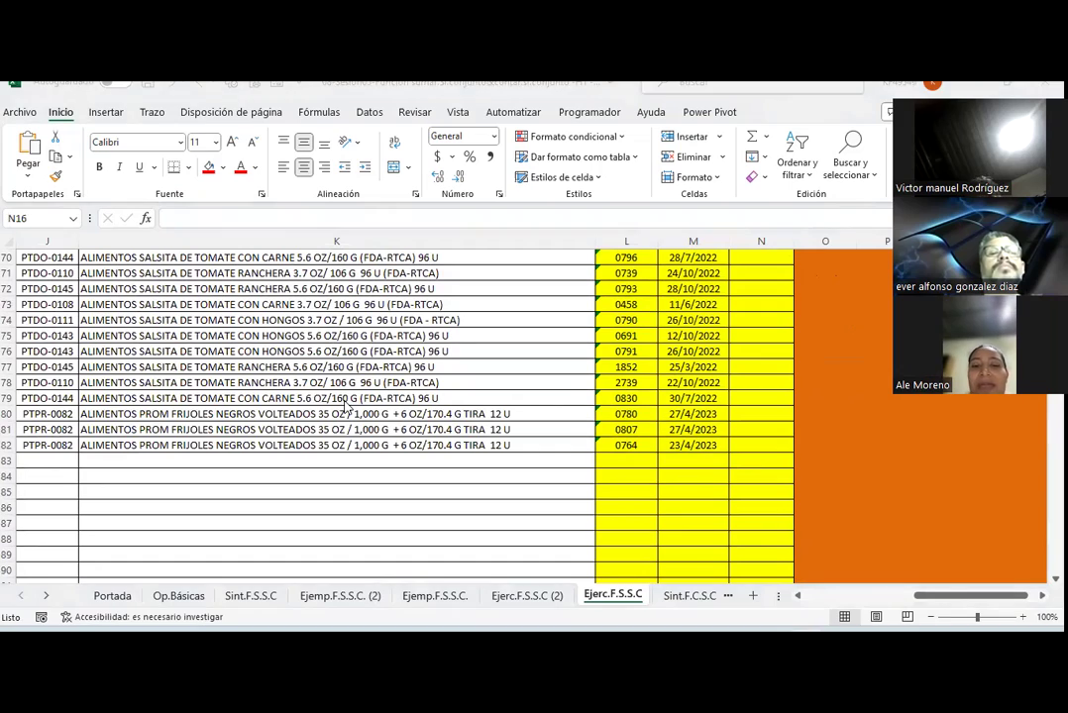
Step: Back on Ejerc.F.S.S.C (2), cancel the pending copy and save the workbook
key("ctrl+Page_Up")
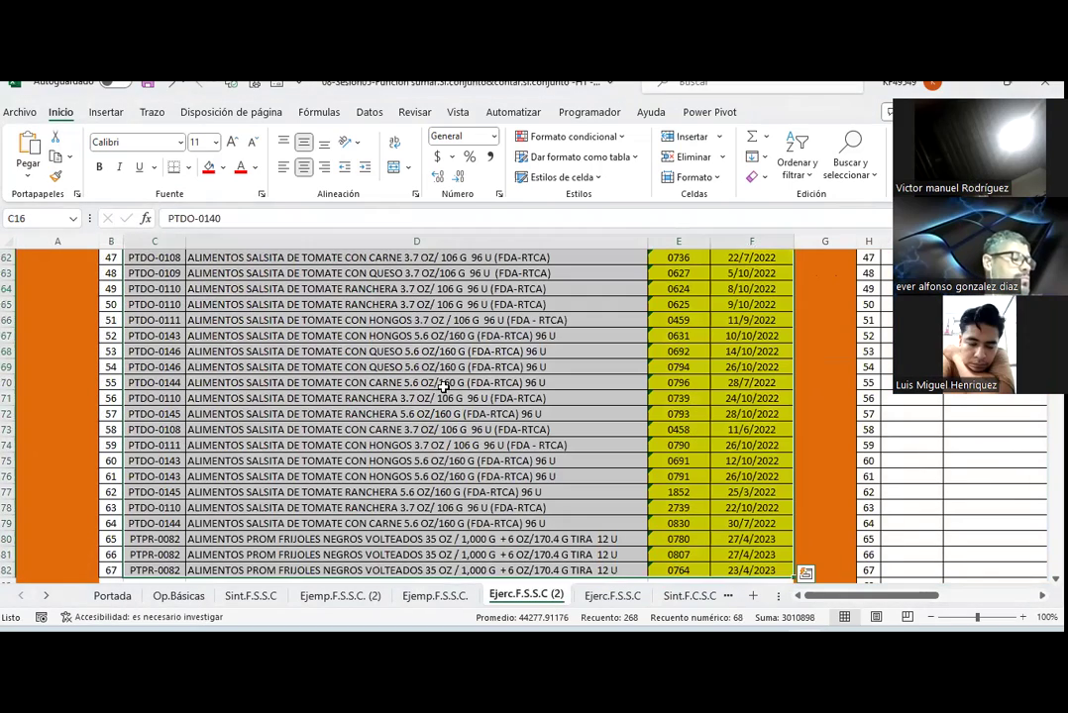
key("ctrl+Page_Down")
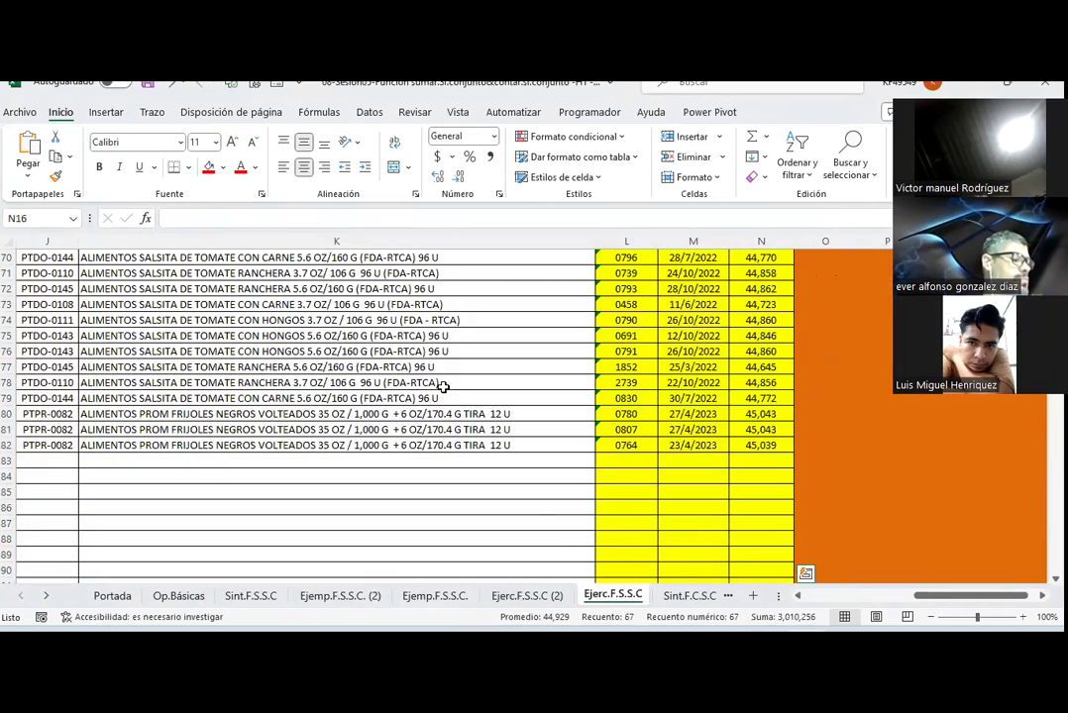
key("ctrl+c")
key("ctrl+Page_Up")
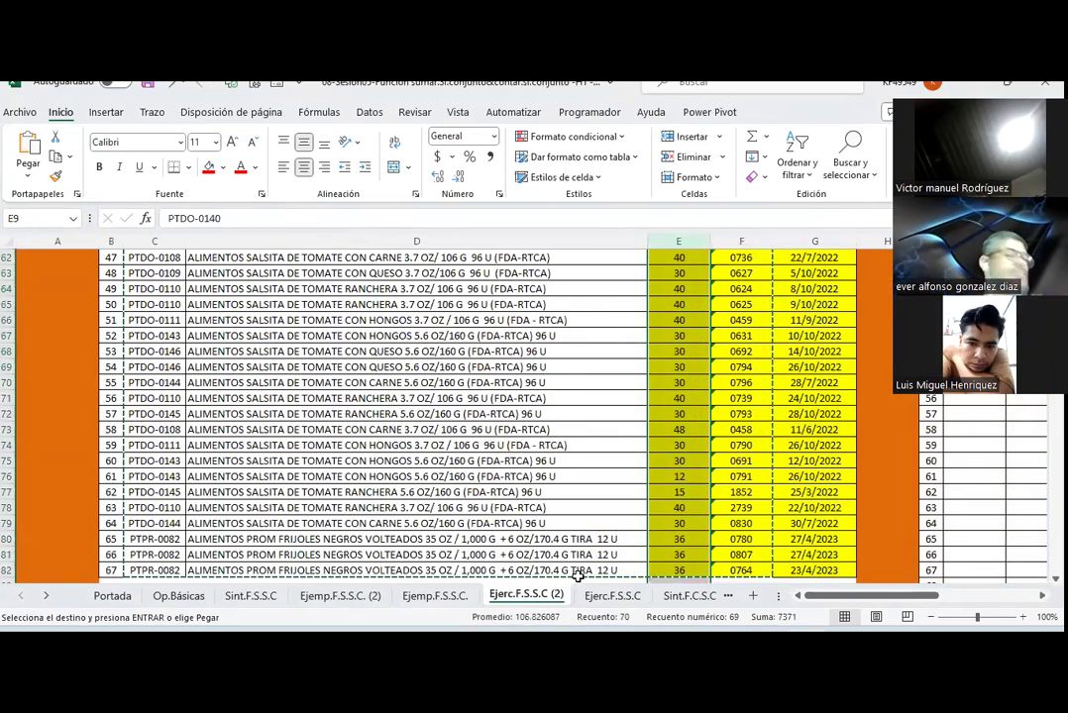
scroll(512, 476, "up", 11)
scroll(513, 476, "down", 7)
scroll(513, 477, "up", 14)
scroll(513, 477, "down", 3)
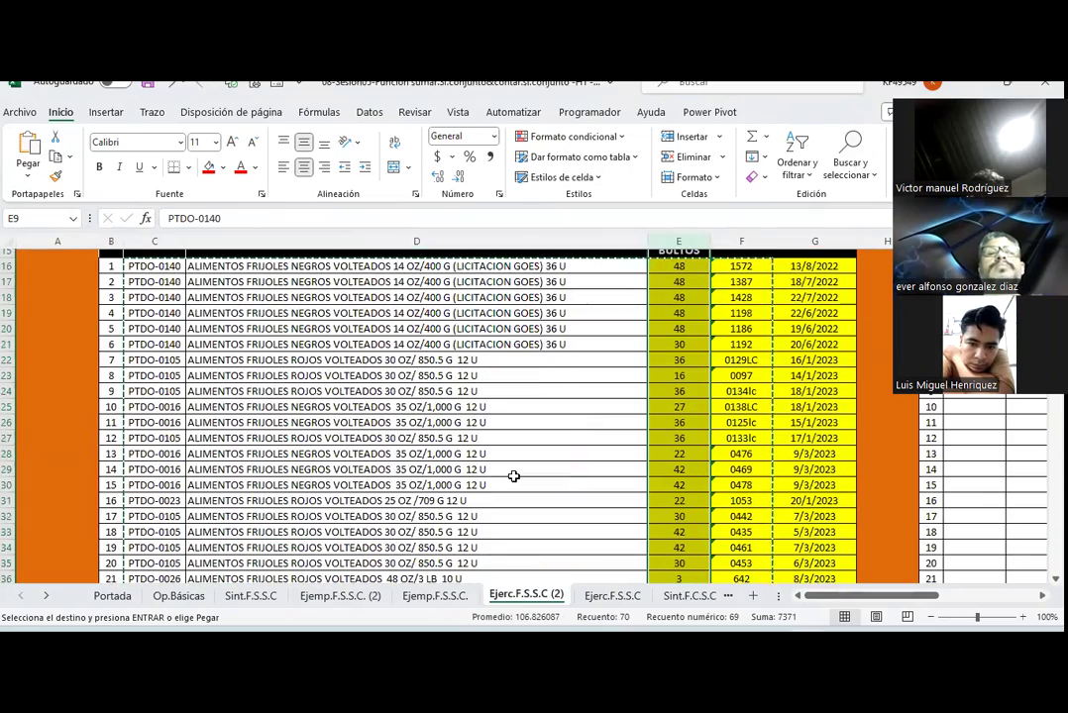
left_click(470, 454)
scroll(453, 436, "up", 2)
key("Escape")
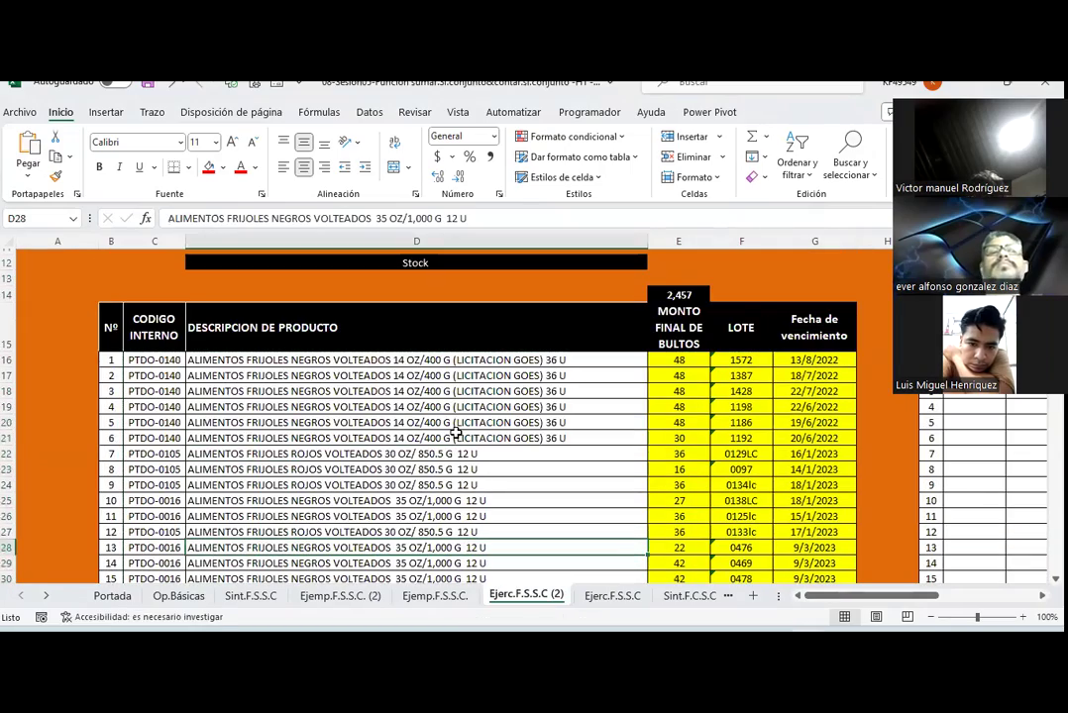
left_click(146, 83)
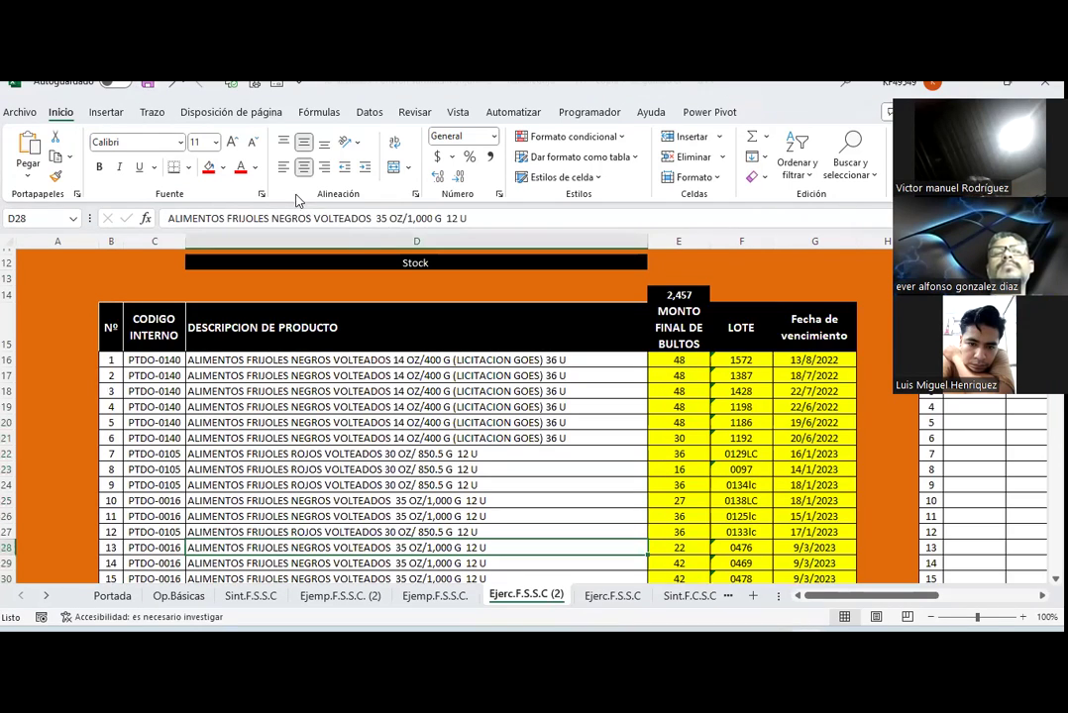
Step: Check the values in G16 and E19, then select the MONTO FINAL DE BULTOS column E
left_click(834, 360)
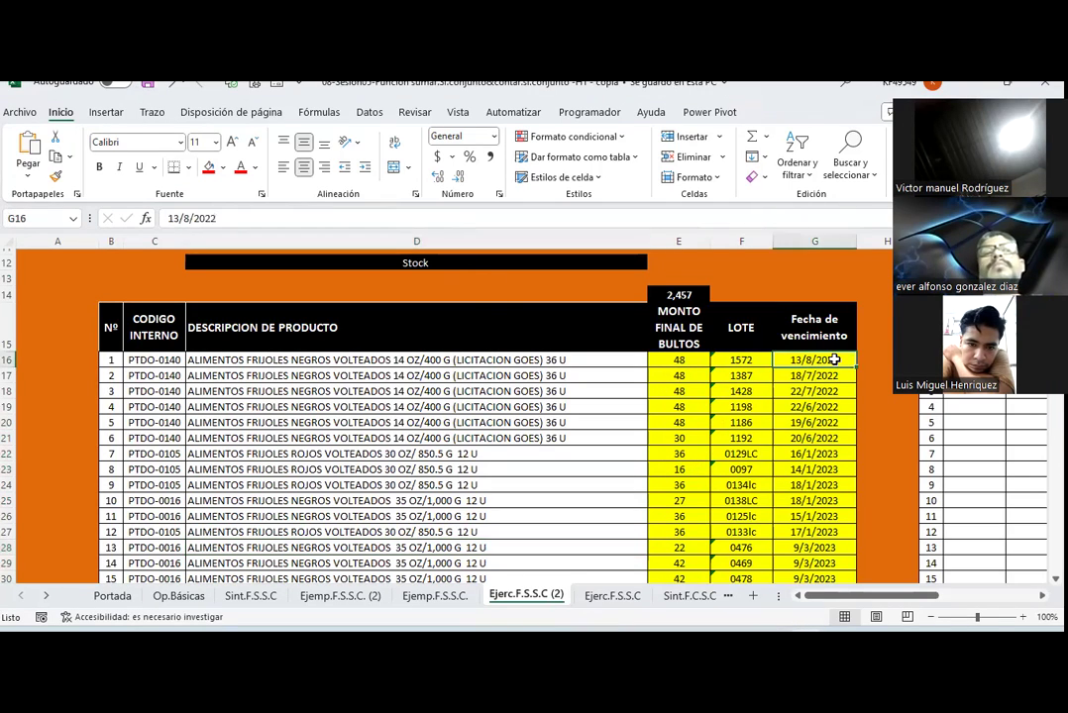
left_click(696, 407)
left_click(667, 362)
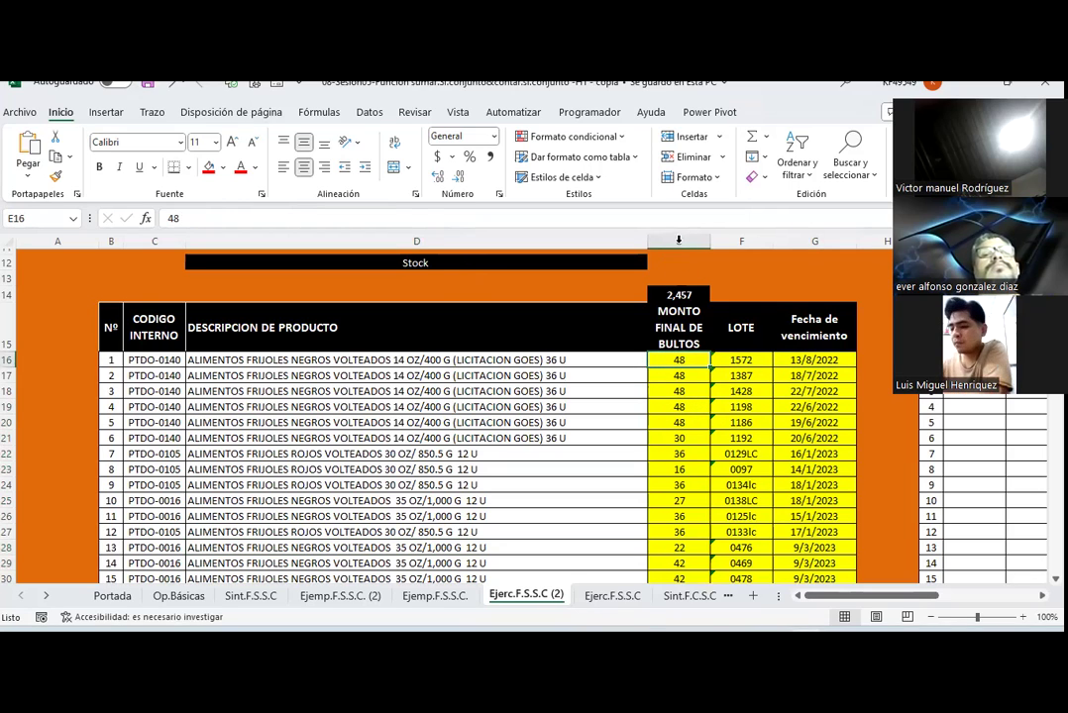
left_click(672, 307)
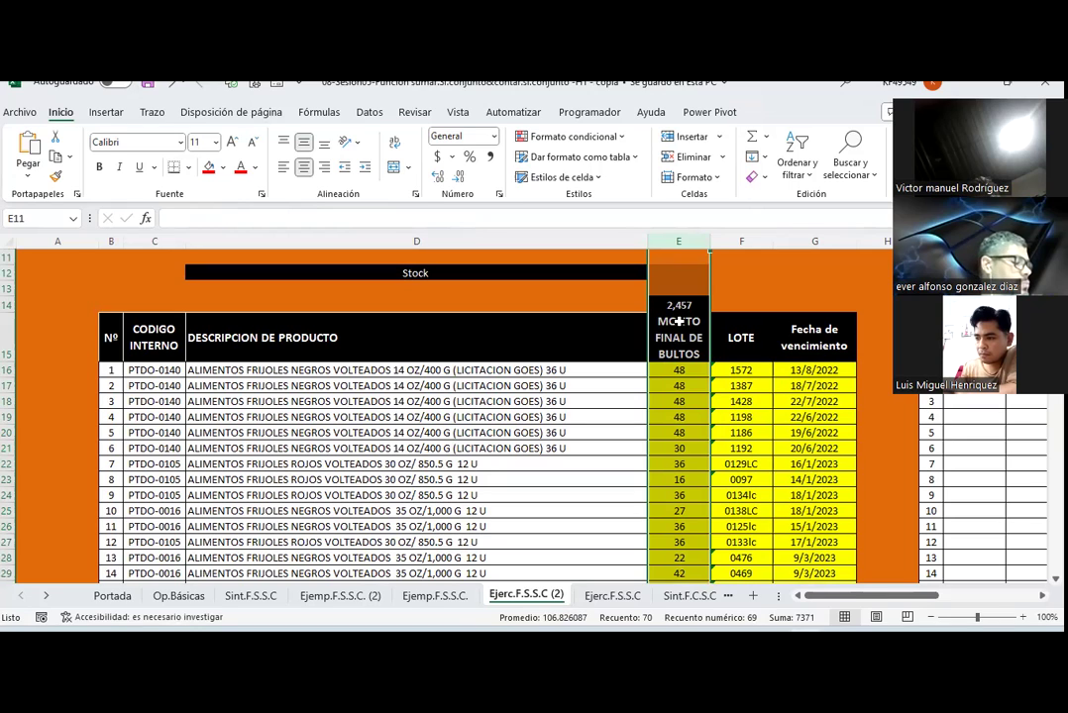
Step: Delete the MONTO FINAL DE BULTOS column and select the Stock table from B15 to its end
right_click(679, 321)
key("Escape")
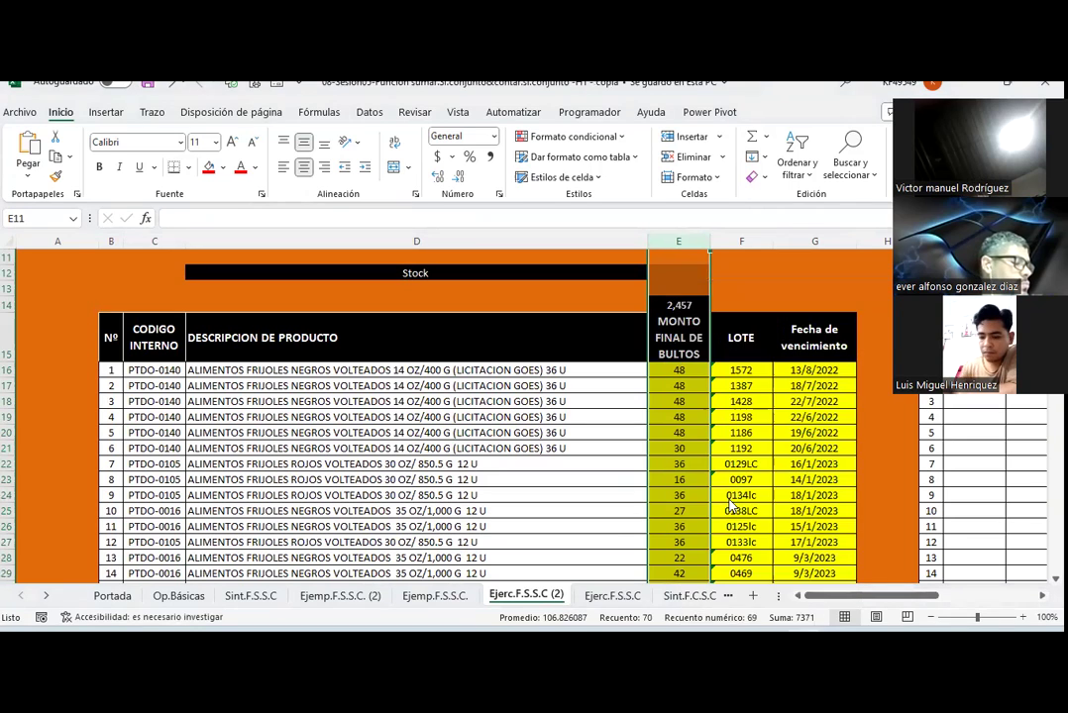
left_click(109, 335)
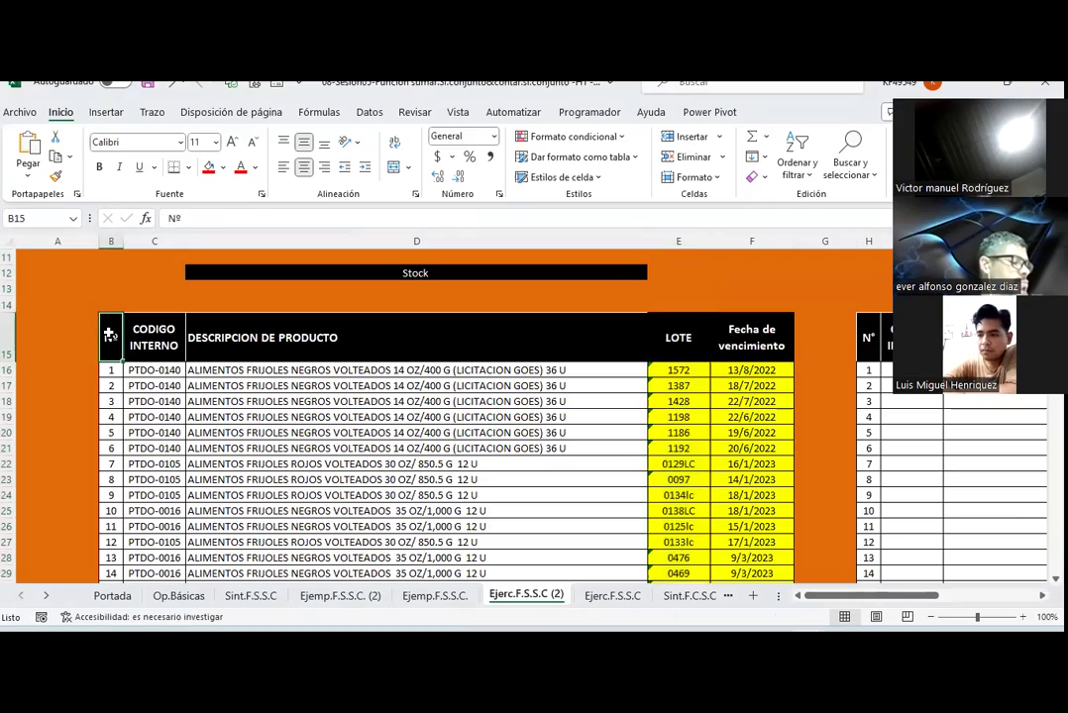
key("ctrl+shift+Down")
key("ctrl+shift+Right")
Step: Review the table, clear the selection at D16 and go to Ejerc.F.S.S.C
scroll(109, 334, "up", 5)
scroll(109, 334, "up", 15)
scroll(109, 333, "down", 5)
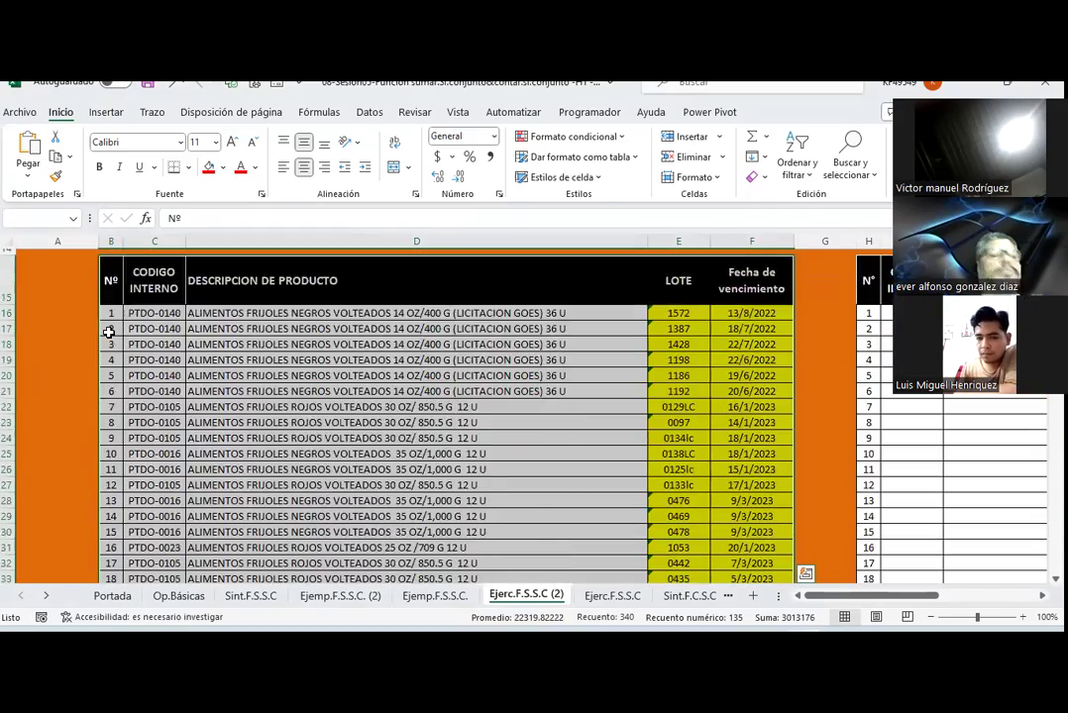
scroll(109, 333, "down", 7)
scroll(109, 337, "down", 20)
scroll(110, 340, "up", 7)
scroll(110, 340, "up", 5)
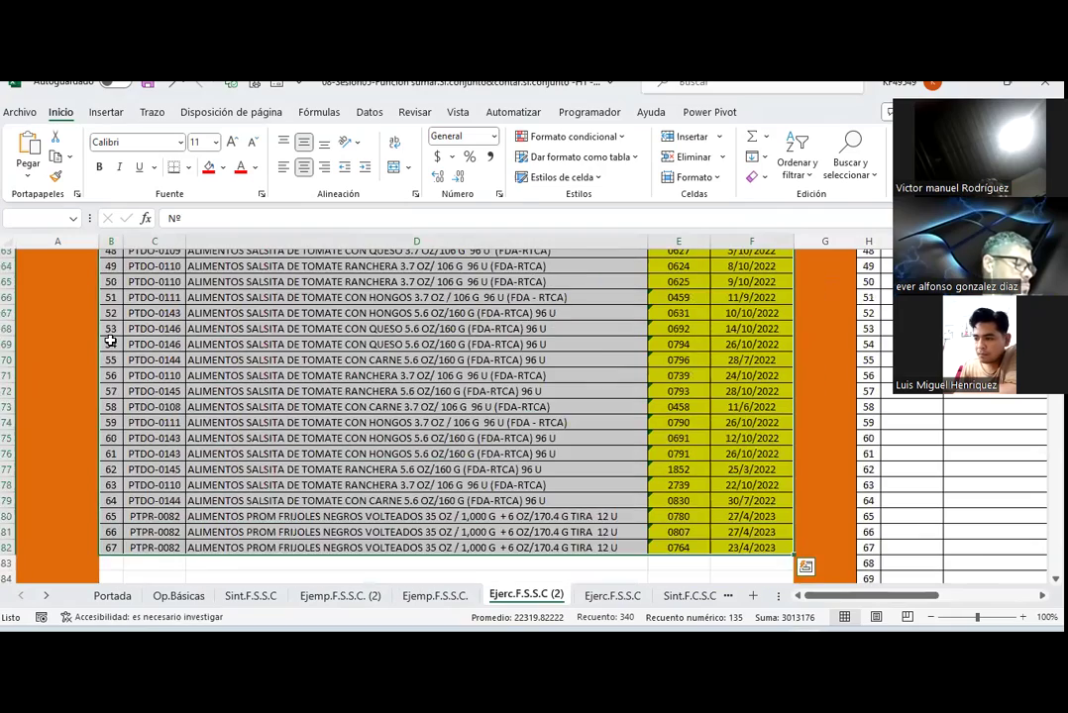
scroll(110, 340, "up", 8)
scroll(110, 340, "up", 9)
scroll(110, 340, "up", 3)
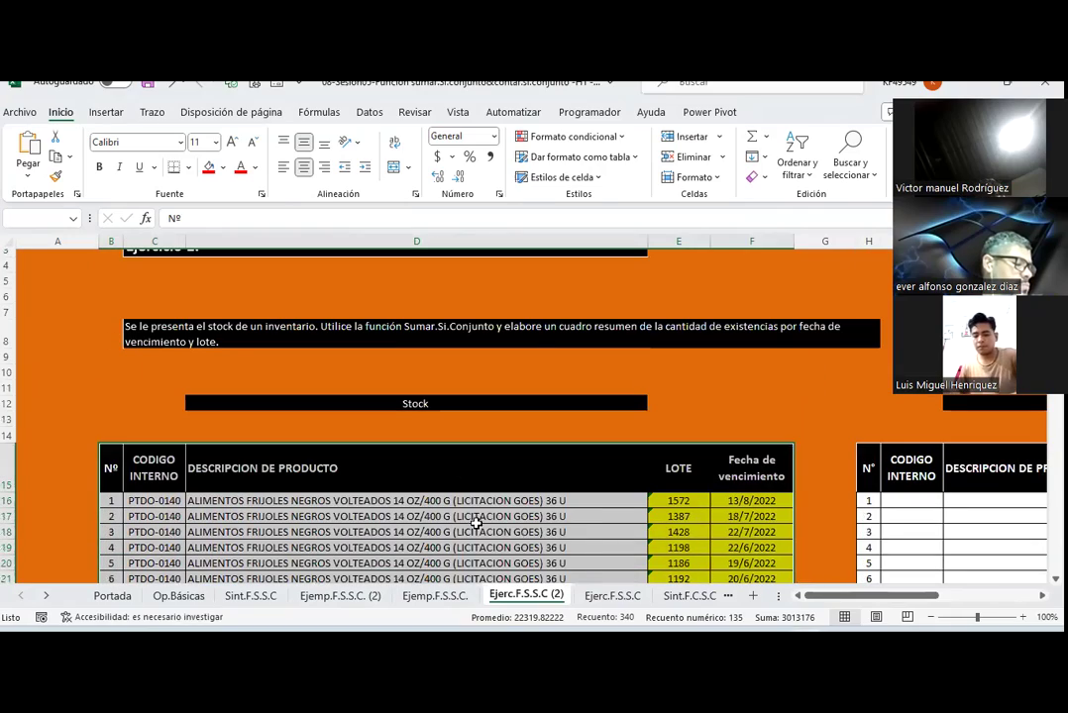
right_click(518, 599)
key("Escape")
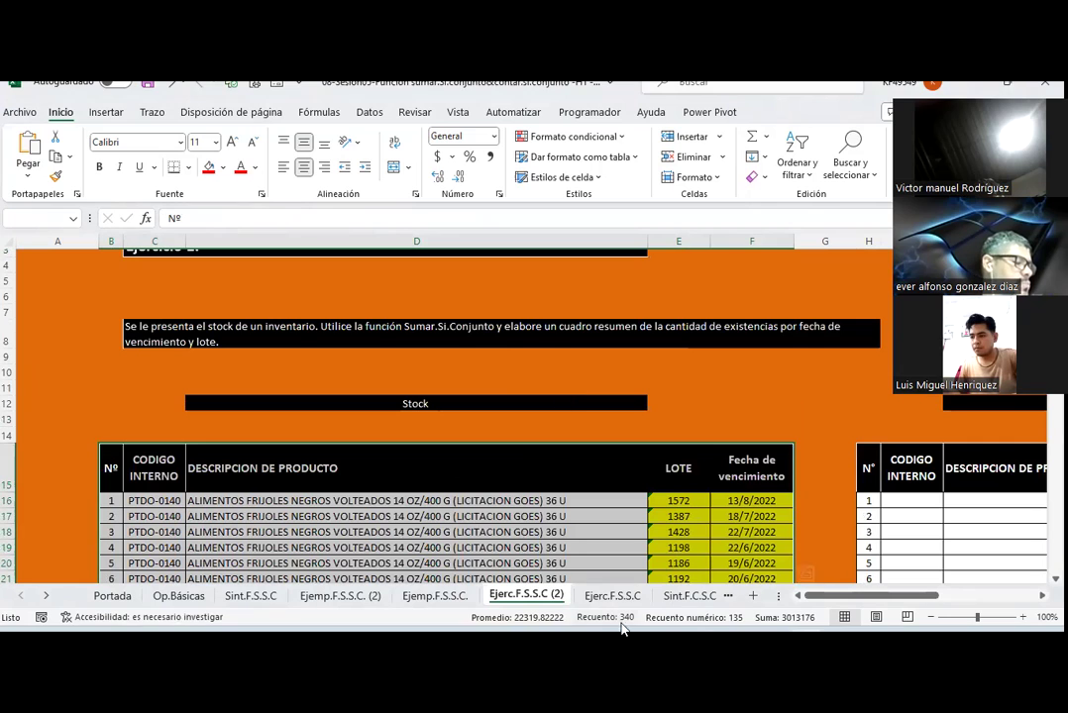
left_click(605, 500)
left_click(591, 600)
Step: Save the workbook with Ctrl+S
right_click(568, 596)
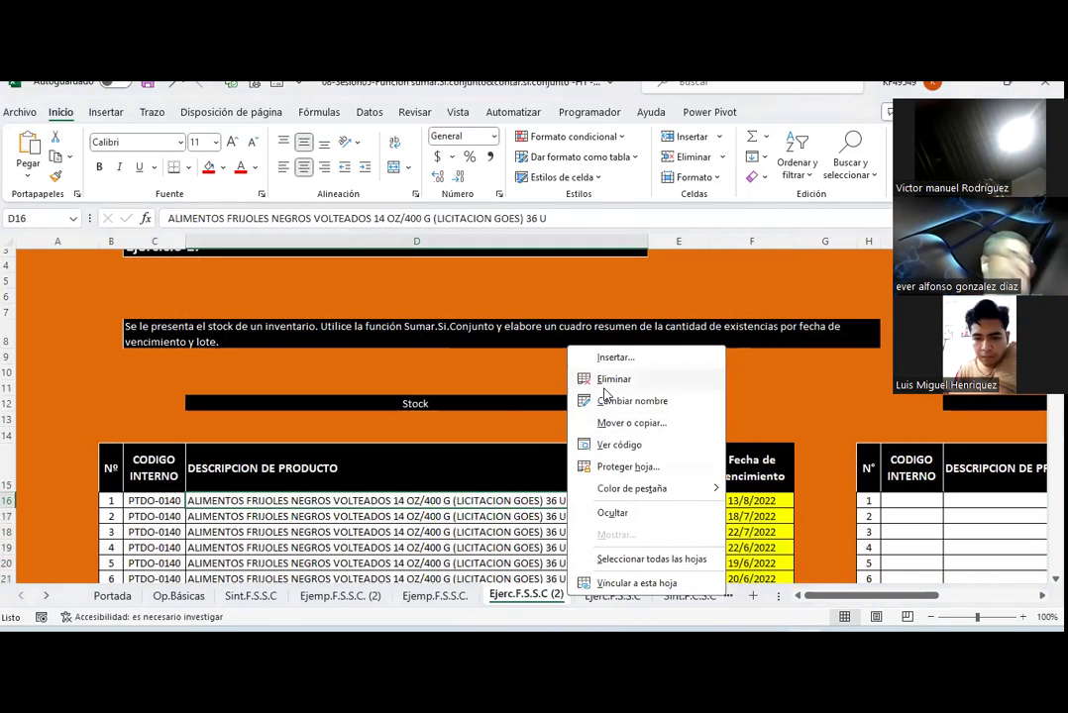
key("Escape")
key("ctrl+s")
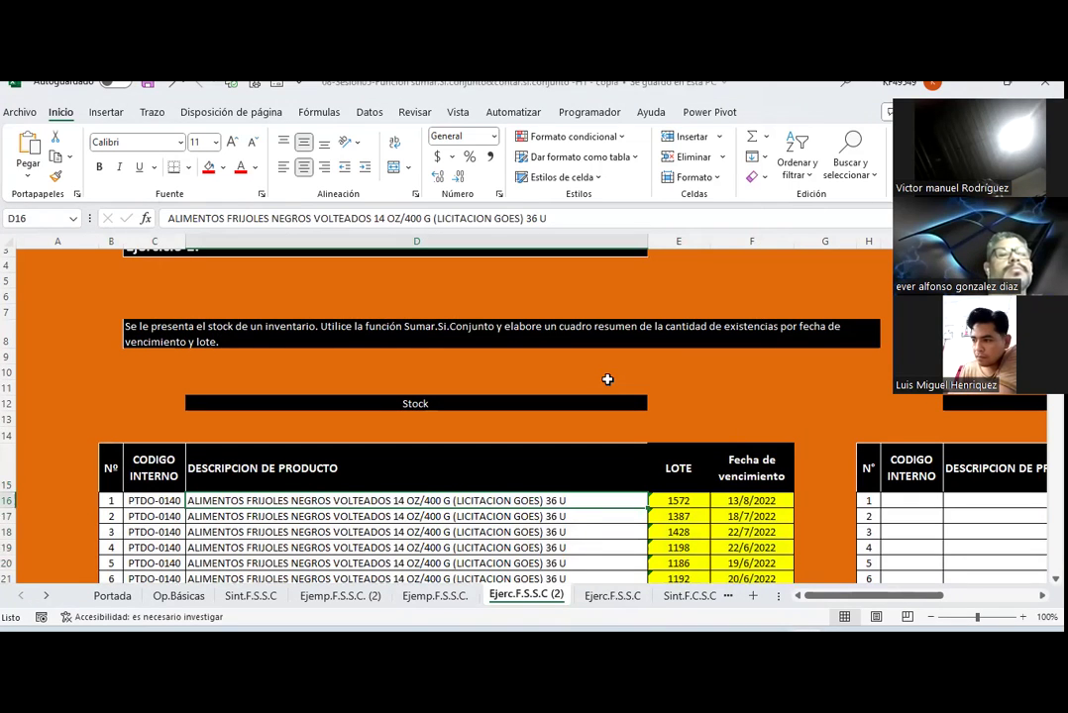
Step: Create a copy of Ejerc.F.S.S.C and place it after Ejerc.F.S.S.C (2)
right_click(618, 599)
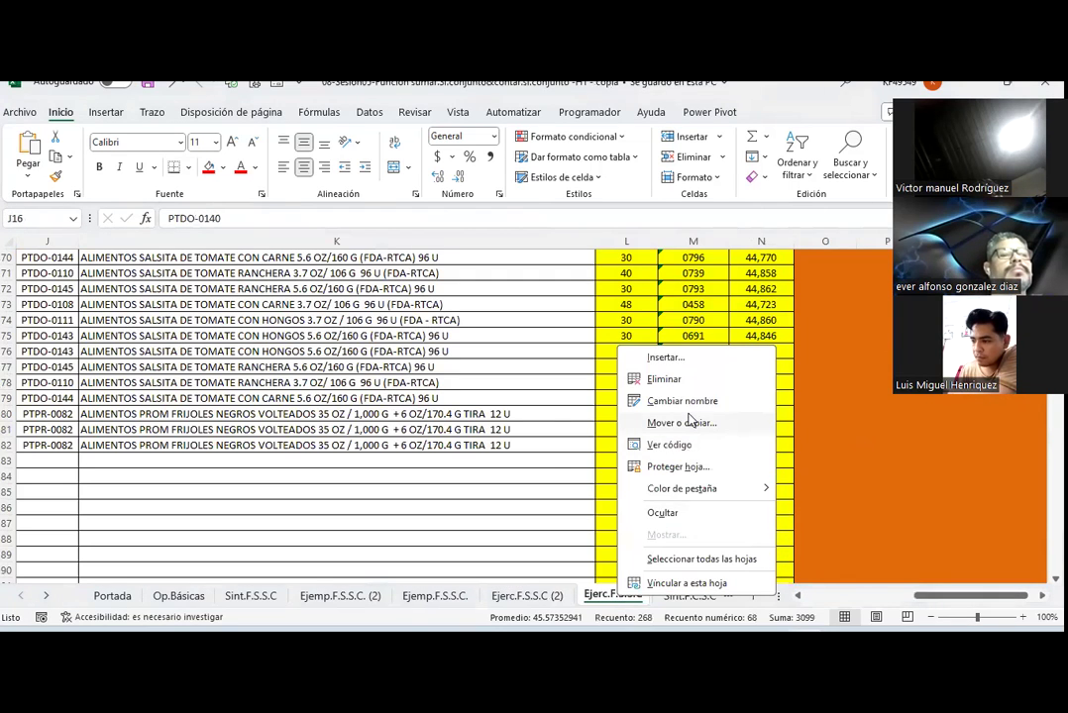
left_click(649, 421)
left_click(620, 449)
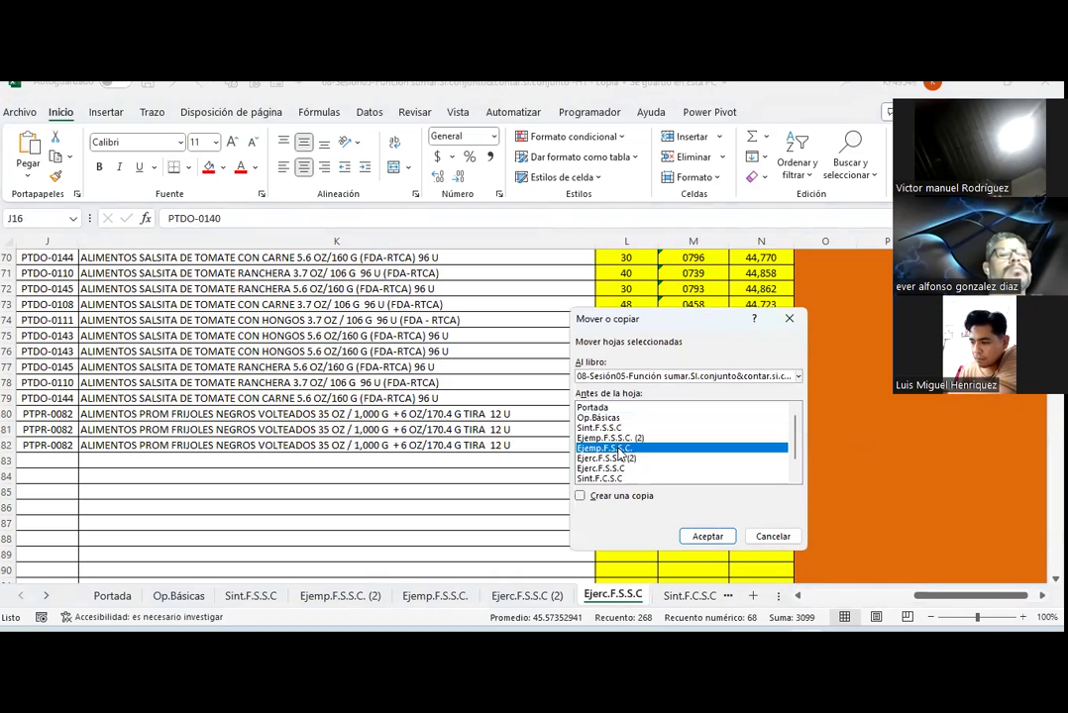
left_click(606, 499)
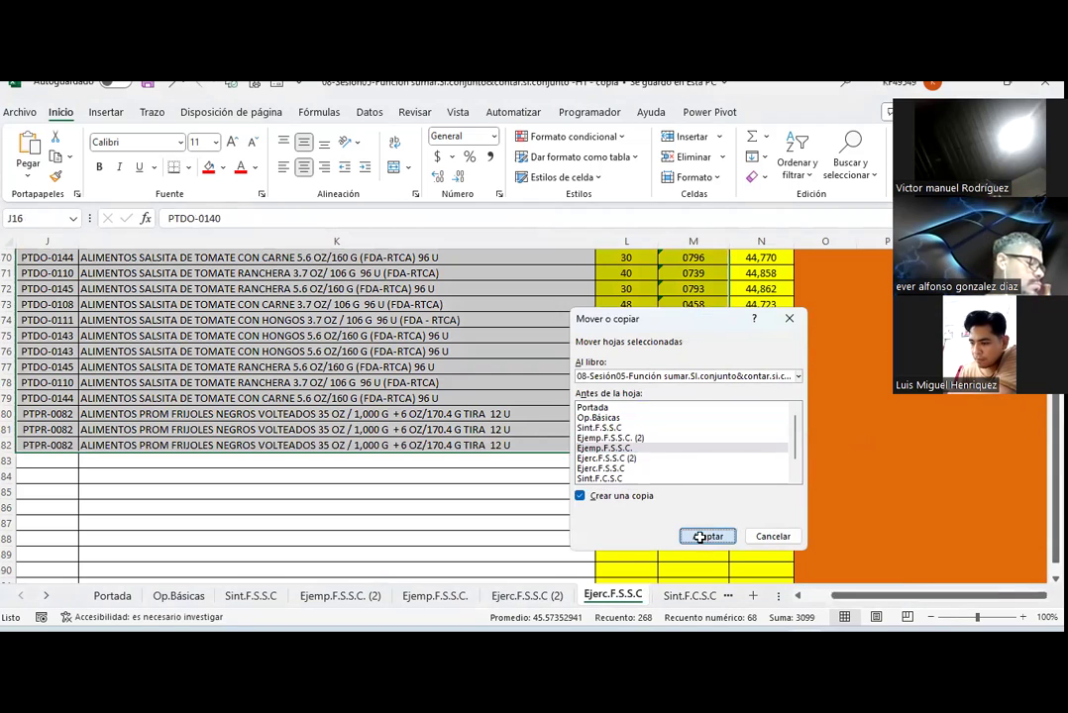
left_click(707, 536)
left_click_drag(592, 588, 527, 596)
left_click(621, 596)
Step: On Ejerc.F.S.S.C (3), delete the MONTO FINAL DE BULTOS column E
left_click(620, 595)
scroll(525, 490, "up", 8)
scroll(509, 479, "up", 5)
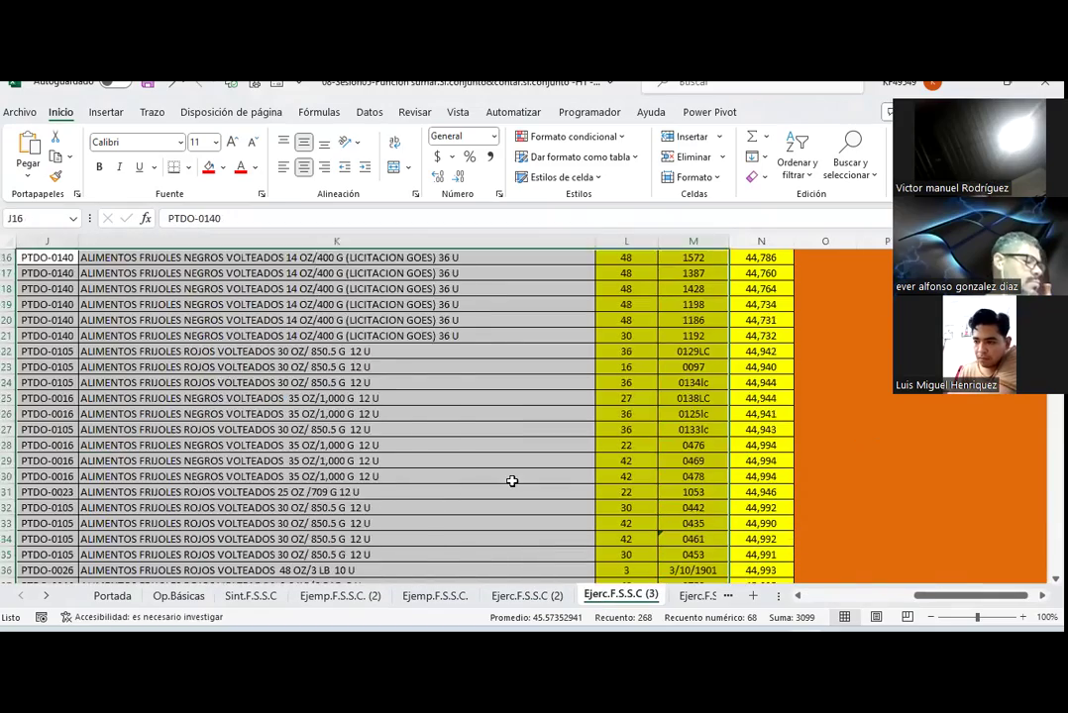
scroll(510, 479, "down", 3)
scroll(513, 481, "down", 5)
scroll(512, 482, "down", 7)
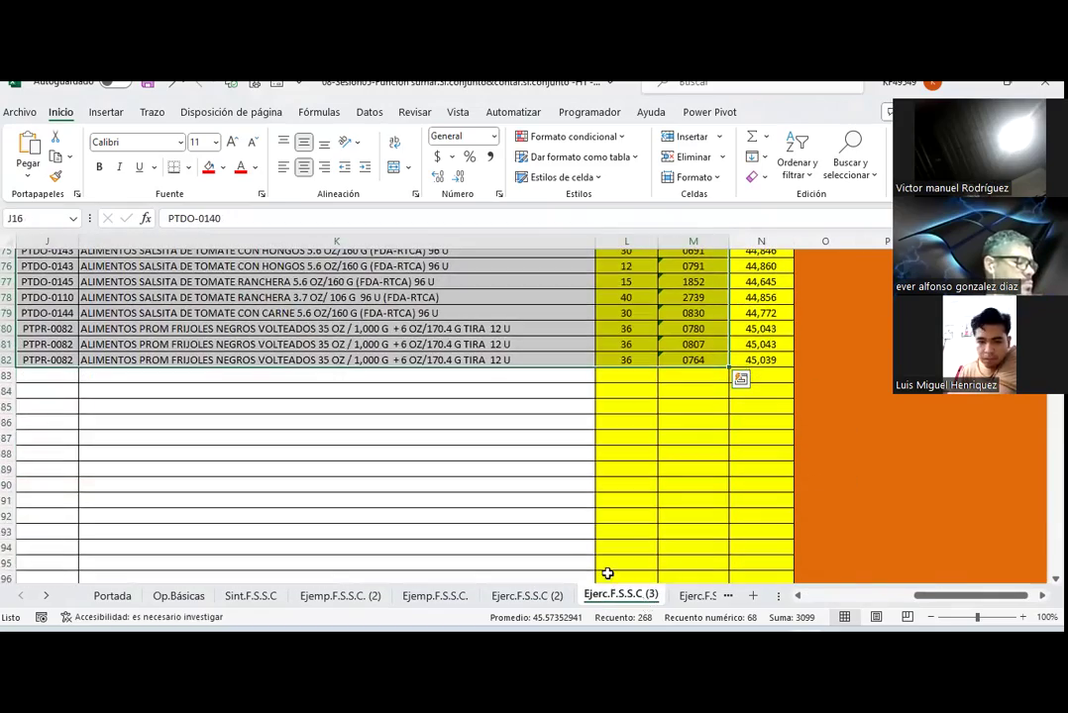
left_click(835, 604)
scroll(283, 413, "up", 10)
scroll(282, 413, "up", 15)
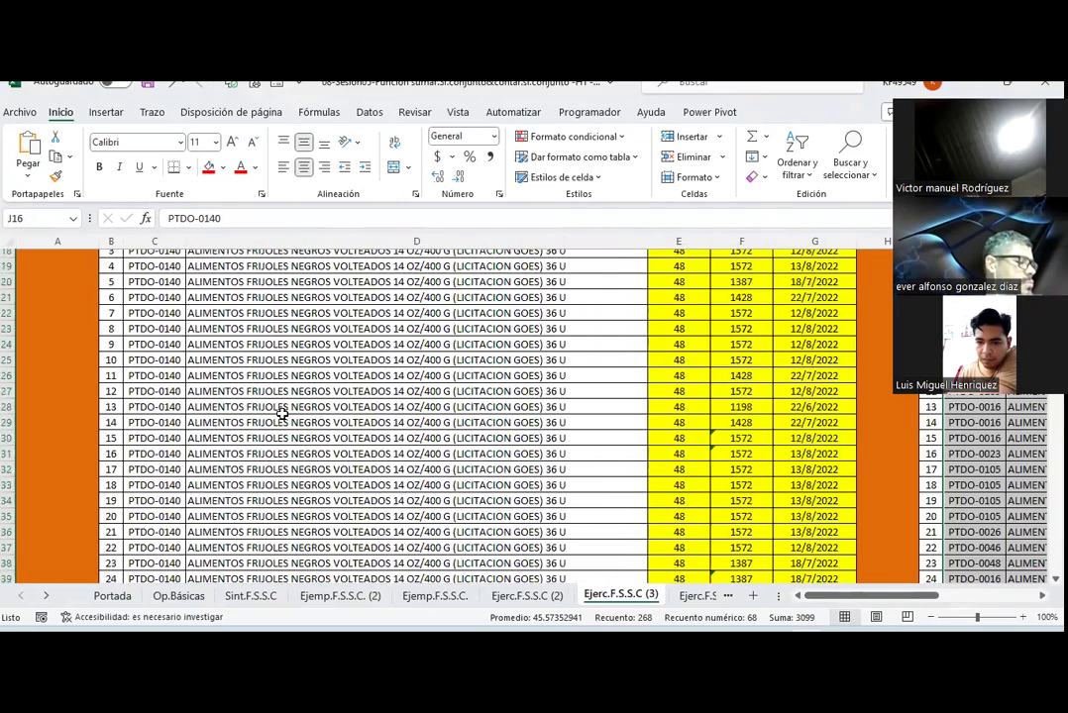
scroll(282, 413, "down", 4)
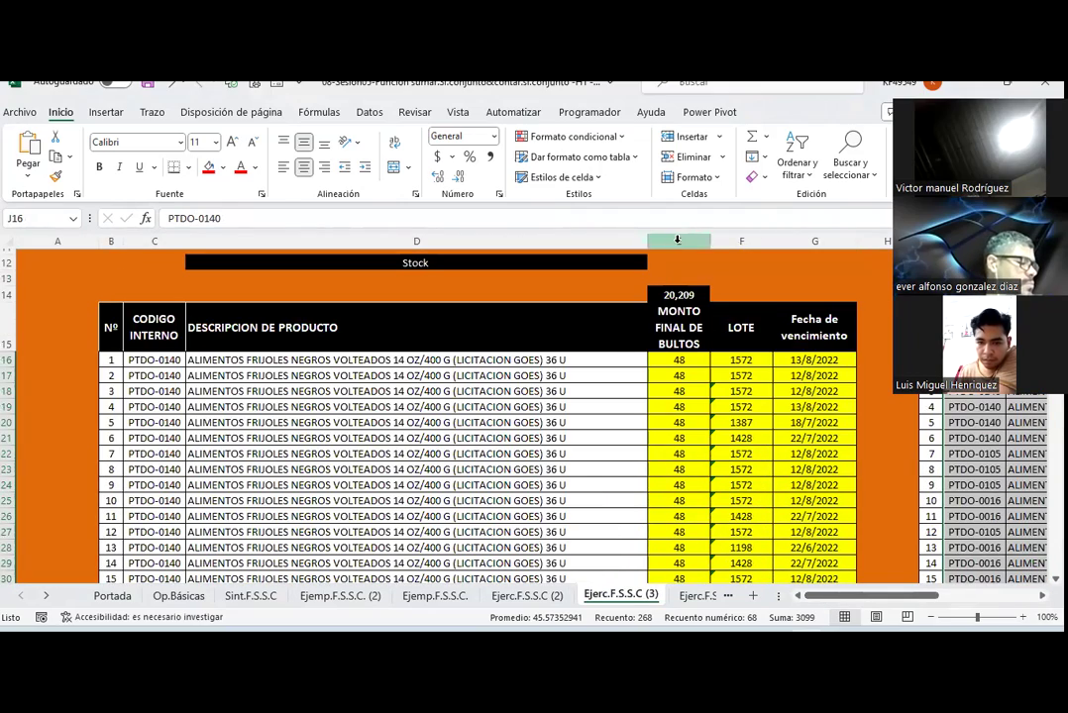
left_click(677, 240)
right_click(678, 242)
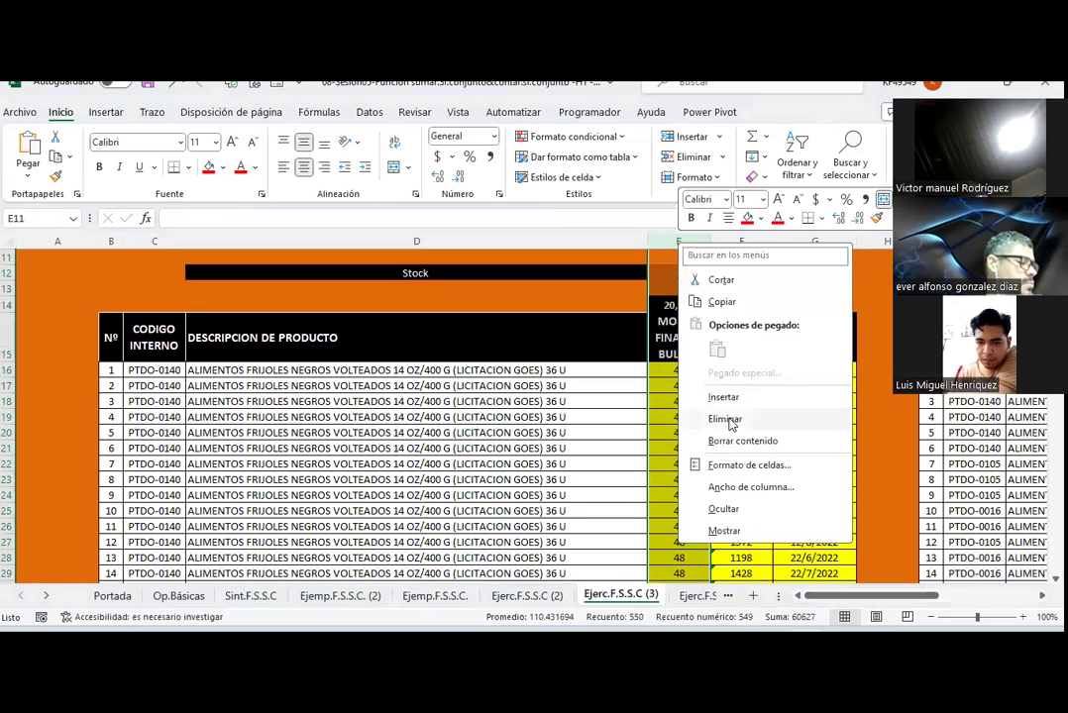
left_click(725, 420)
Step: Empty the CODIGO INTERNO and description cells J16:K82 in the Cuadro resumen on Ejerc.F.S.S.C
left_click(686, 595)
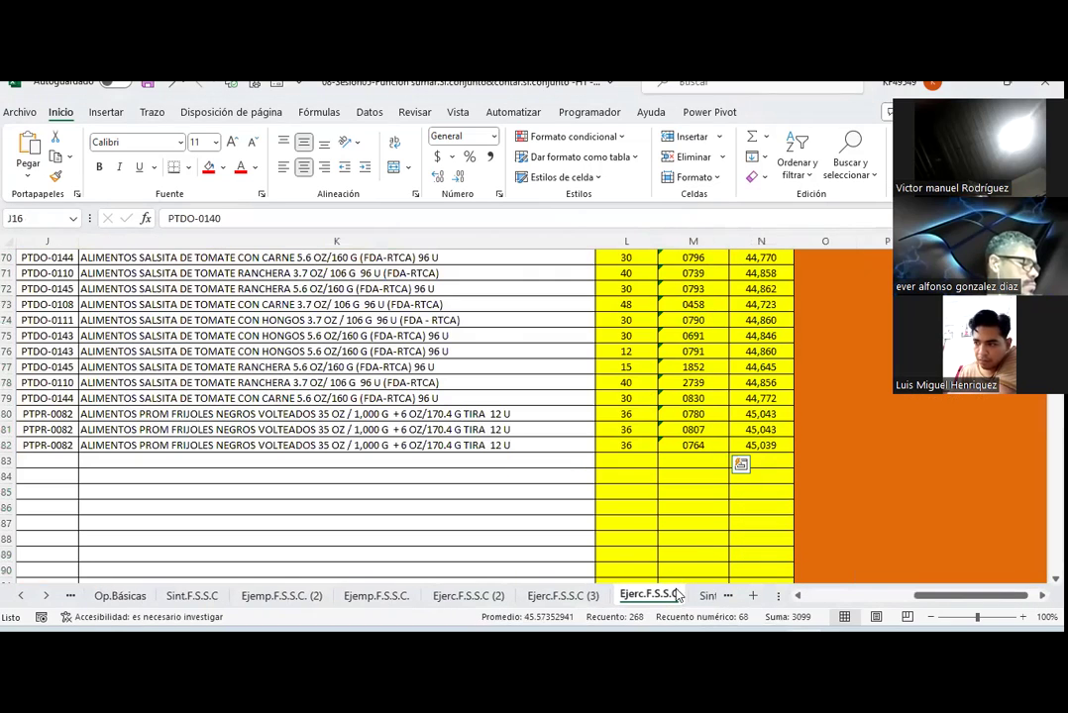
left_click_drag(922, 596, 897, 595)
scroll(337, 505, "up", 5)
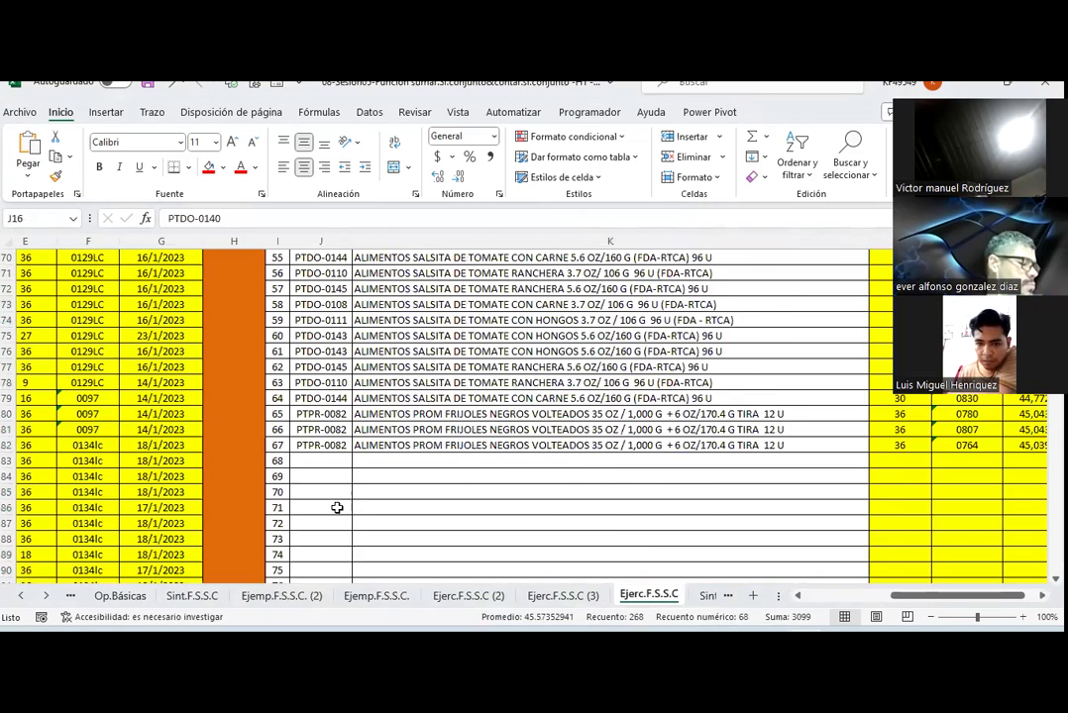
scroll(337, 506, "up", 6)
scroll(342, 486, "up", 5)
scroll(345, 470, "up", 4)
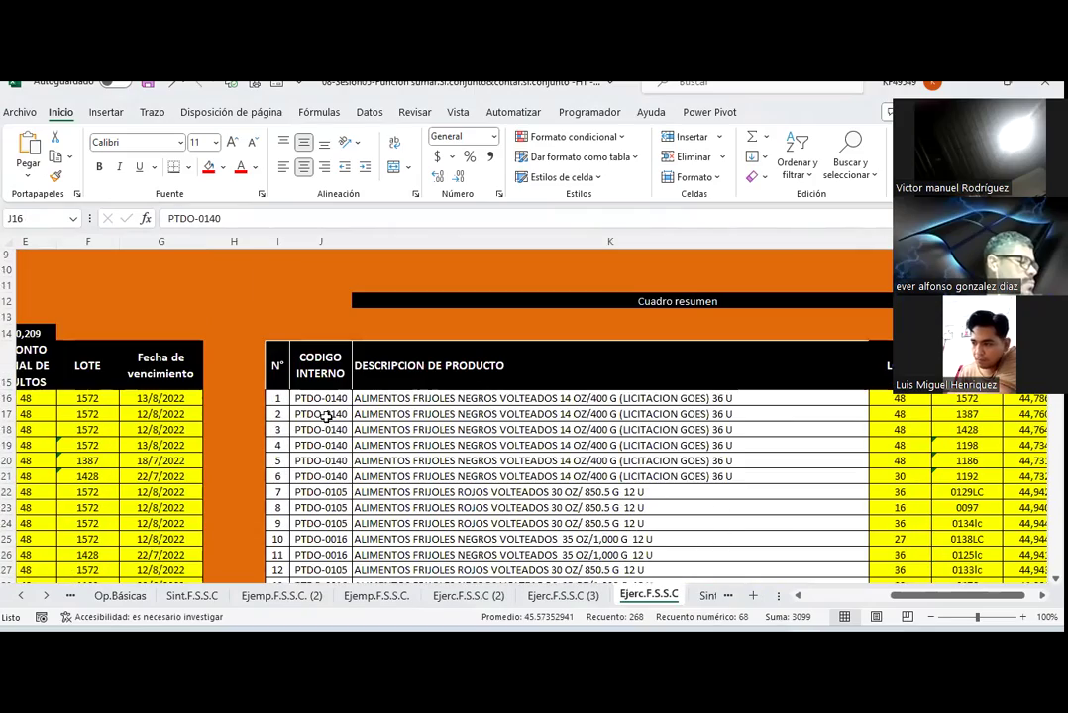
mouse_move(332, 403)
left_mouse_down()
mouse_move(940, 615)
mouse_move(781, 579)
left_mouse_up()
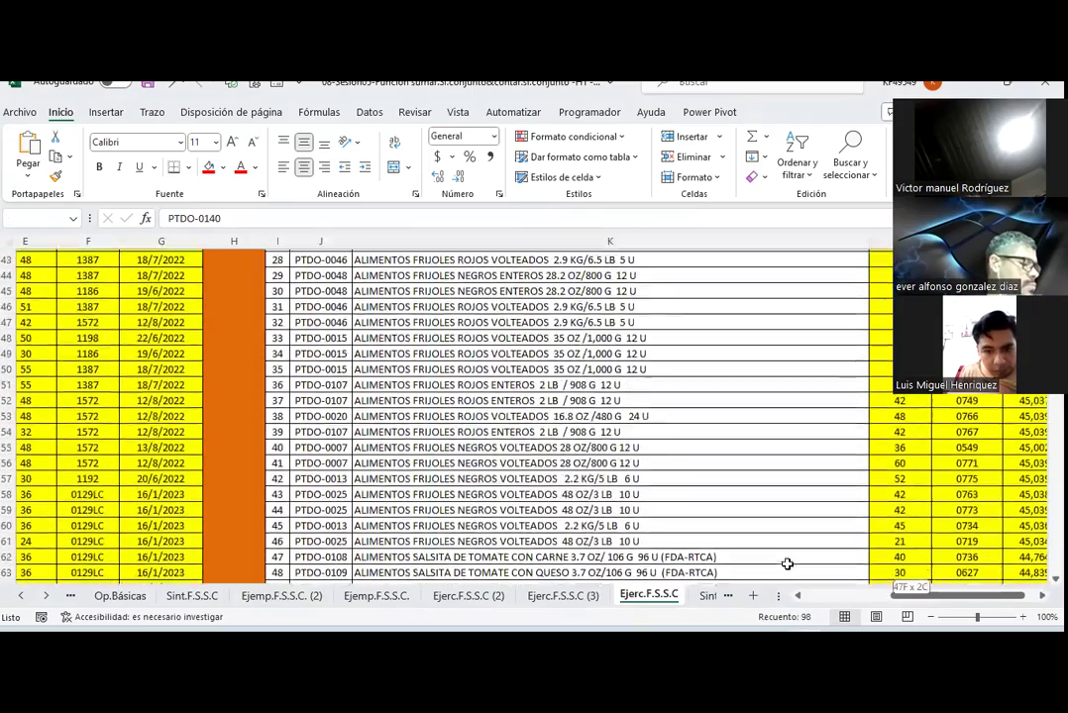
left_click_drag(780, 580, 742, 515)
key("Right")
key("Right")
key("Right")
key("Right")
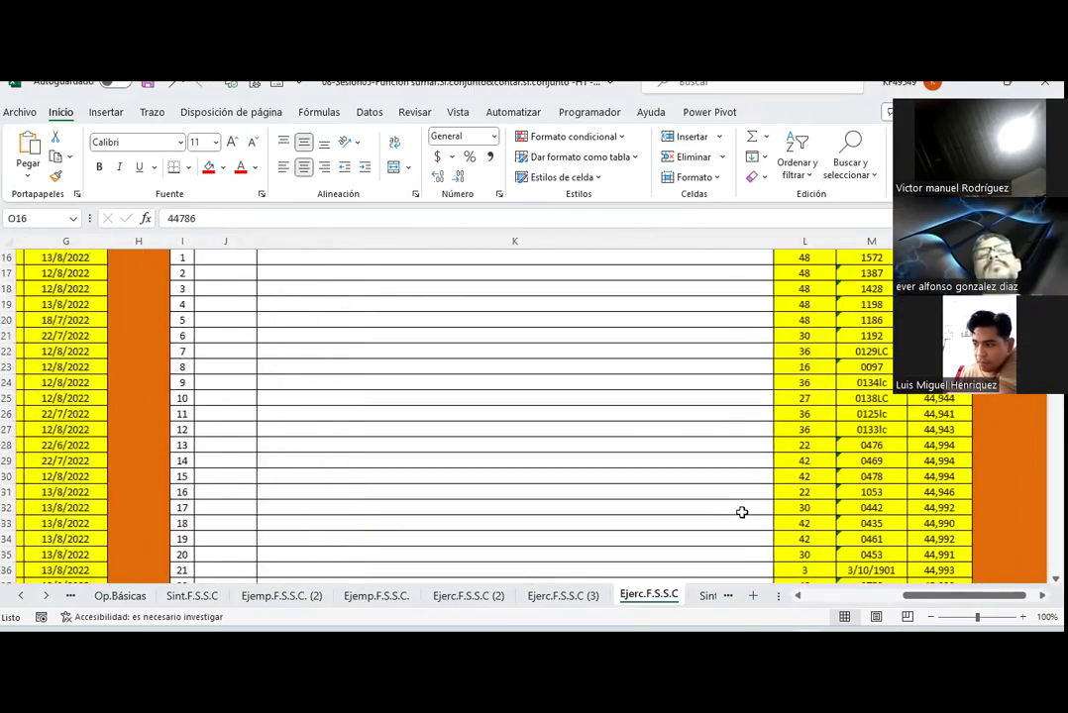
key("Right")
key("Right")
key("Right")
key("Up")
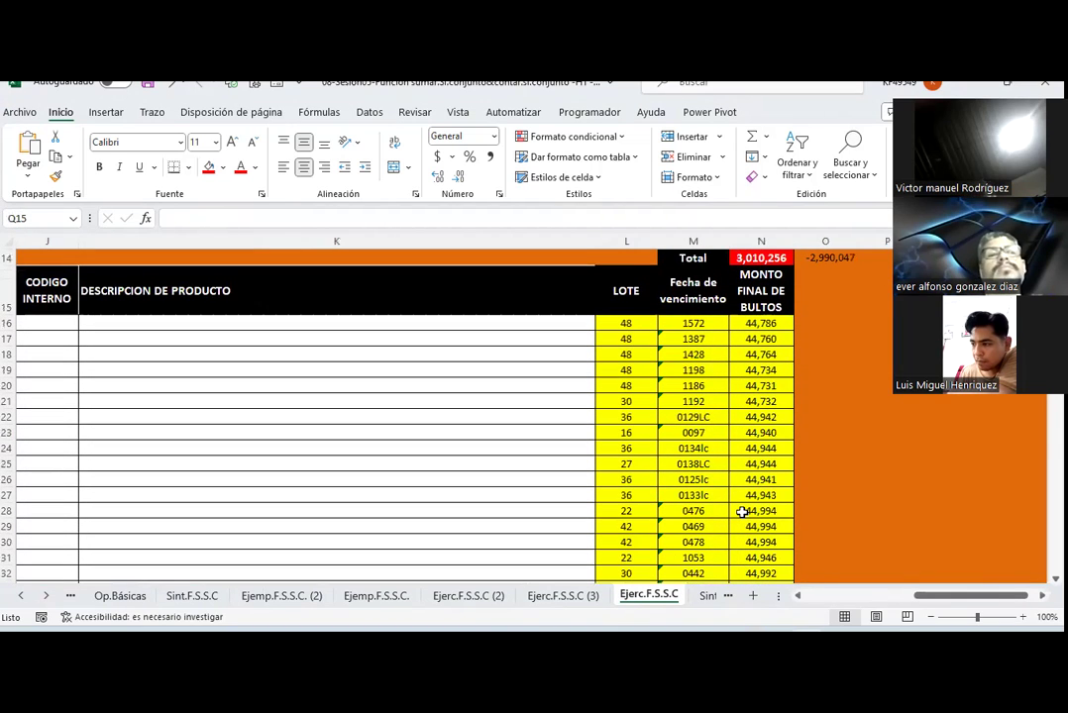
left_click(631, 327)
scroll(631, 327, "down", 20)
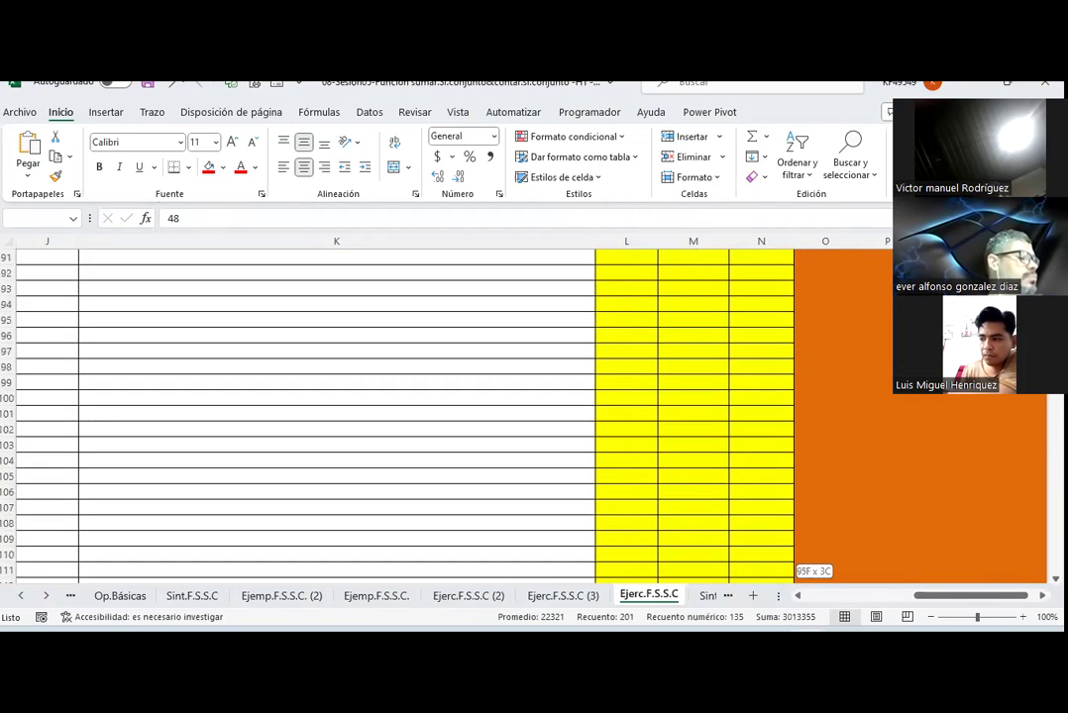
Step: Select the whole Stock table on Ejerc.F.S.S.C (3), starting from B15
left_click(562, 596)
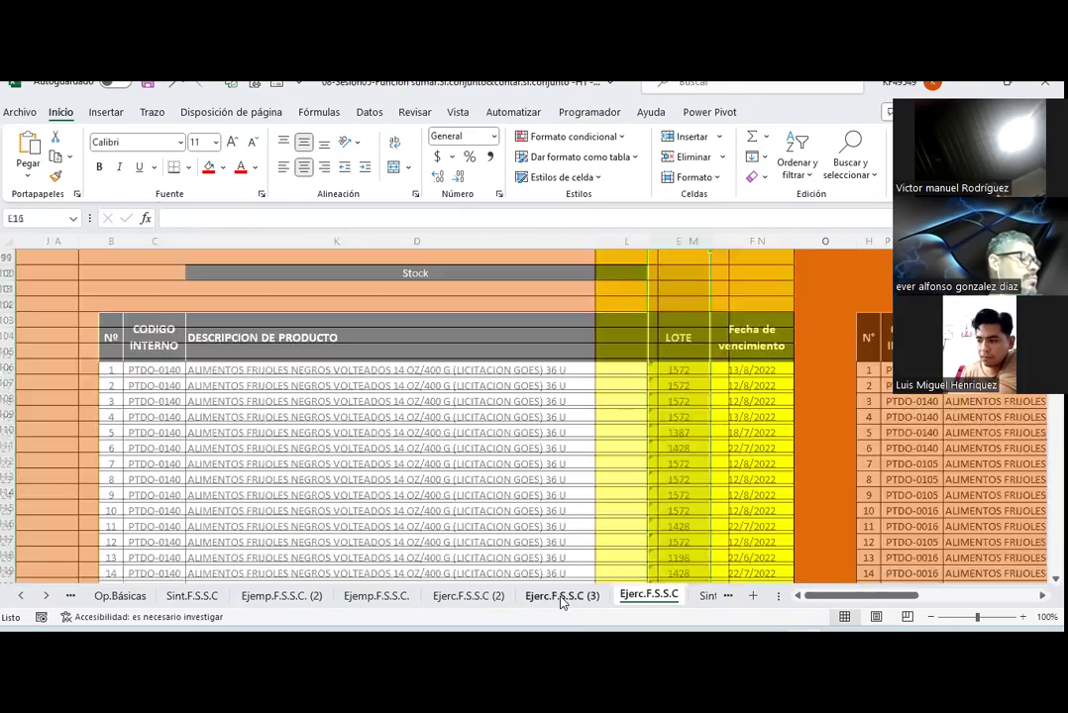
scroll(535, 490, "up", 2)
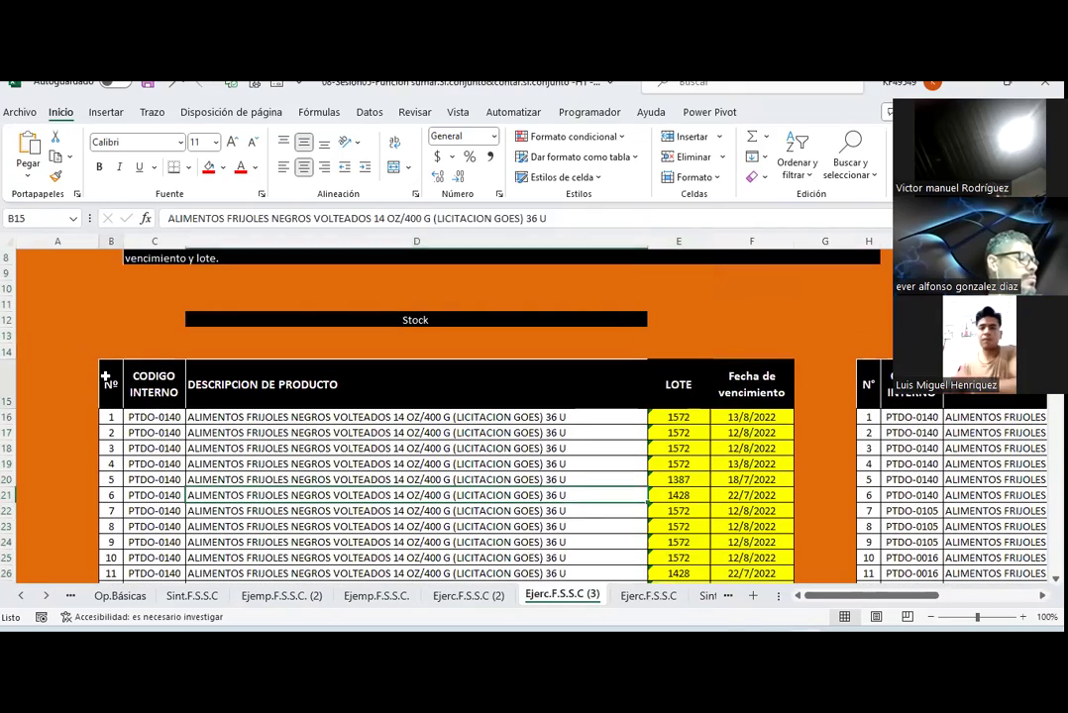
left_click(105, 376)
key("ctrl+shift+Right")
key("ctrl+shift+Down")
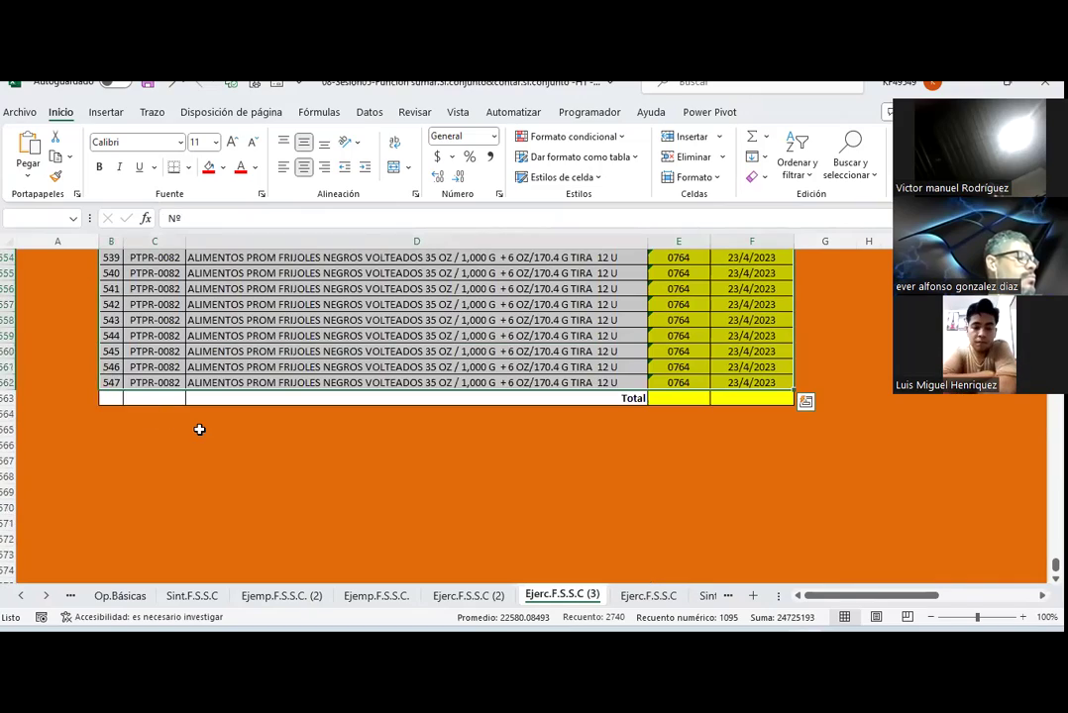
scroll(199, 429, "up", 6)
scroll(199, 429, "up", 11)
scroll(200, 429, "up", 9)
scroll(199, 429, "up", 7)
scroll(199, 429, "up", 7)
scroll(199, 429, "up", 7)
scroll(199, 429, "up", 5)
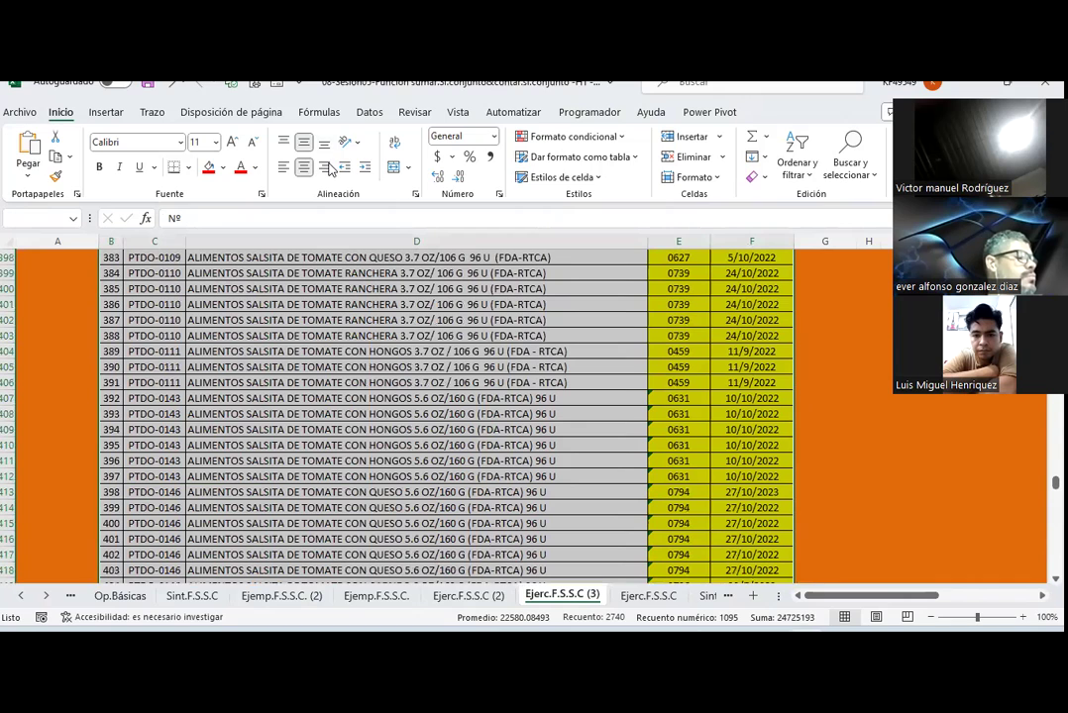
scroll(330, 169, "down", 5)
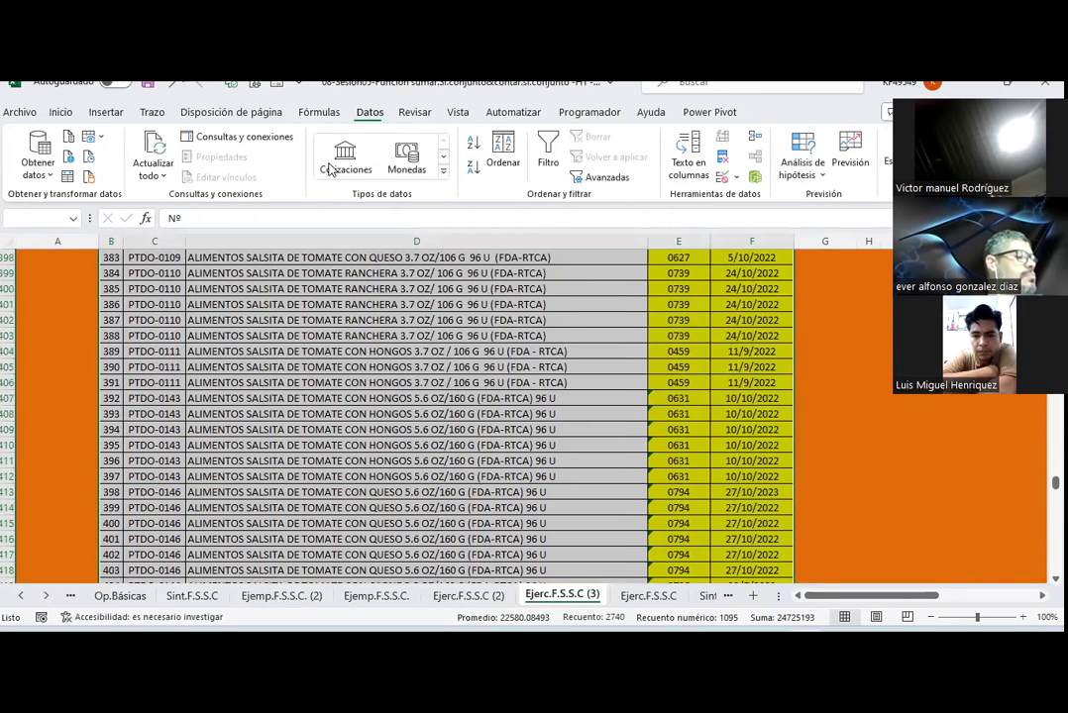
Step: Remove duplicates matching on CODIGO INTERNO, LOTE and Fecha de vencimiento only
left_click(722, 157)
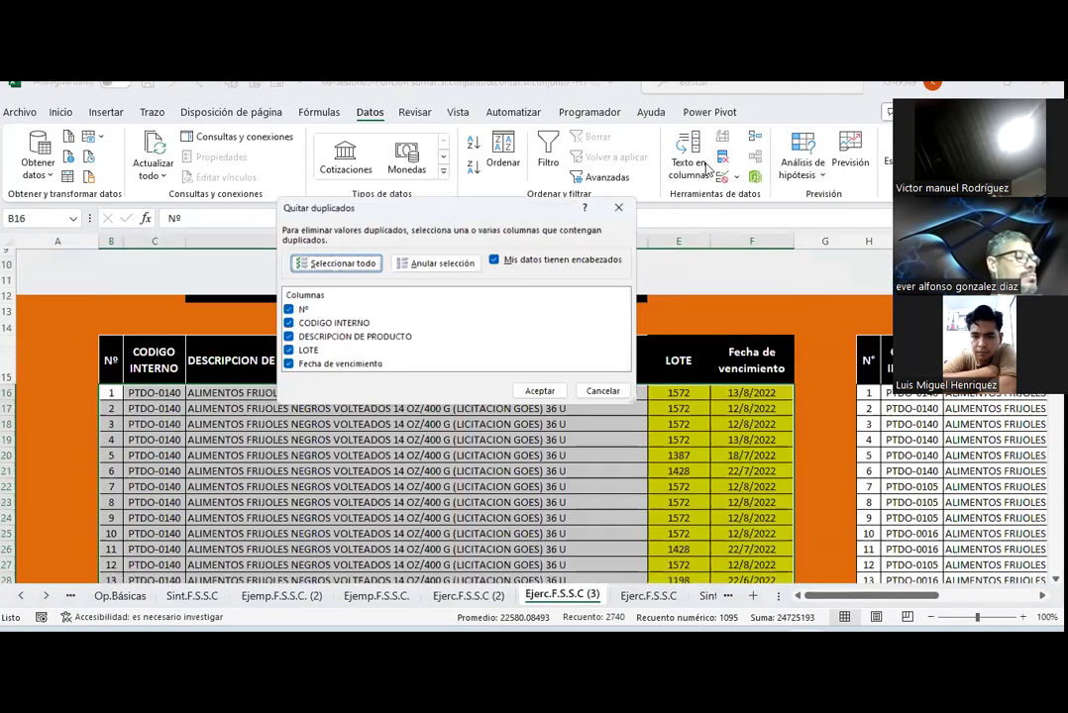
left_click(463, 263)
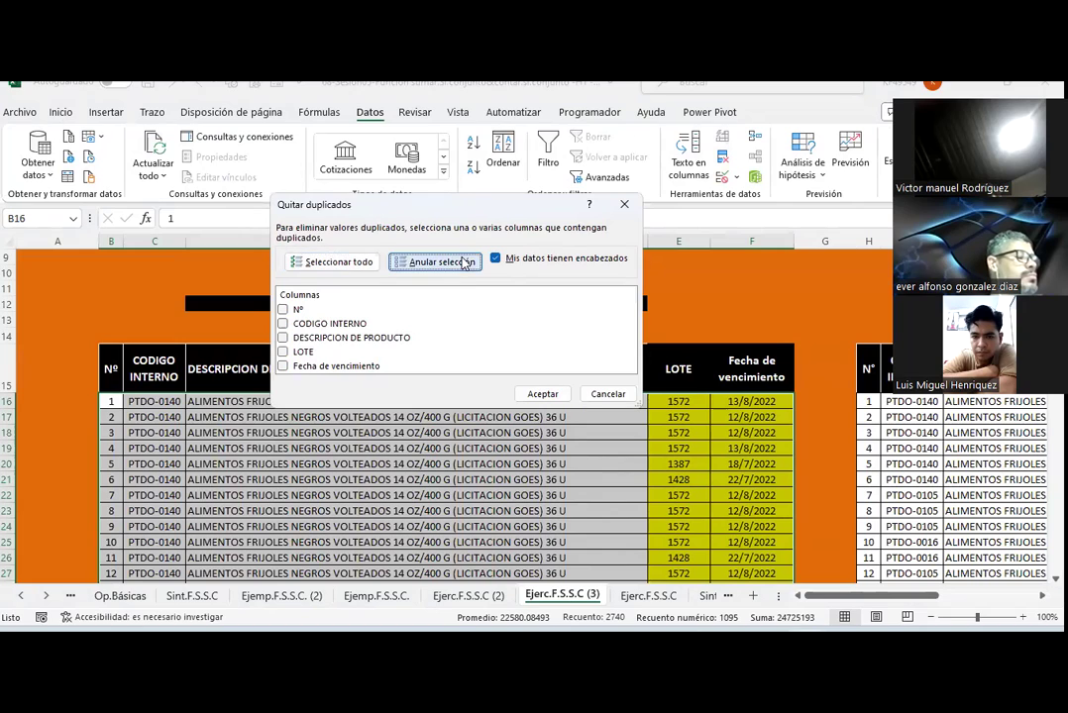
left_click(333, 325)
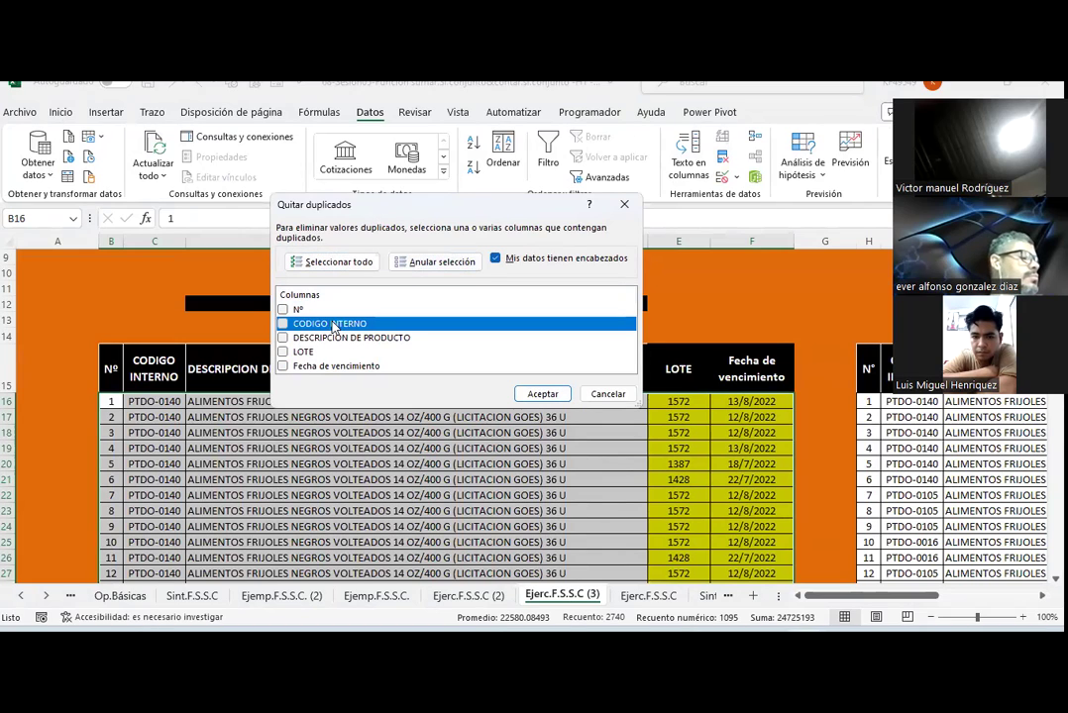
left_click(283, 353)
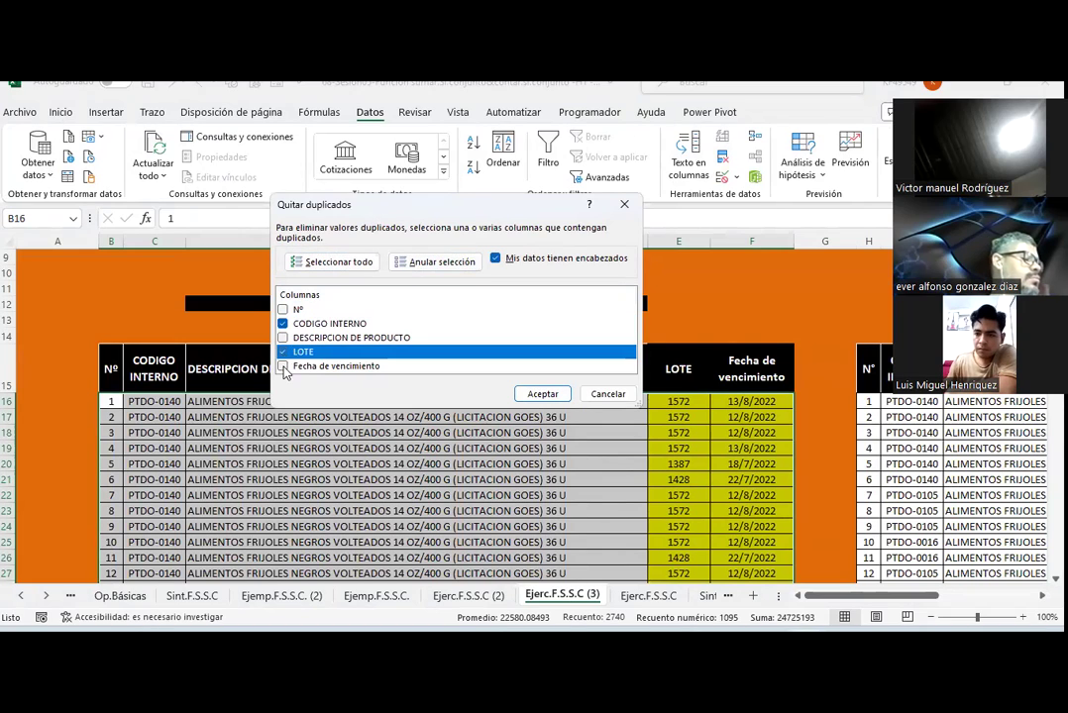
left_click(283, 366)
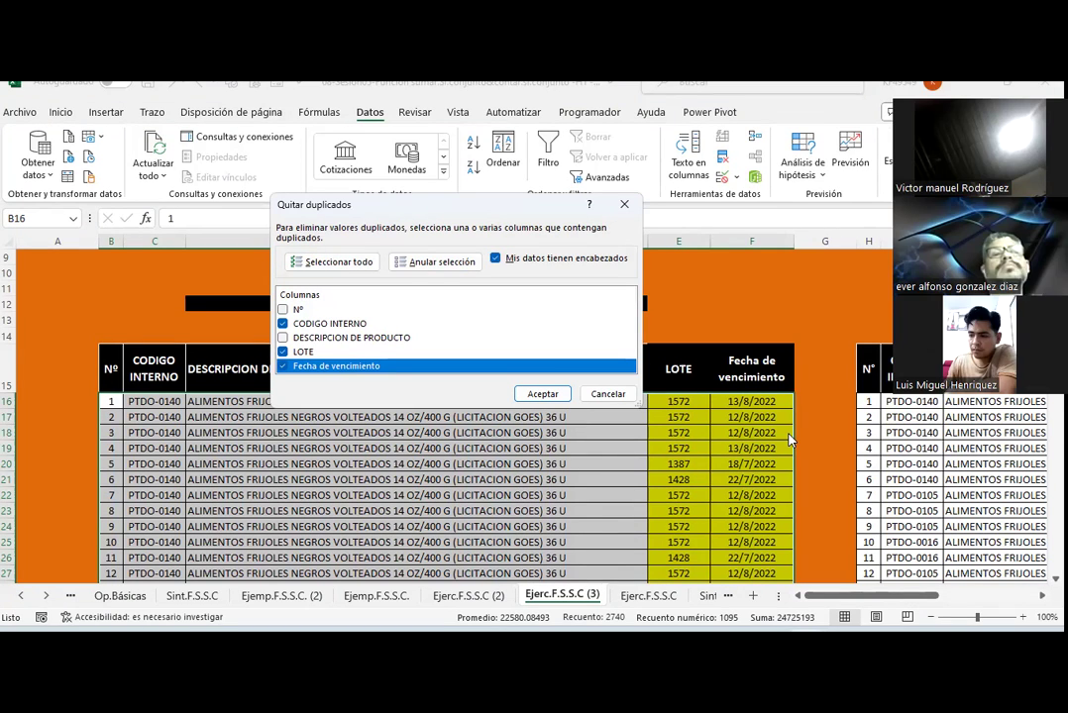
left_click(543, 394)
Step: Scroll through the deduplicated table to check the 108 remaining rows, dismissing a meeting reminder
scroll(548, 396, "down", 2)
scroll(548, 397, "down", 5)
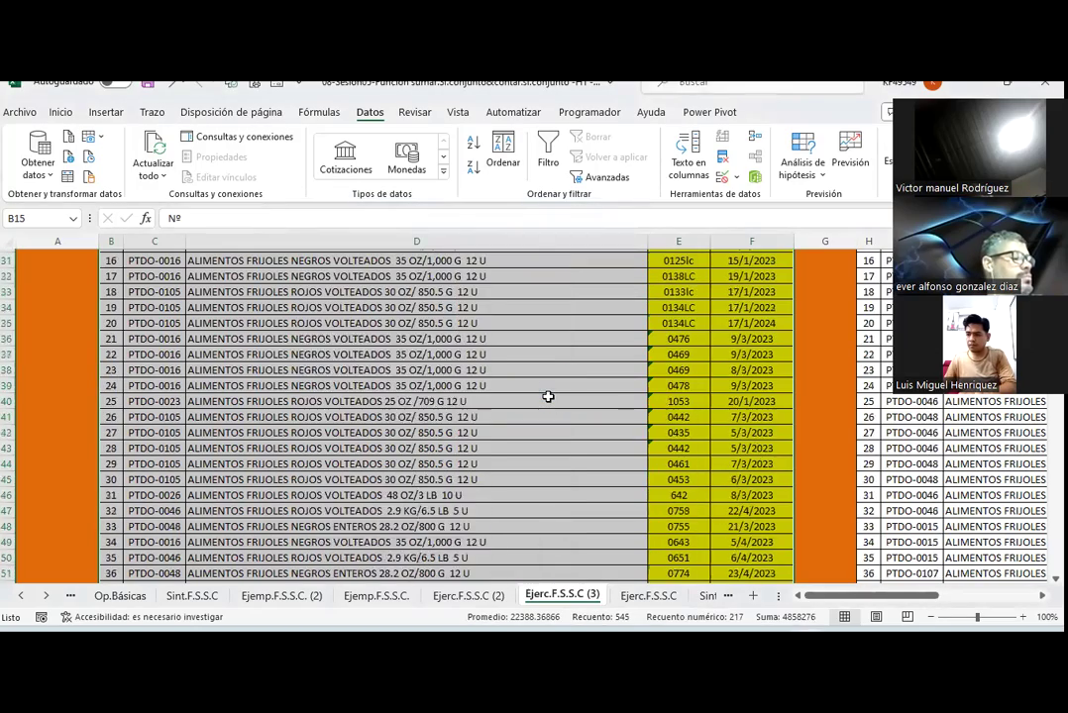
scroll(547, 396, "down", 8)
scroll(547, 396, "down", 6)
scroll(547, 397, "down", 3)
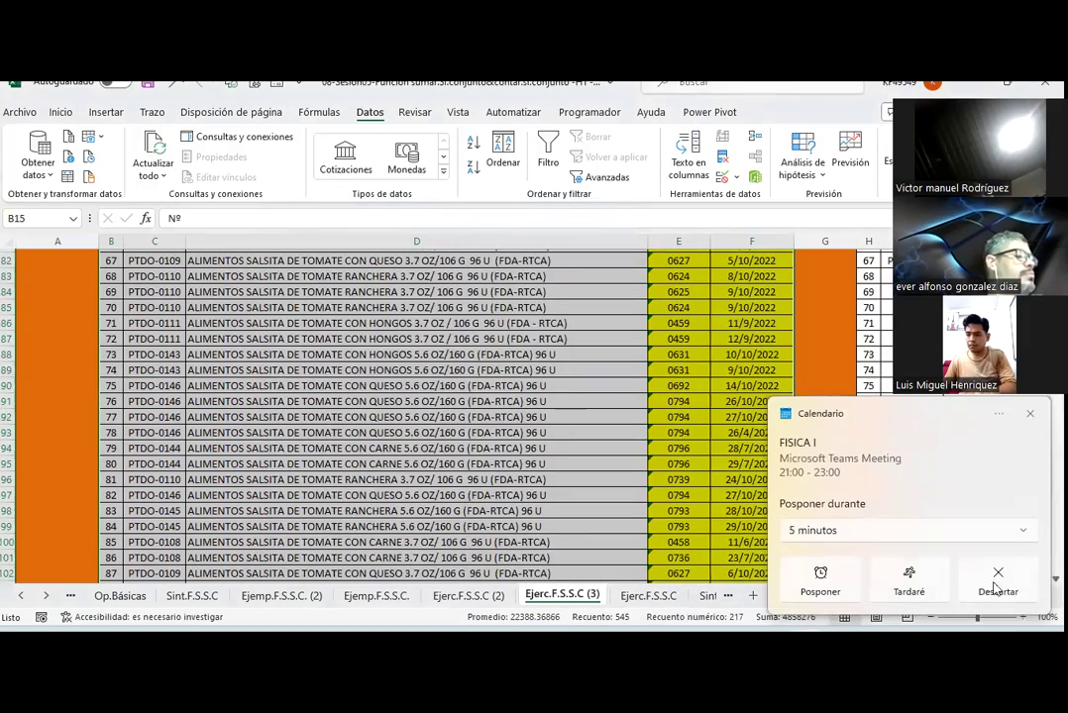
left_click(998, 586)
scroll(435, 443, "down", 9)
scroll(435, 443, "down", 2)
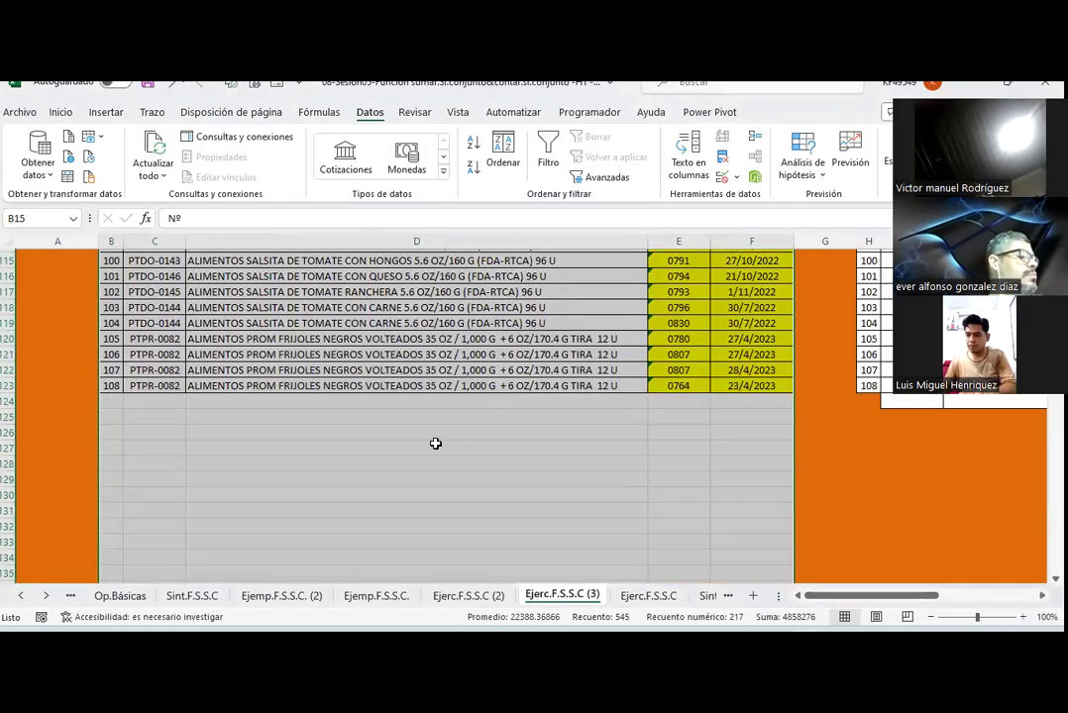
scroll(435, 443, "up", 3)
scroll(435, 444, "up", 6)
scroll(435, 444, "up", 11)
scroll(435, 444, "up", 9)
scroll(435, 444, "up", 4)
scroll(435, 443, "up", 5)
scroll(434, 444, "down", 4)
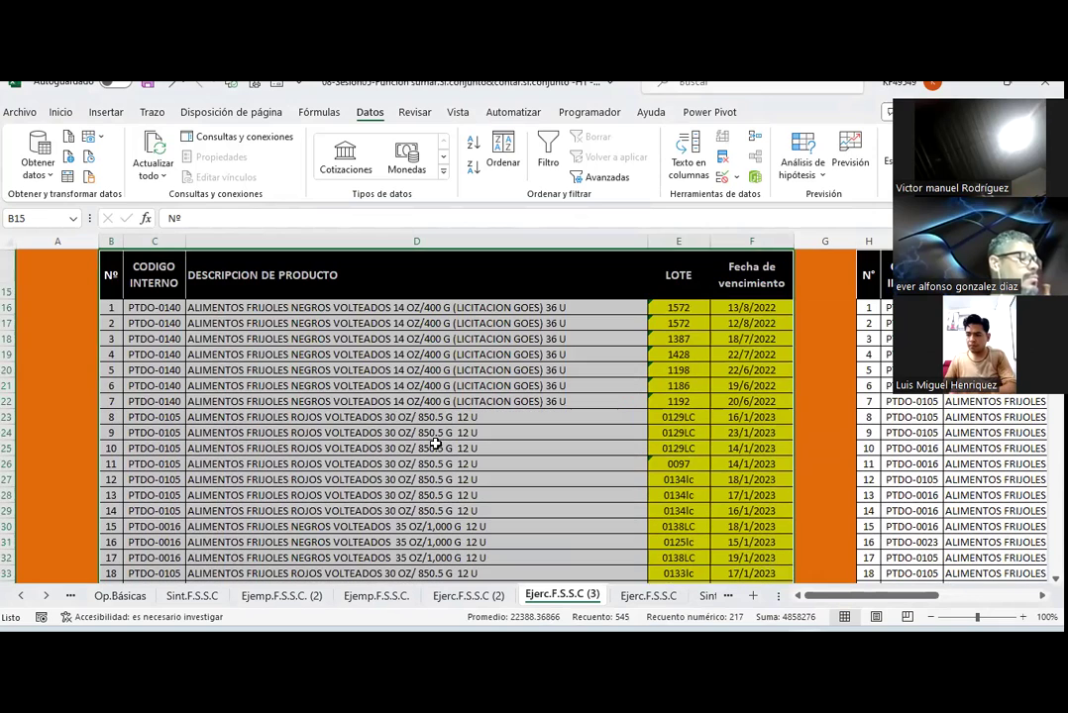
Step: Copy the 108 deduplicated rows, CODIGO INTERNO through Fecha de vencimiento, down to row 123
left_click(678, 307)
left_click(755, 308)
left_click_drag(170, 307, 745, 595)
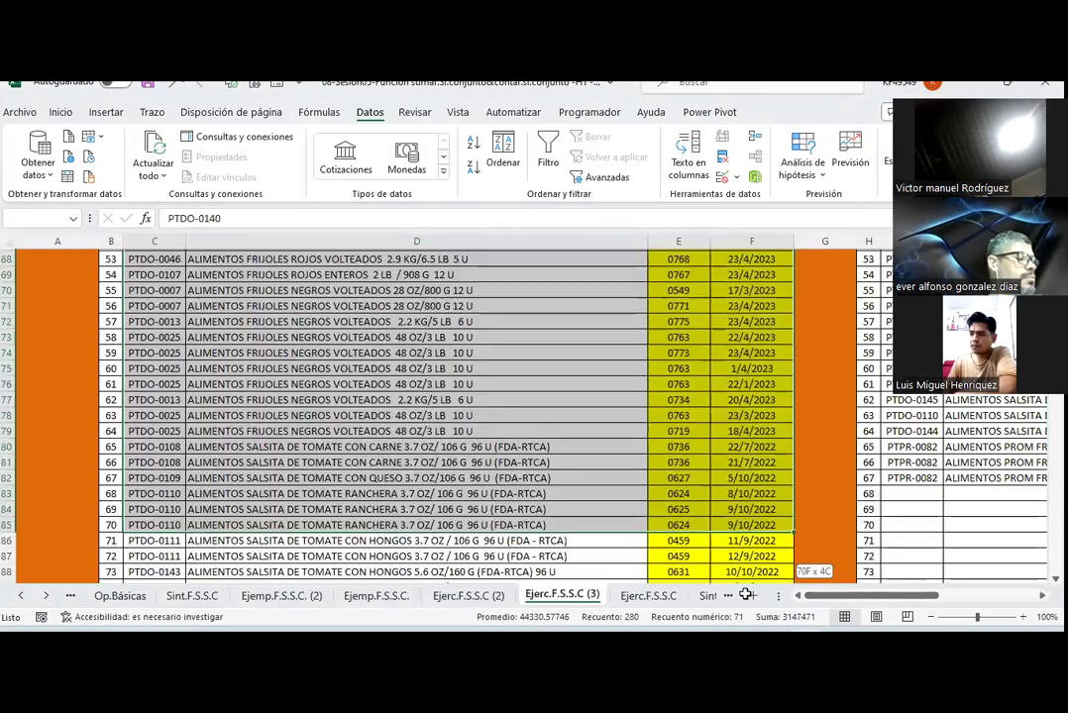
mouse_move(745, 594)
left_mouse_down()
mouse_move(748, 614)
mouse_move(755, 581)
left_mouse_up()
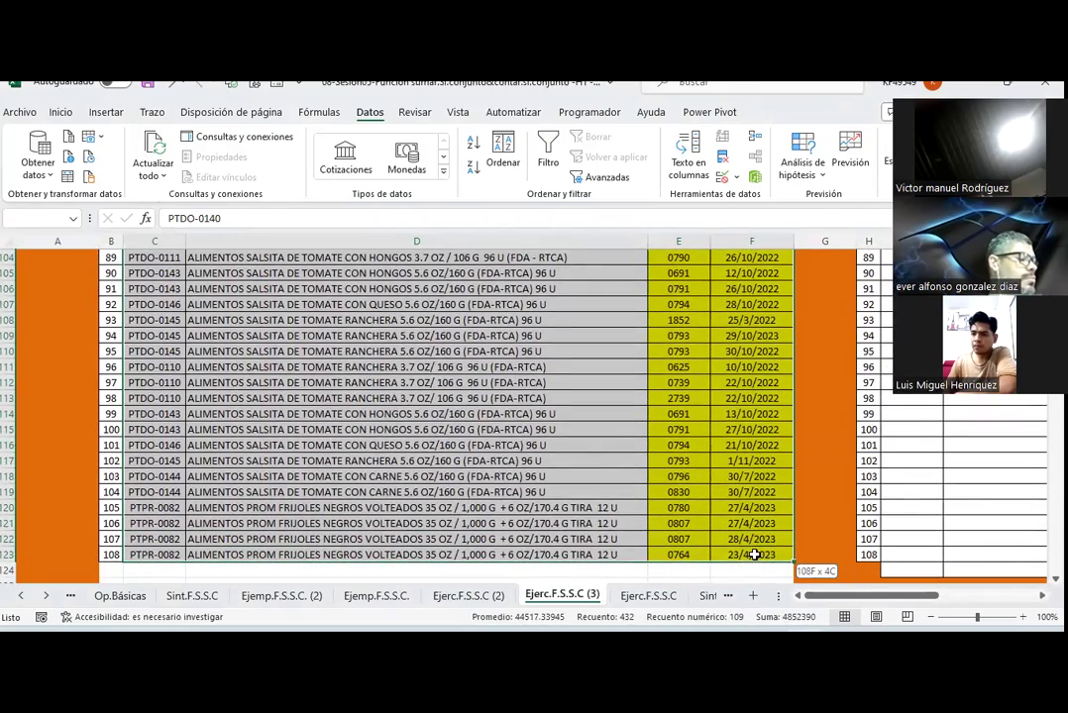
key("ctrl+c")
Step: On Ejerc.F.S.S.C, paste the copied product rows into J16 and dismiss the clipboard warning
left_click(646, 595)
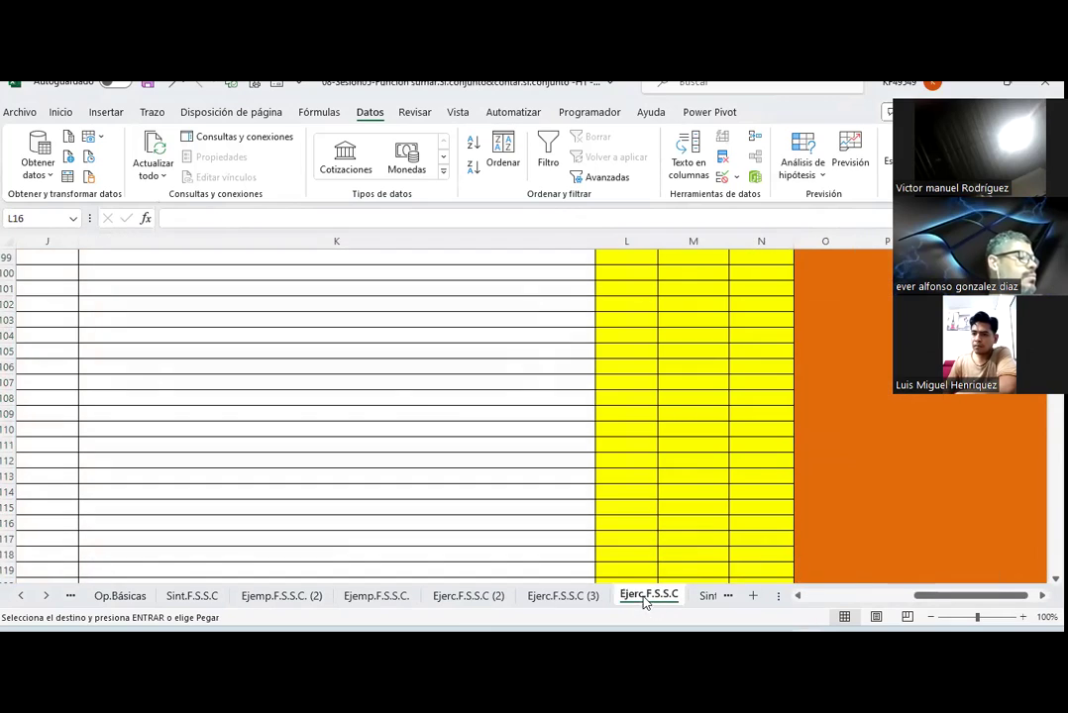
scroll(407, 407, "up", 11)
scroll(407, 408, "up", 14)
scroll(408, 409, "up", 7)
scroll(409, 409, "down", 2)
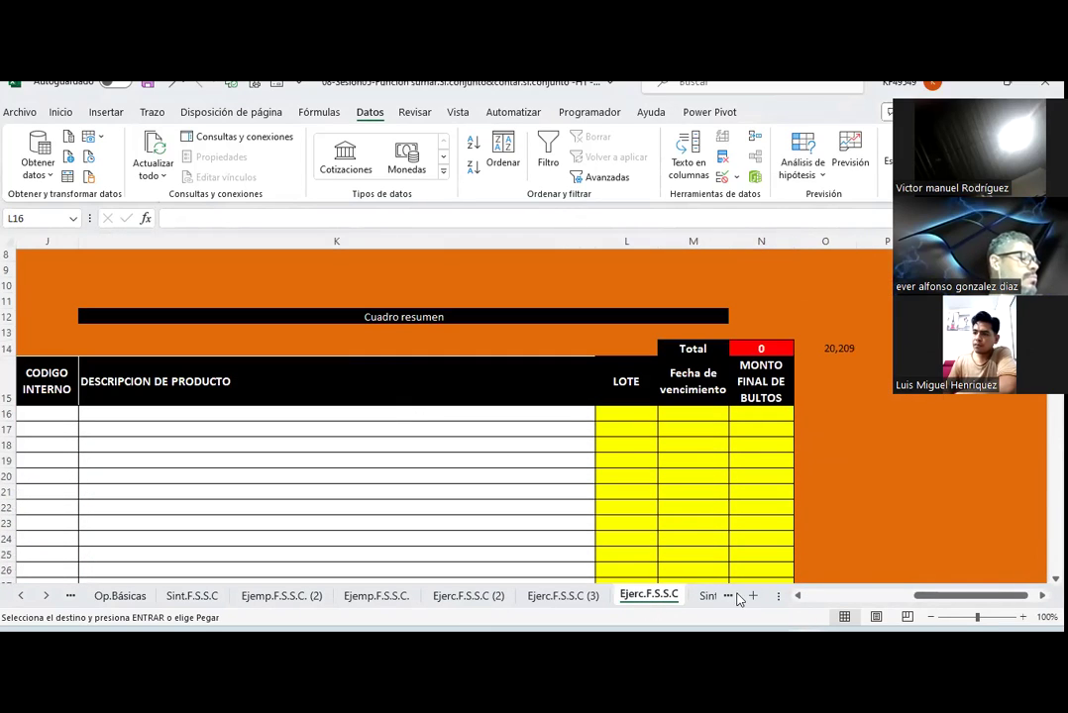
right_click(52, 414)
left_click(112, 240)
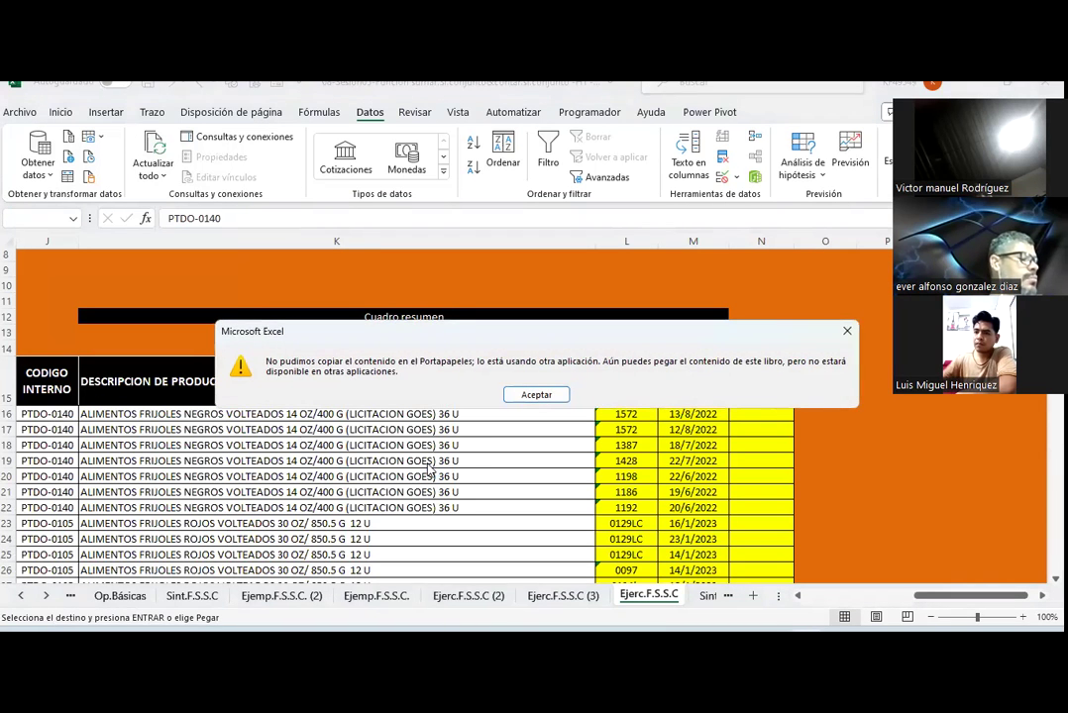
left_click(533, 395)
Step: Scroll through the 108 pasted rows, from PTDO-0140 down to row 123
scroll(406, 444, "down", 6)
scroll(408, 444, "down", 12)
scroll(410, 445, "down", 14)
scroll(410, 443, "down", 5)
scroll(436, 451, "up", 2)
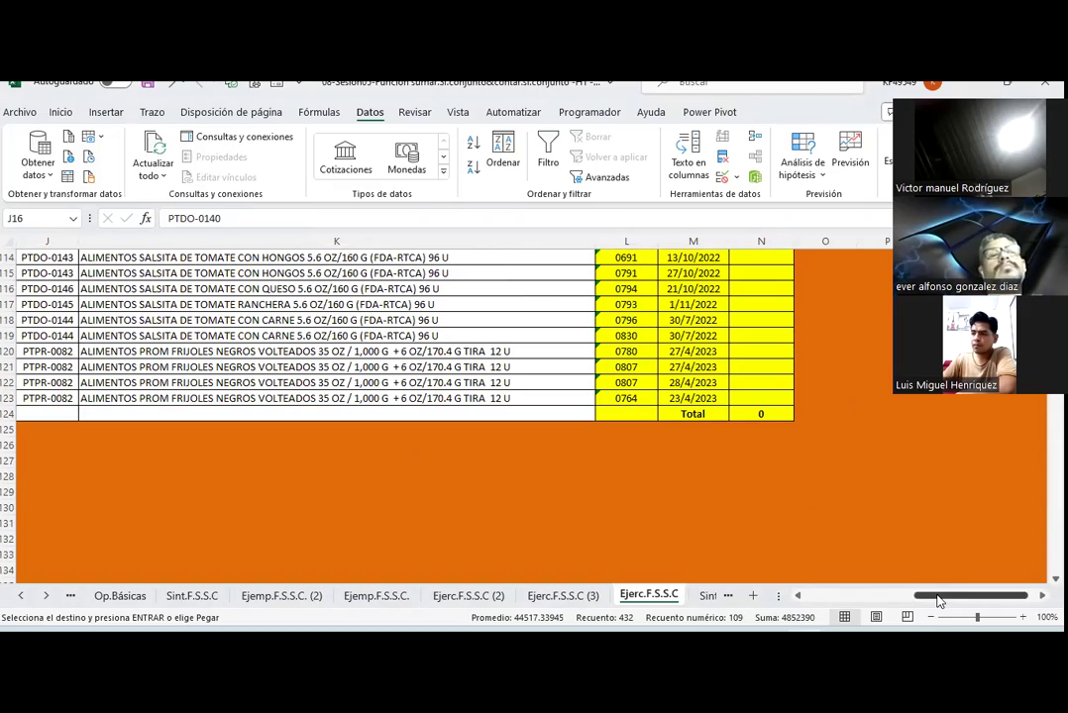
left_click_drag(942, 592, 916, 595)
scroll(801, 528, "up", 11)
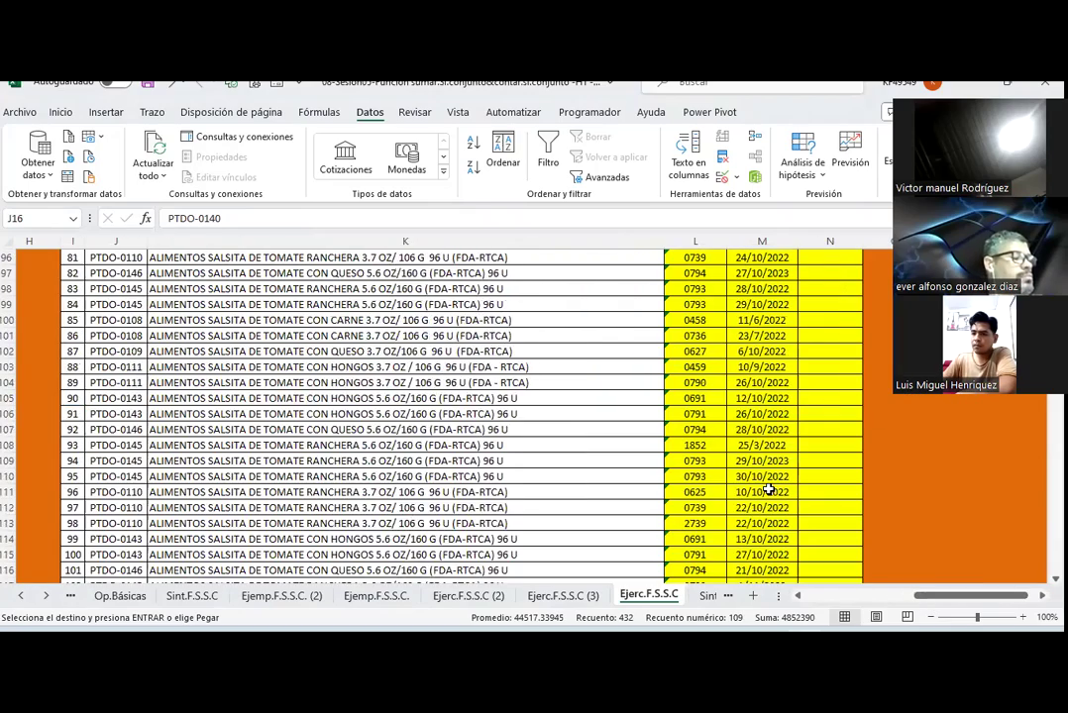
scroll(798, 488, "up", 10)
scroll(799, 488, "up", 10)
scroll(782, 487, "up", 7)
scroll(768, 488, "down", 2)
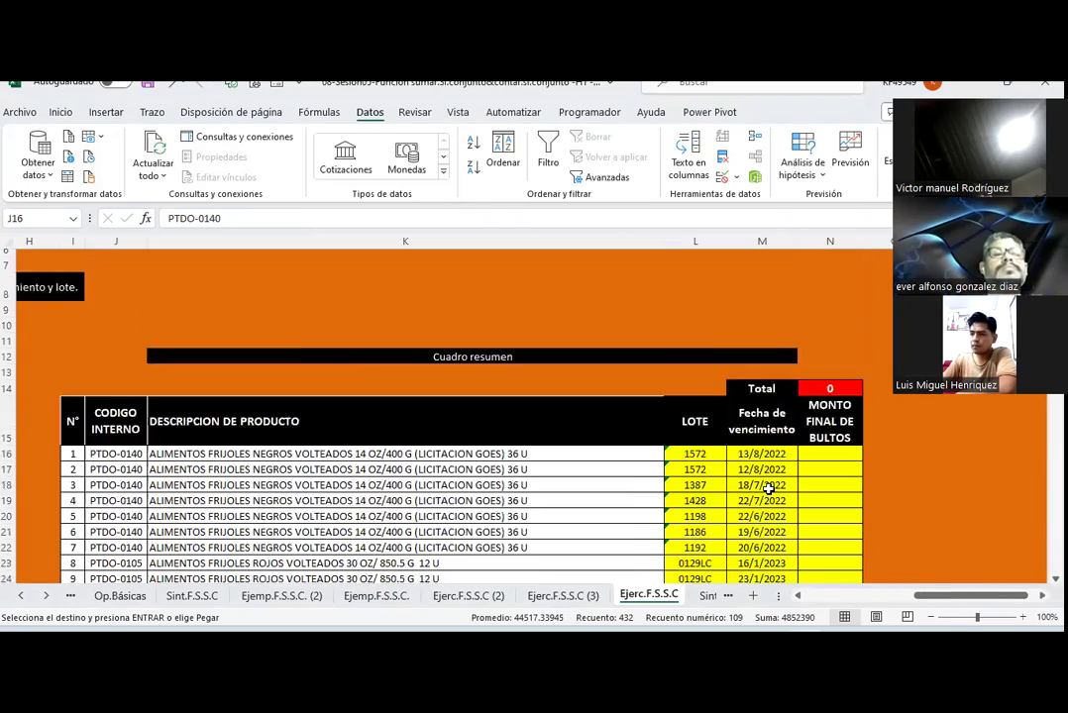
scroll(767, 488, "down", 2)
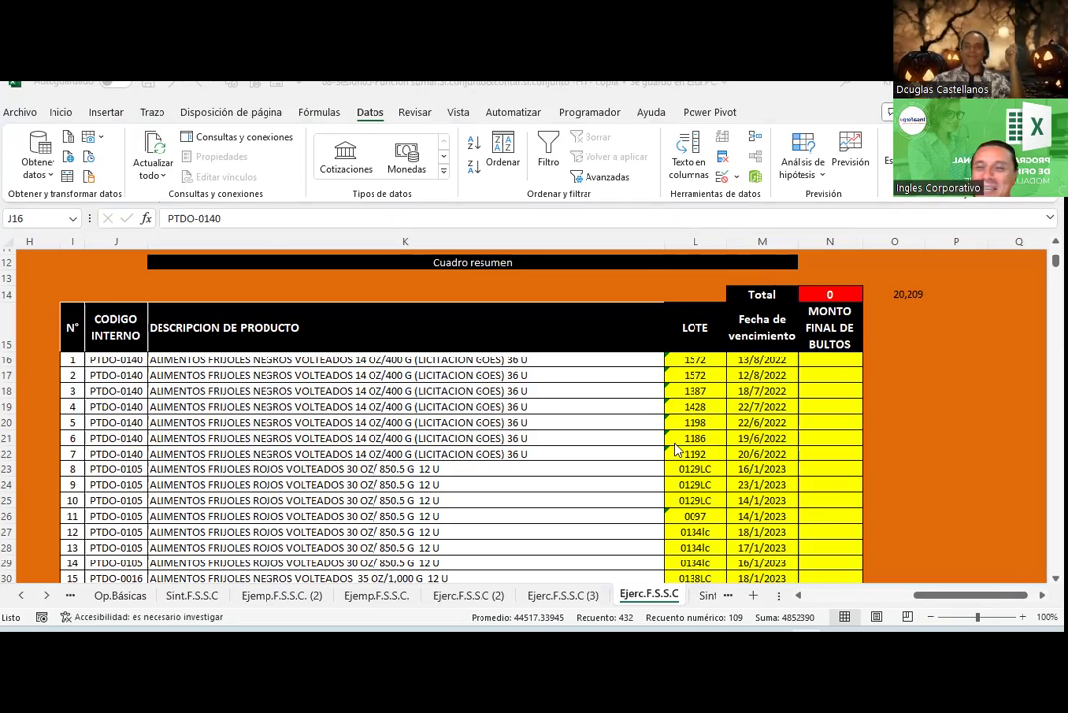
Step: Select cells in the Cuadro resumen, show the Inicio ribbon, and review the table's columns
left_click(579, 403)
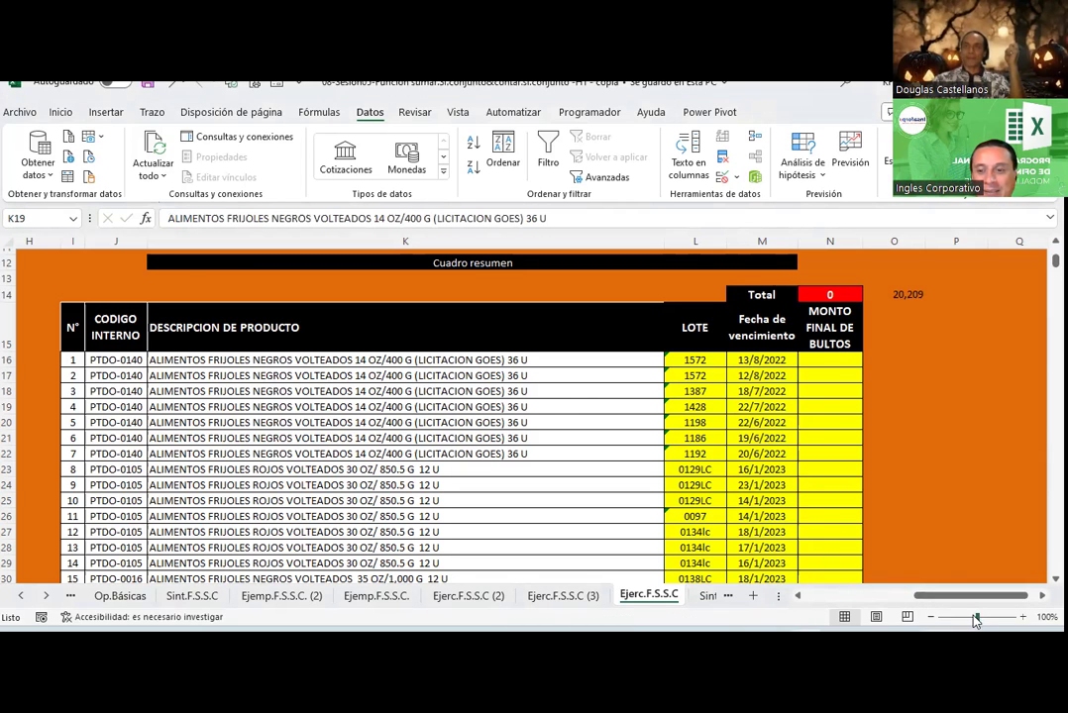
left_click_drag(971, 595, 981, 595)
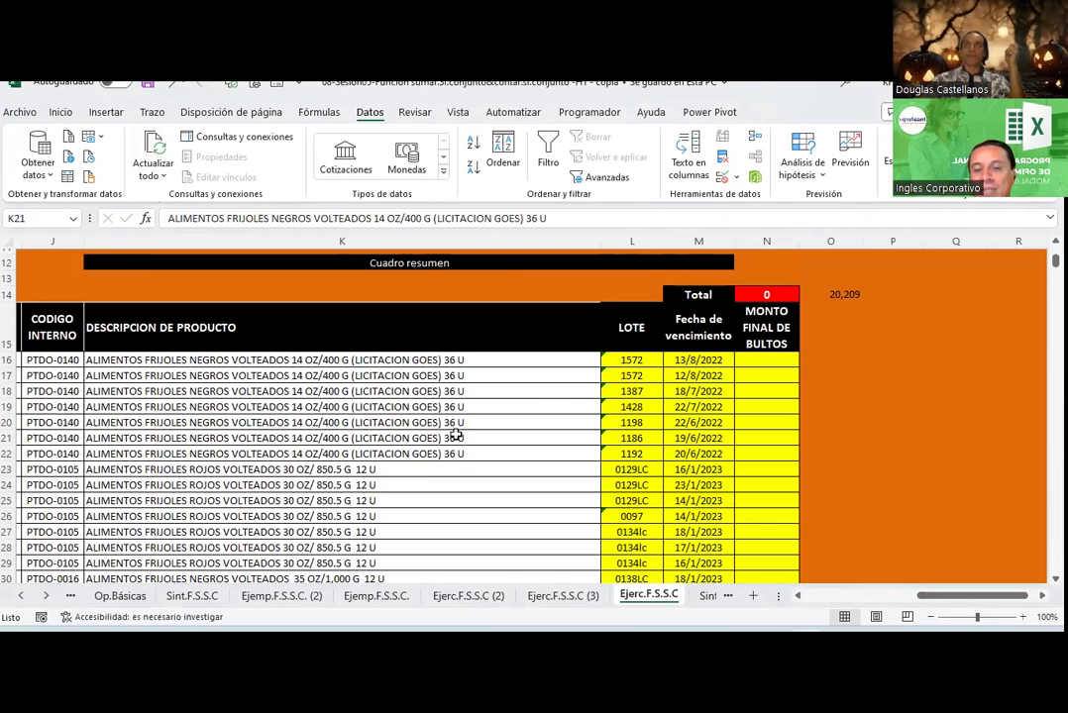
left_click(395, 259)
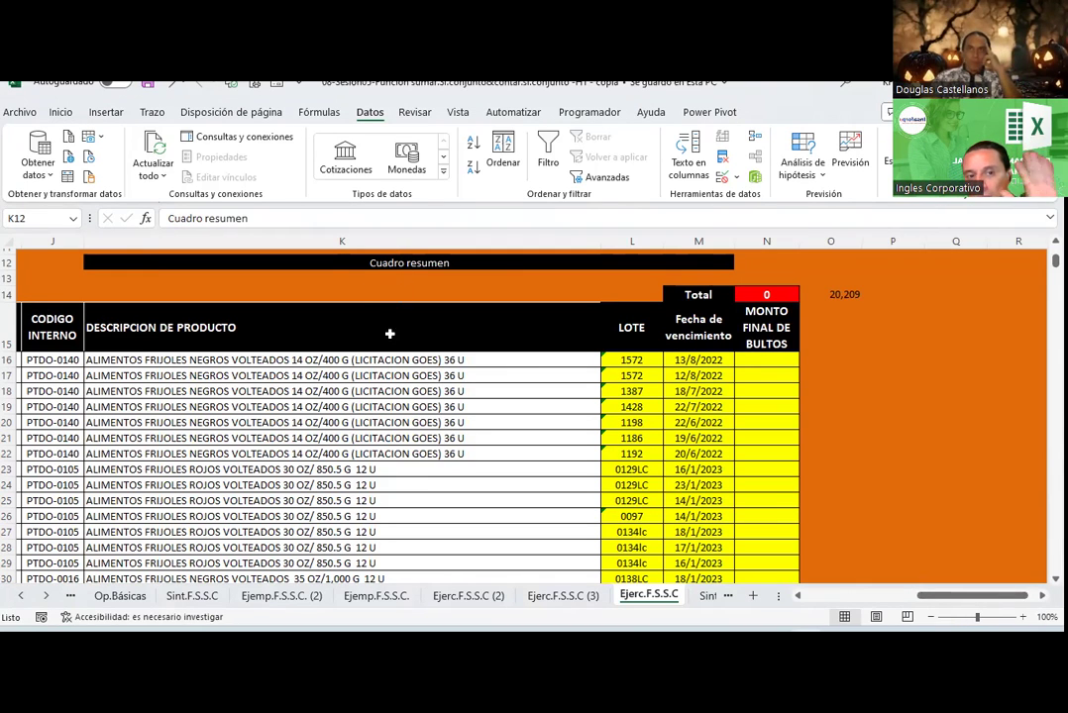
left_click(61, 111)
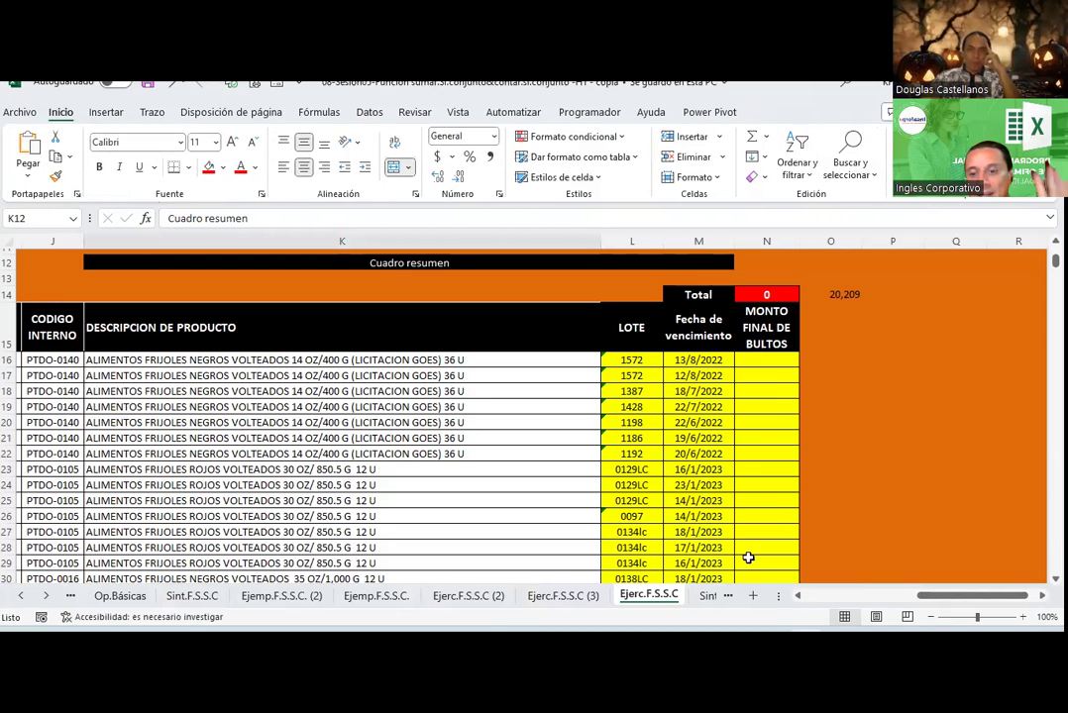
scroll(703, 506, "left", 5)
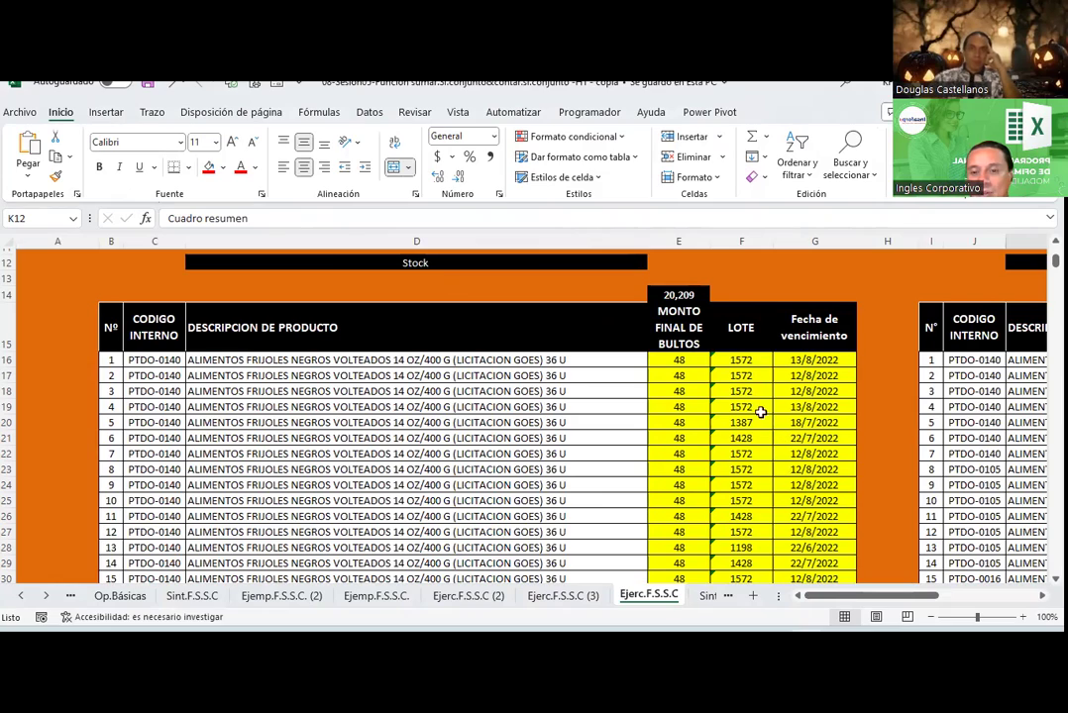
scroll(826, 560, "right", 3)
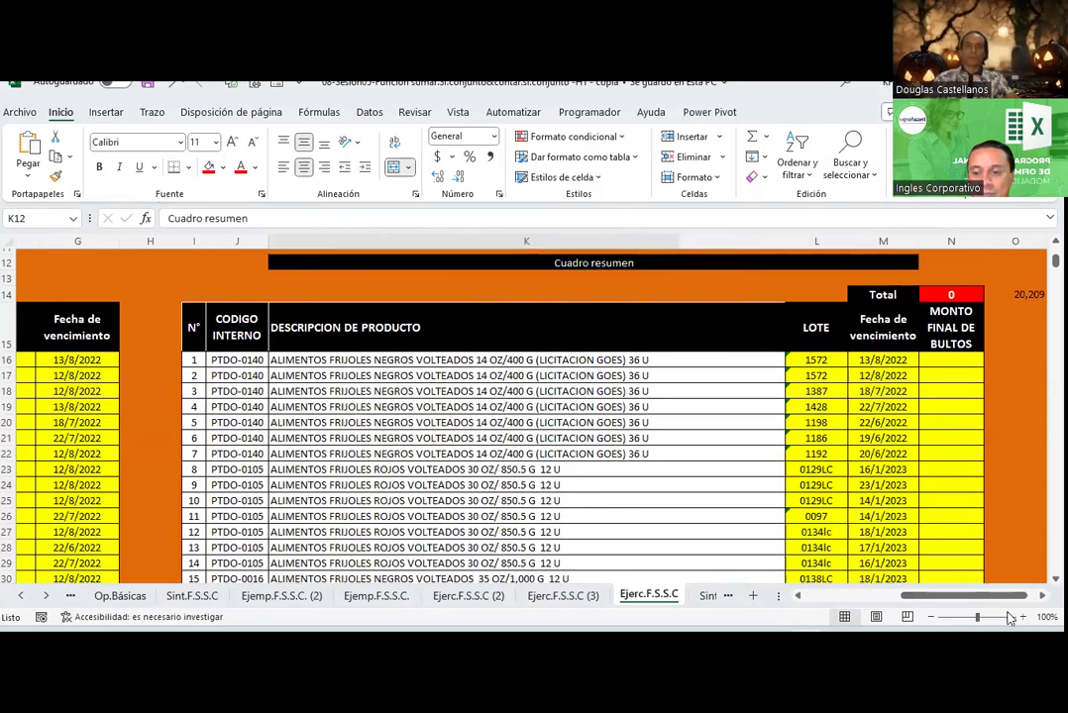
scroll(531, 416, "right", 3)
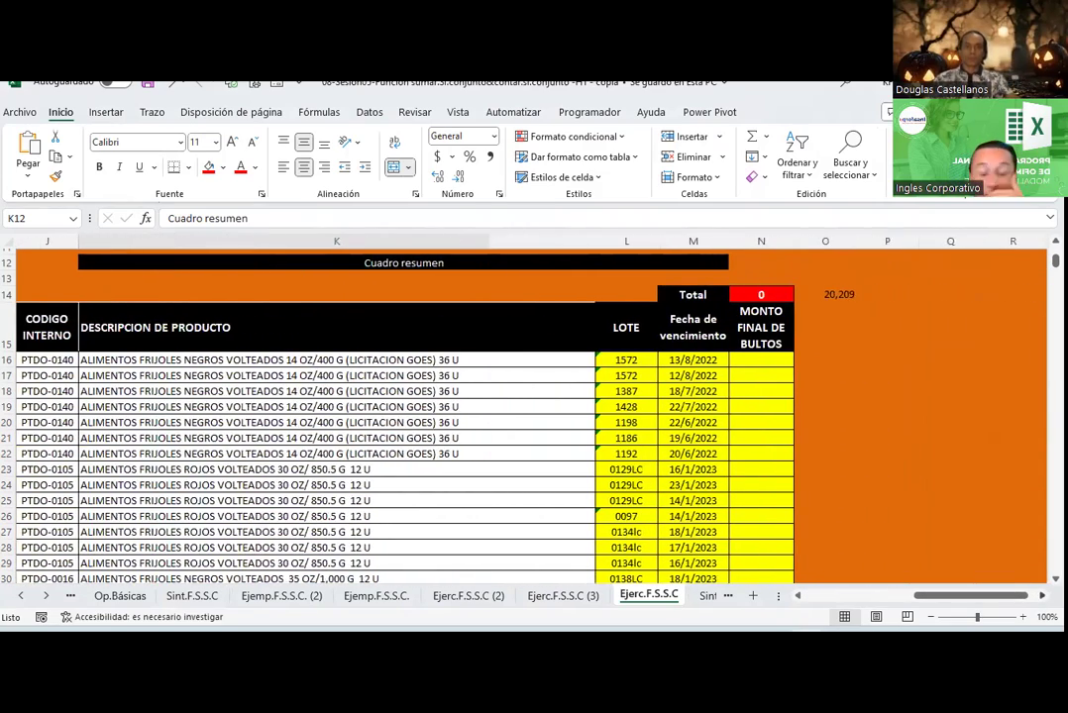
scroll(531, 416, "right", 2)
scroll(531, 416, "right", 1)
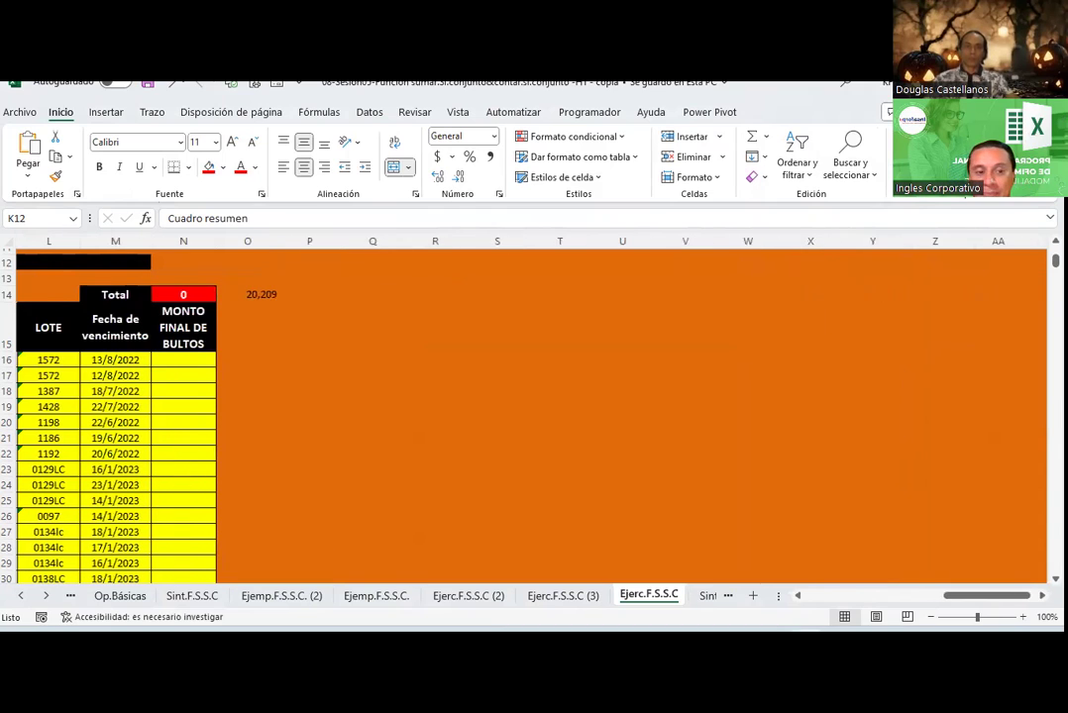
Step: Start a SUMAR.SI.CONJUNTO formula in N16 with sum range $E$16:$E$1000
left_click(797, 596)
left_click(798, 595)
left_click(750, 361)
left_click(146, 218)
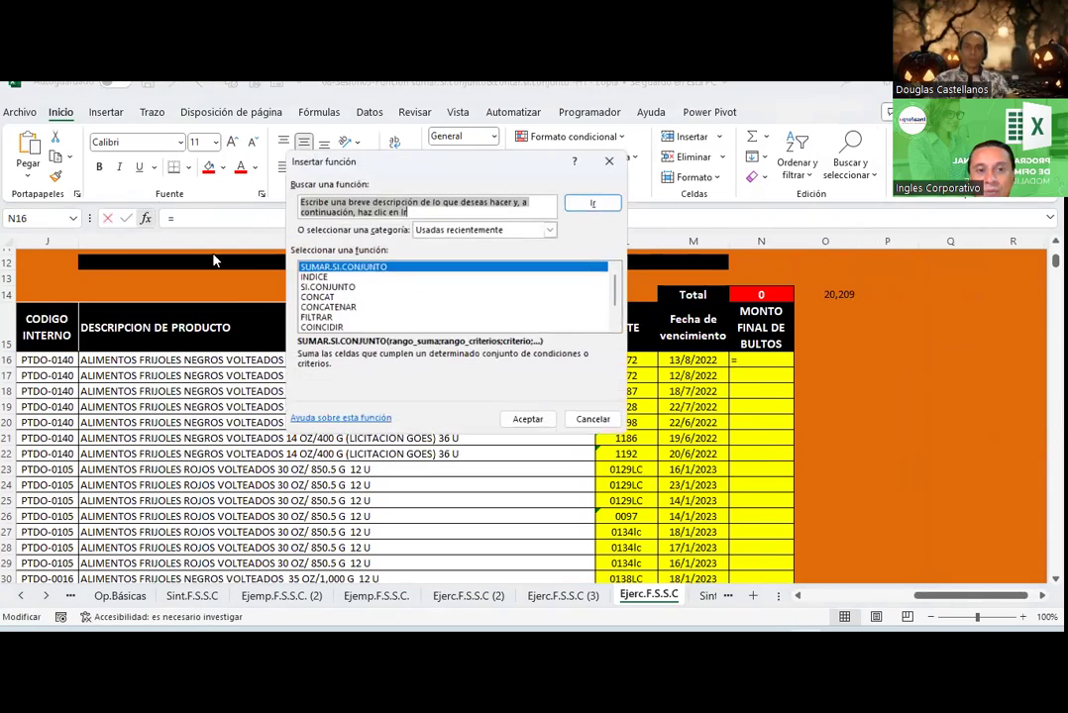
left_click(526, 418)
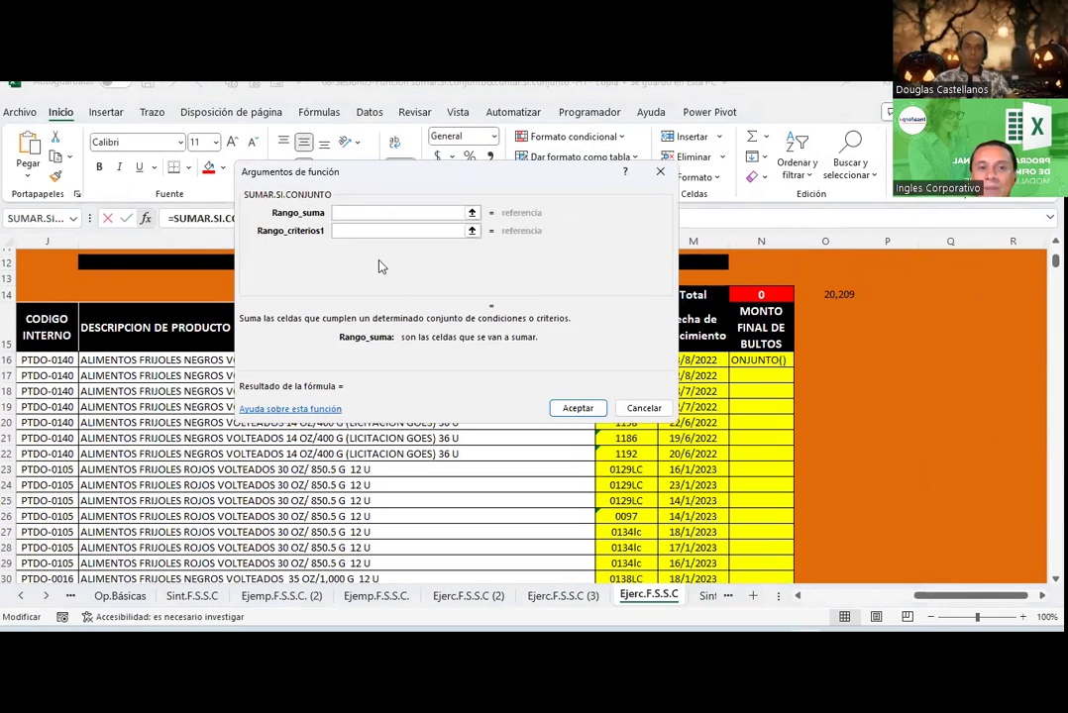
left_click(471, 216)
left_click_drag(929, 601, 870, 601)
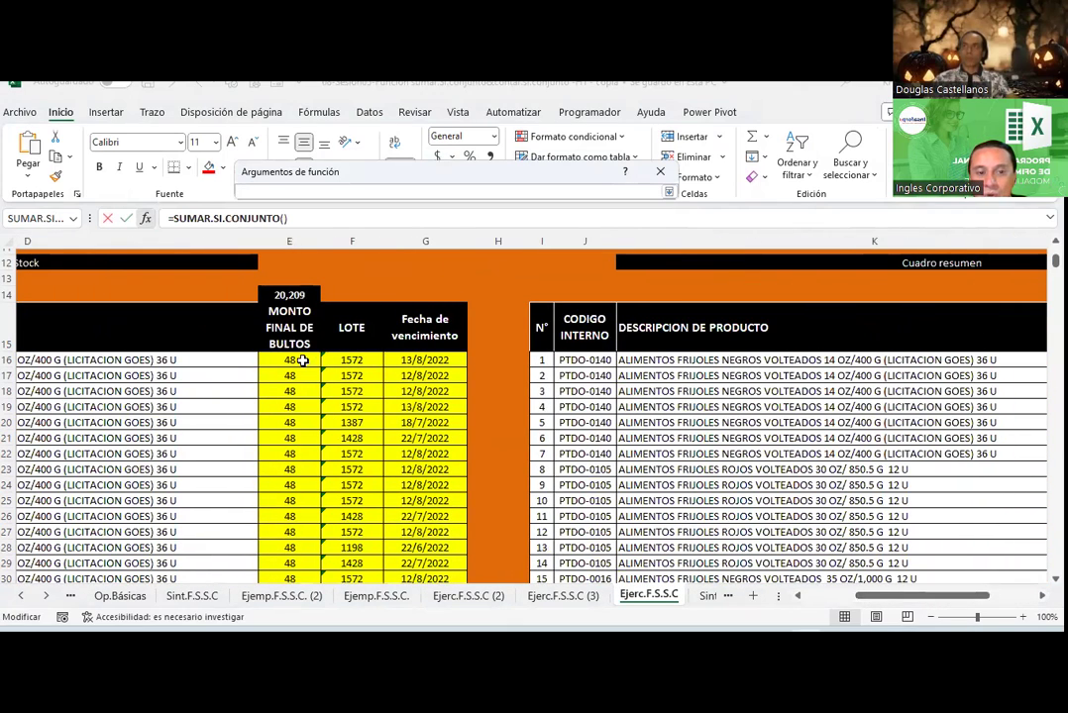
left_click_drag(302, 362, 297, 433)
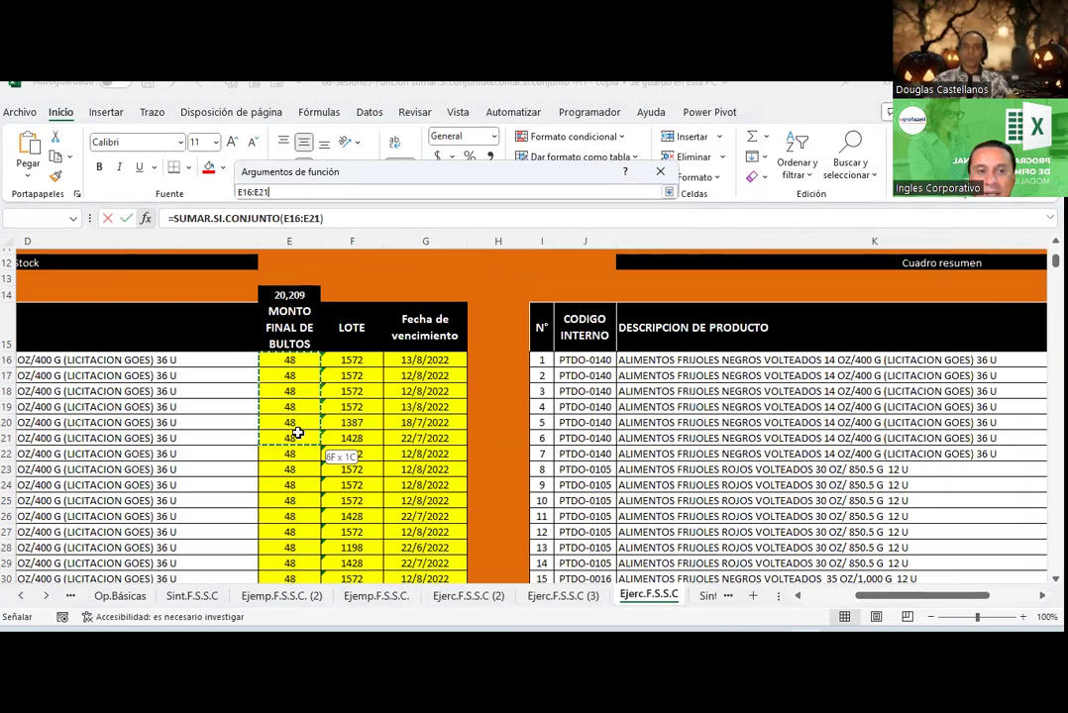
key("F4")
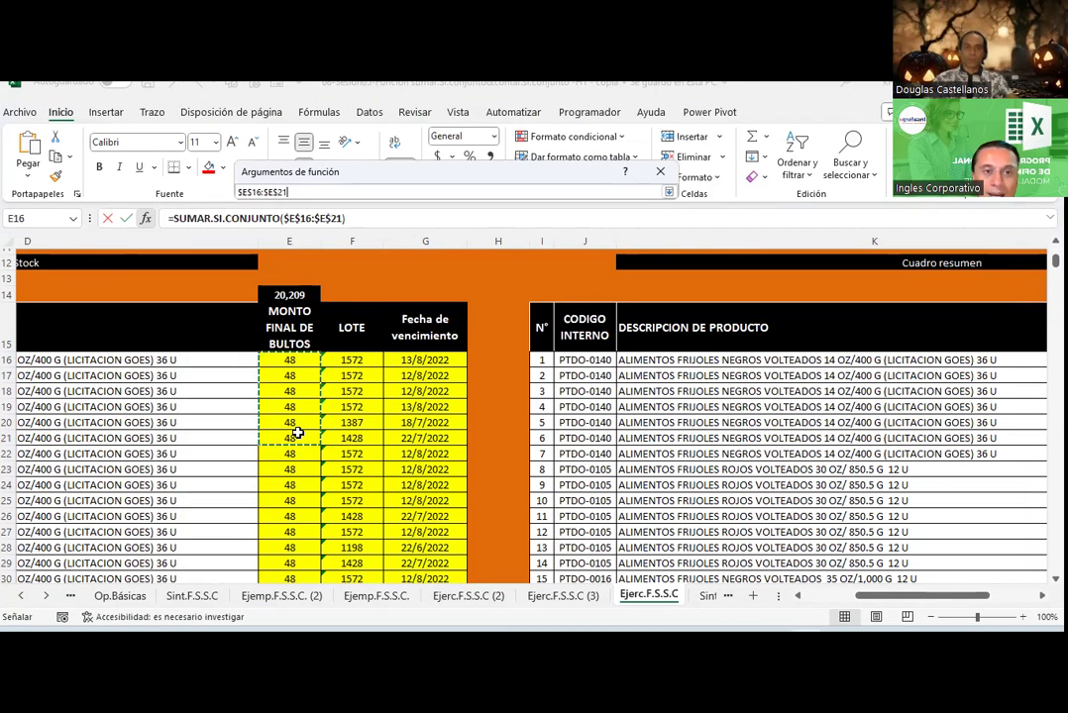
key("BackSpace")
key("BackSpace")
type("000")
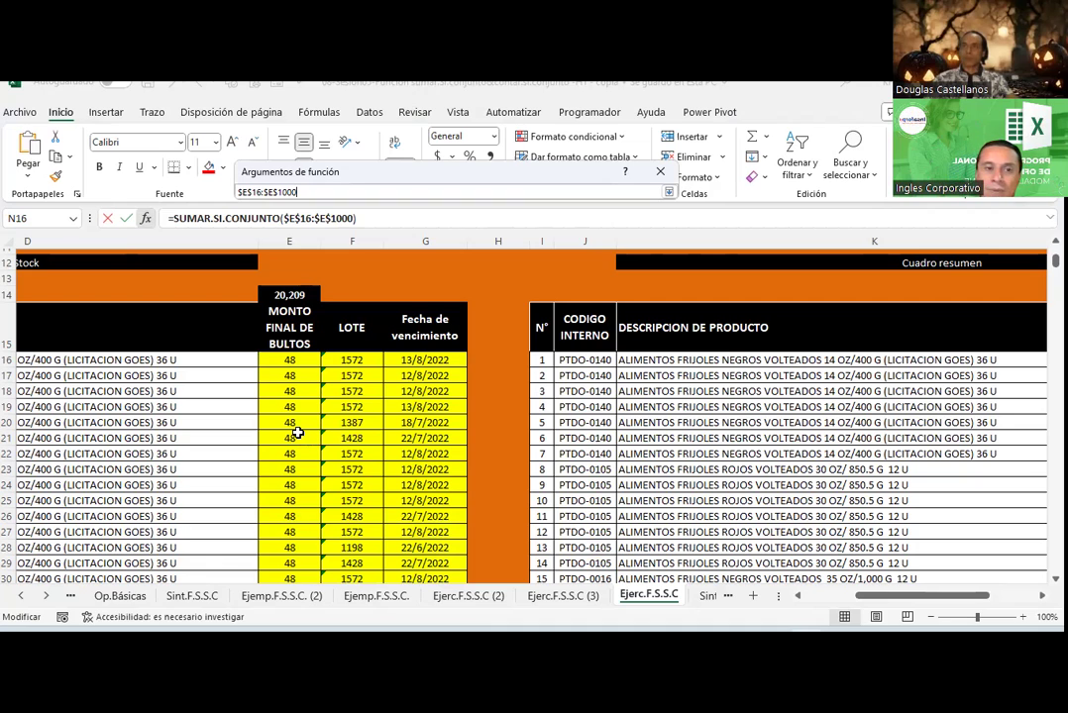
Step: Set the first criteria range to the codes $C$16:$C$1000, with criterion J16
key("Return")
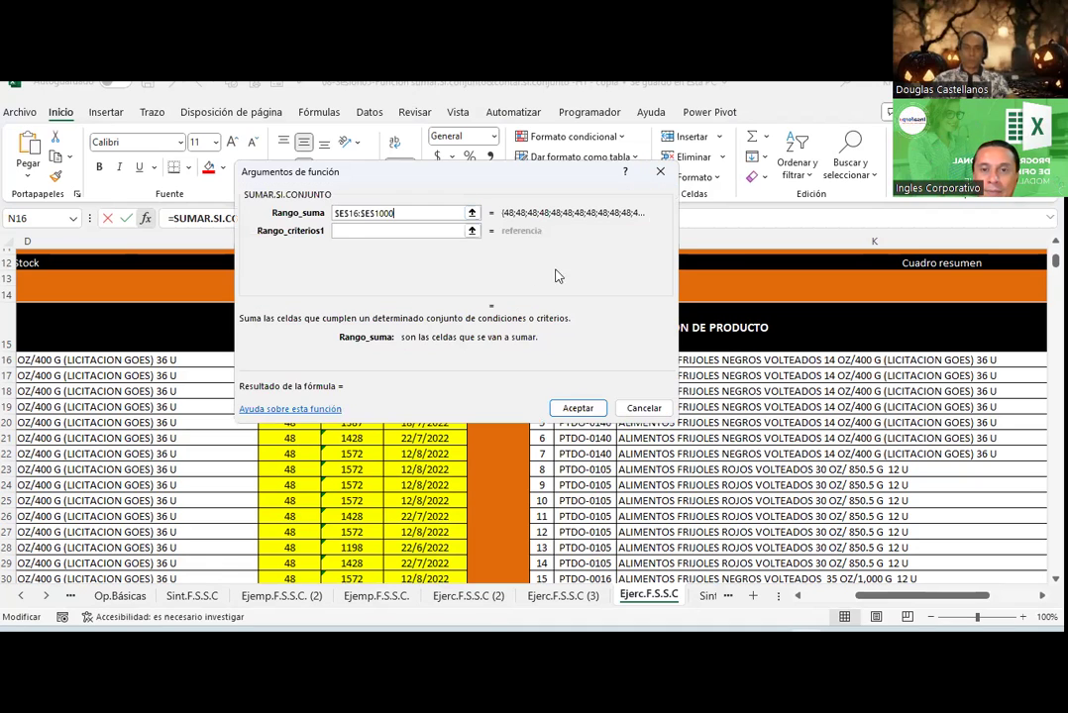
left_click(351, 232)
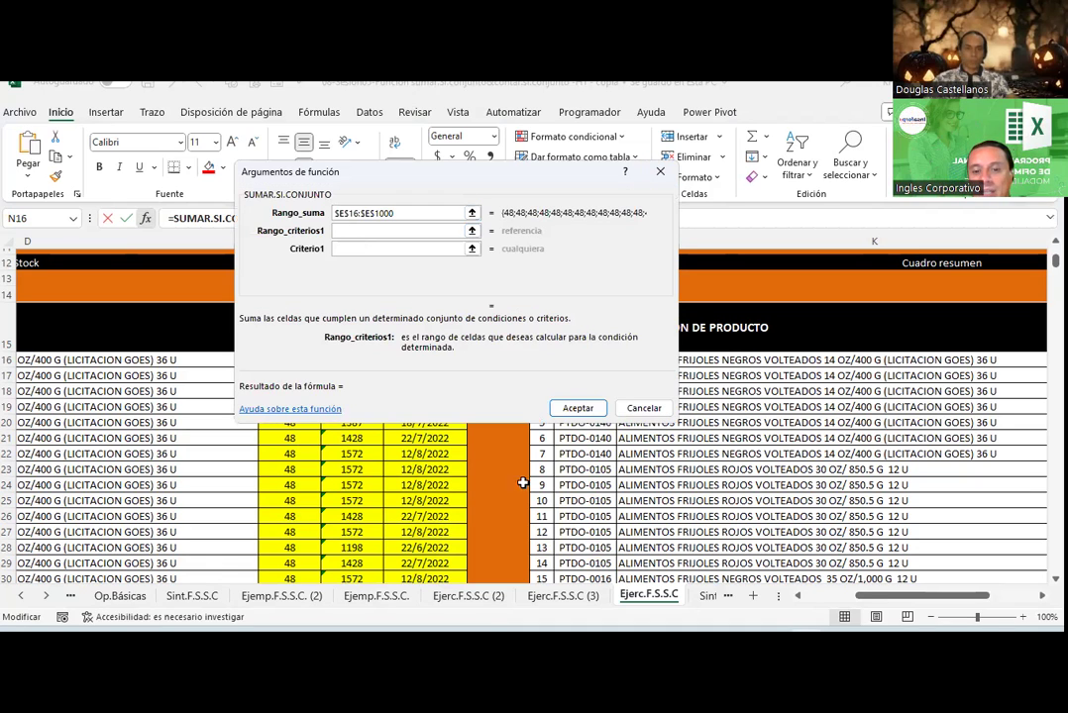
left_click_drag(889, 600, 837, 599)
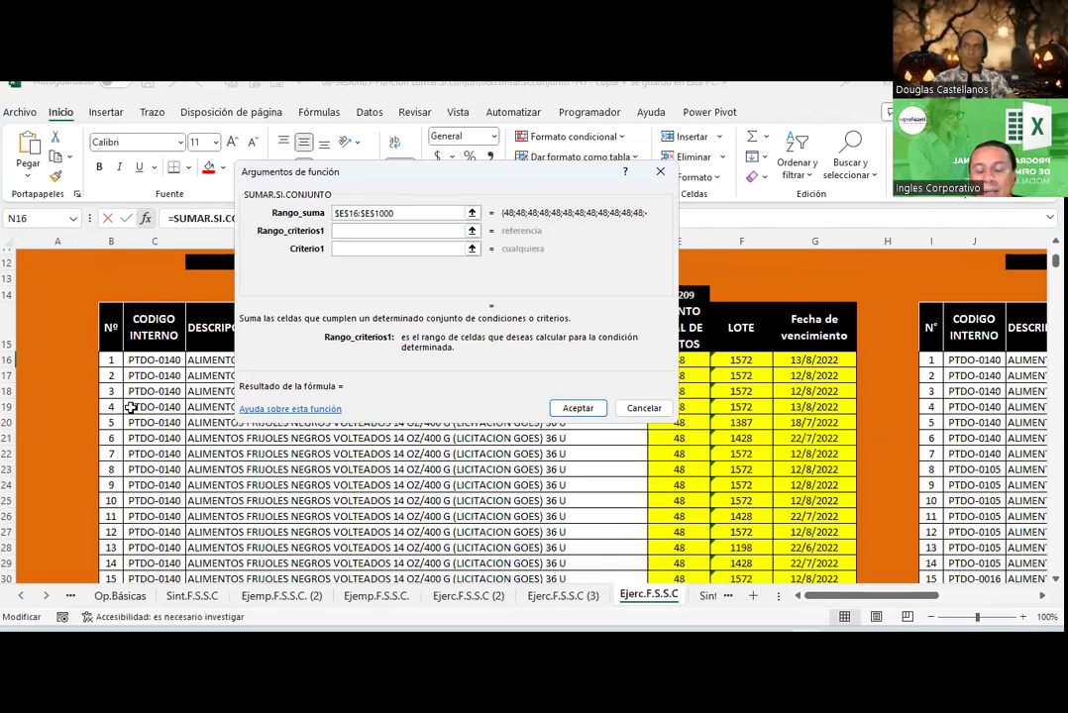
left_click_drag(154, 327, 153, 438)
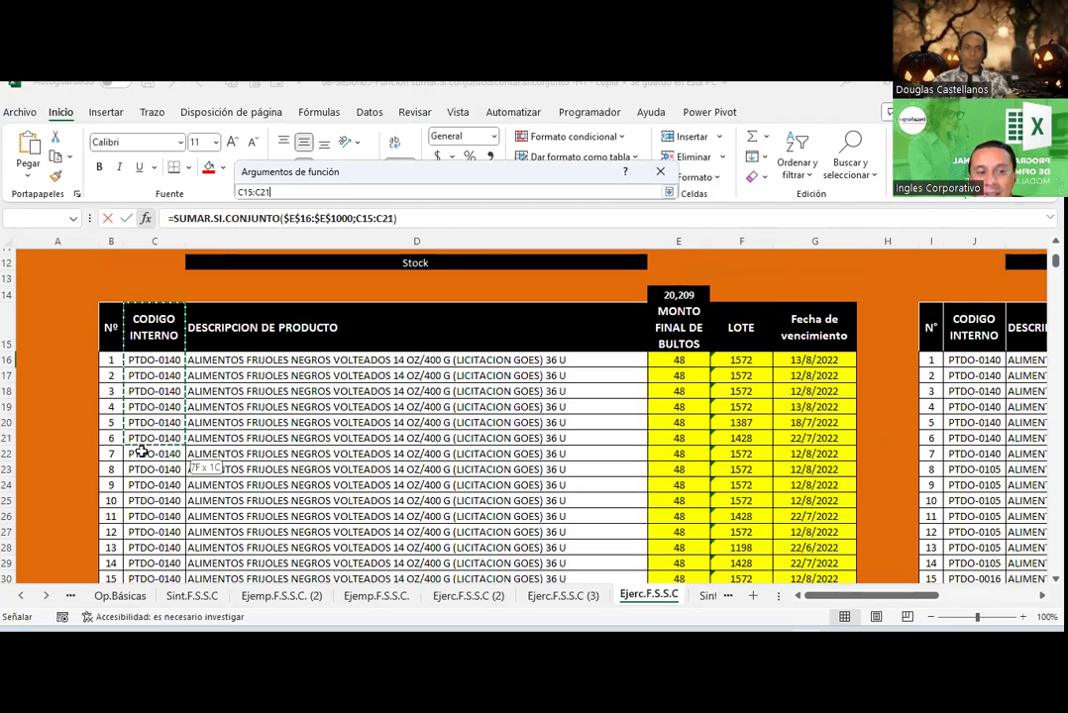
left_click_drag(150, 361, 155, 425)
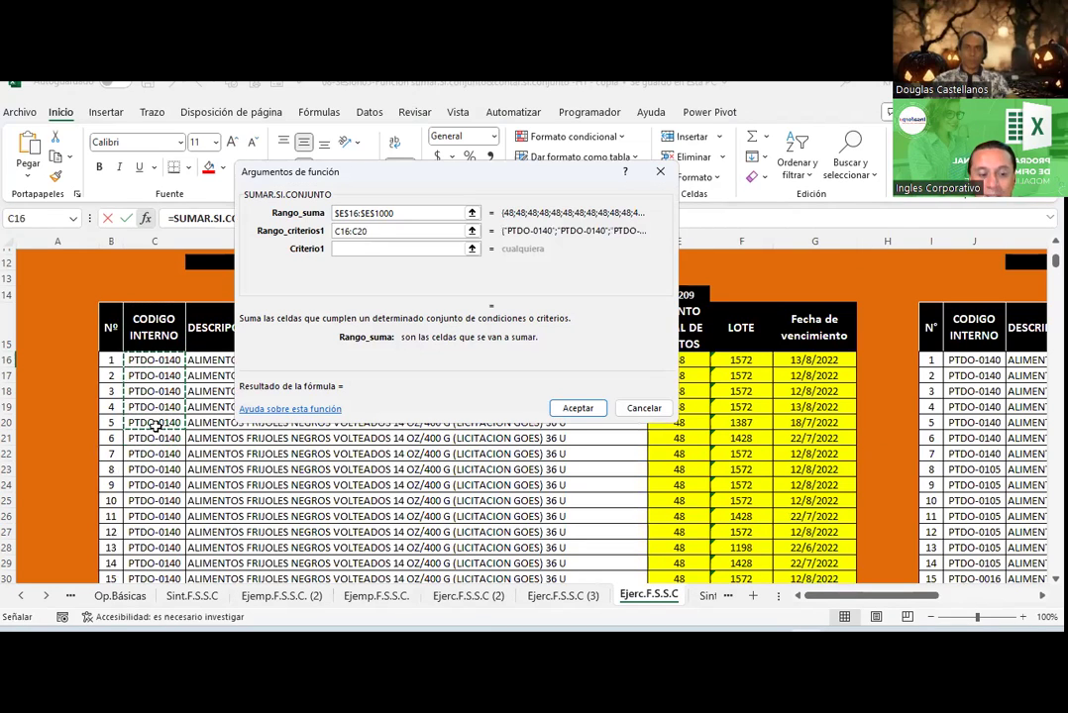
key("BackSpace")
key("BackSpace")
key("BackSpace")
type("$C$16:$C$")
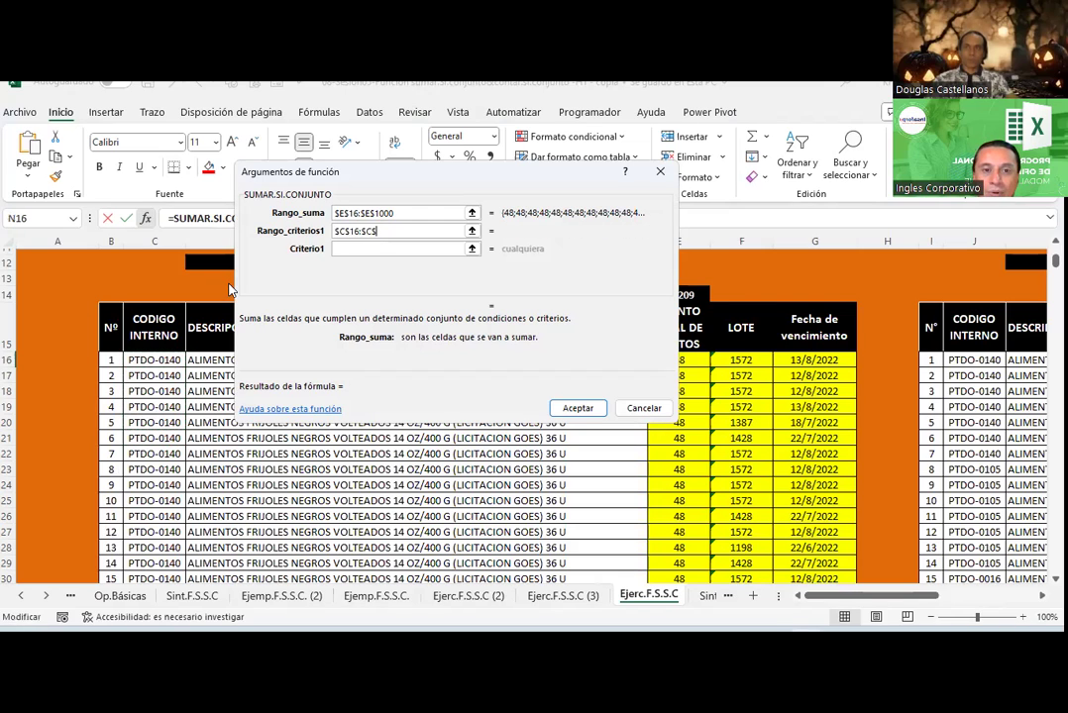
type("1000")
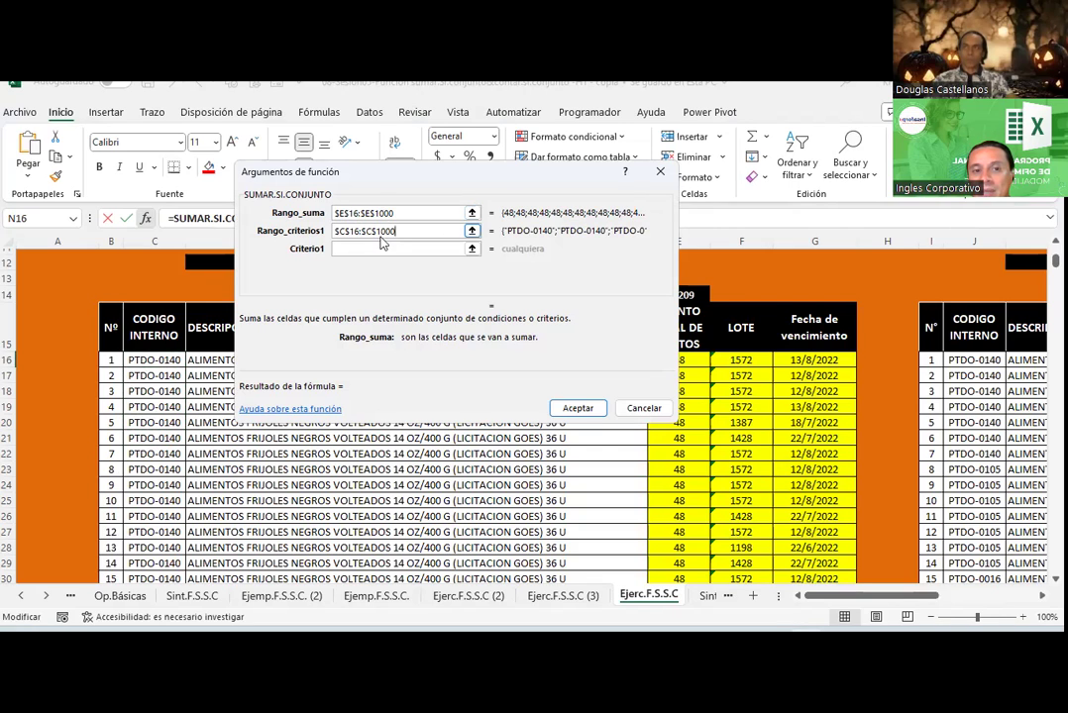
left_click(367, 248)
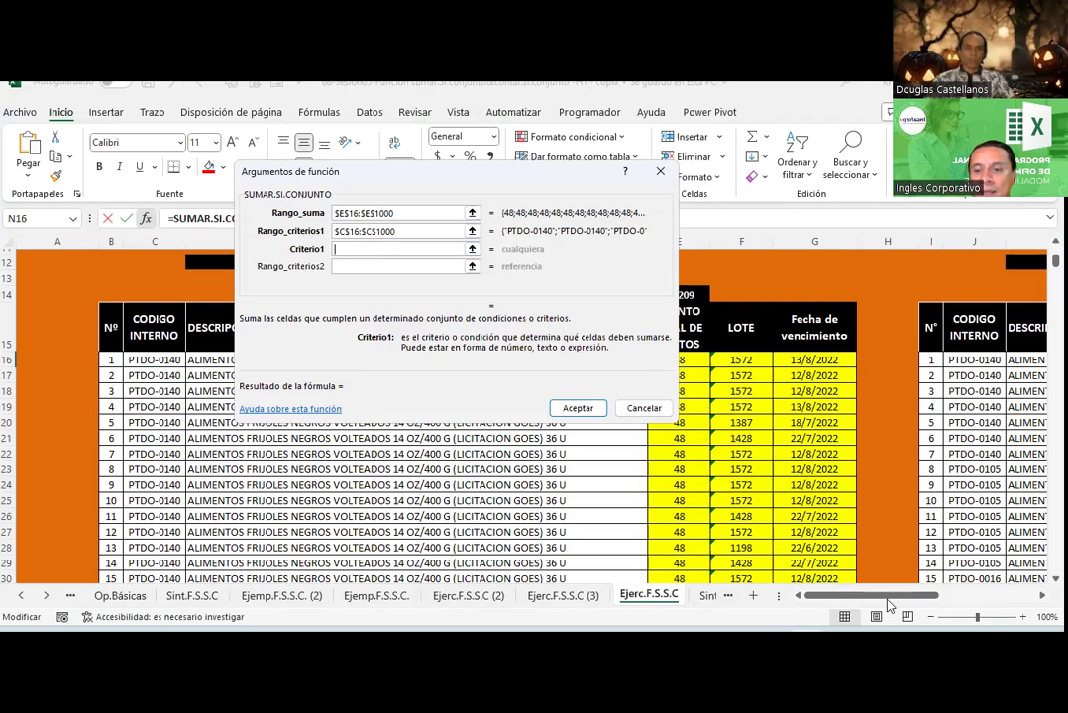
scroll(887, 599, "right", 5)
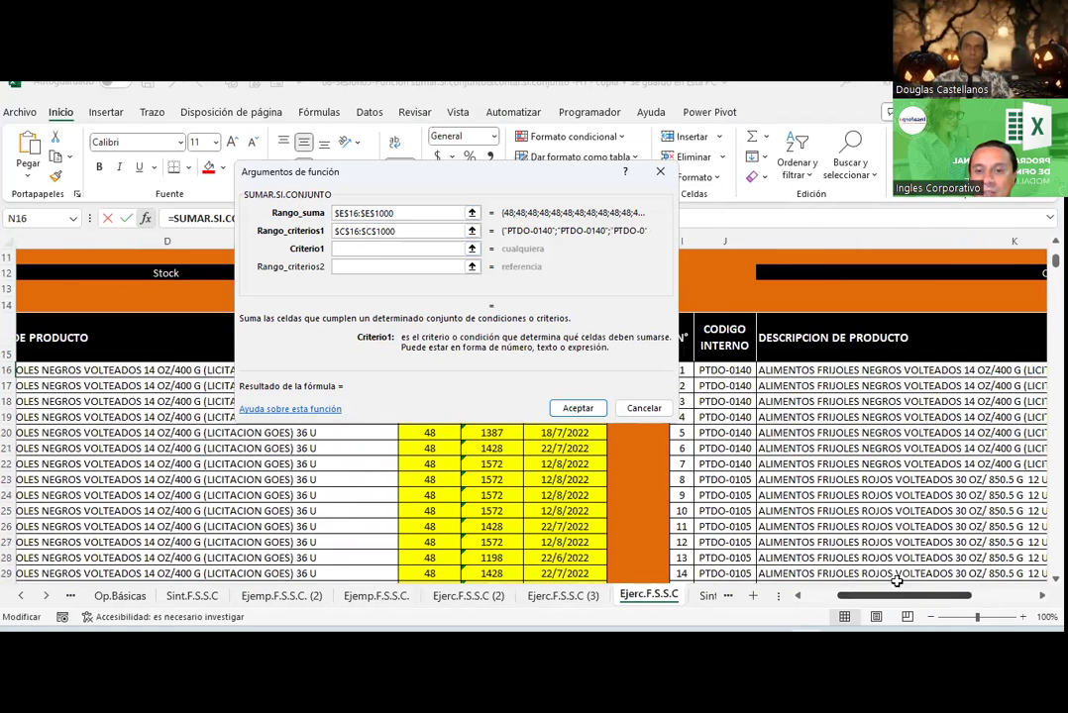
left_click(732, 370)
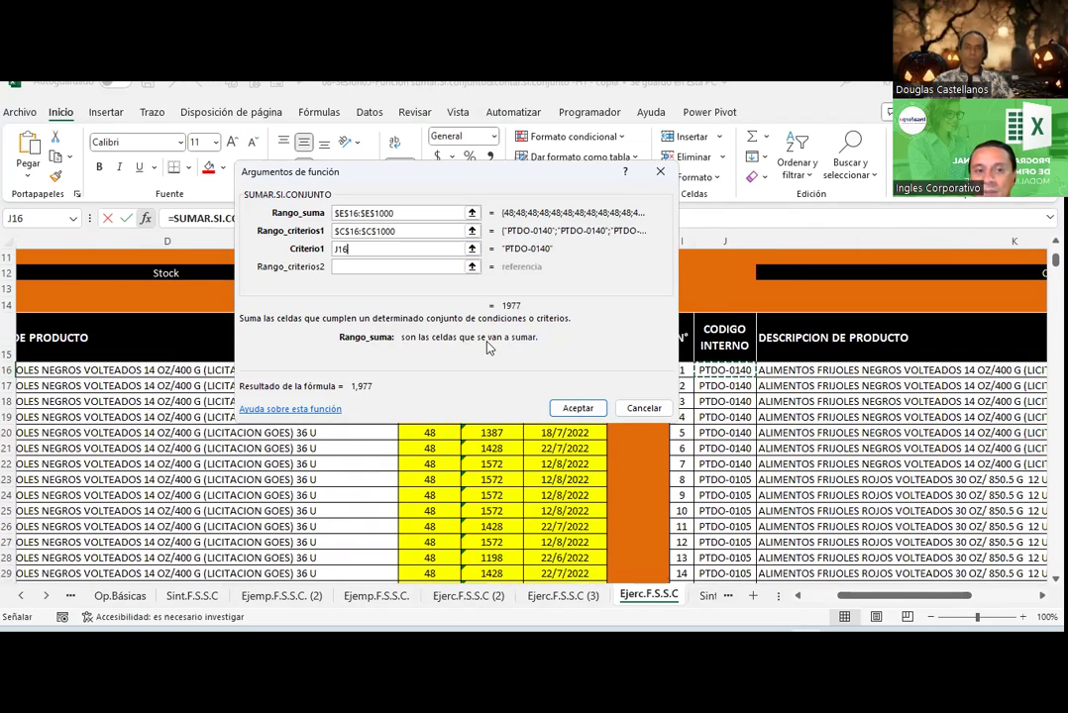
Step: Set the second criteria range to the lots $F$16:$F$1000, with criterion L16
left_click(368, 267)
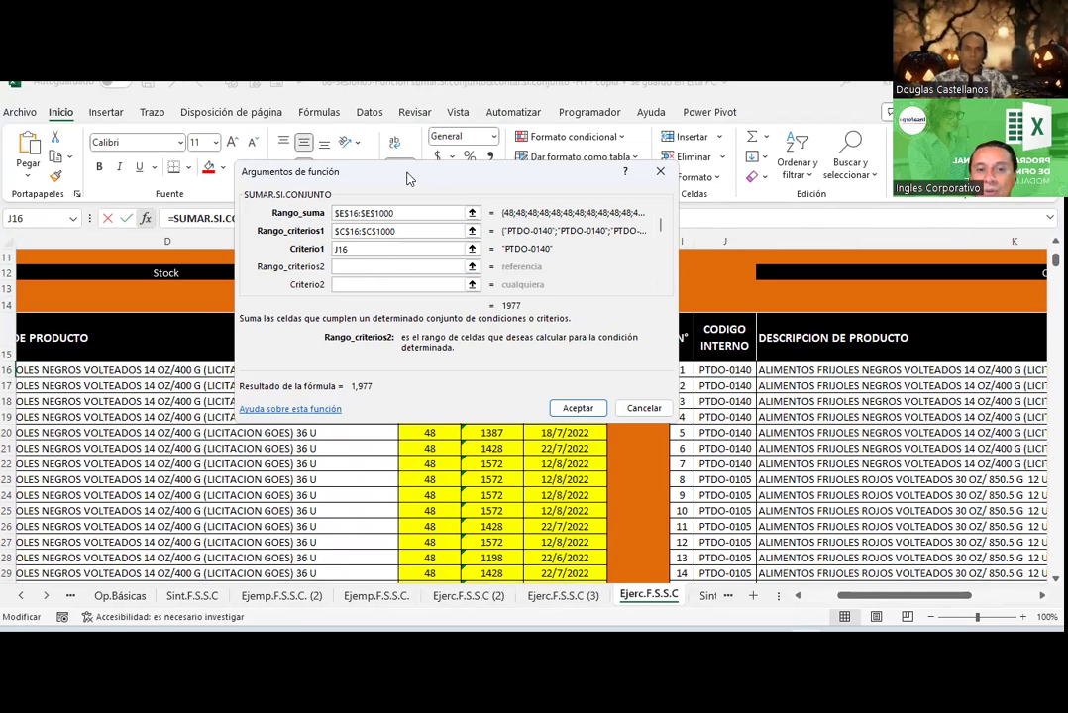
left_click_drag(406, 179, 772, 172)
left_click_drag(501, 370, 500, 448)
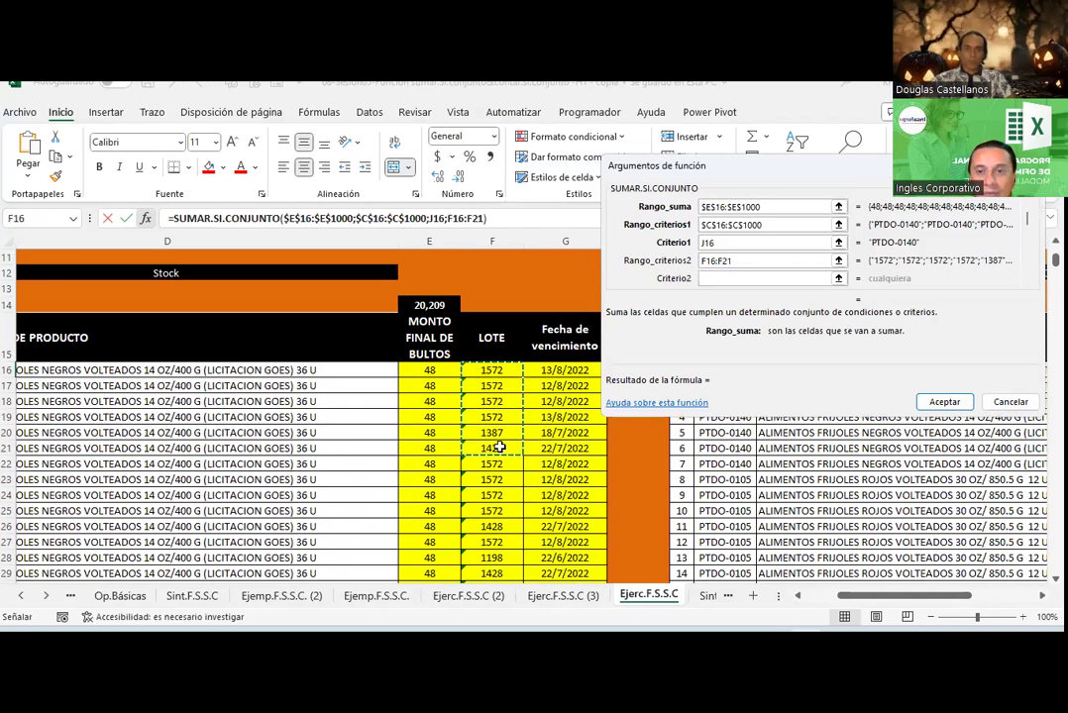
key("F4")
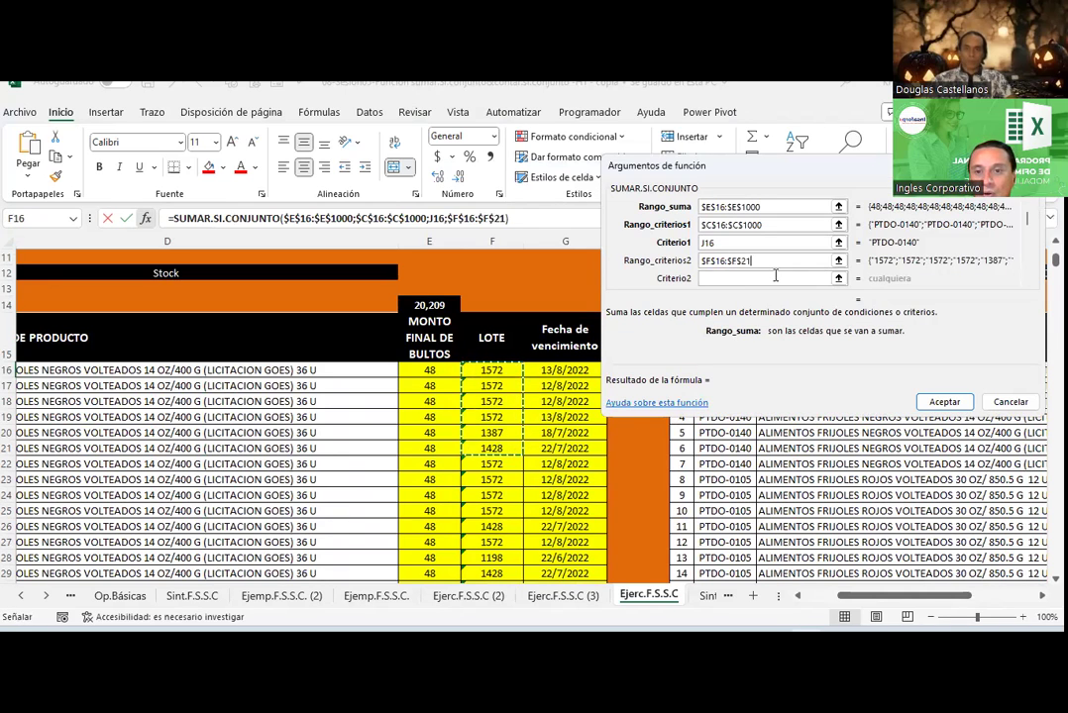
key("BackSpace")
key("BackSpace")
type("1000")
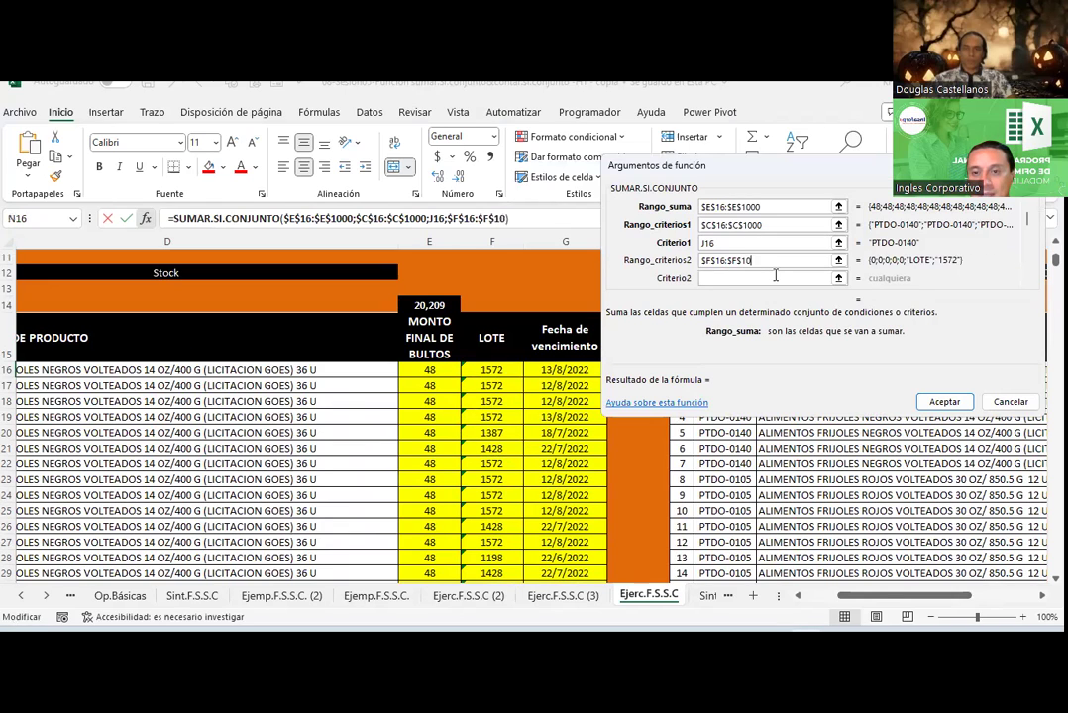
left_click(776, 277)
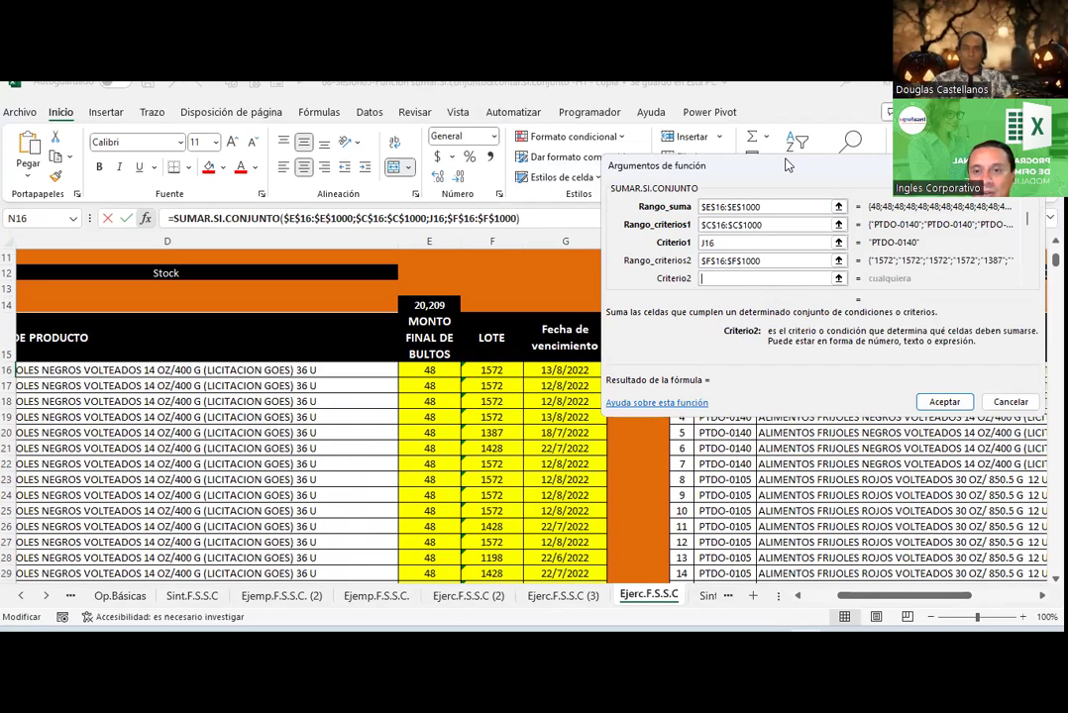
left_click_drag(778, 168, 361, 217)
mouse_move(872, 596)
left_mouse_down()
mouse_move(912, 599)
mouse_move(939, 572)
left_mouse_up()
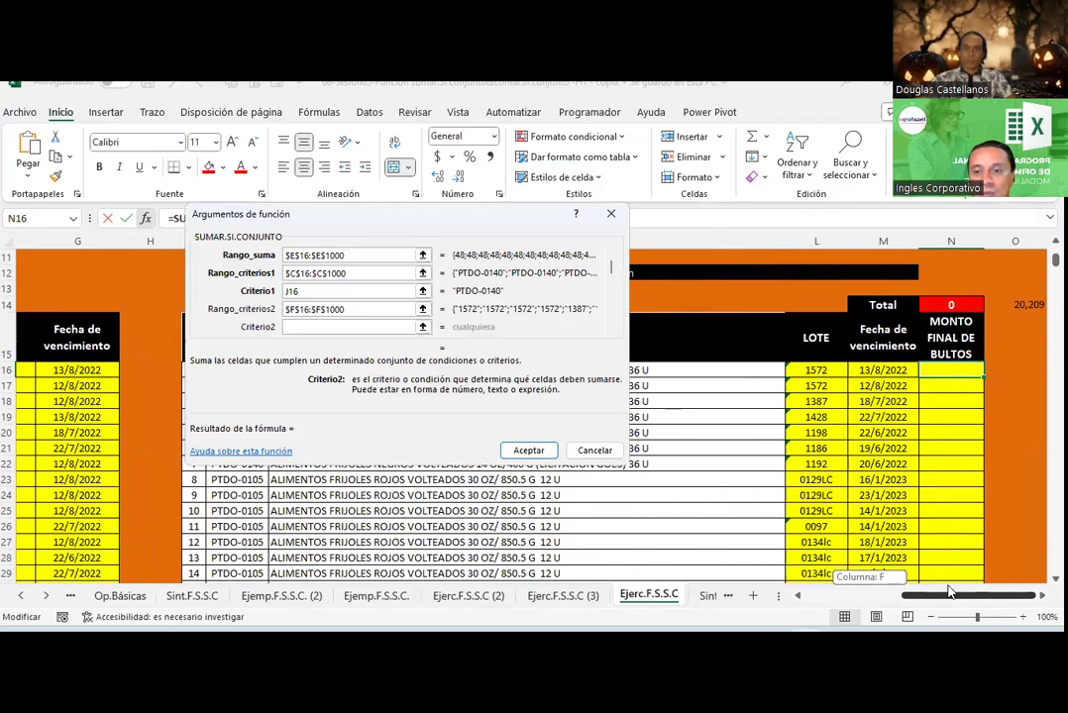
left_click(810, 370)
Step: Set the expiry-date range in column G with criterion M16 and finish, so N16 shows 480
key("Tab")
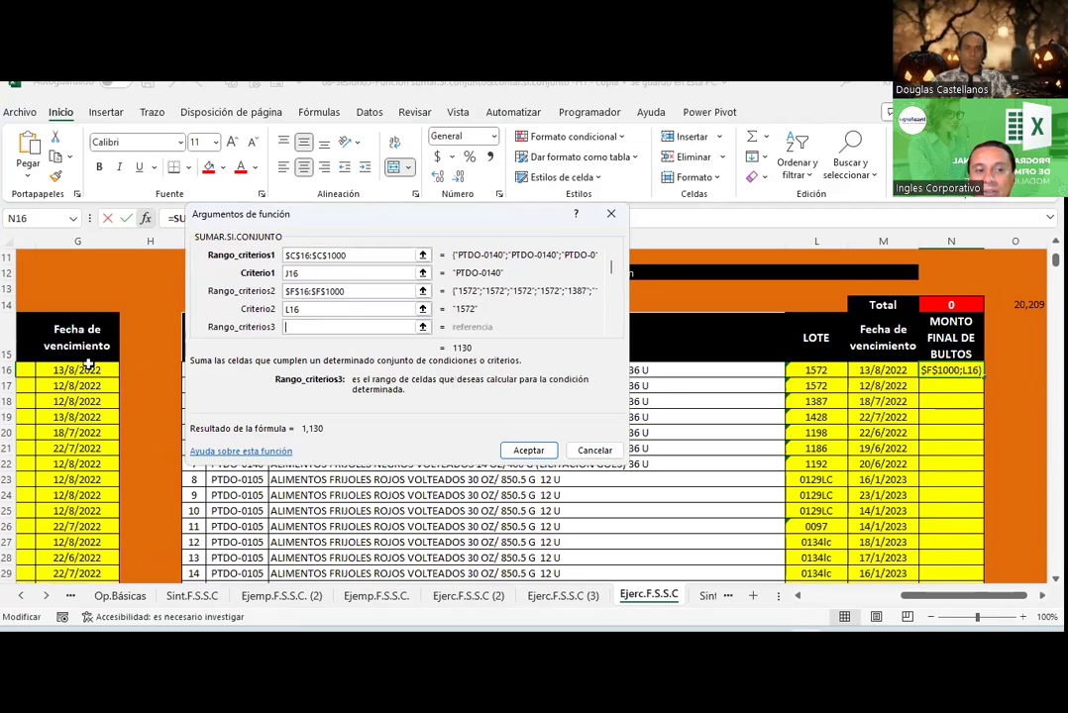
left_click_drag(87, 368, 84, 433)
key("F4")
key("BackSpace")
key("BackSpace")
type("1000")
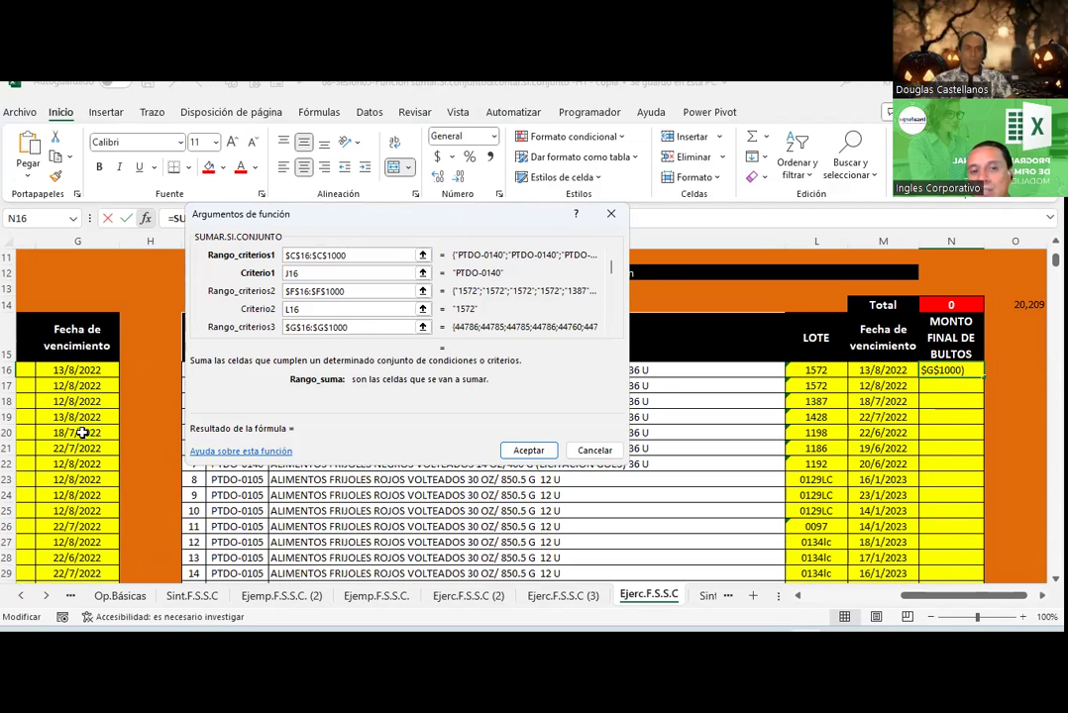
key("Tab")
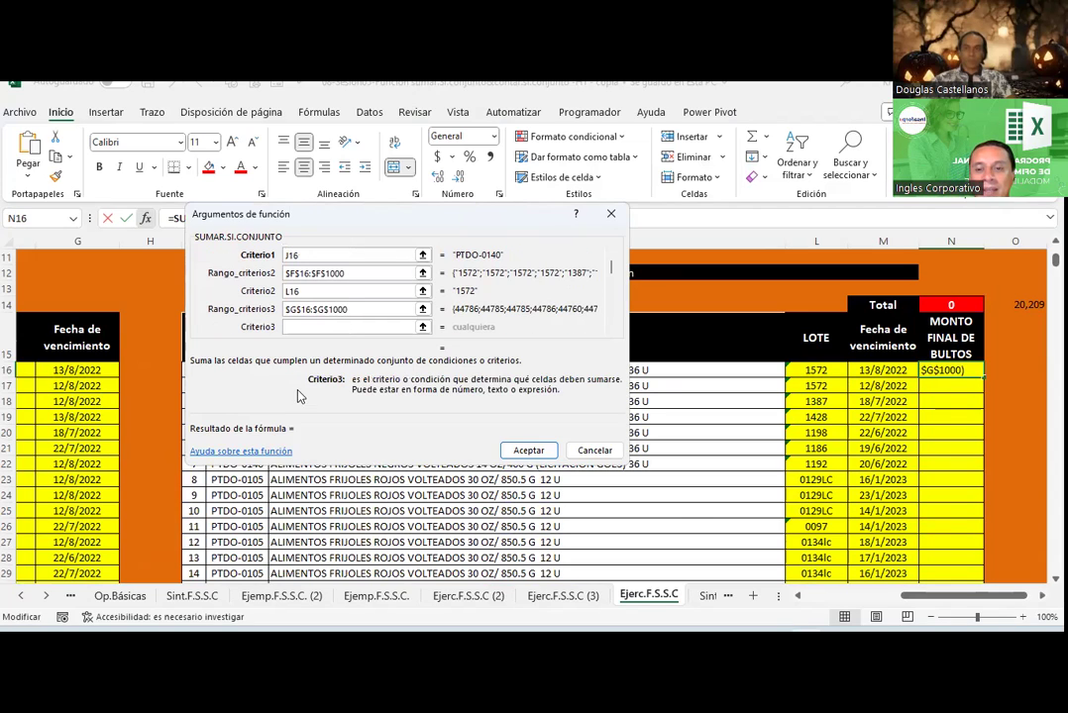
left_click_drag(931, 595, 939, 595)
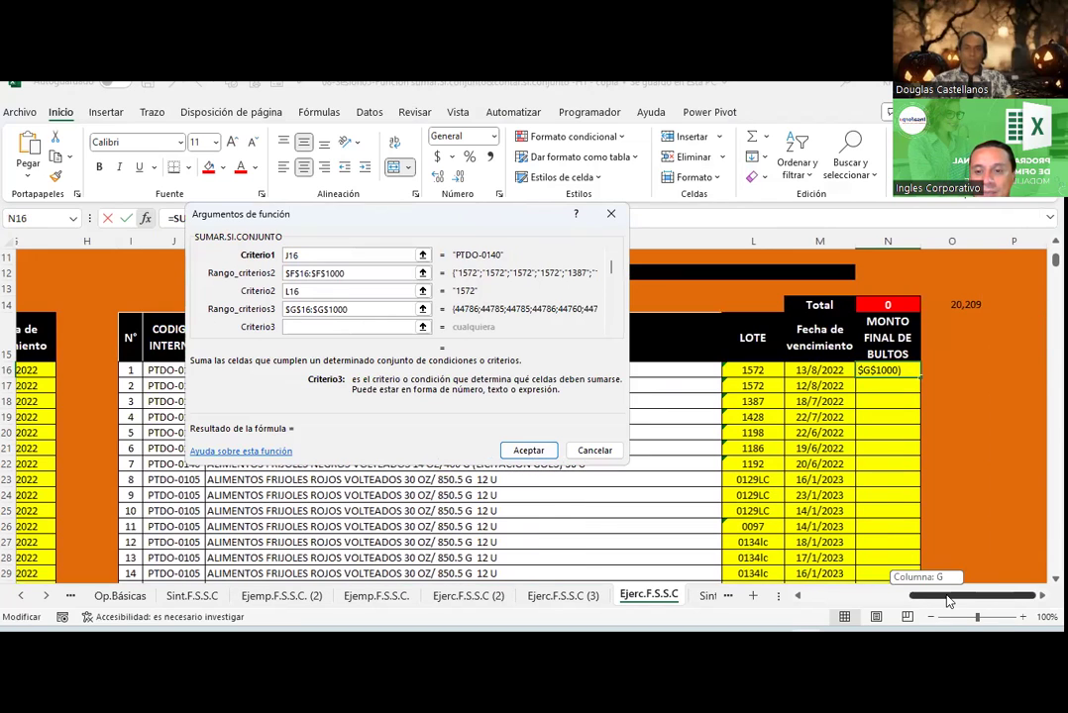
type("+")
left_click(814, 370)
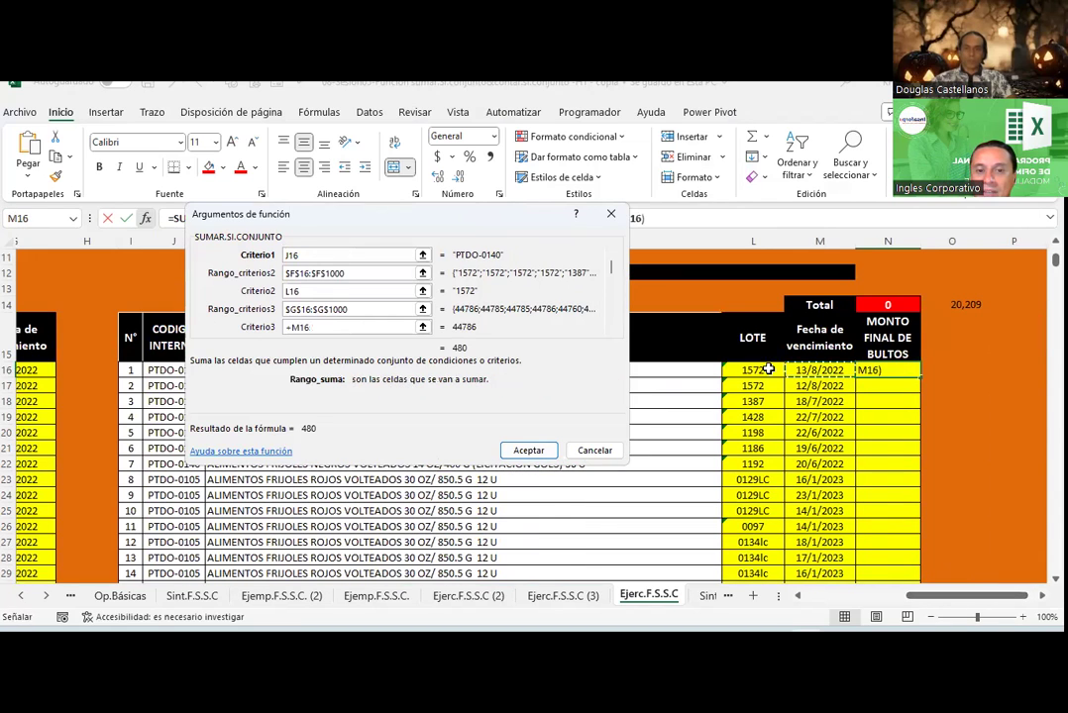
left_click(530, 451)
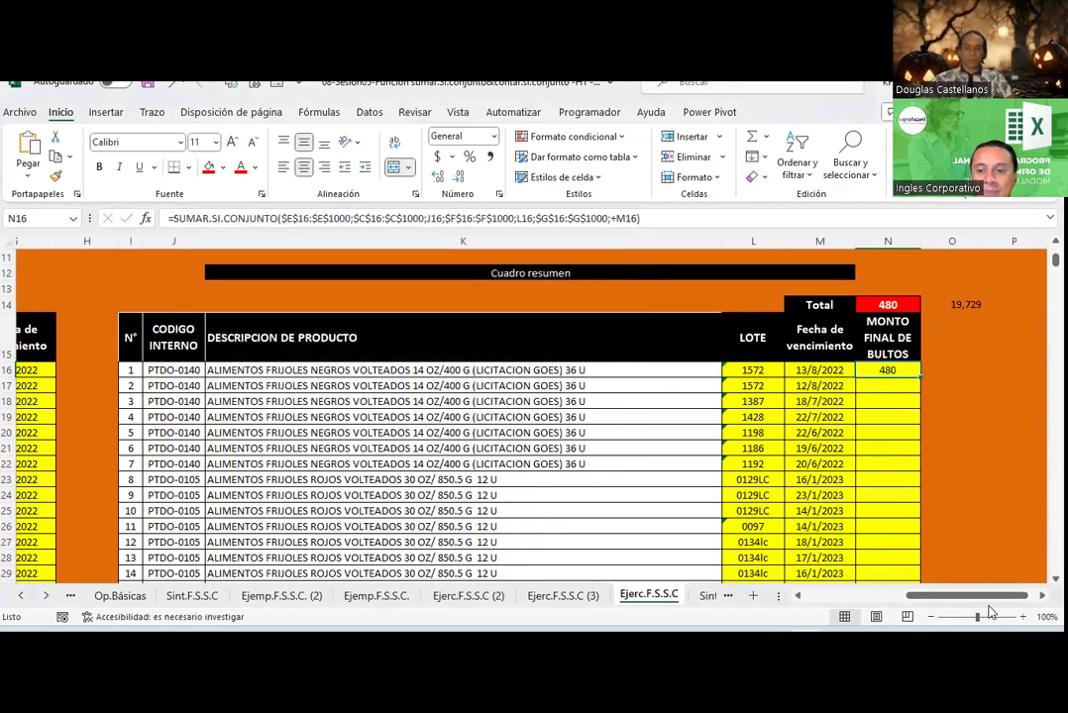
left_click_drag(995, 595, 1038, 599)
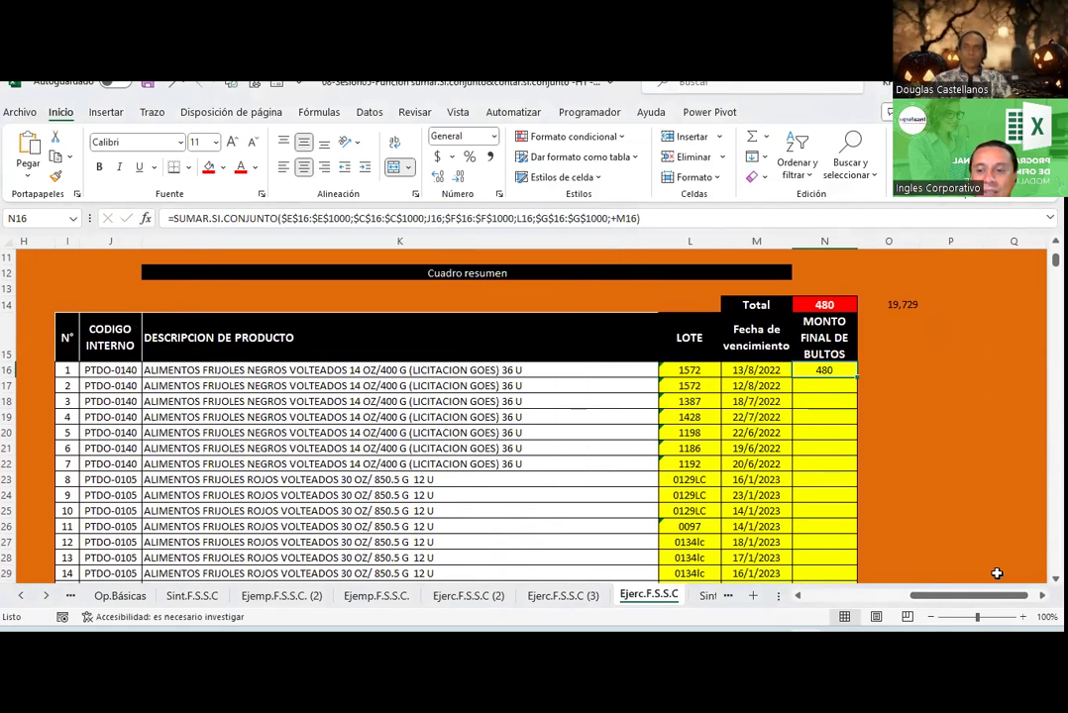
left_click(1040, 597)
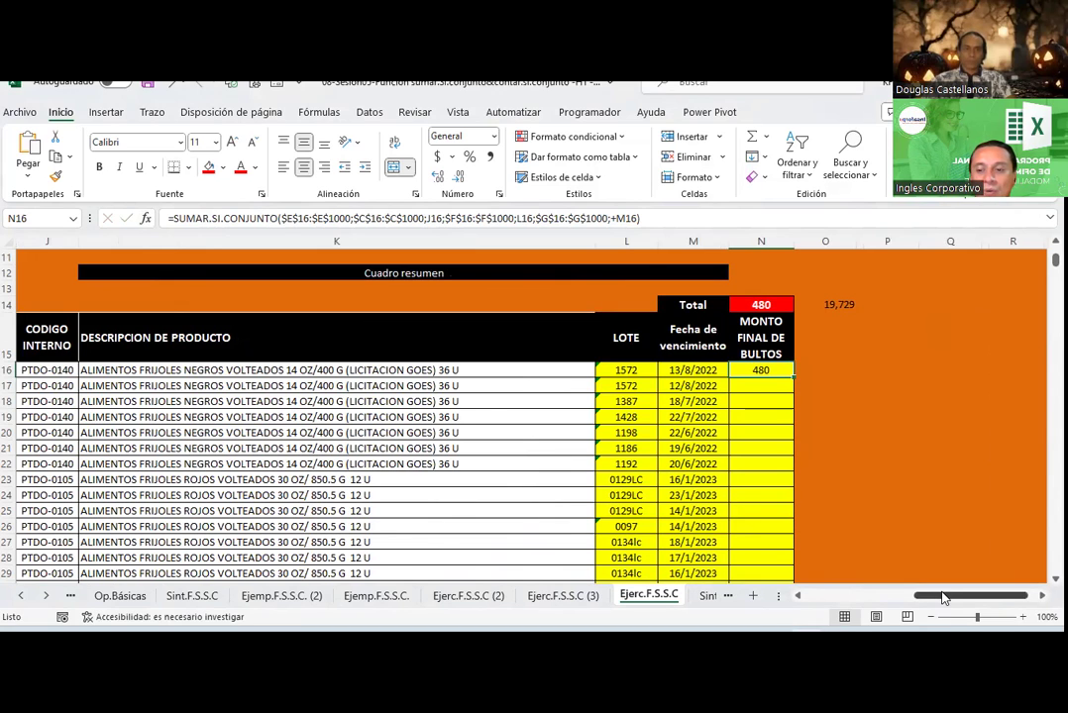
left_click_drag(941, 596, 827, 595)
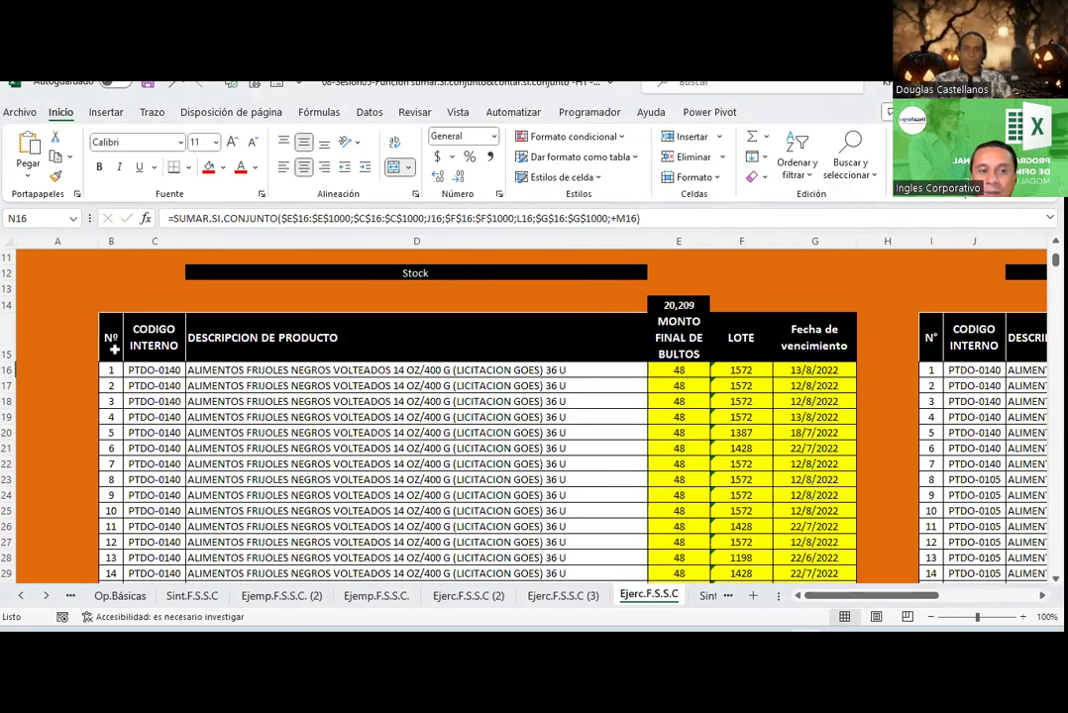
left_click(115, 348)
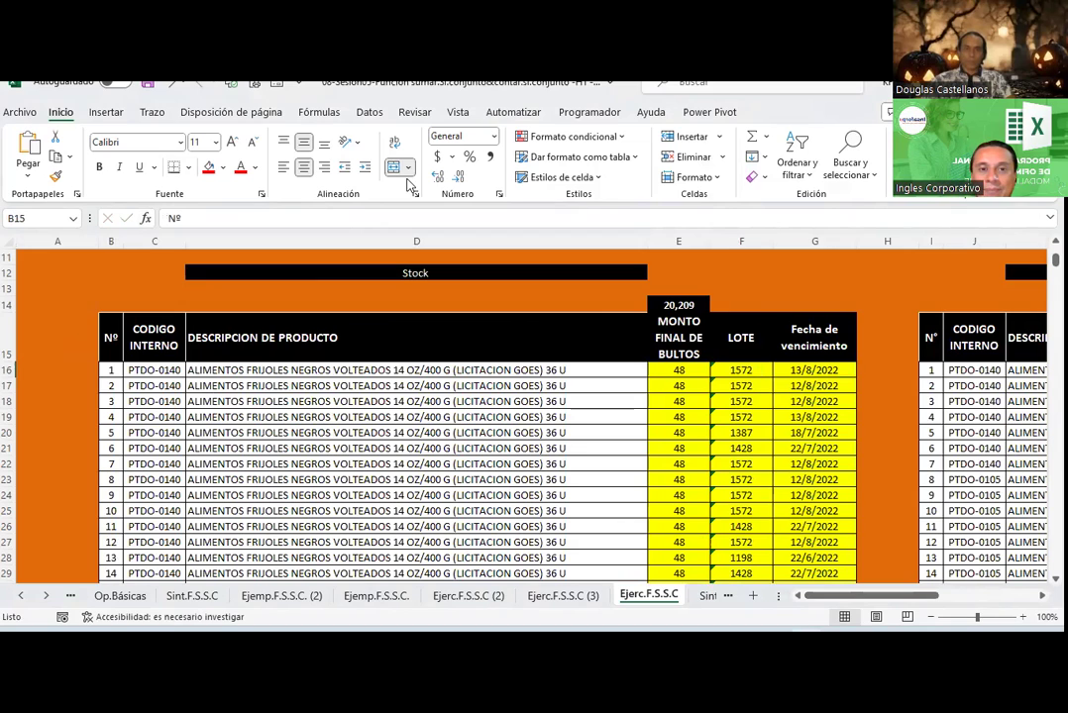
left_click(369, 112)
key("ctrl+shift+l")
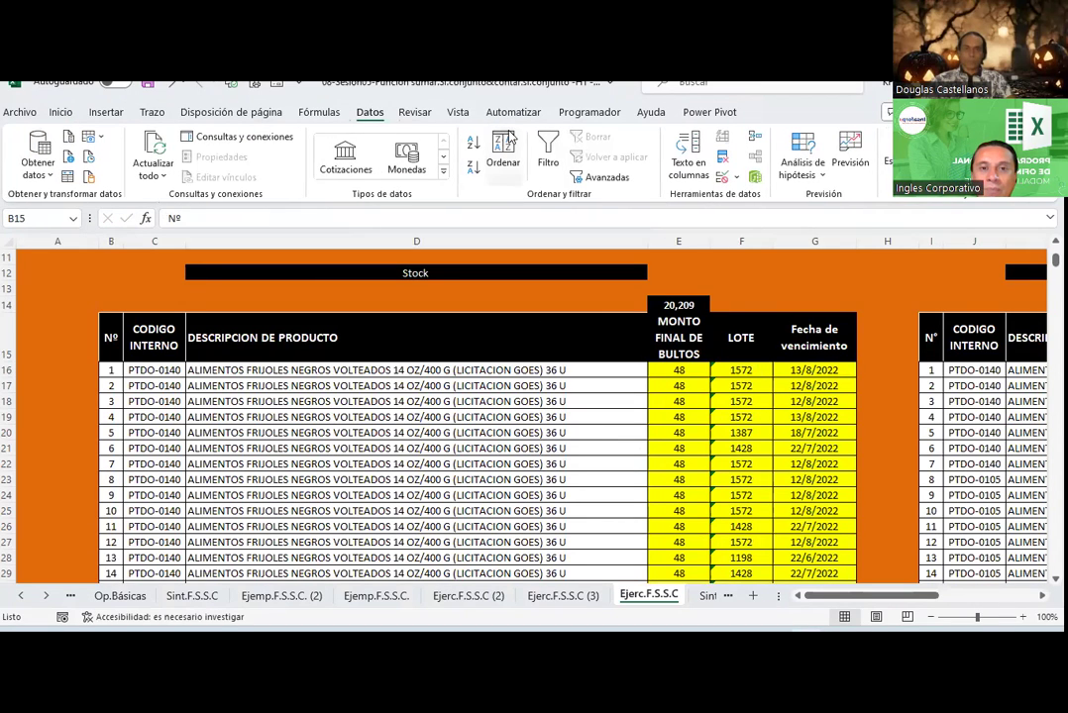
left_click(177, 353)
left_click(243, 440)
type("0140")
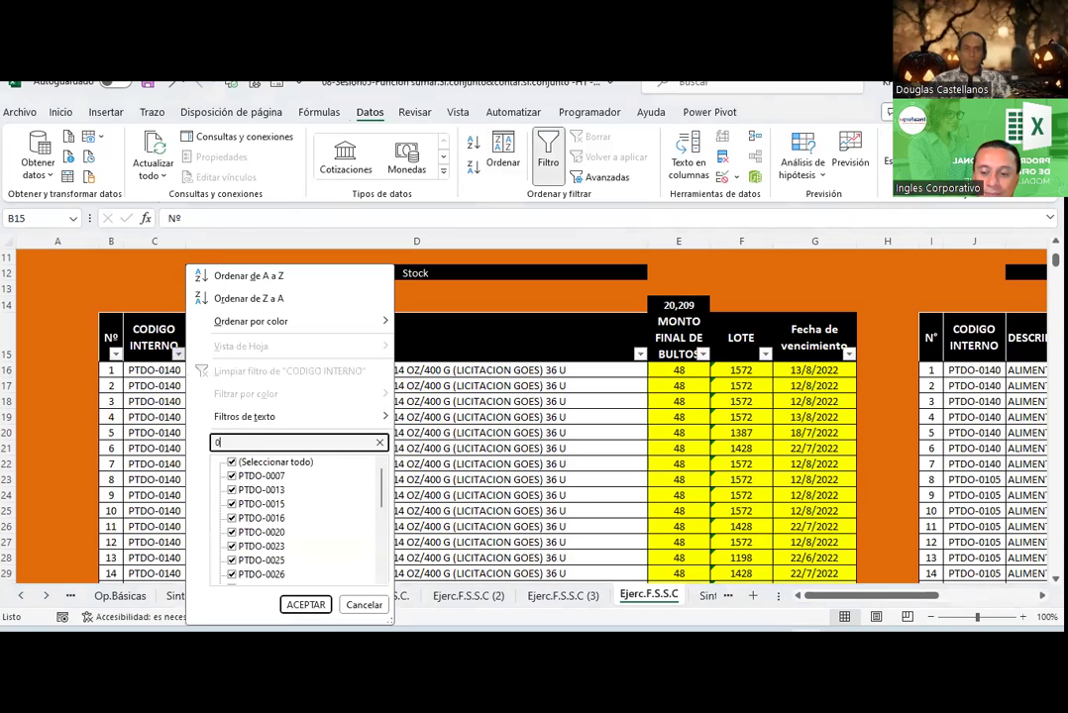
left_click(313, 606)
left_click(765, 354)
left_click(659, 442)
type("1572")
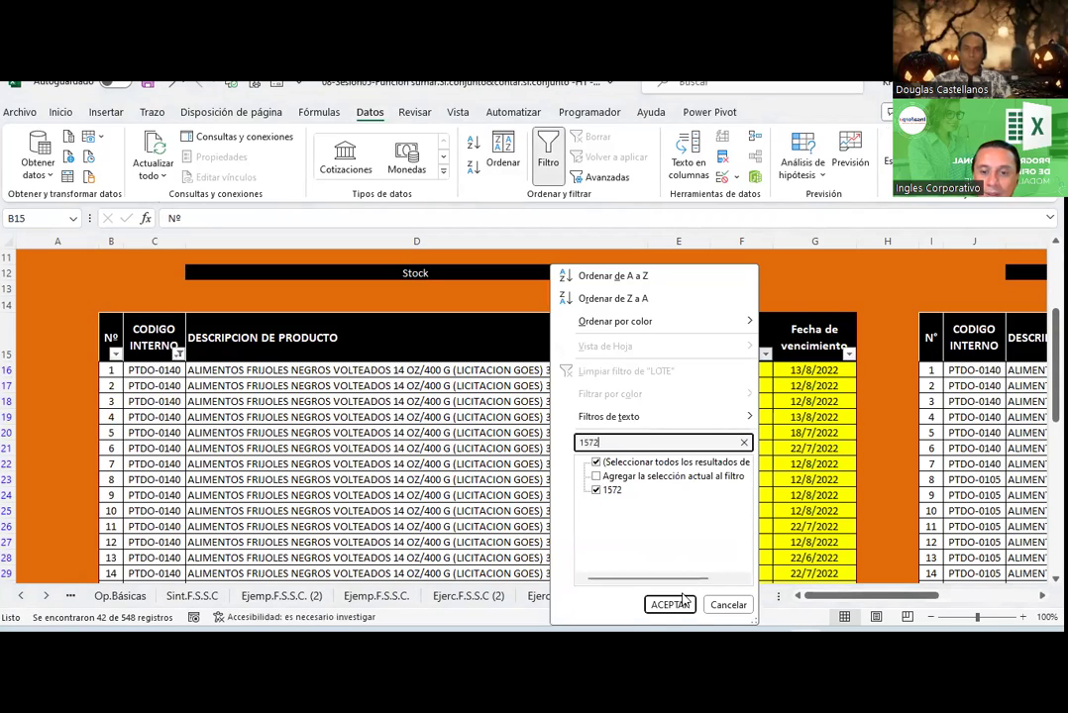
key("Return")
left_click(849, 353)
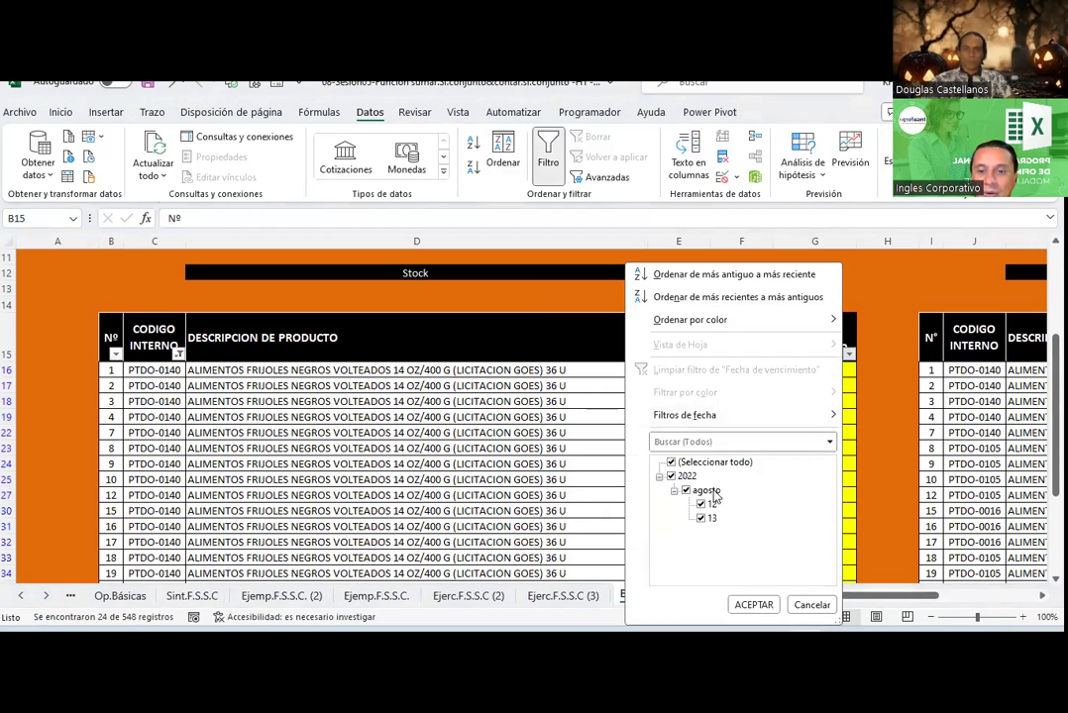
left_click(700, 504)
left_click(703, 519)
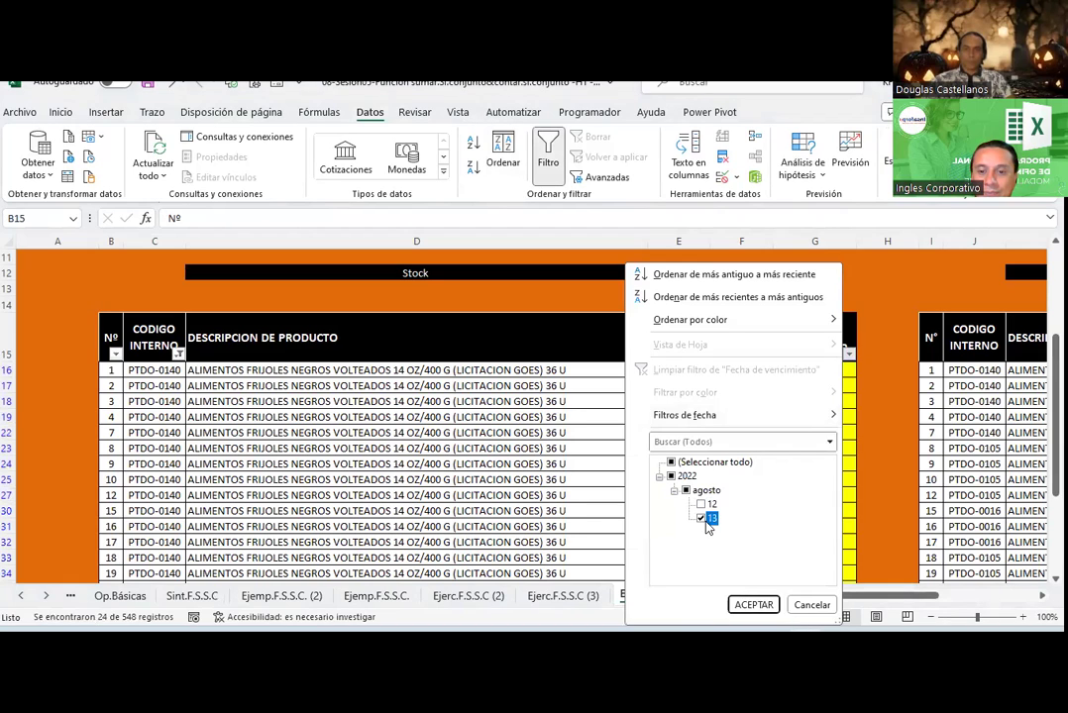
left_click(704, 520)
left_click(752, 605)
left_click_drag(689, 371, 694, 511)
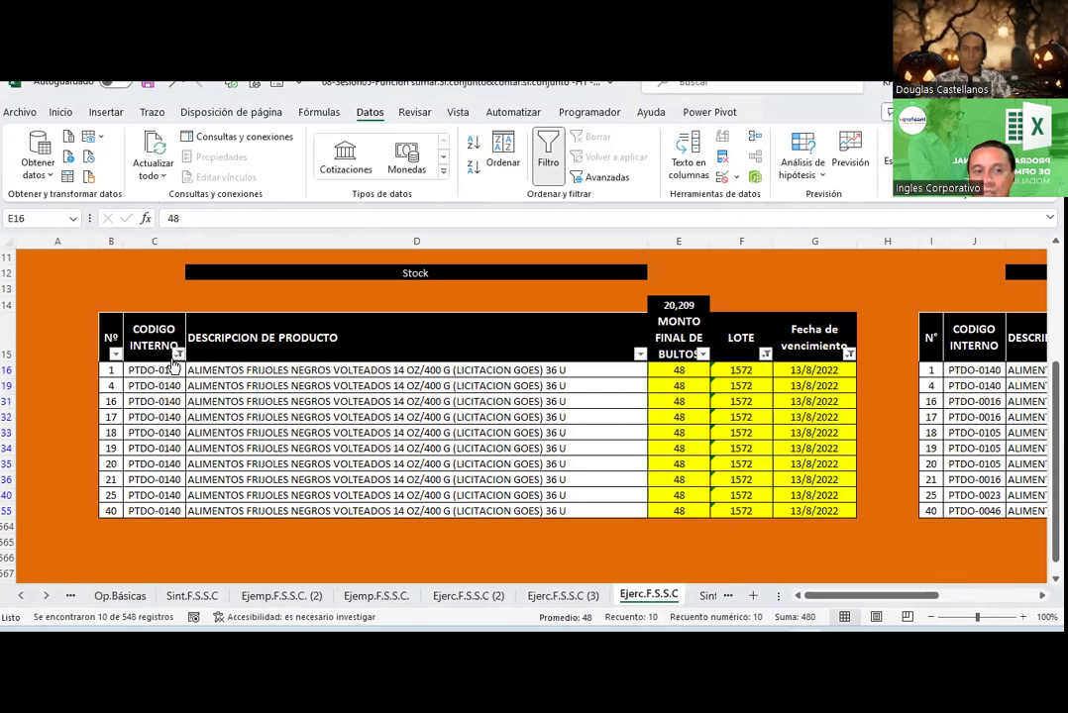
left_click(146, 331)
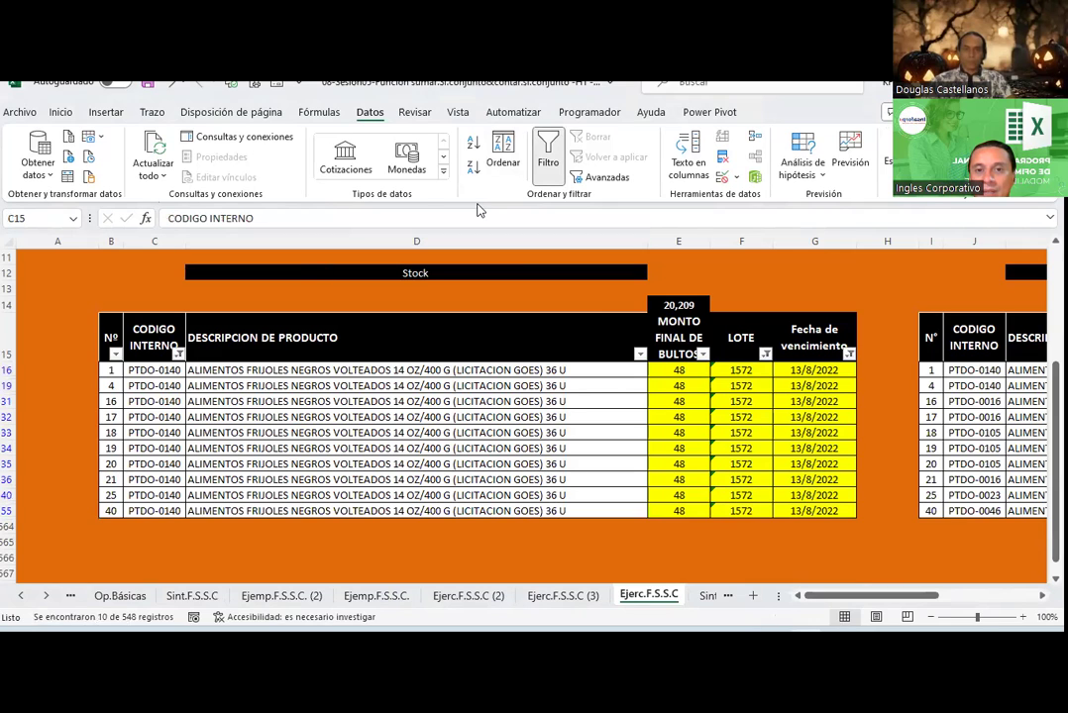
key("ctrl+shift+l")
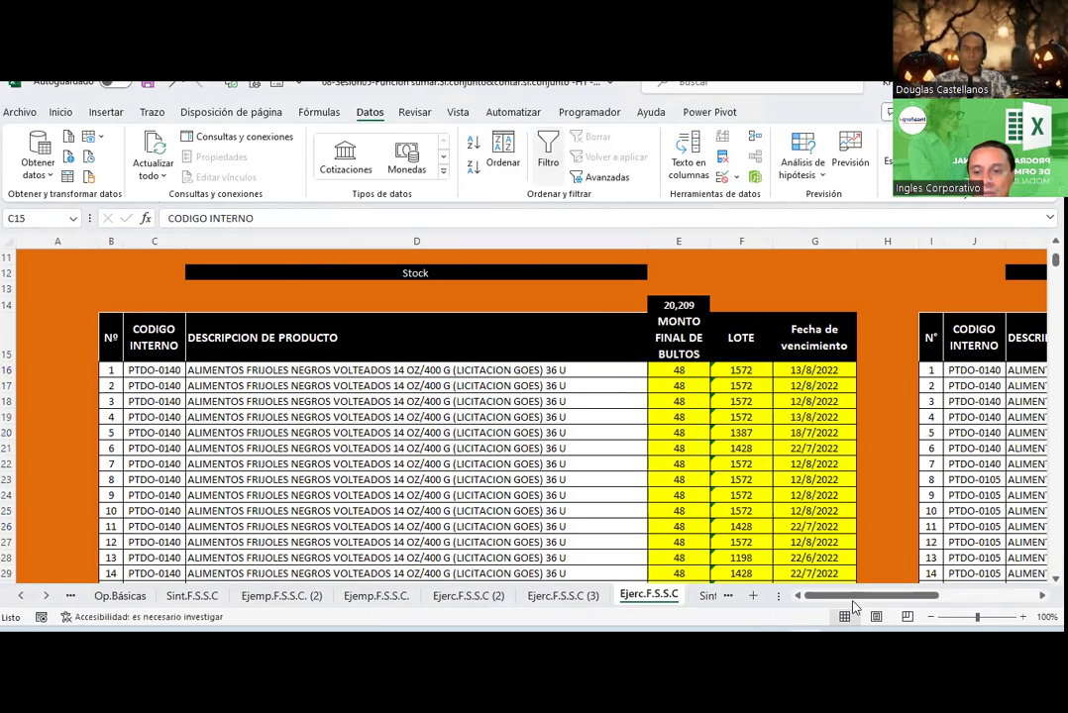
Step: Copy the N16 formula and mark the cells below it in column N
left_click_drag(857, 595, 1040, 600)
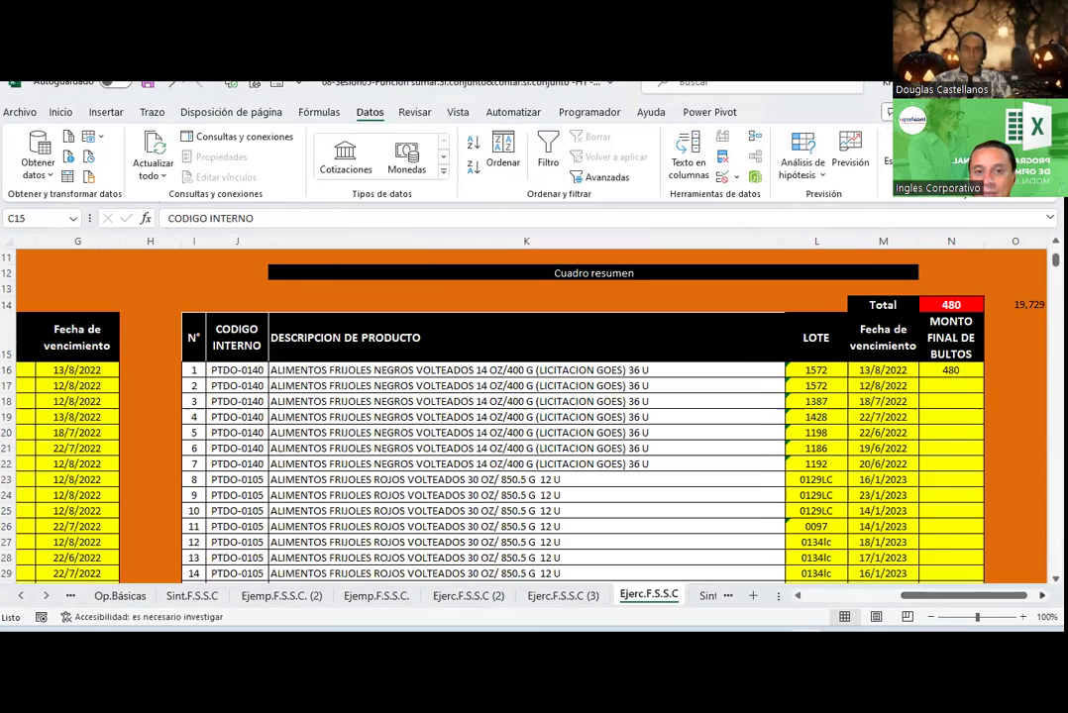
left_click(1041, 595)
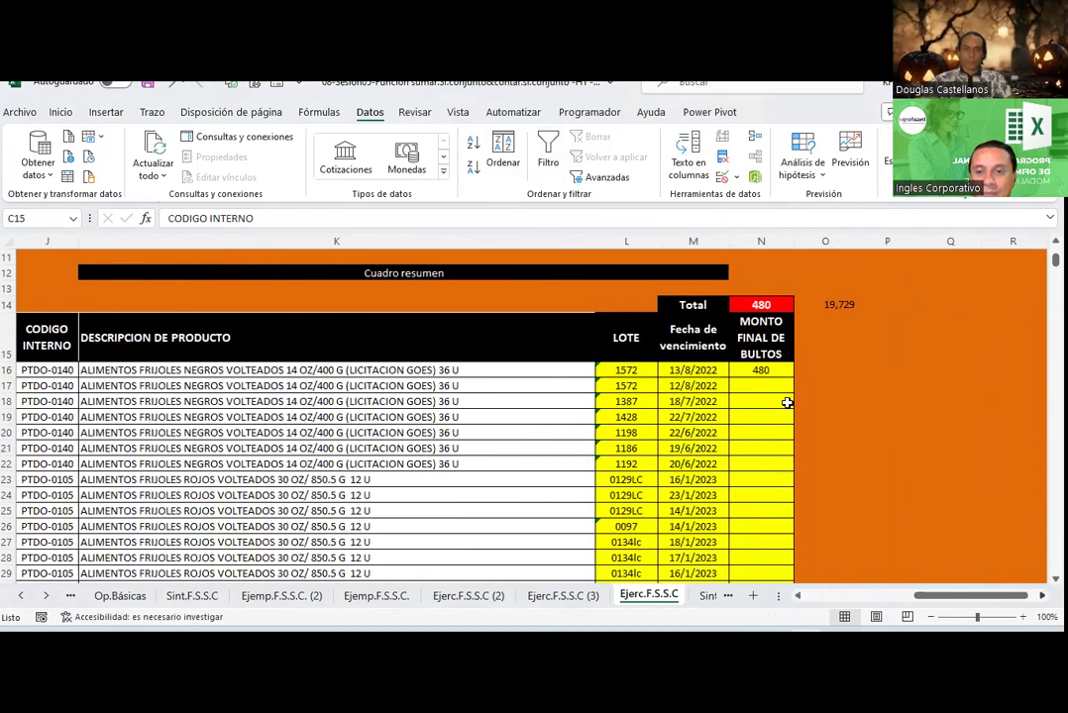
left_click(779, 372)
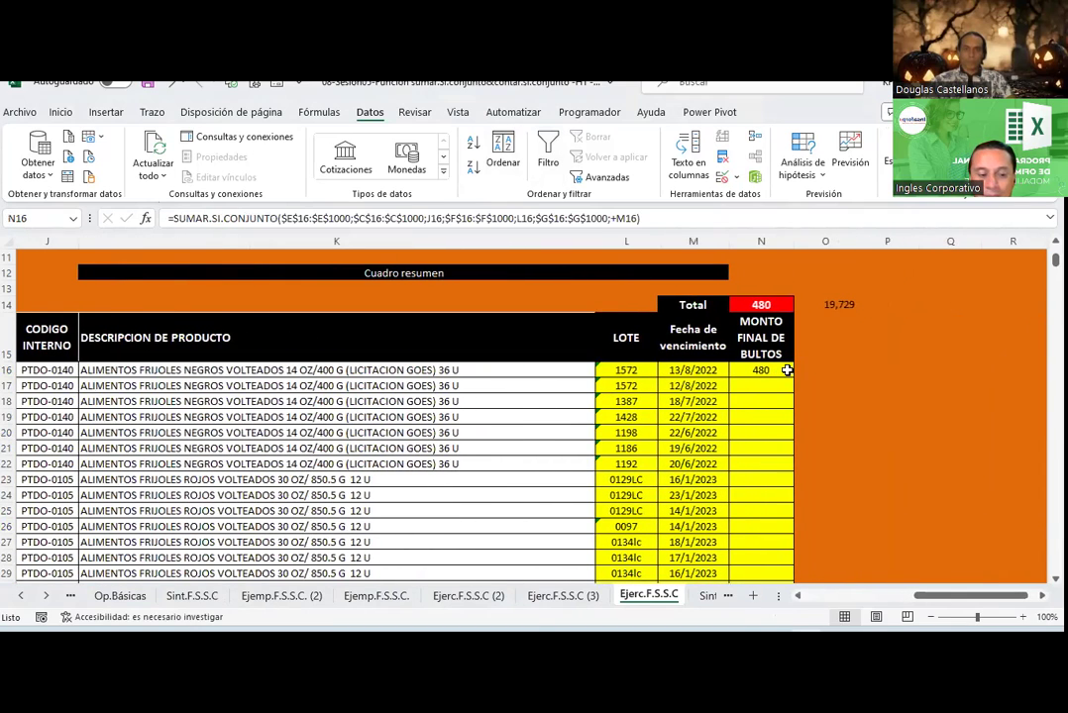
key("ctrl+c")
mouse_move(761, 386)
left_mouse_down()
mouse_move(769, 617)
mouse_move(749, 554)
left_mouse_up()
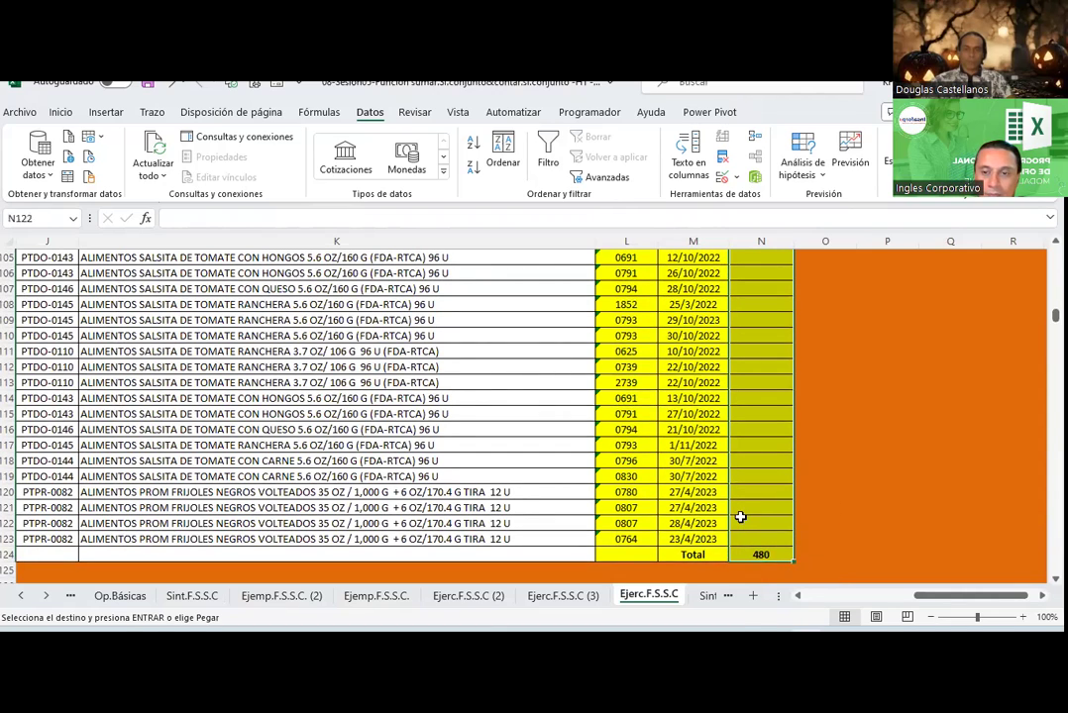
Step: Paste the N16 formula down MONTO FINAL DE BULTOS from N17 to N122
right_click(741, 521)
left_click(824, 246)
scroll(780, 375, "up", 7)
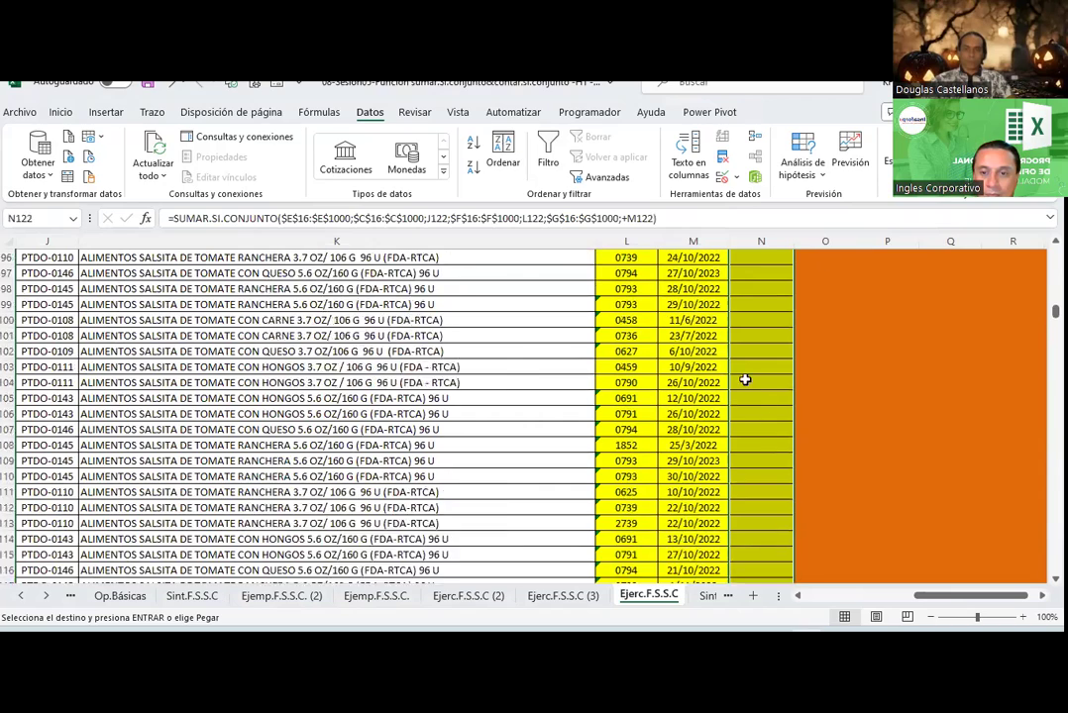
scroll(772, 376, "up", 7)
scroll(745, 379, "up", 7)
scroll(745, 379, "up", 12)
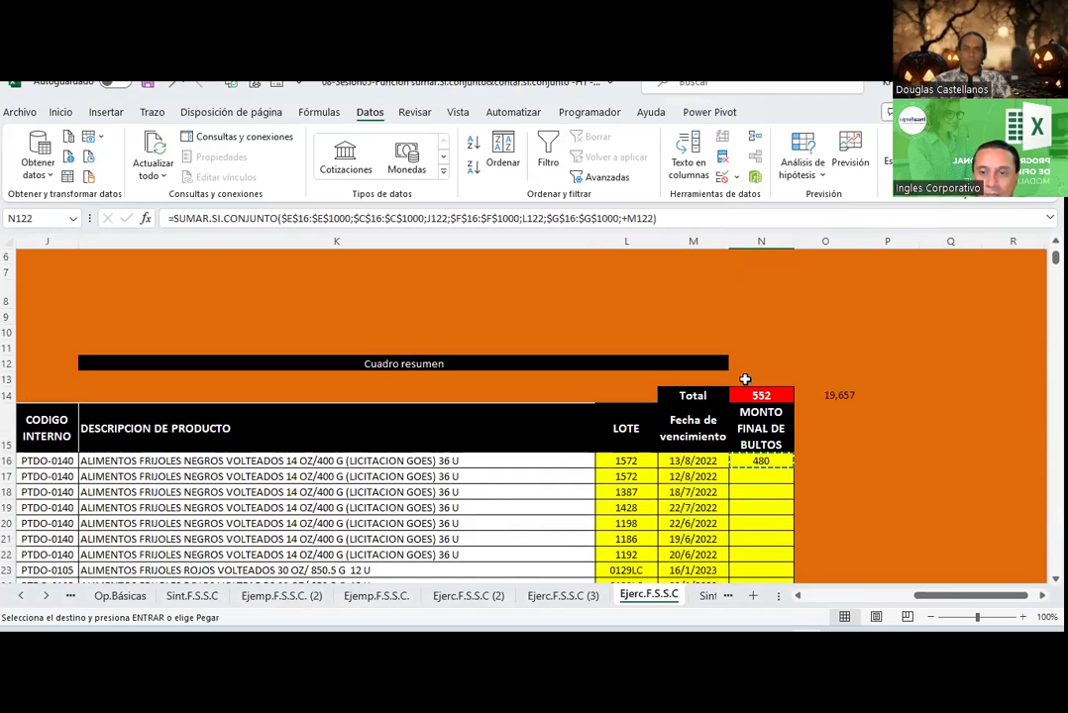
left_click(761, 458)
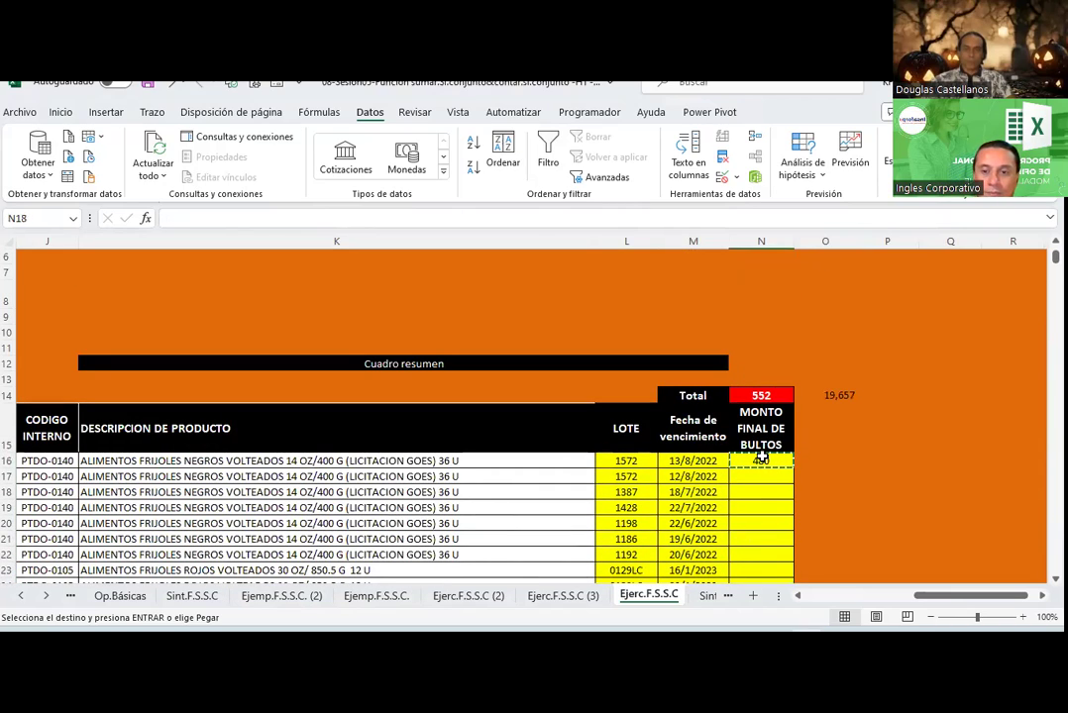
left_click(781, 470)
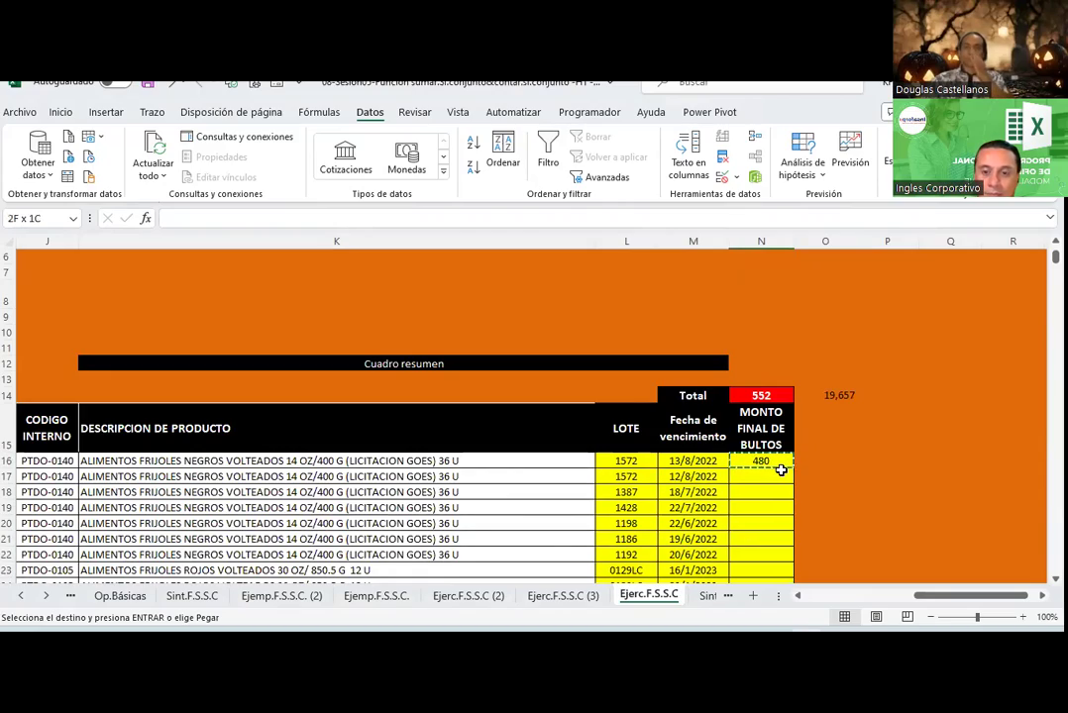
key("shift+Down")
key("shift+Down")
key("shift+Down")
left_click_drag(781, 471, 797, 580)
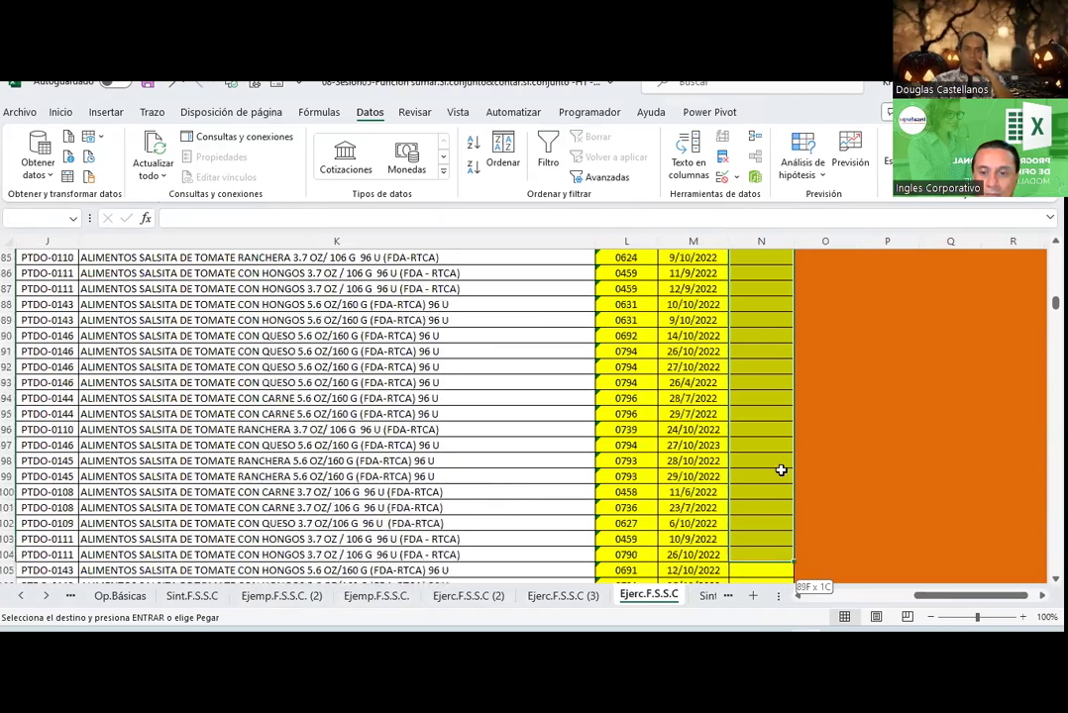
left_click_drag(797, 579, 797, 520)
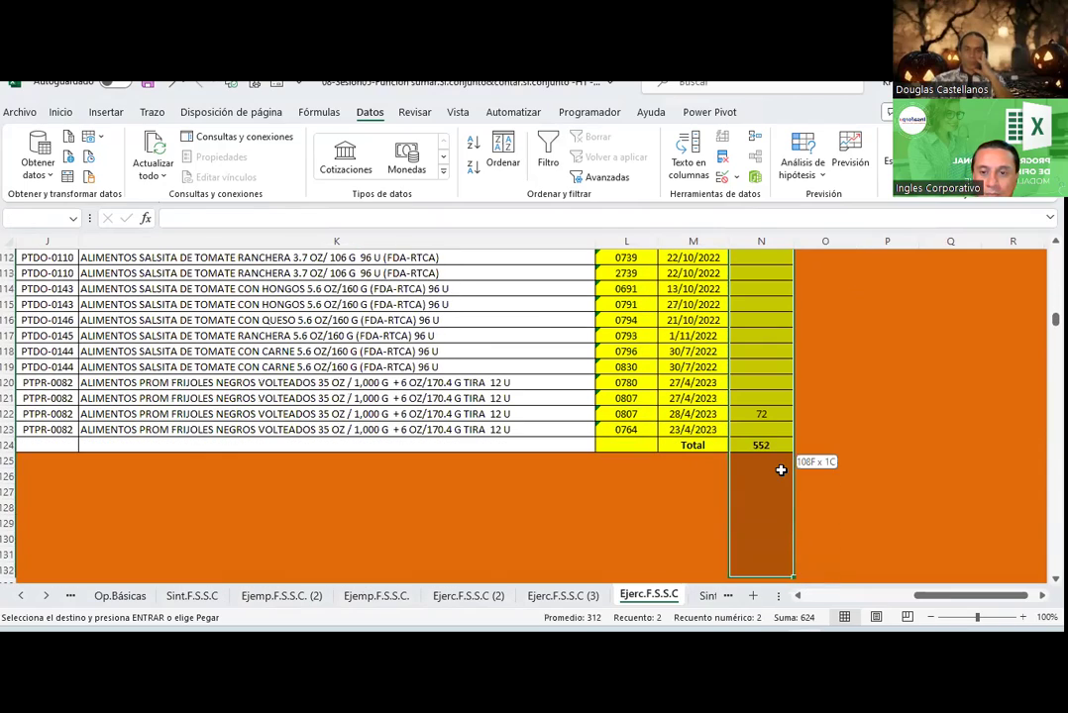
left_click_drag(781, 471, 780, 472)
right_click(755, 386)
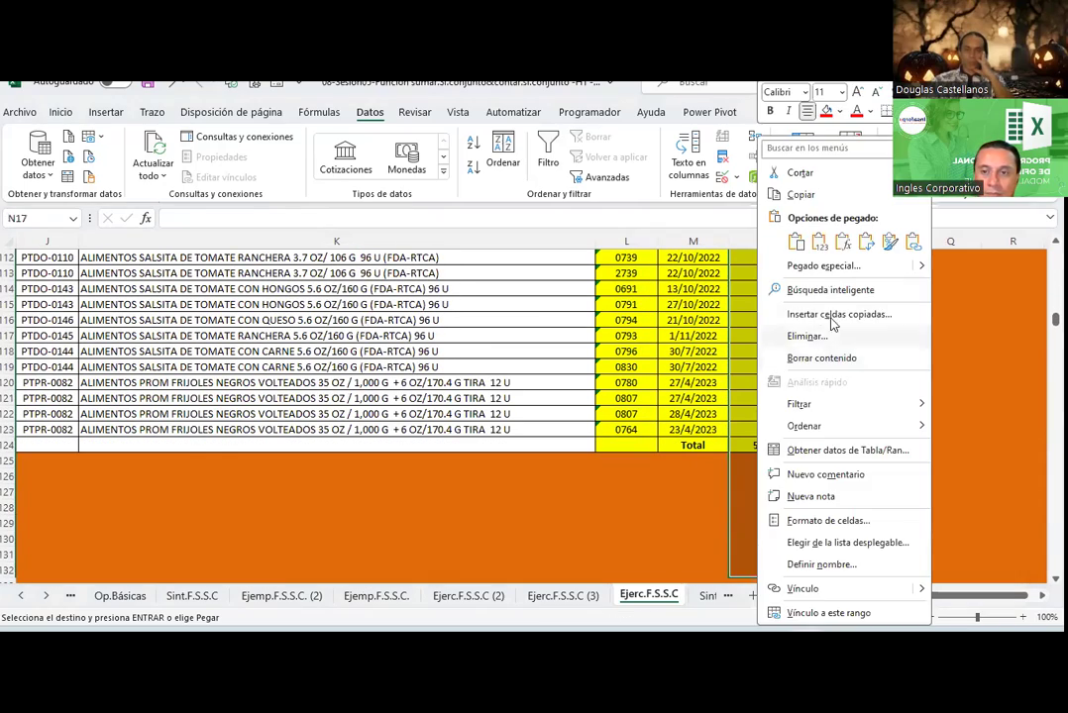
left_click(794, 241)
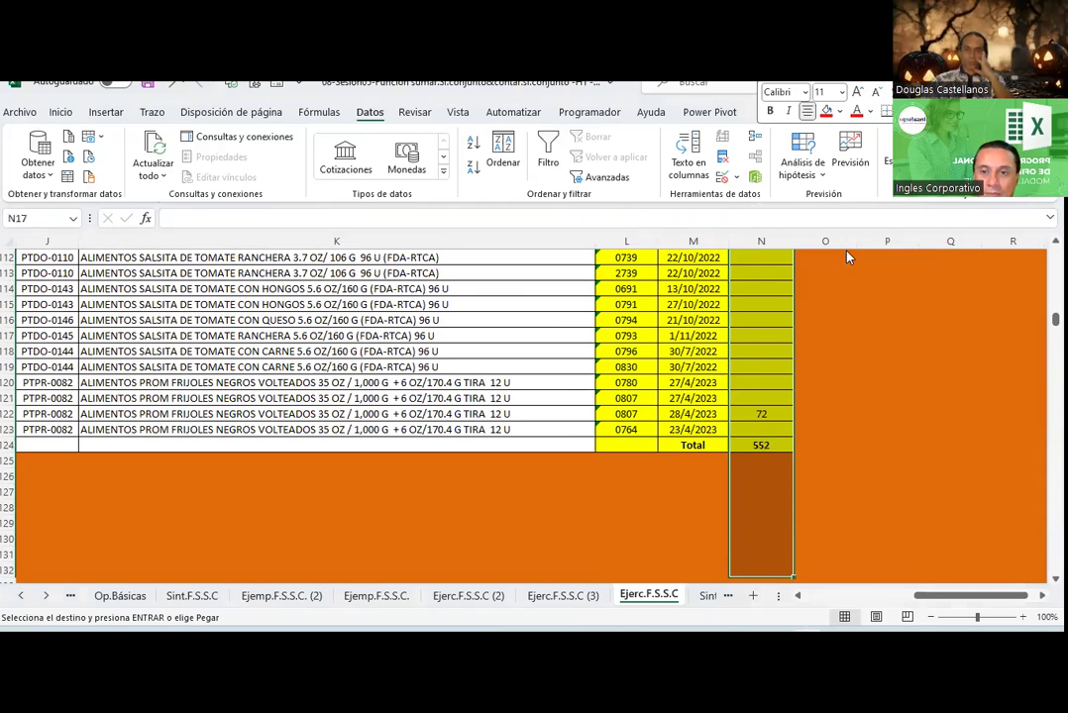
Step: Copy the N122 formula into N123 so the Total reads 20,209
left_click(770, 414)
key("ctrl+c")
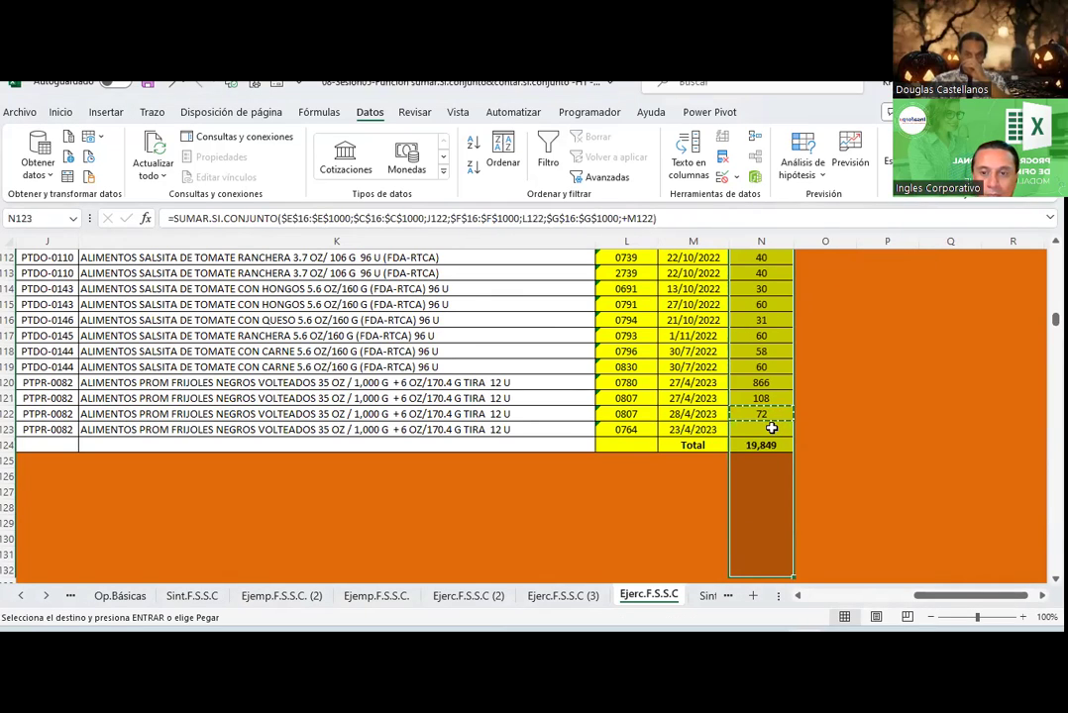
left_click(768, 429)
key("ctrl+v")
key("Escape")
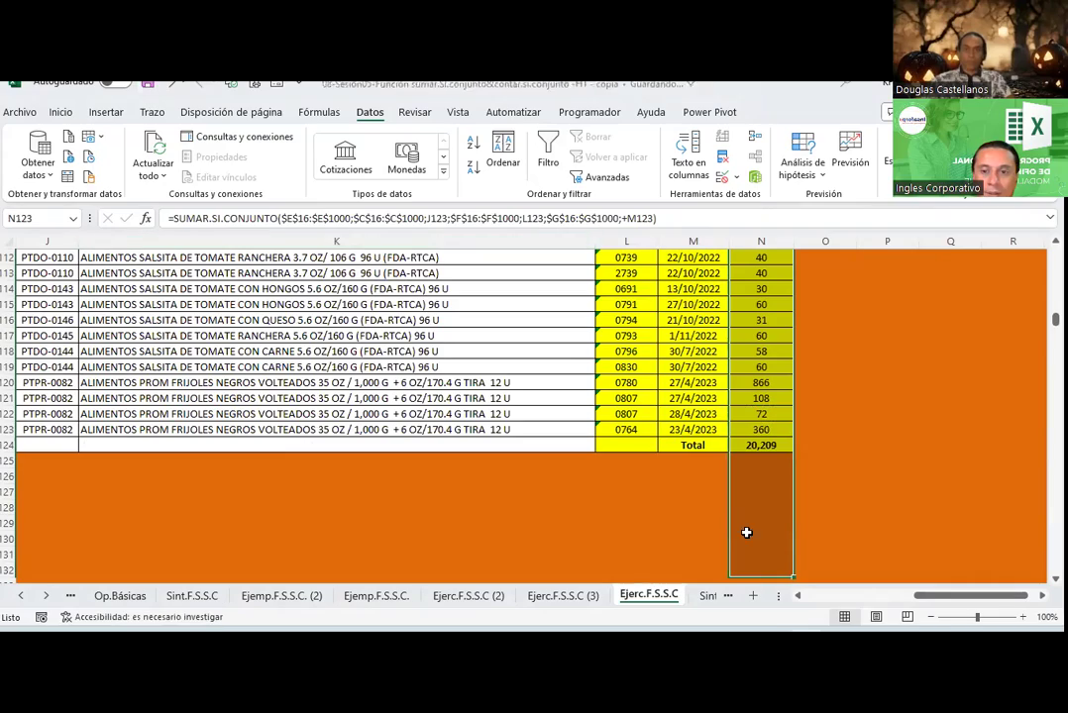
scroll(499, 419, "up", 18)
scroll(499, 419, "up", 9)
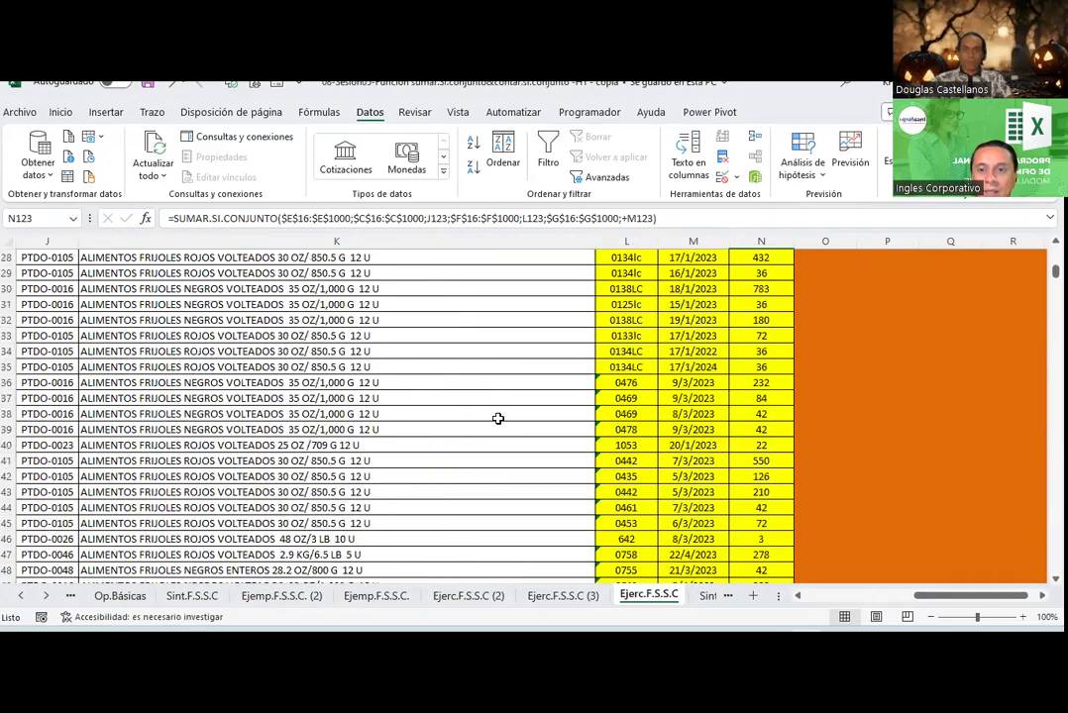
scroll(497, 419, "up", 7)
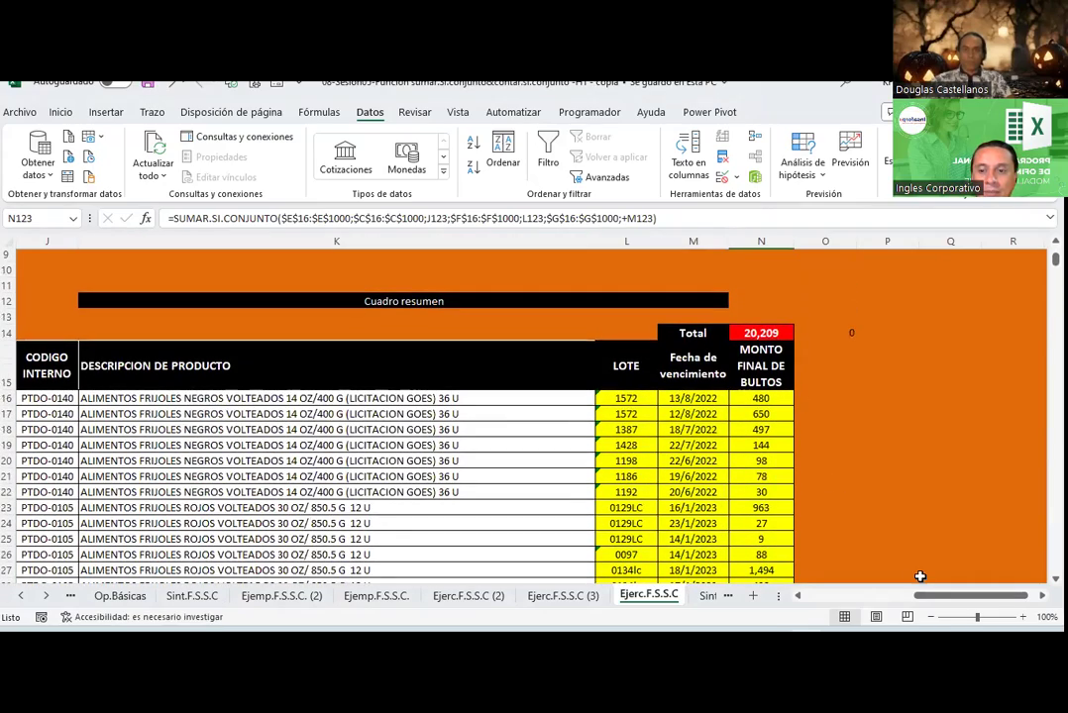
mouse_move(920, 595)
left_mouse_down()
mouse_move(900, 602)
mouse_move(961, 599)
left_mouse_up()
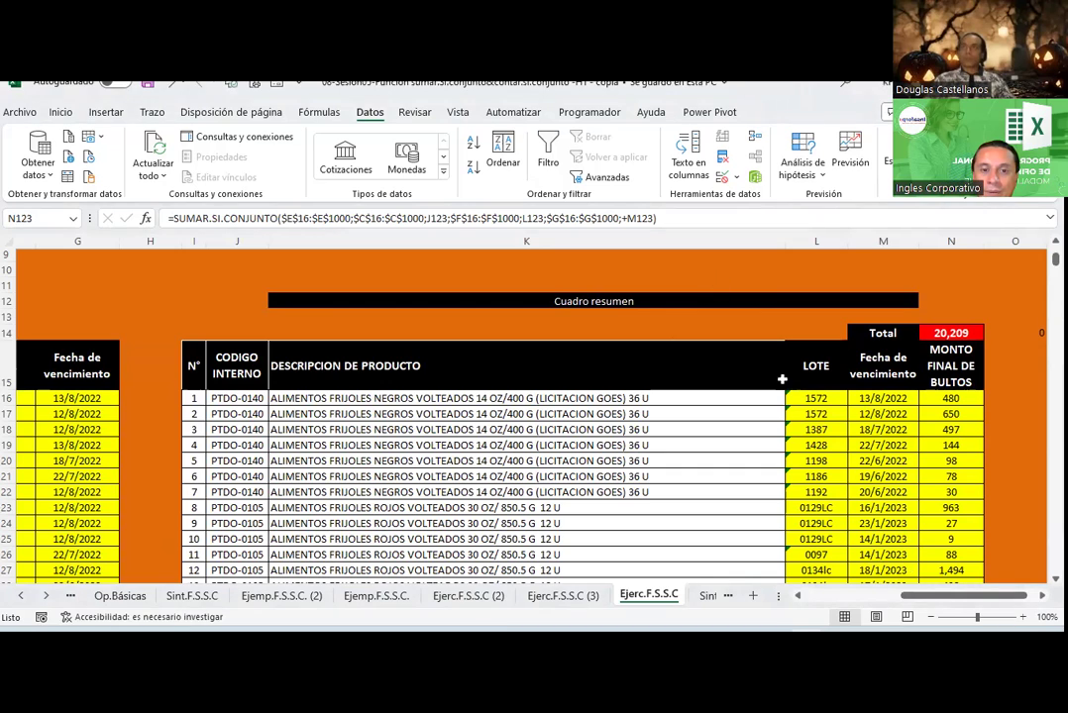
scroll(852, 486, "right", 3)
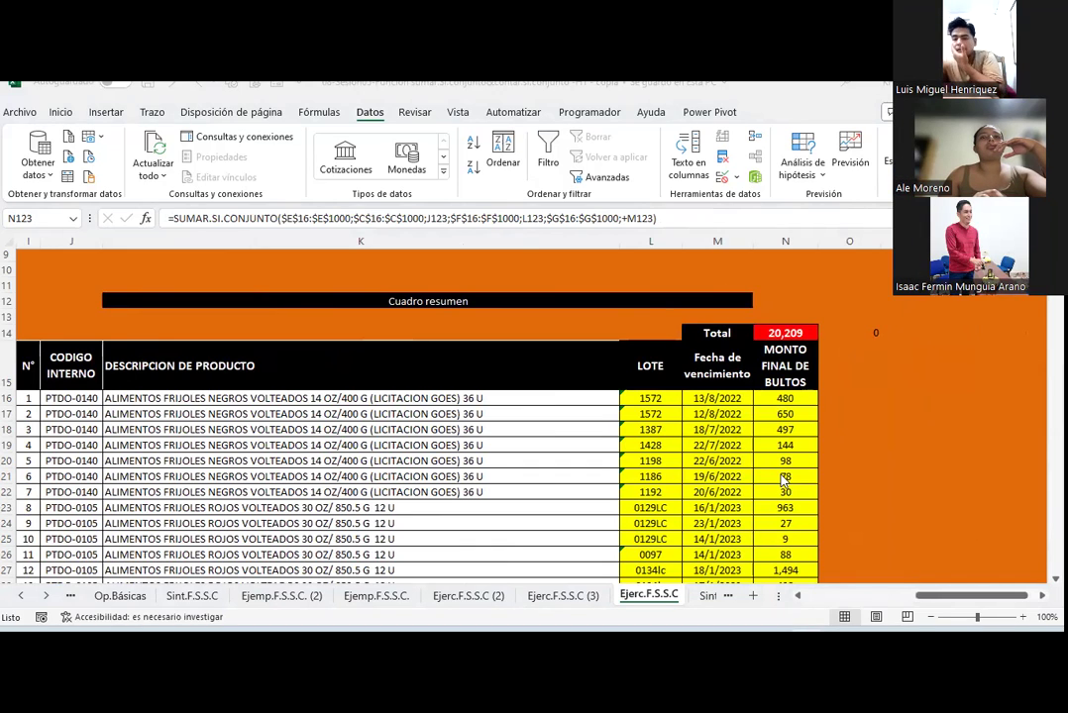
left_click(783, 397)
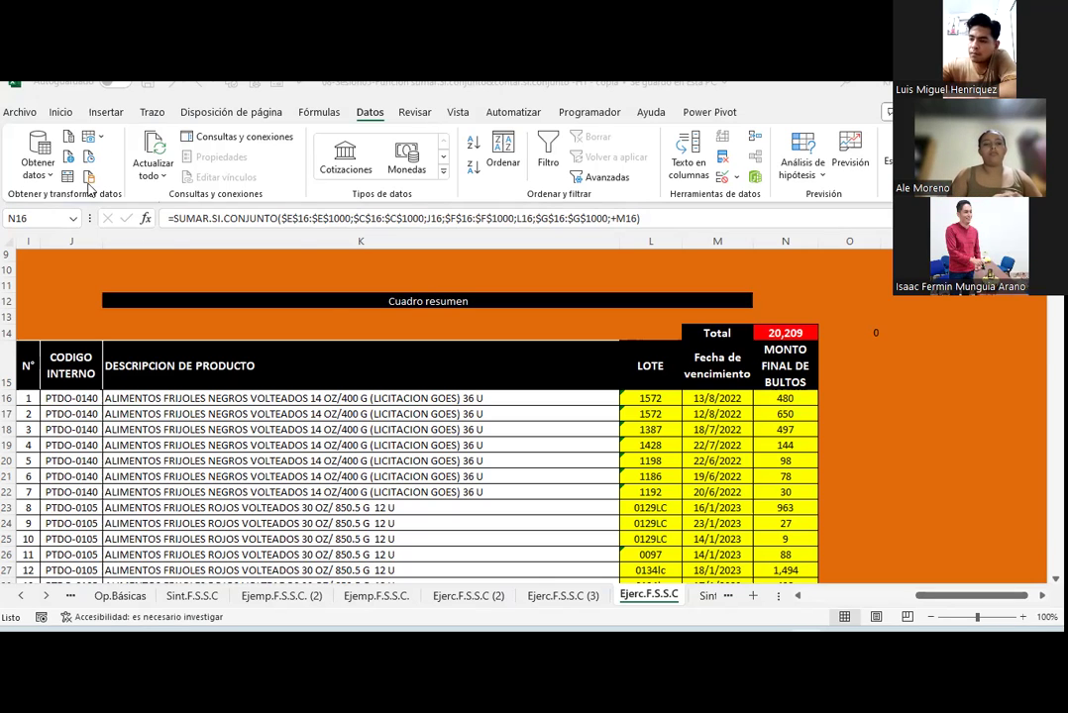
Step: On the Ejemp.F.C.S.C sheet, open Data Validation for Criterio 1 cell J7
left_click(708, 596)
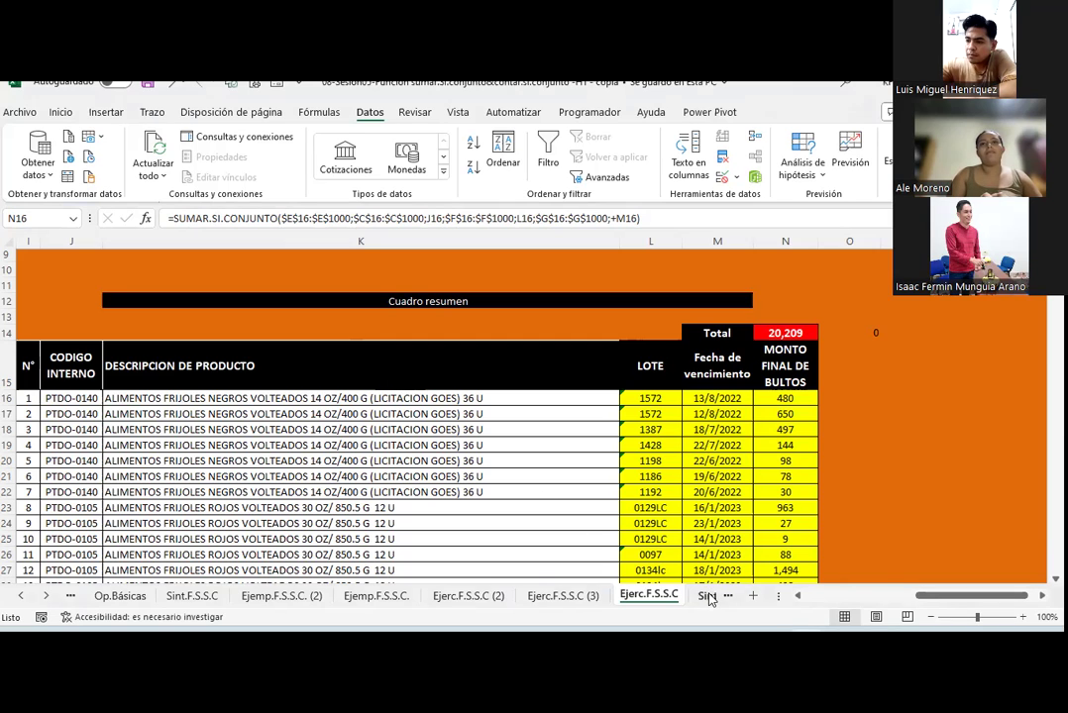
left_click(708, 595)
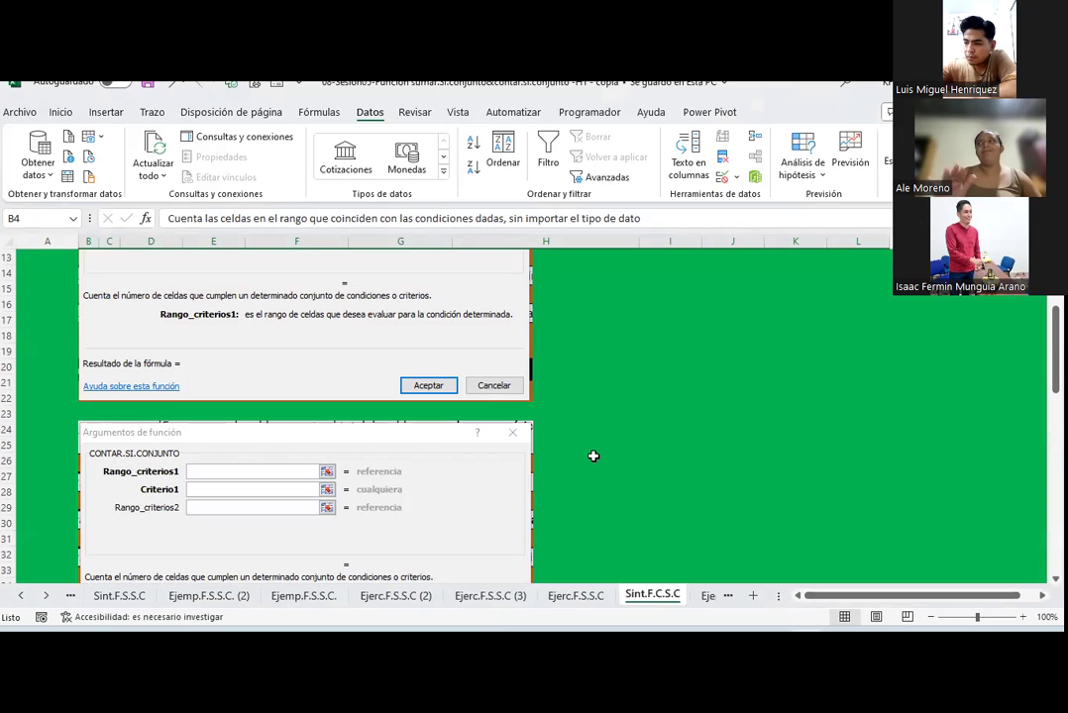
scroll(594, 456, "up", 2)
scroll(594, 456, "up", 2)
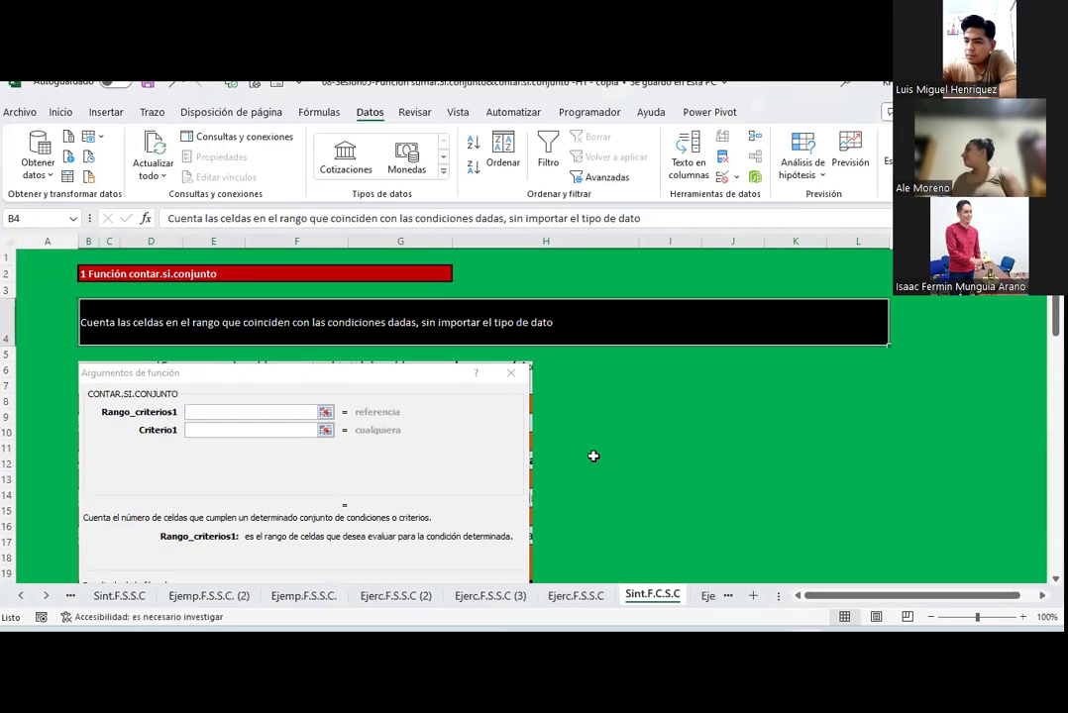
scroll(593, 456, "down", 4)
left_click(717, 597)
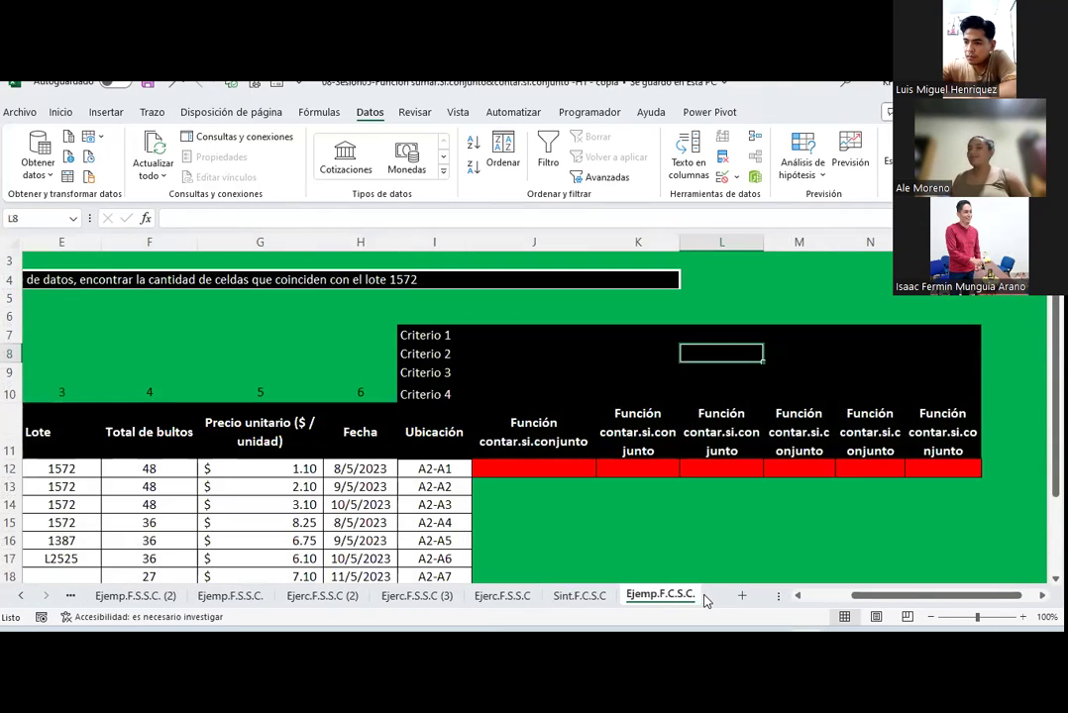
left_click(483, 338)
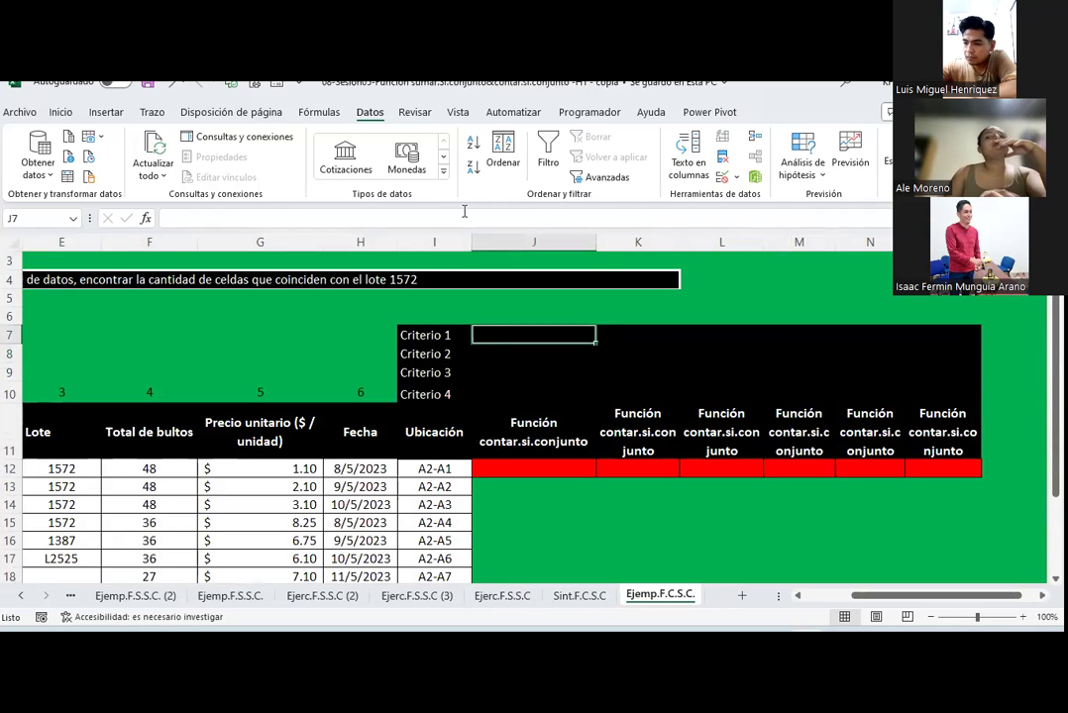
left_click(734, 177)
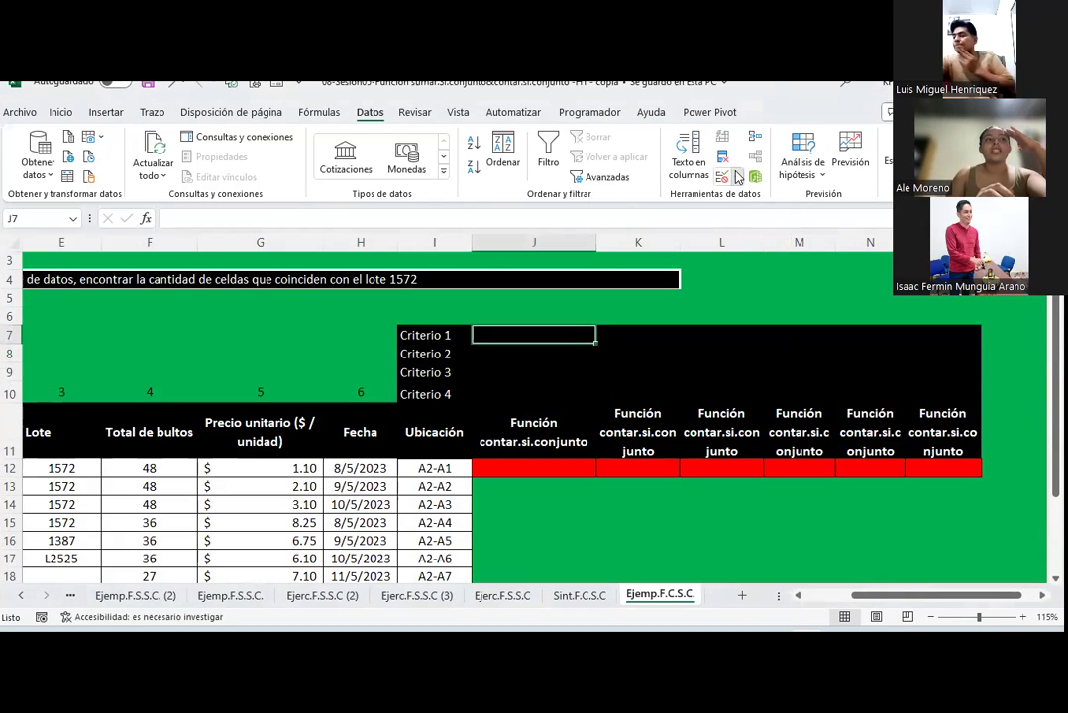
left_click(755, 200)
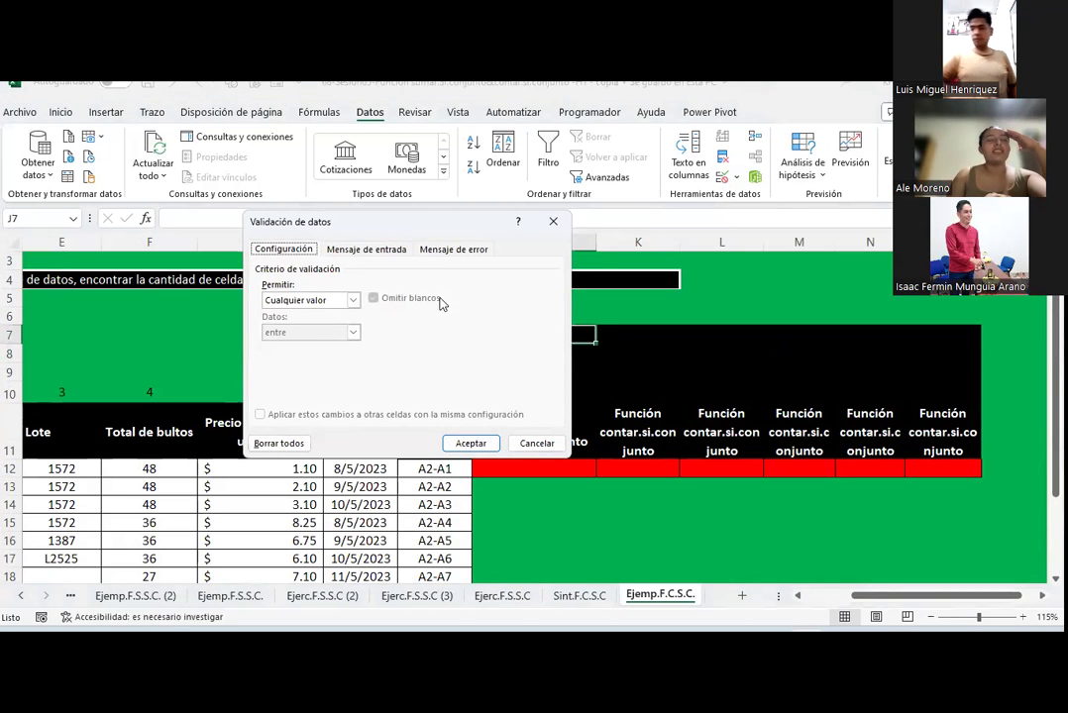
Step: Restrict J7 to a List sourced from the product codes =$C$12:$C$23
left_click(352, 301)
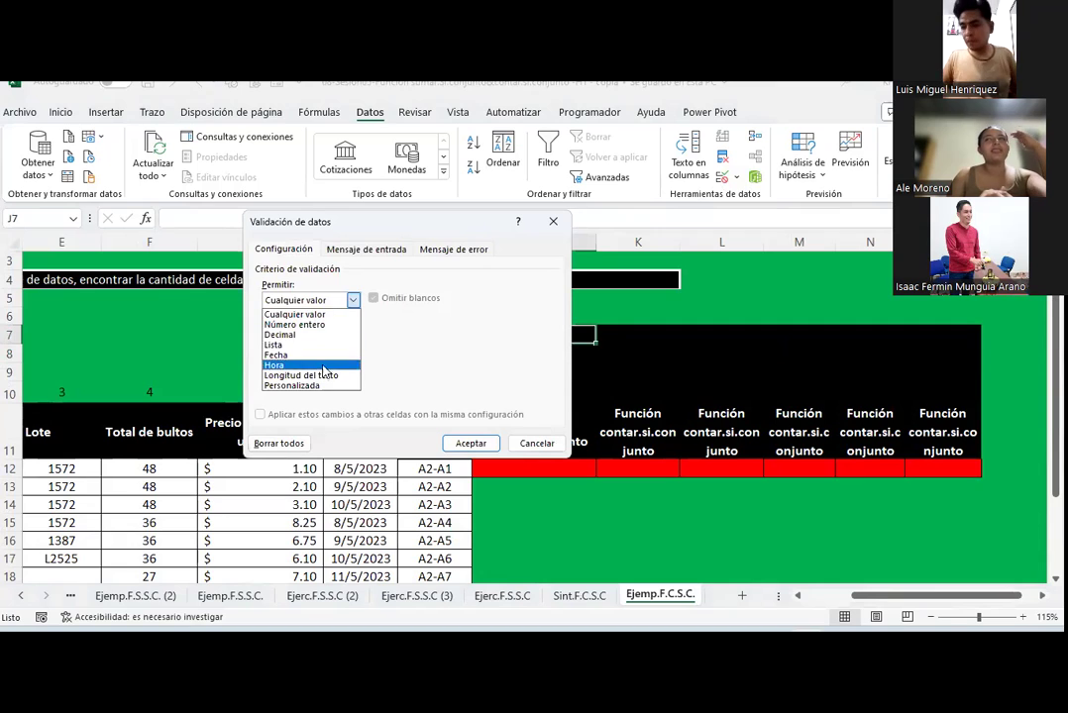
left_click(302, 376)
left_click(352, 332)
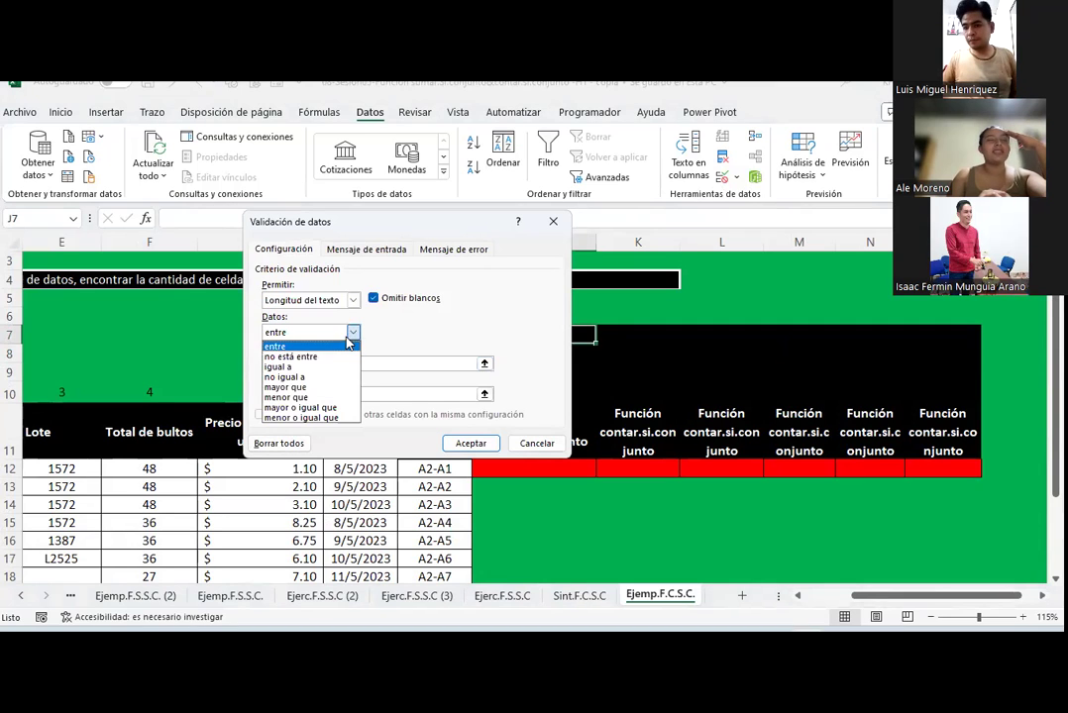
left_click(285, 345)
left_click(353, 299)
left_click(285, 347)
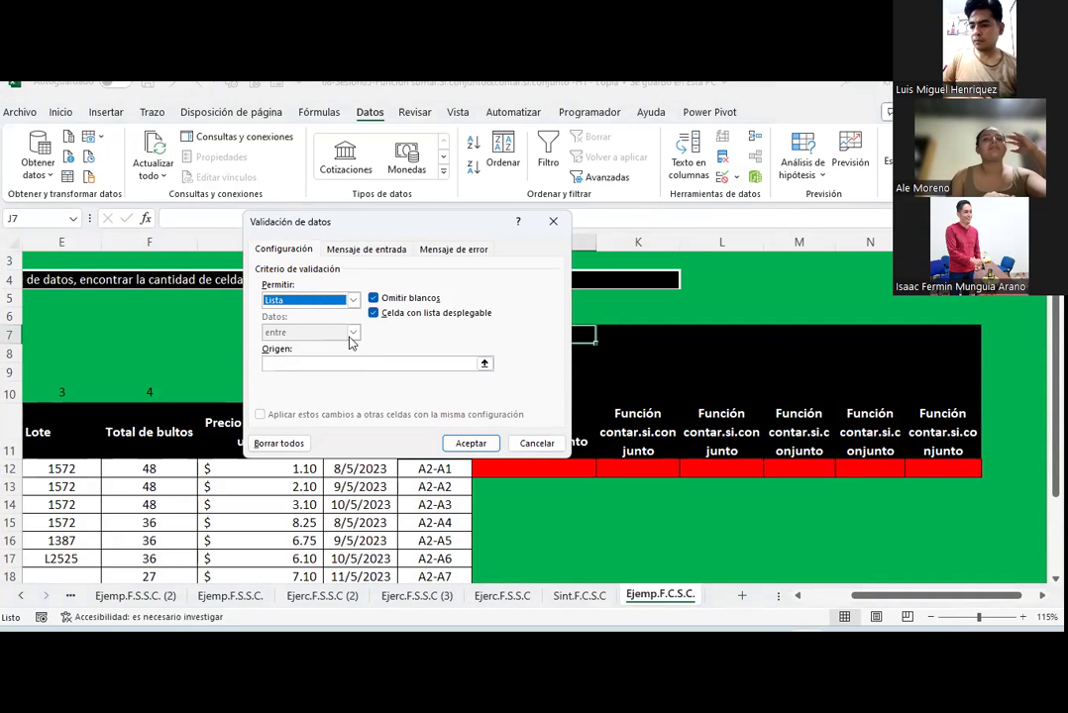
left_click(484, 365)
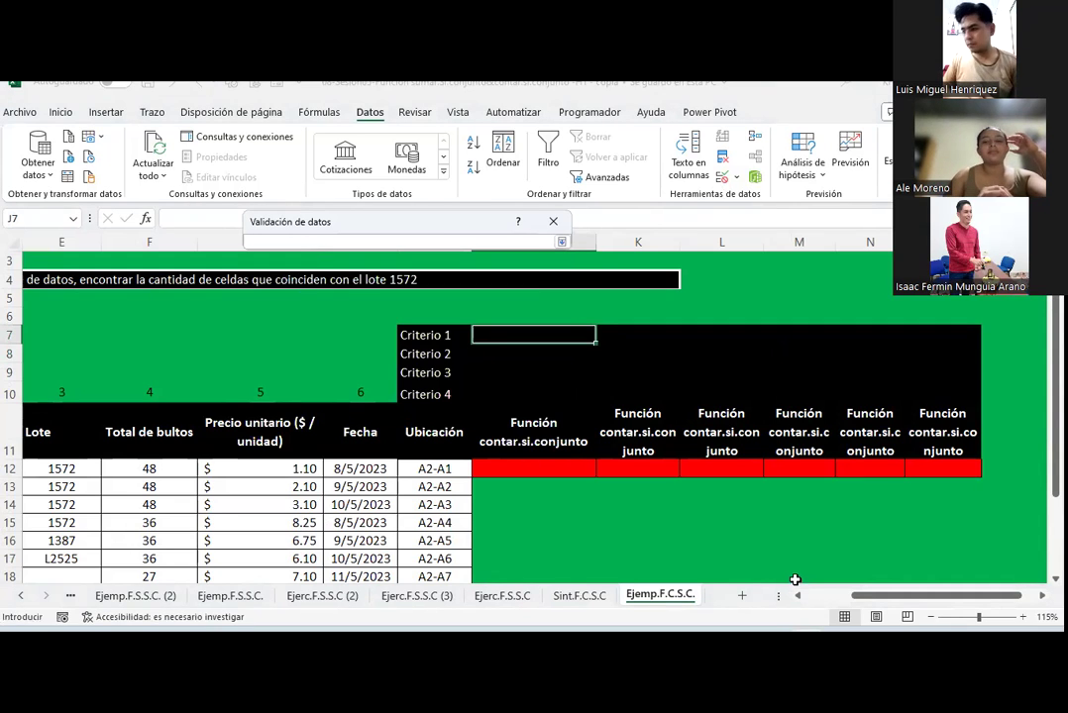
left_click(821, 598)
left_click(144, 470)
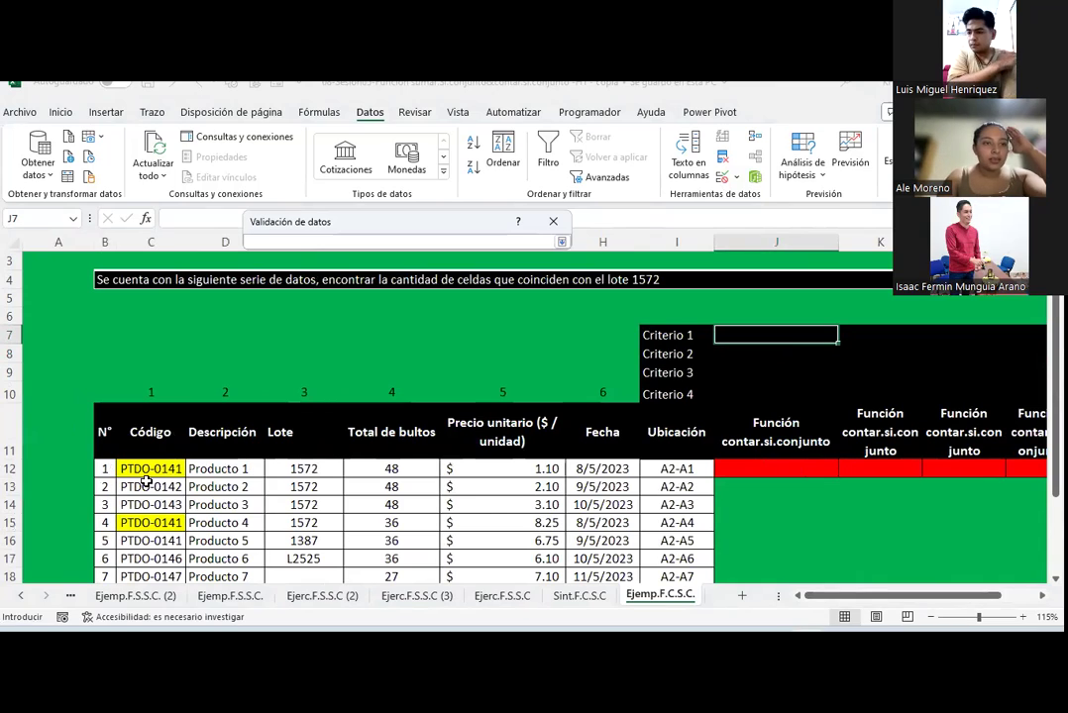
mouse_move(149, 471)
left_mouse_down()
mouse_move(171, 592)
mouse_move(161, 538)
left_mouse_up()
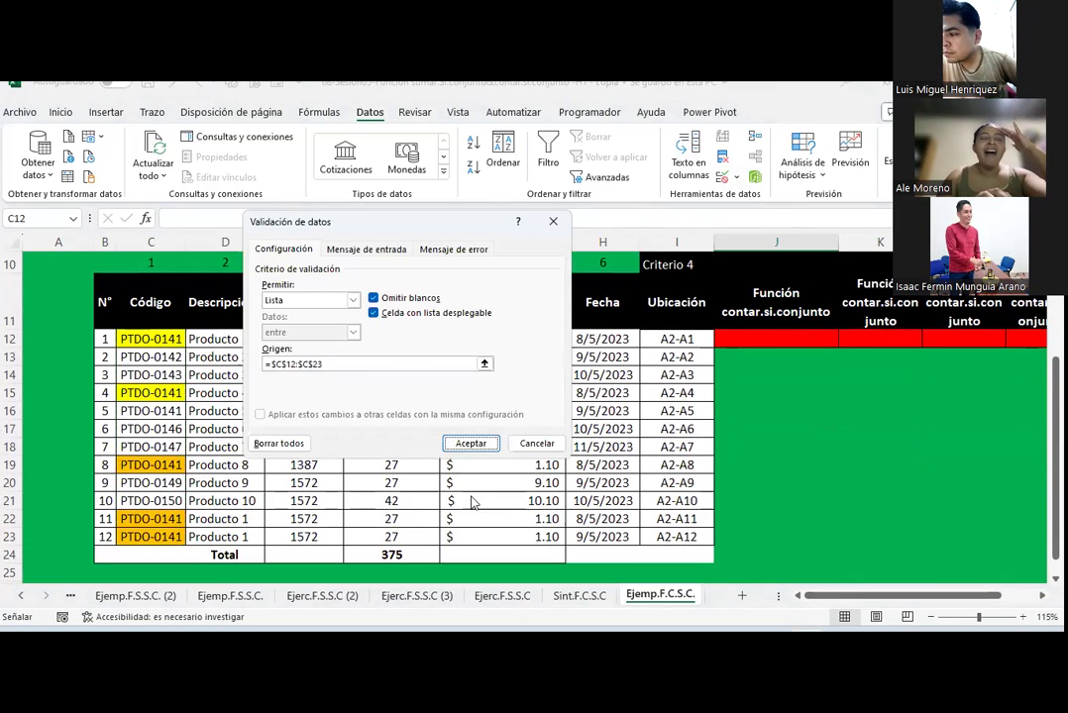
left_click(469, 444)
scroll(691, 406, "up", 3)
Step: Give Criterio 2 cell J8 a List validation sourced from the descriptions $D$12:$D$23
left_click(807, 385)
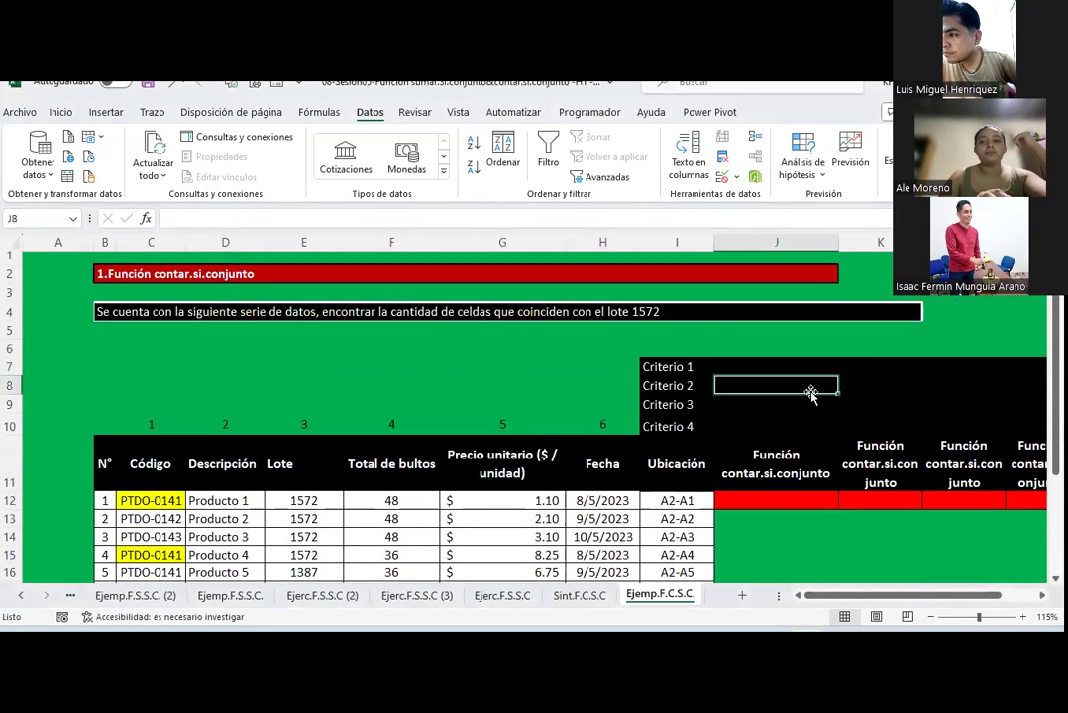
left_click(738, 176)
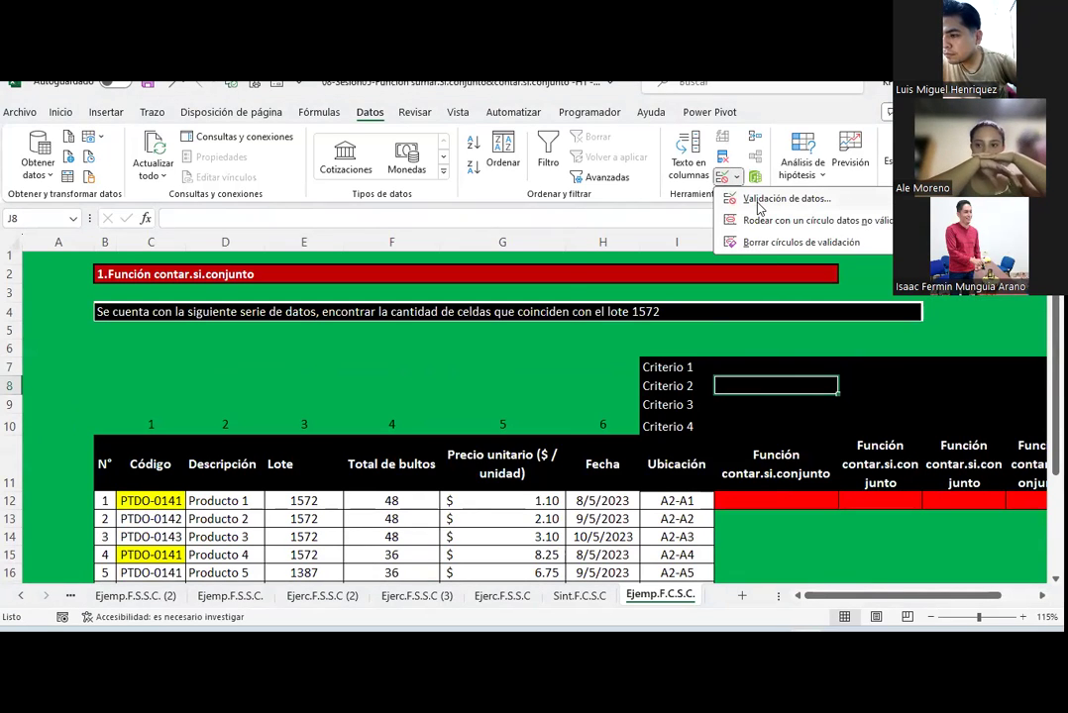
left_click(759, 207)
left_click(348, 301)
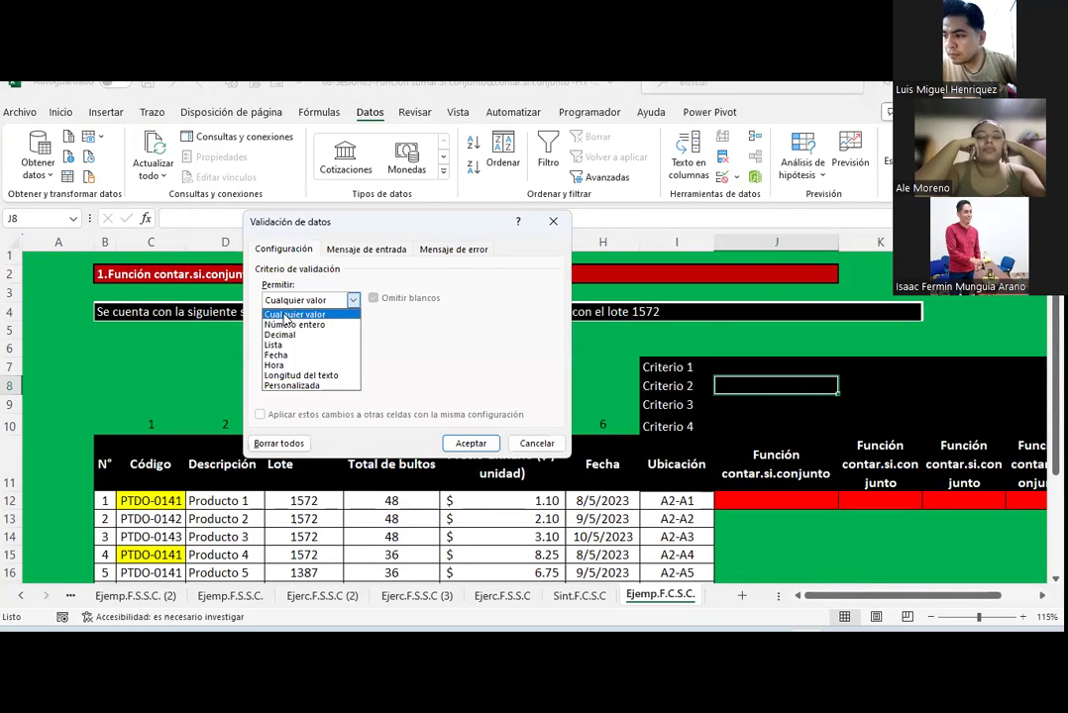
left_click(273, 344)
left_click(480, 363)
left_click(485, 364)
scroll(281, 424, "down", 3)
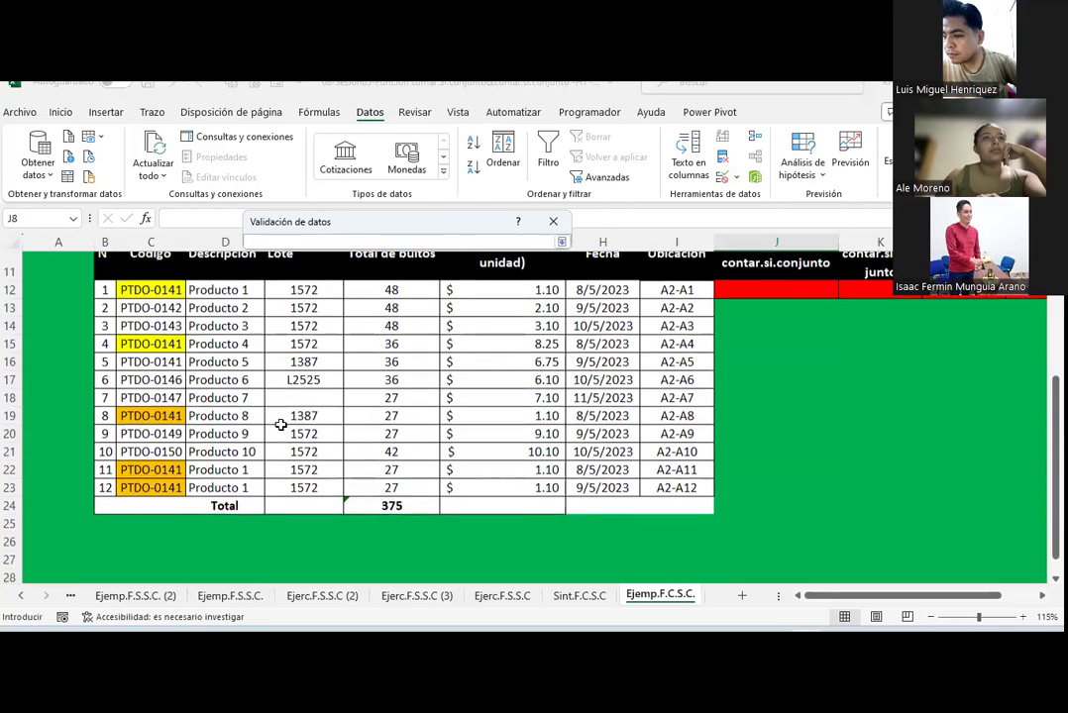
left_click_drag(238, 339, 244, 532)
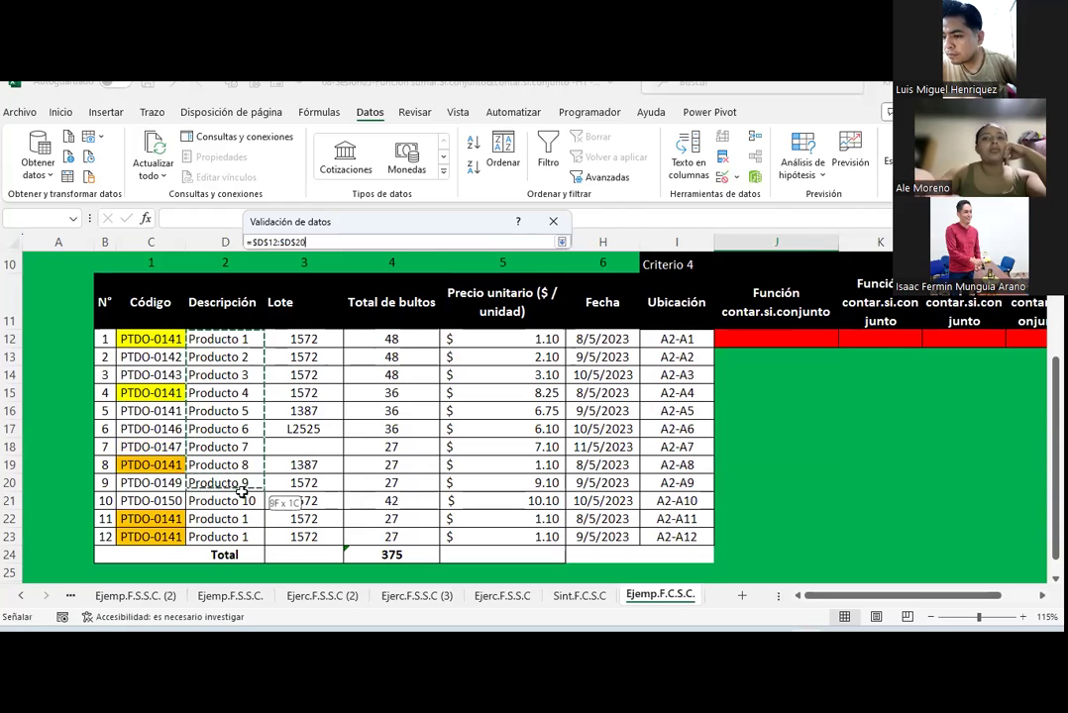
left_click(561, 243)
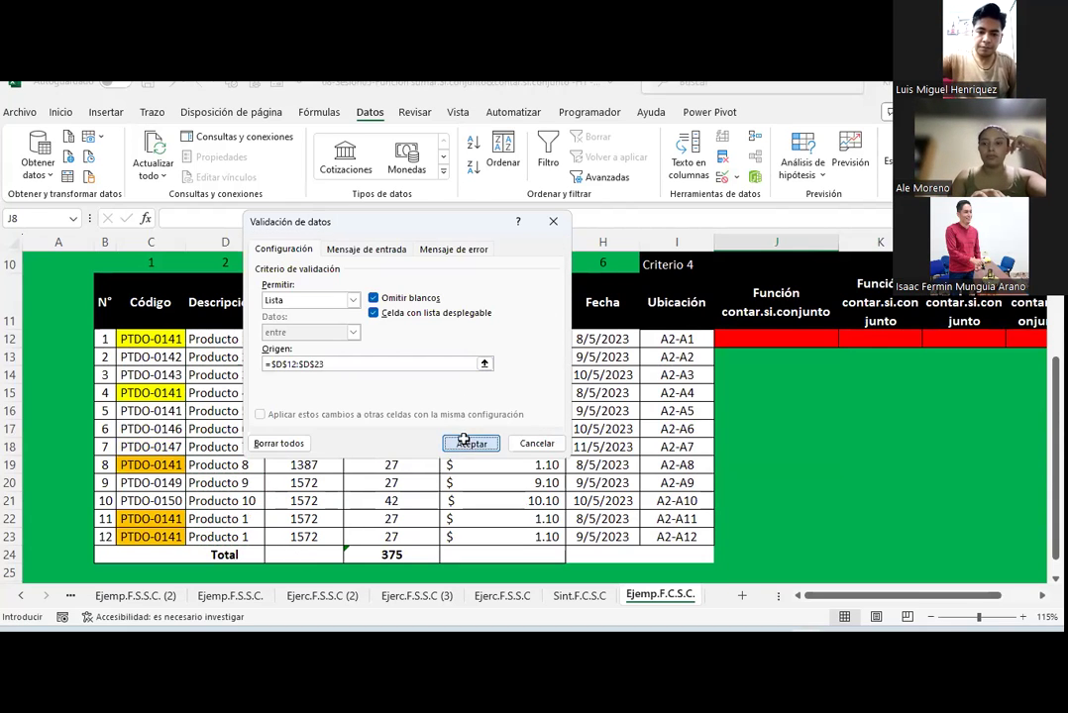
left_click(461, 439)
scroll(739, 512, "up", 1)
scroll(734, 503, "up", 2)
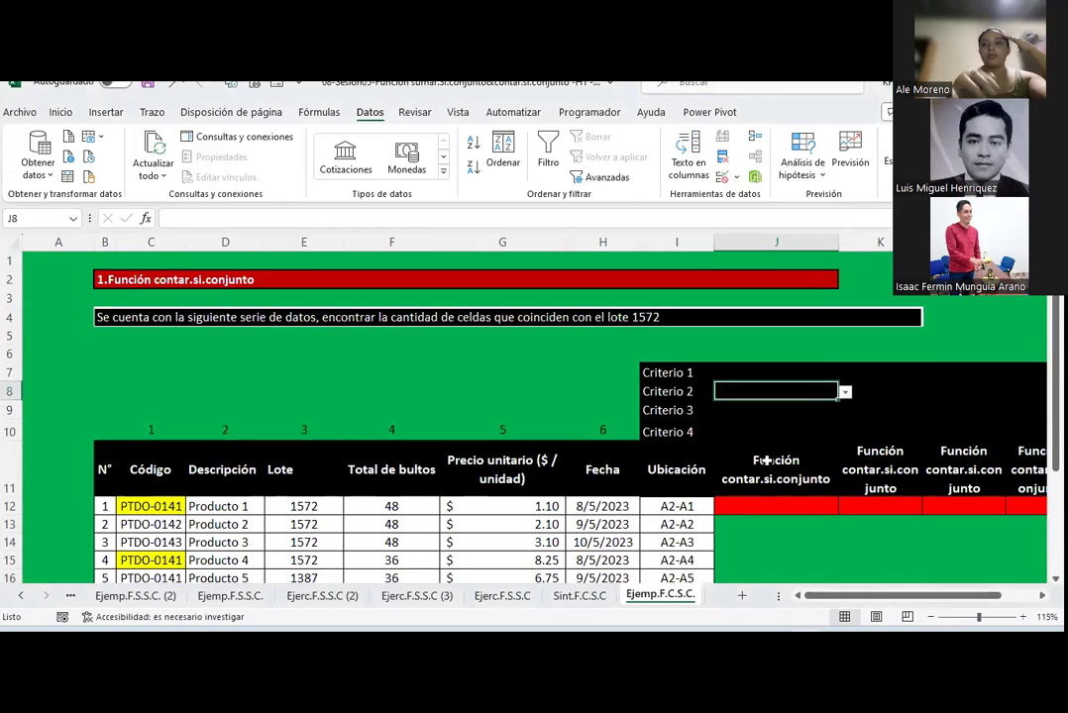
Step: Pick PTDO-0141 from J7's dropdown list of product codes
left_click(830, 371)
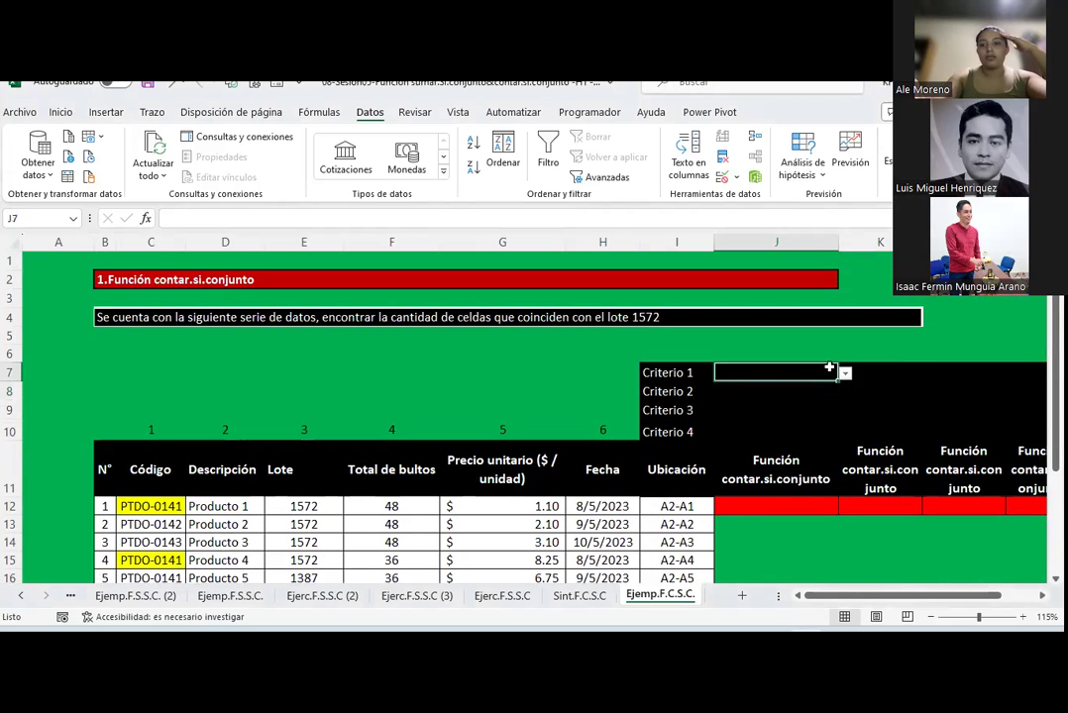
left_click(844, 374)
left_click(770, 385)
Step: Set J8 to Producto 1 from its dropdown, correcting an initial Producto 2 pick
left_click(827, 392)
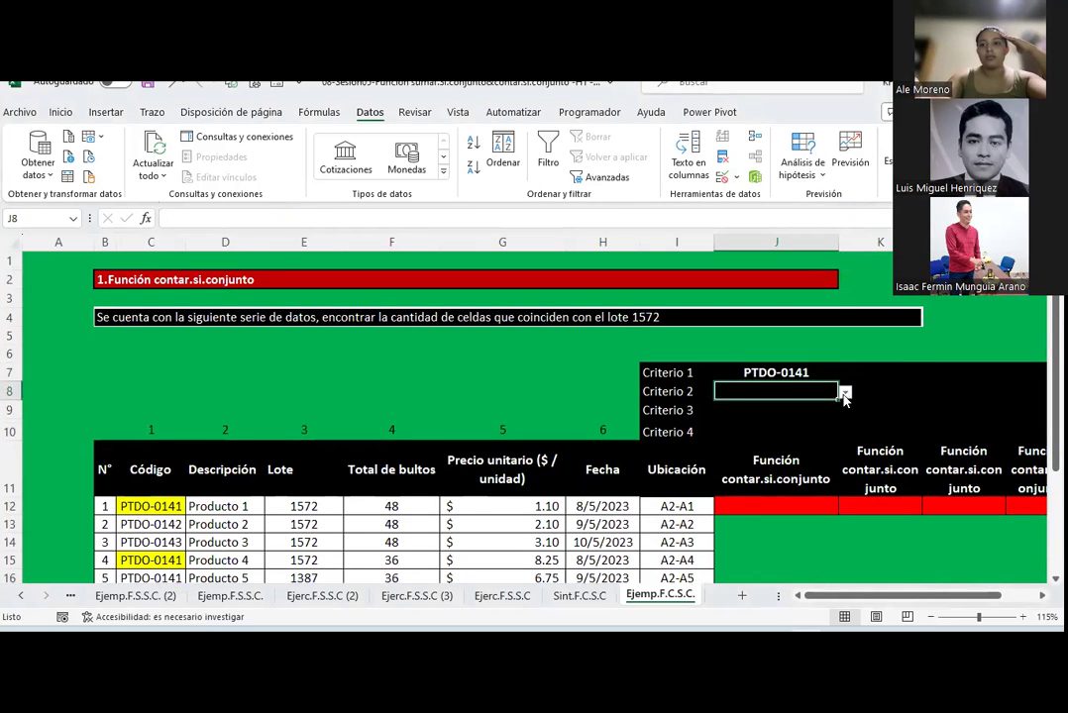
left_click(844, 392)
left_click(780, 421)
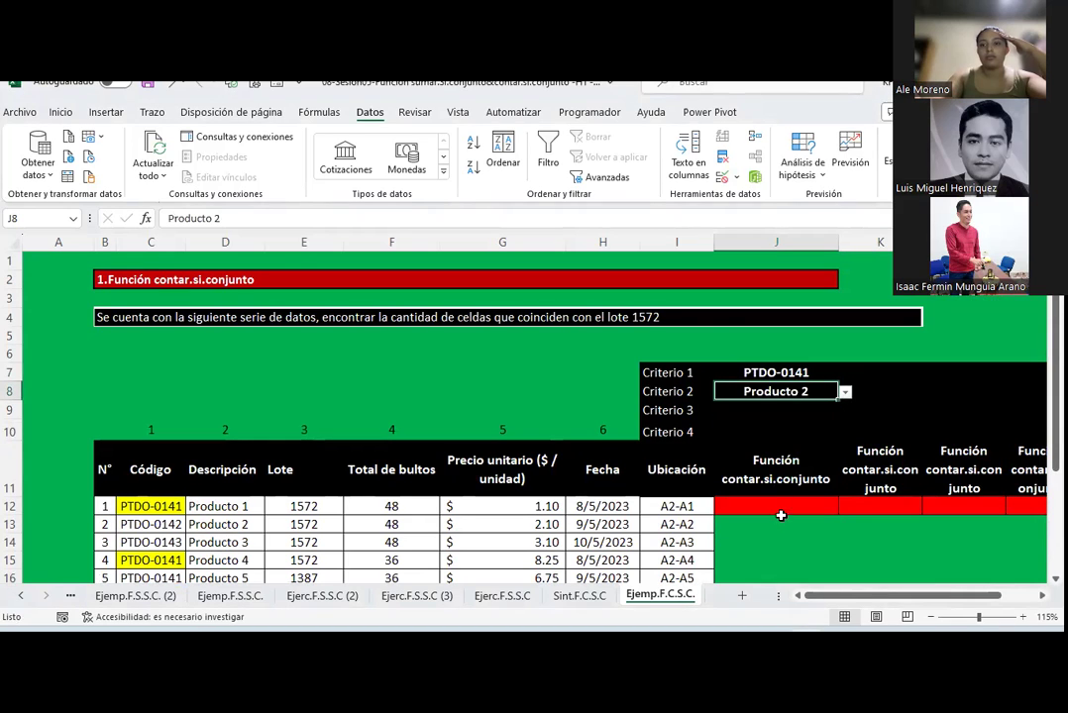
left_click(833, 404)
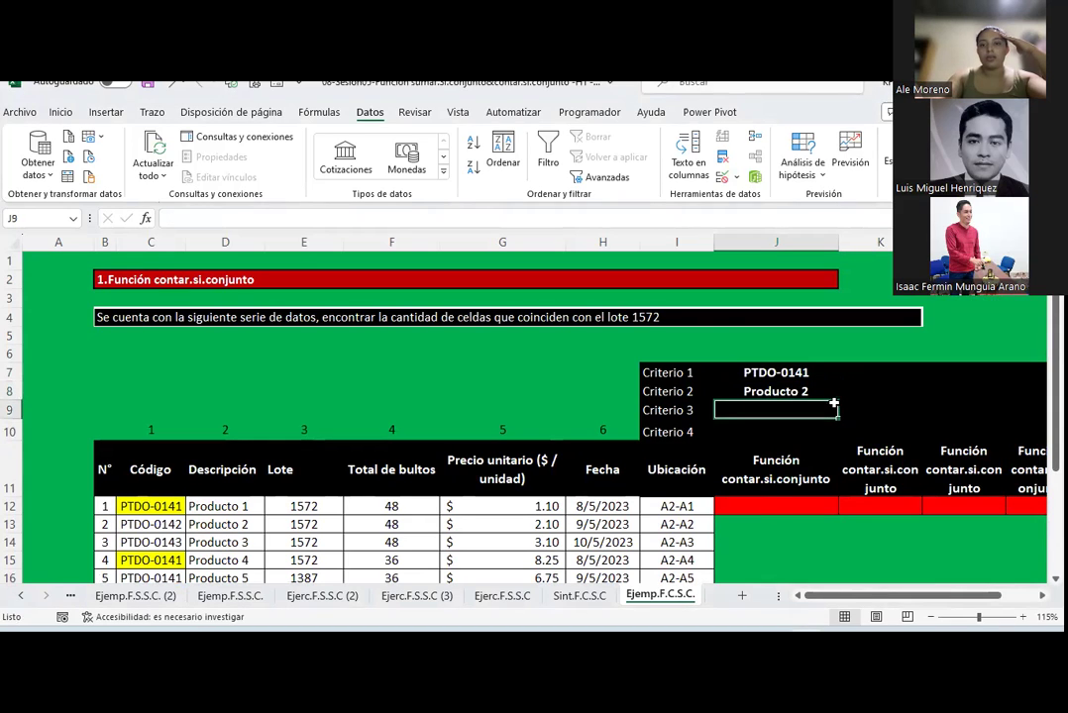
left_click(824, 391)
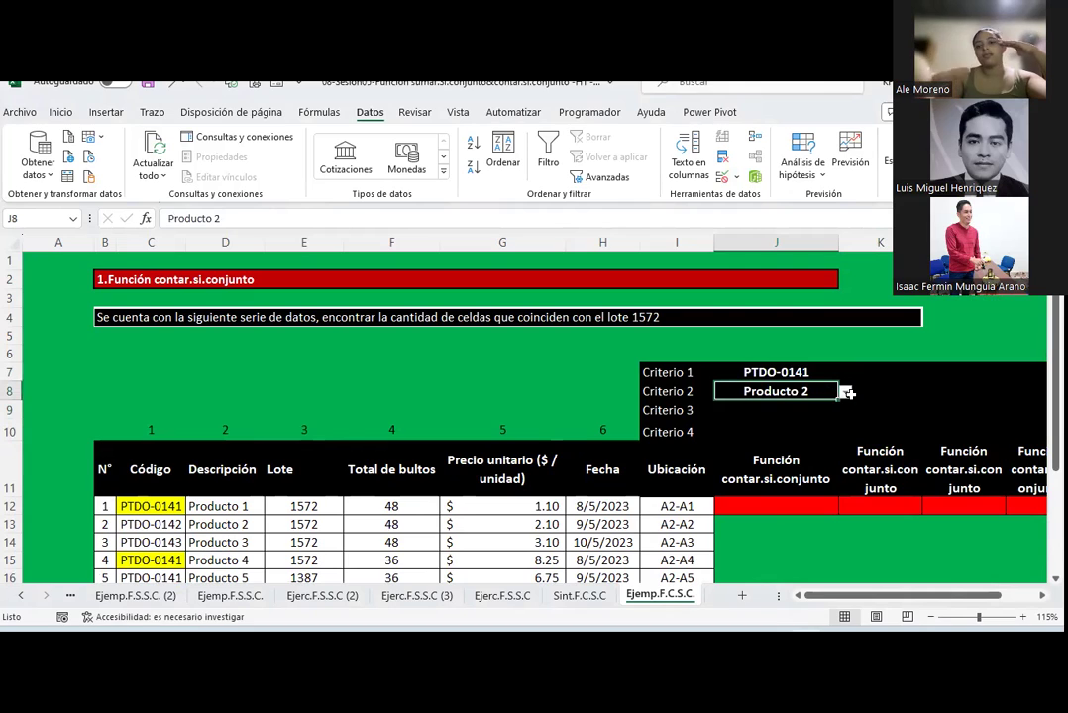
left_click(845, 393)
left_click(792, 409)
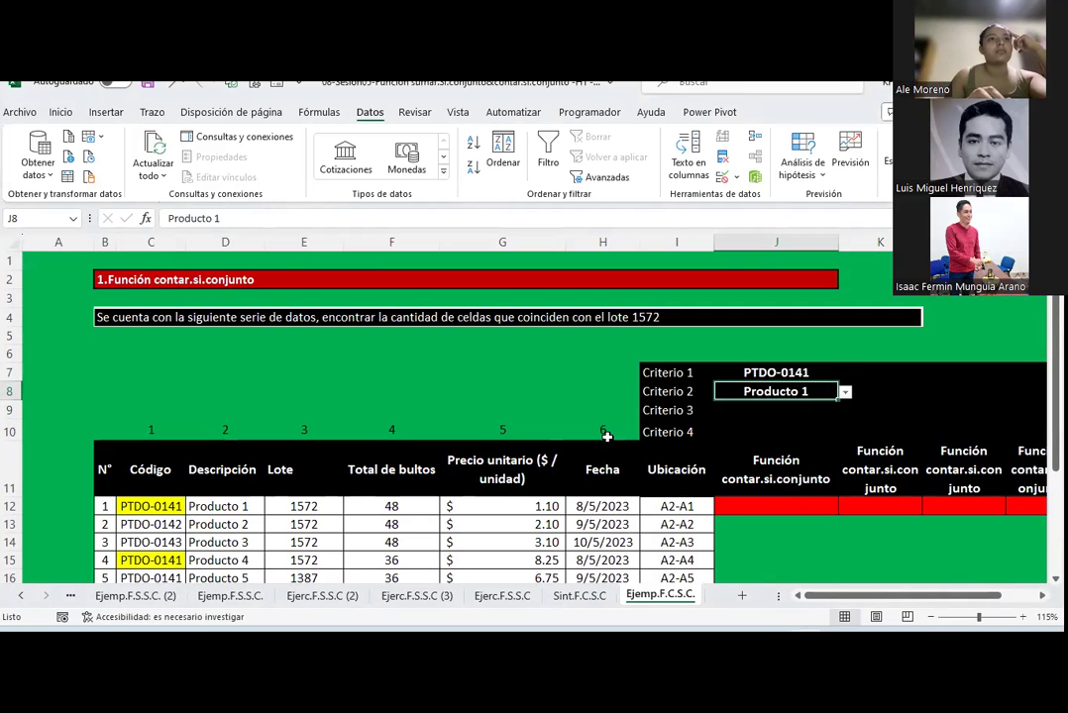
type("+")
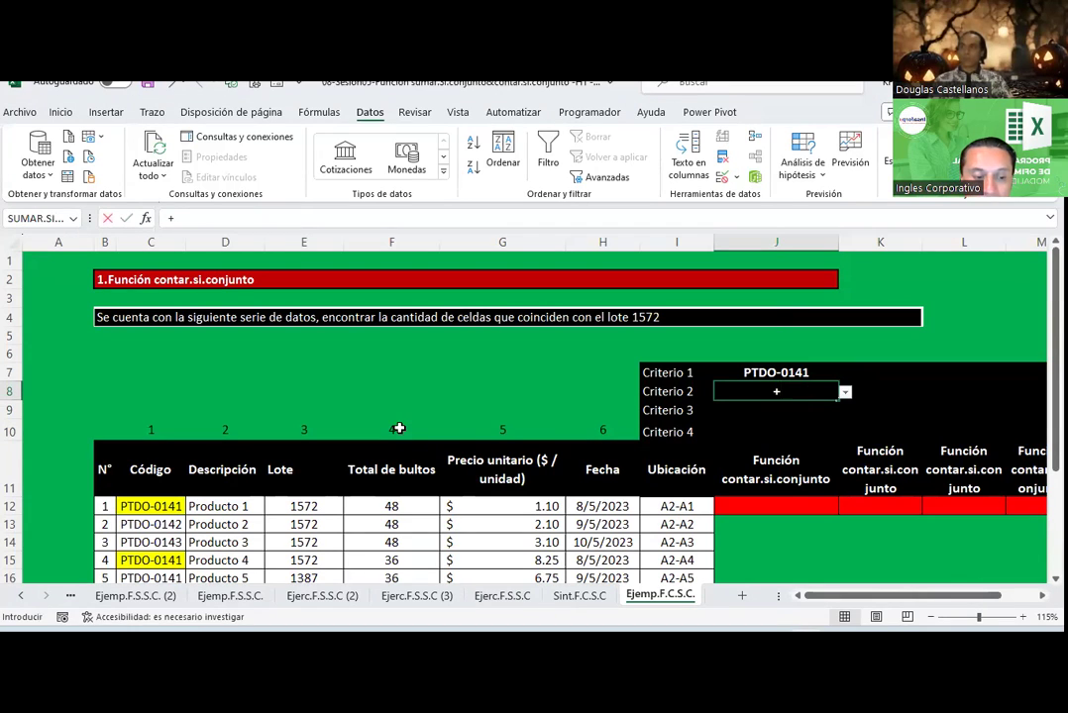
Step: Discard the stray J8 entry and insert CONTAR.SI.CONJUNTO into J12
key("Escape")
left_click(756, 508)
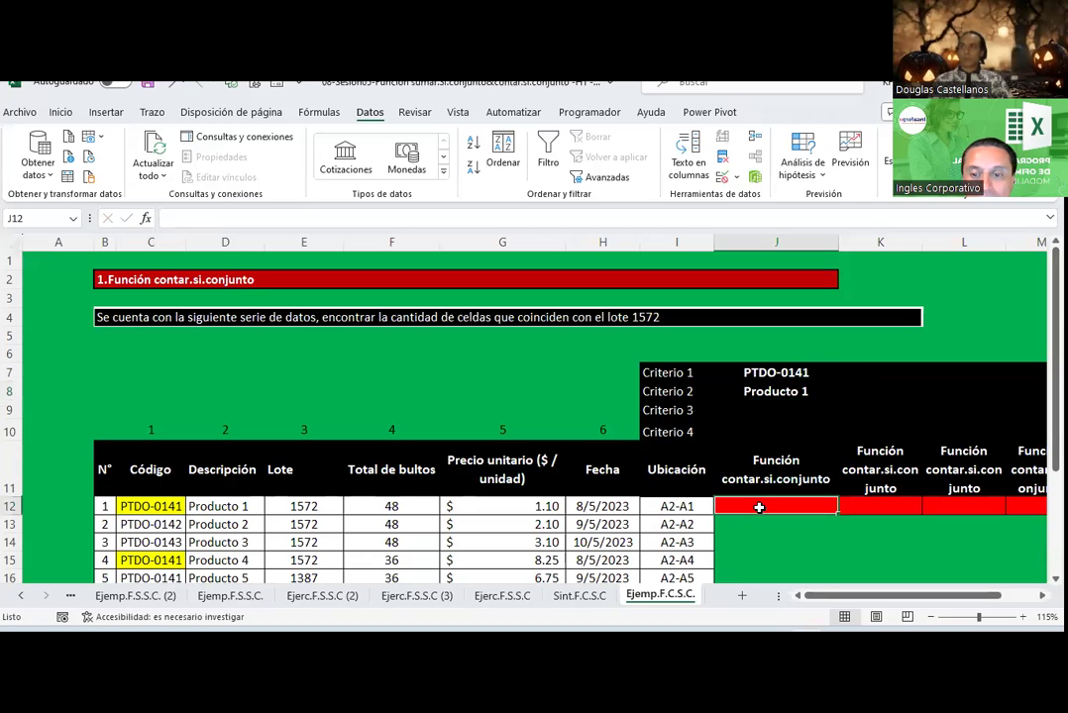
left_click(144, 218)
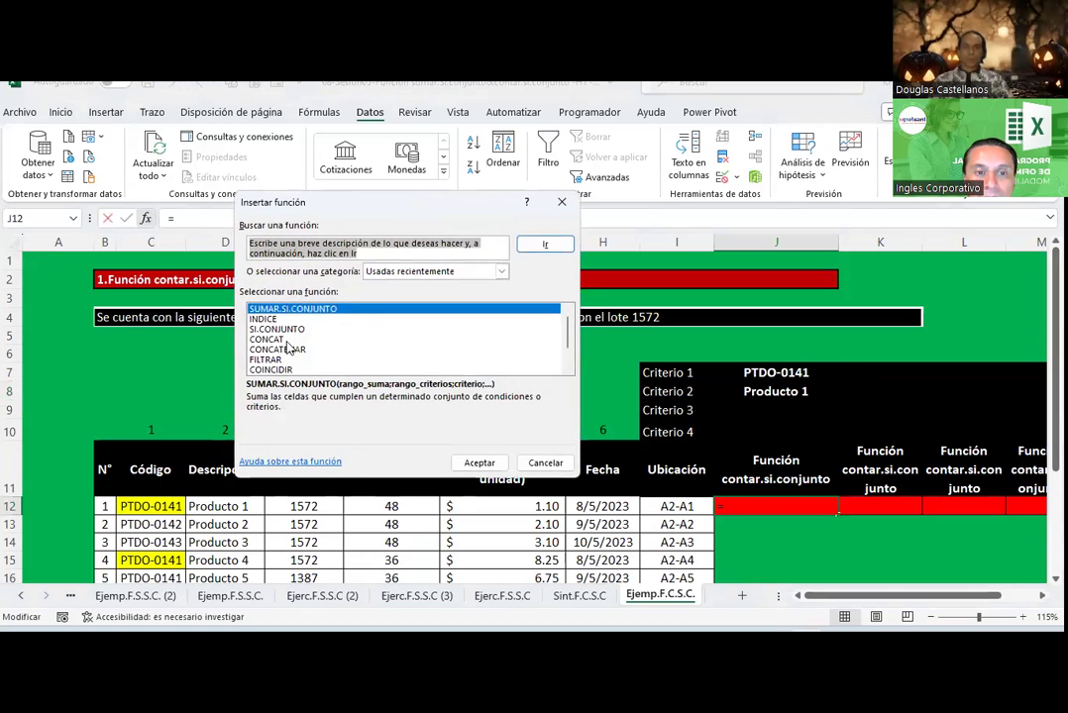
type("contar.si.conjunto")
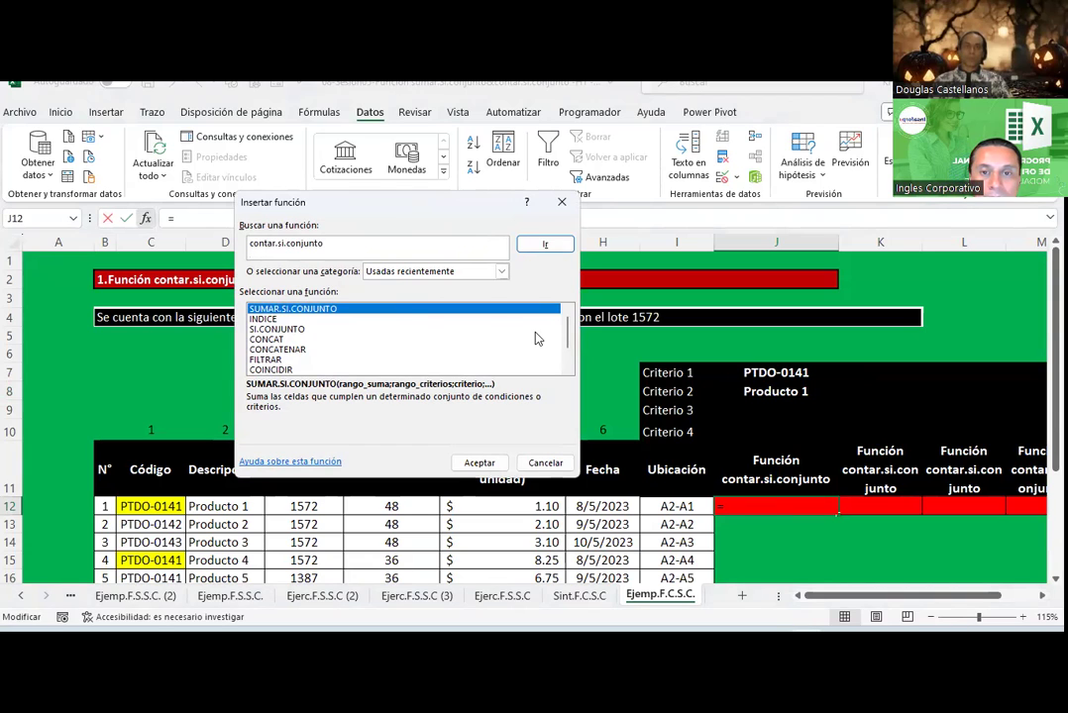
key("Return")
left_click(480, 464)
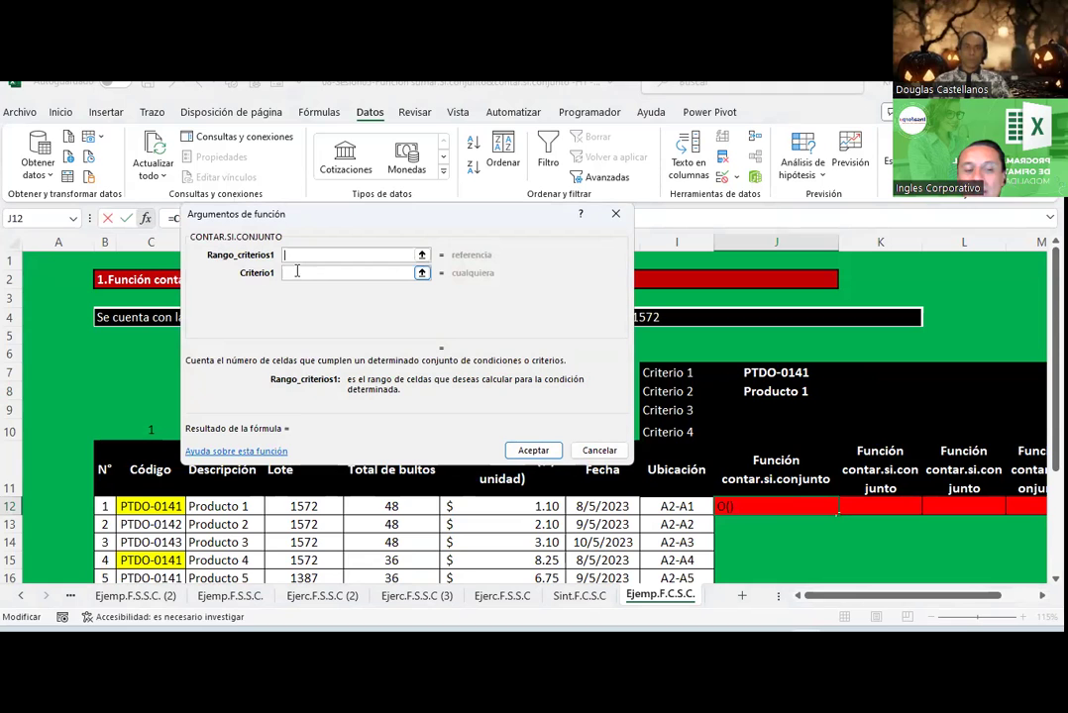
Step: Set the first criteria range to $C$12:$C$23 and Criterio1 to $J$7
scroll(148, 392, "down", 1)
scroll(148, 393, "down", 1)
left_click_drag(151, 403, 154, 601)
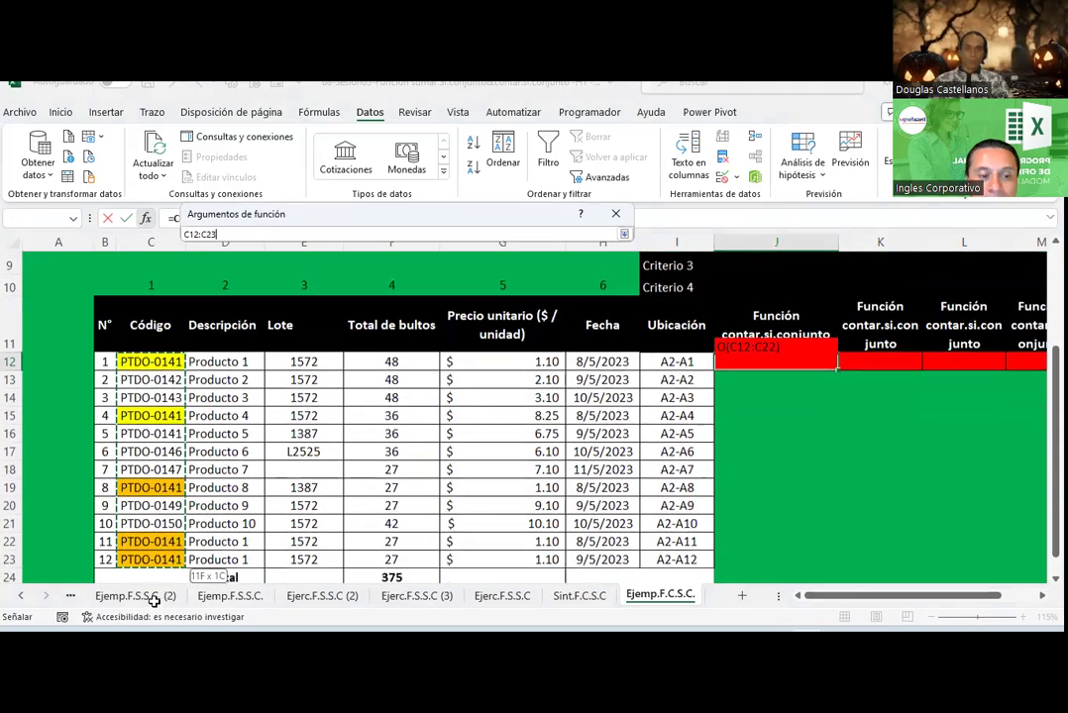
left_click_drag(154, 600, 147, 539)
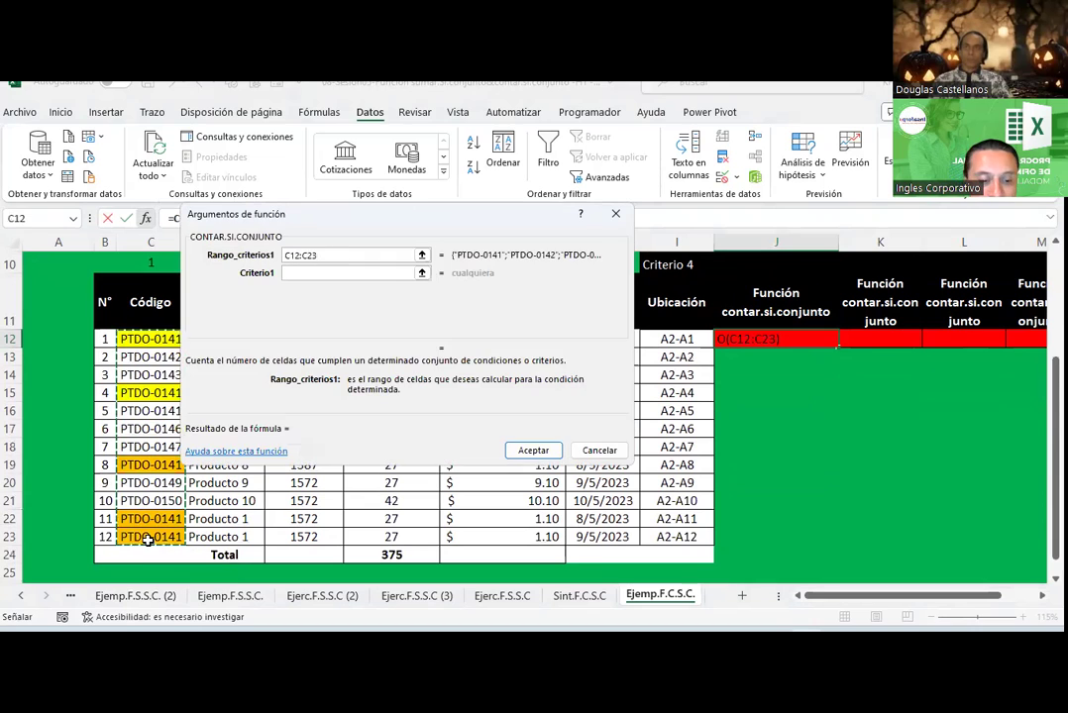
key("F4")
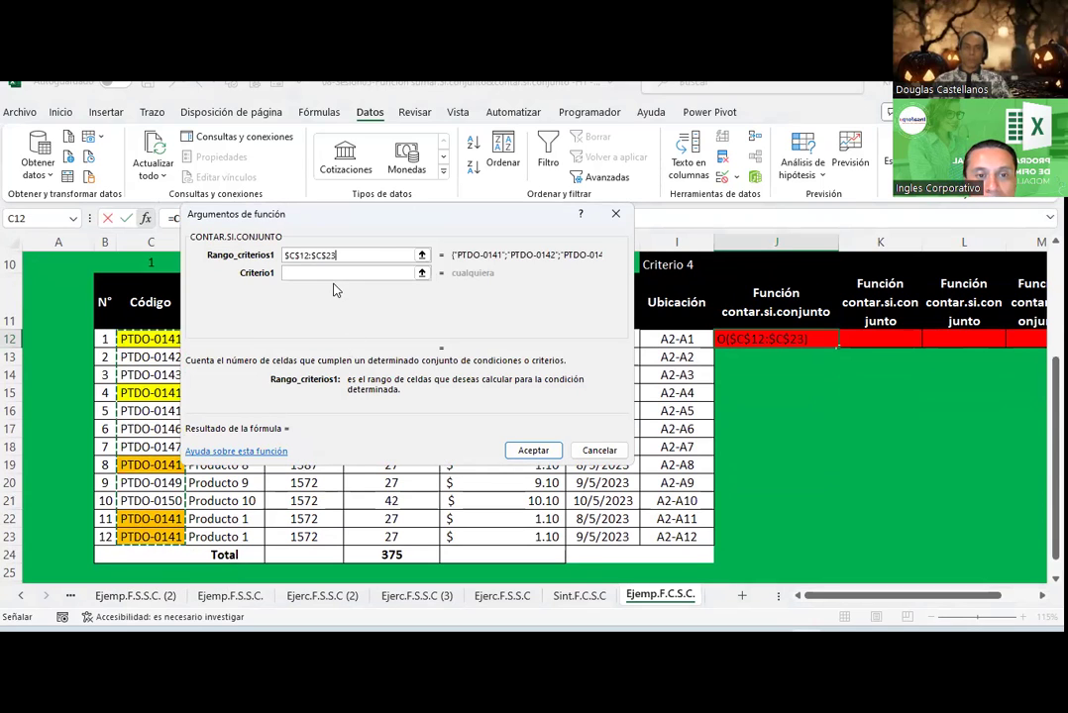
left_click(332, 274)
scroll(730, 372, "up", 2)
left_click(750, 316)
key("F4")
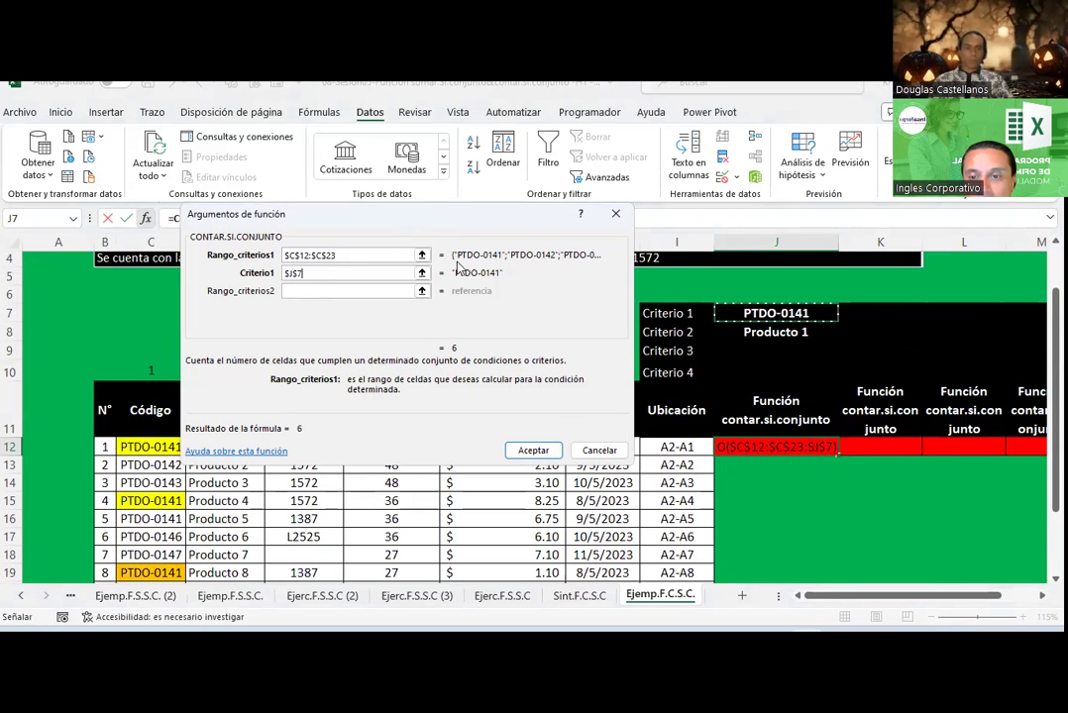
left_click_drag(458, 267, 759, 406)
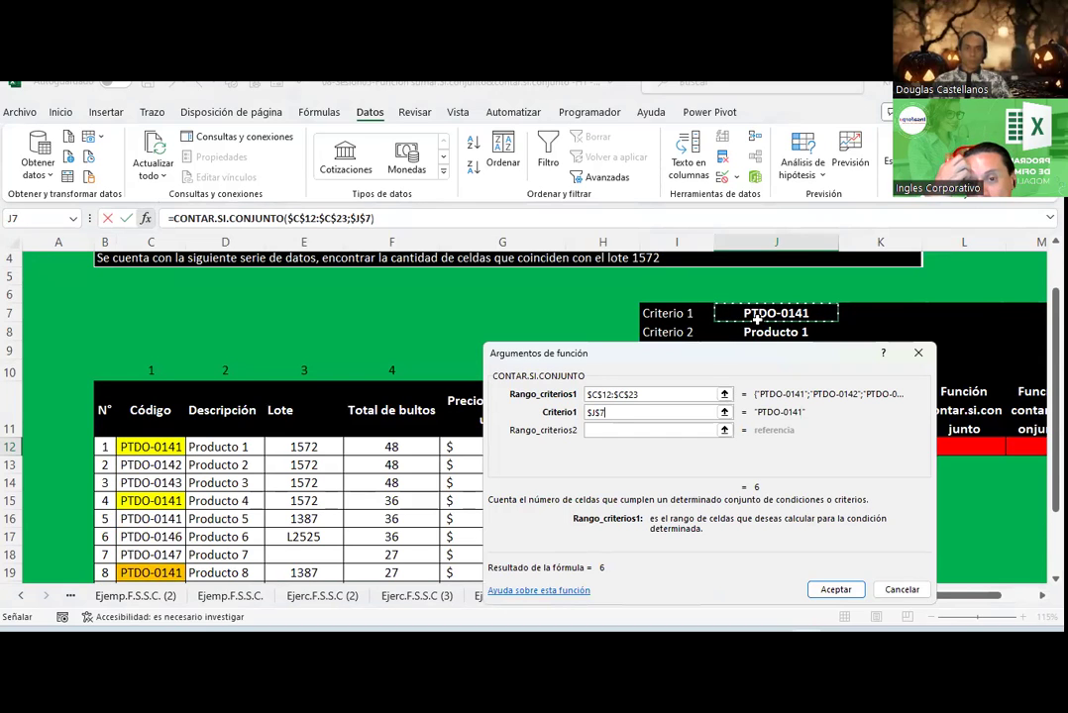
Step: Set the second criteria range to $D$12:$D$23 and Criterio2 to $J$8, then accept
key("Tab")
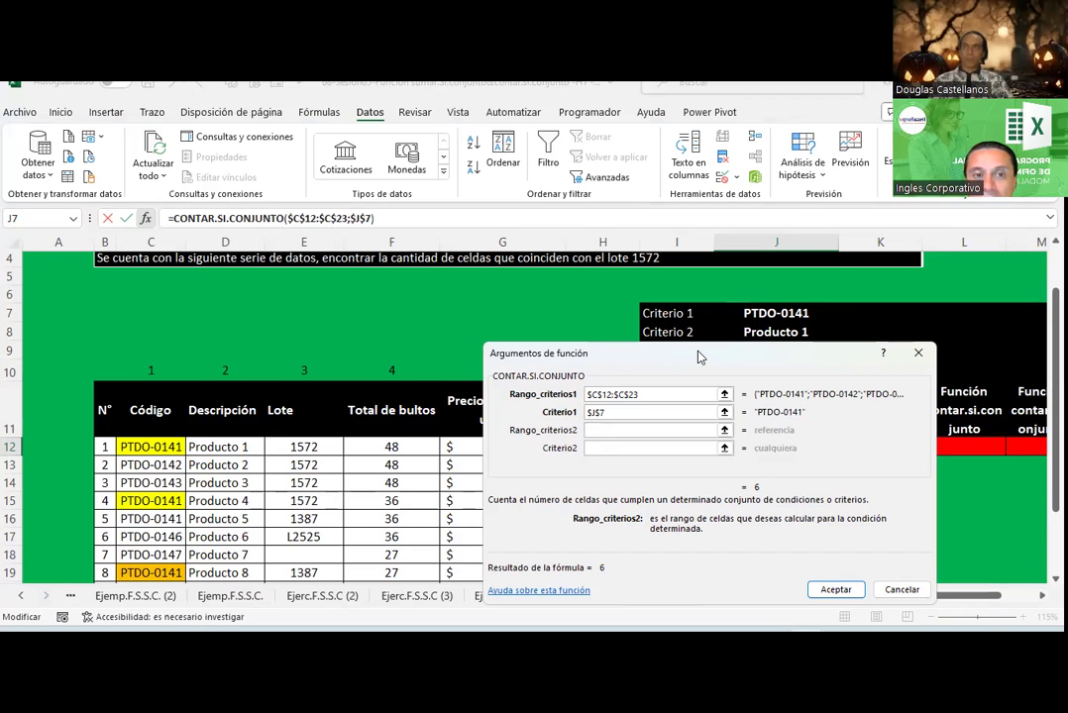
left_click_drag(700, 357, 233, 187)
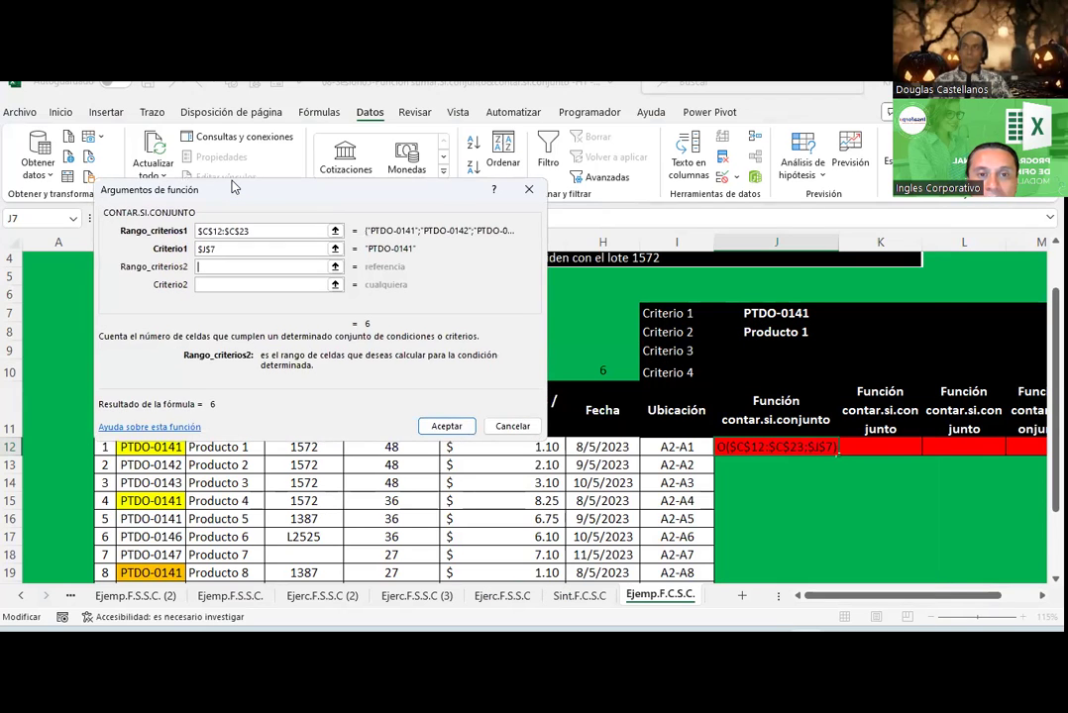
scroll(238, 396, "down", 1)
mouse_move(241, 395)
left_mouse_down()
mouse_move(245, 595)
mouse_move(248, 539)
left_mouse_up()
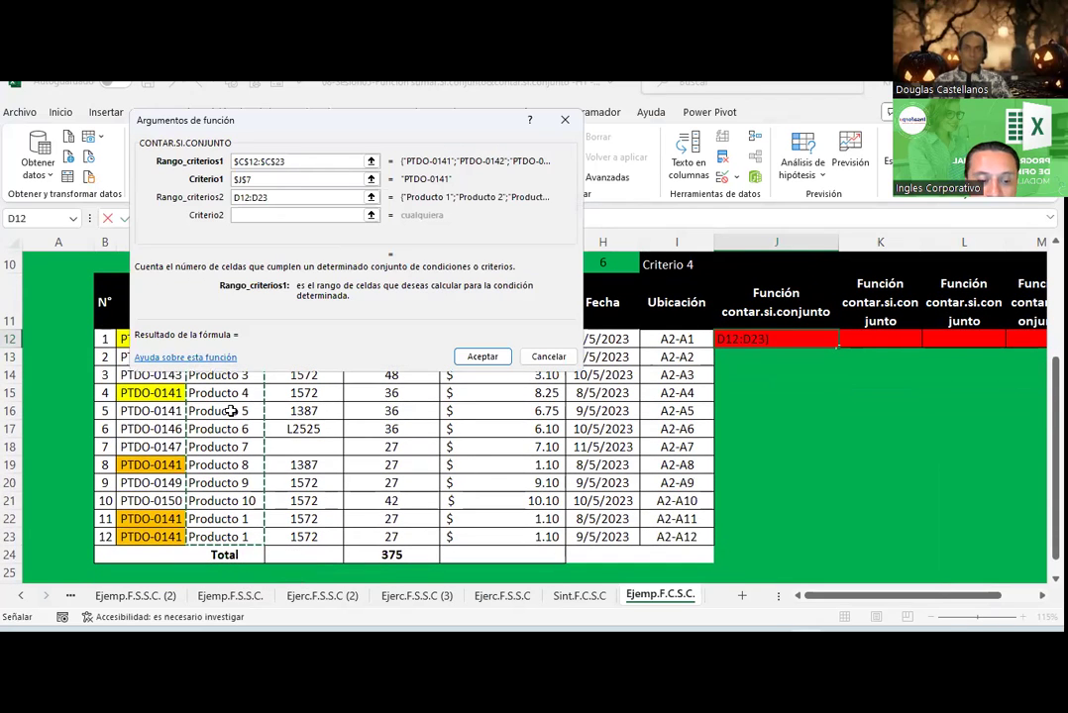
key("F4")
left_click(247, 217)
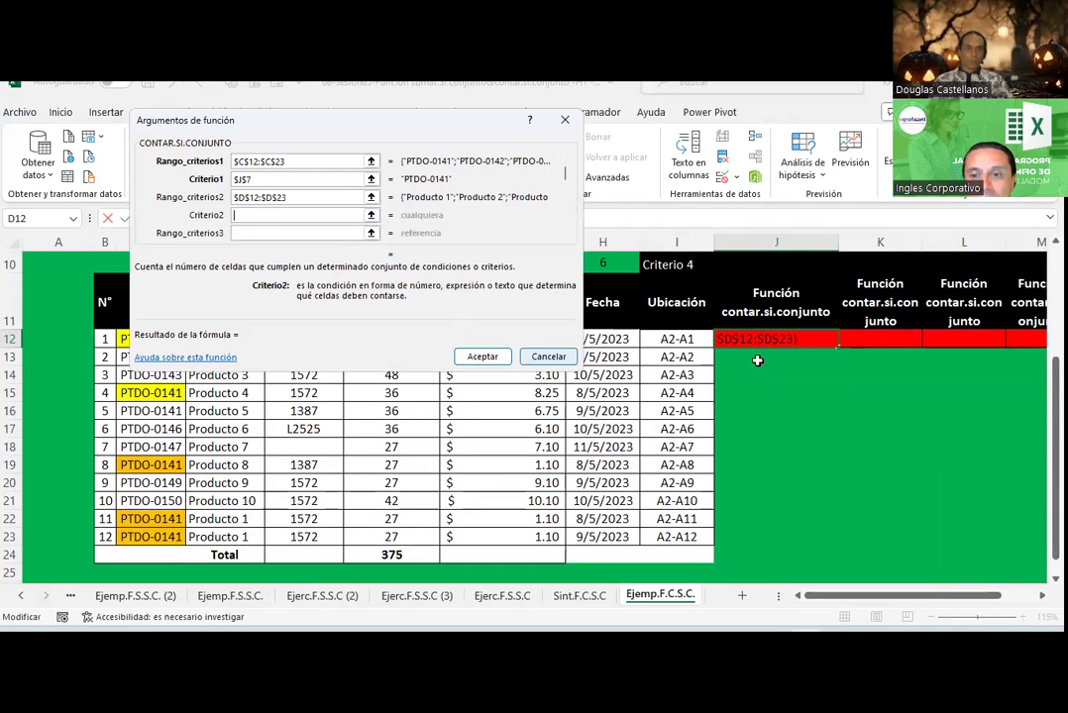
scroll(757, 361, "up", 2)
left_click(776, 332)
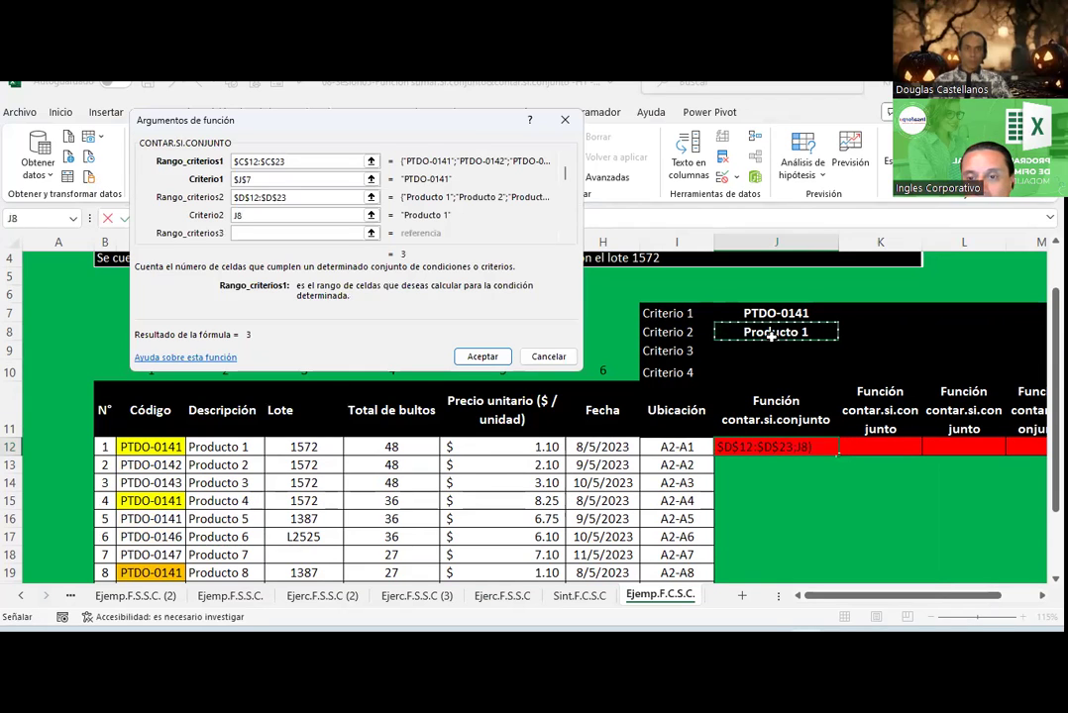
key("F4")
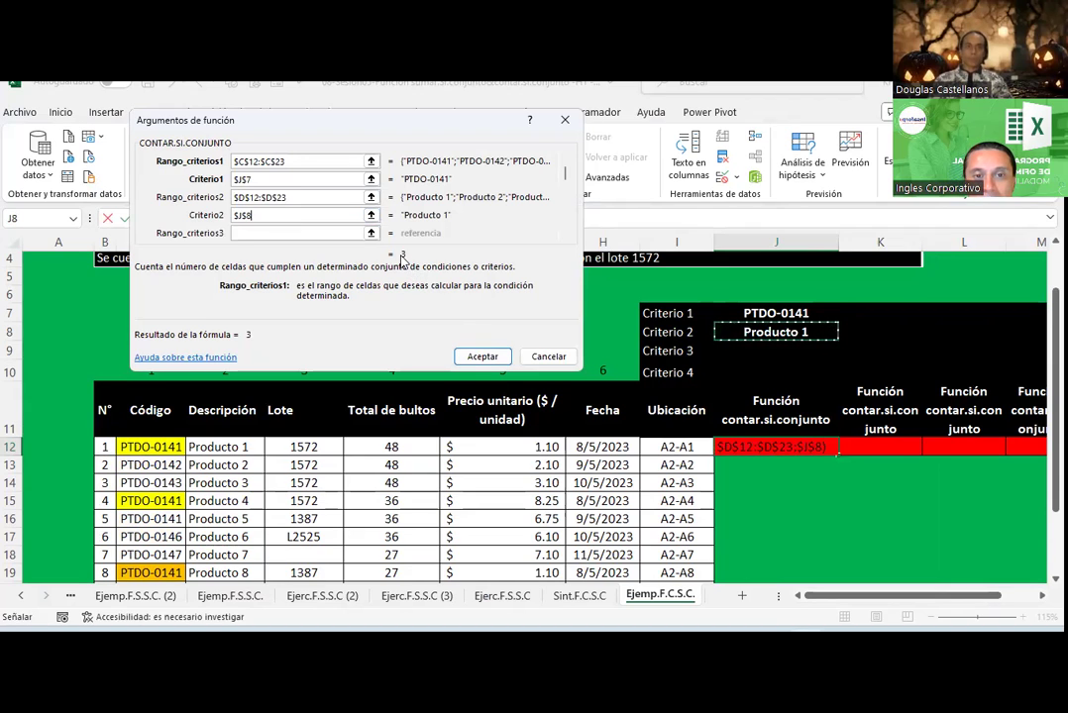
left_click(479, 356)
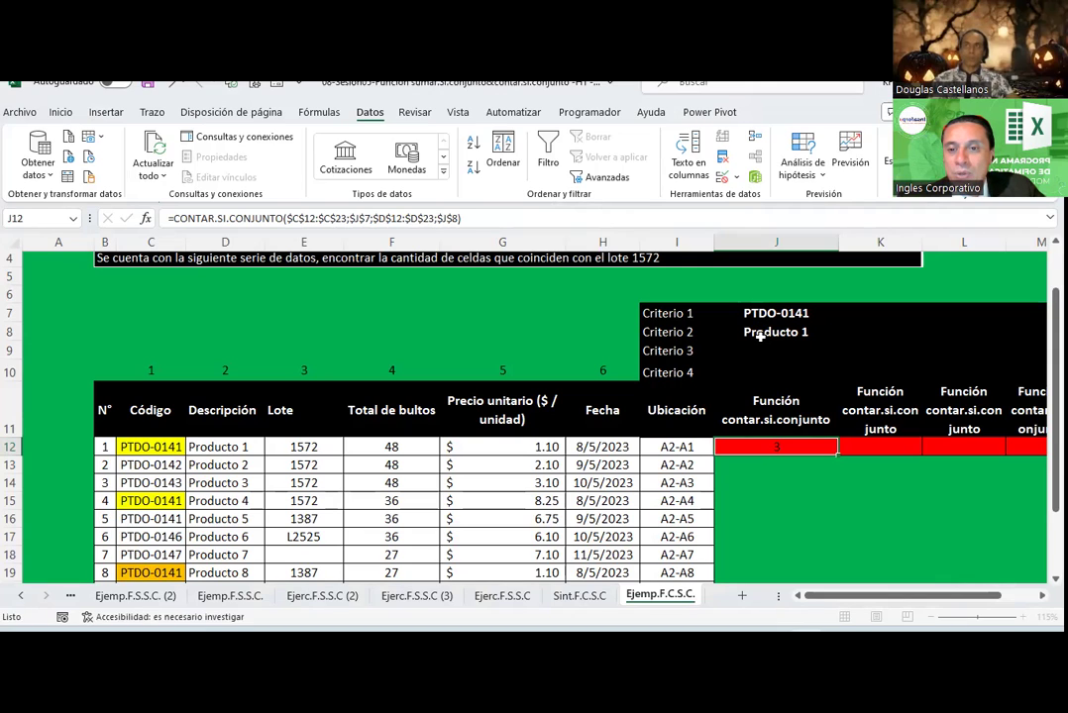
left_click(760, 336)
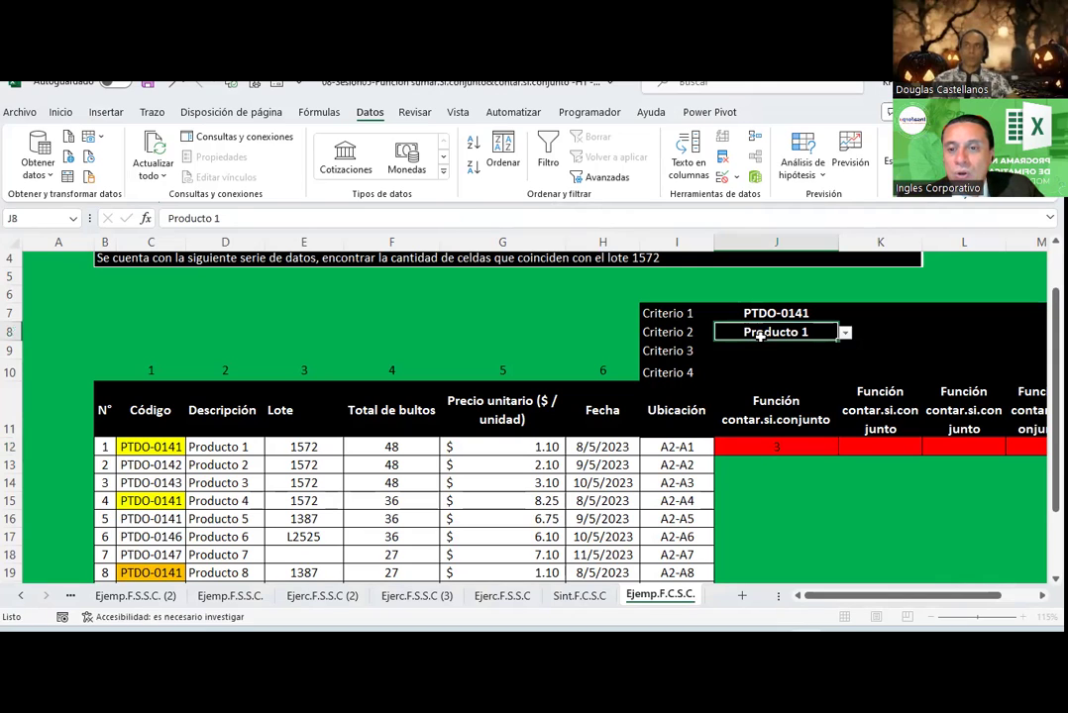
Step: Change J8's validation list source to the lot values =$E$12:$E$23
left_click(733, 176)
left_click(774, 198)
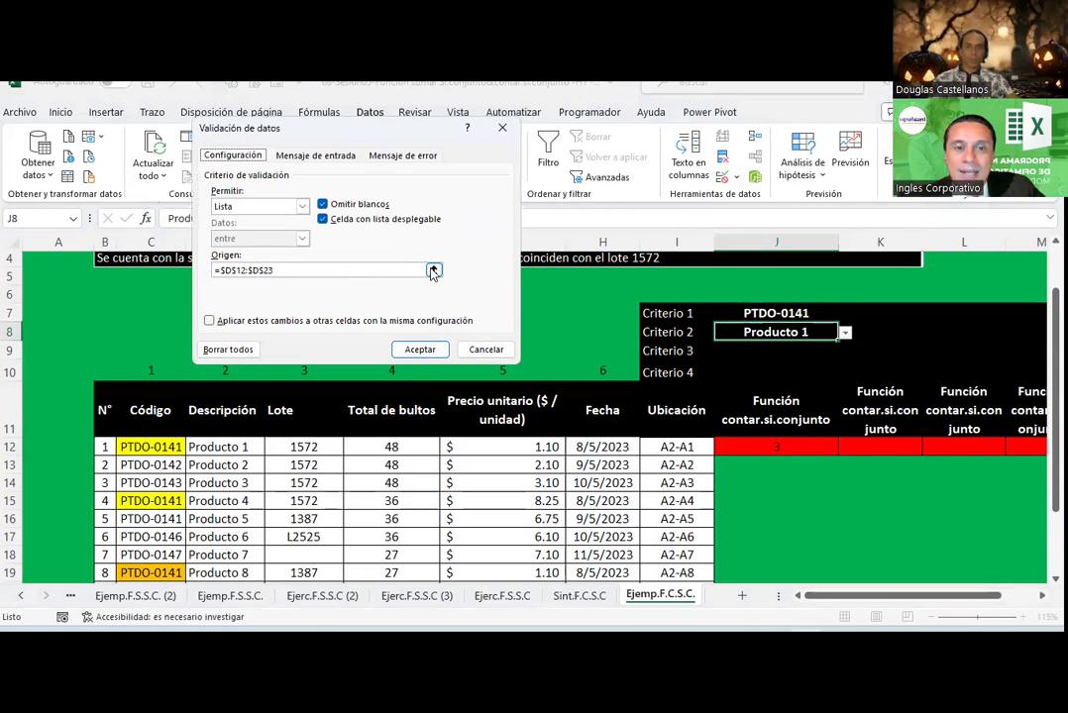
left_click(421, 271)
left_click(434, 271)
left_click(308, 377)
left_click_drag(307, 374, 293, 537)
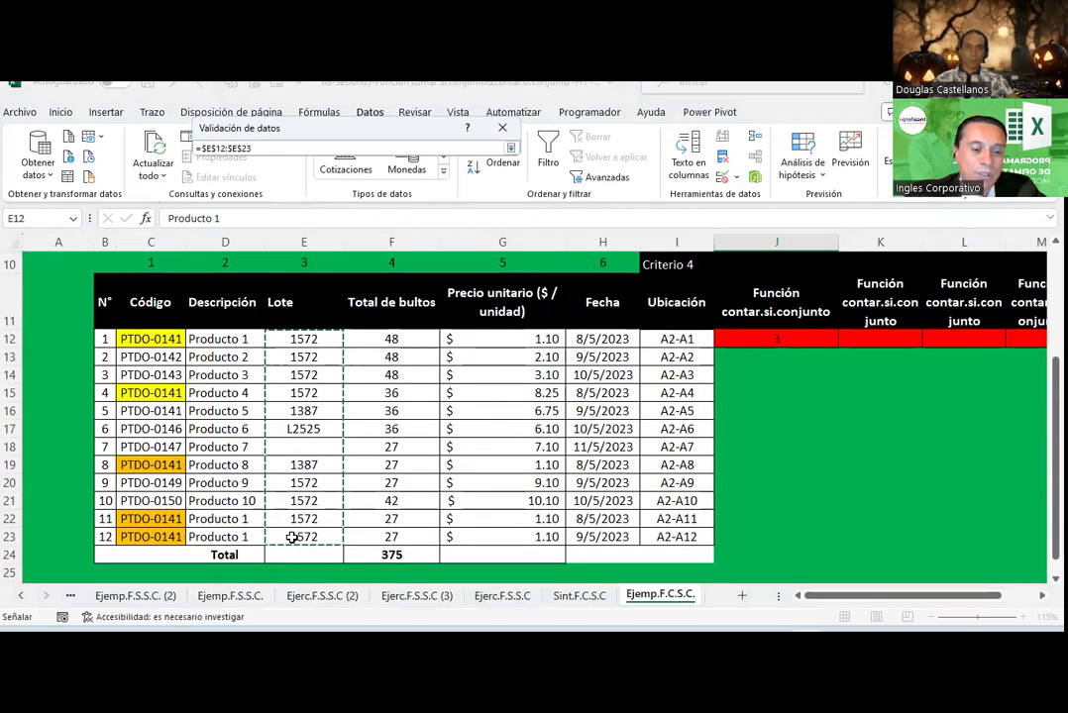
key("Return")
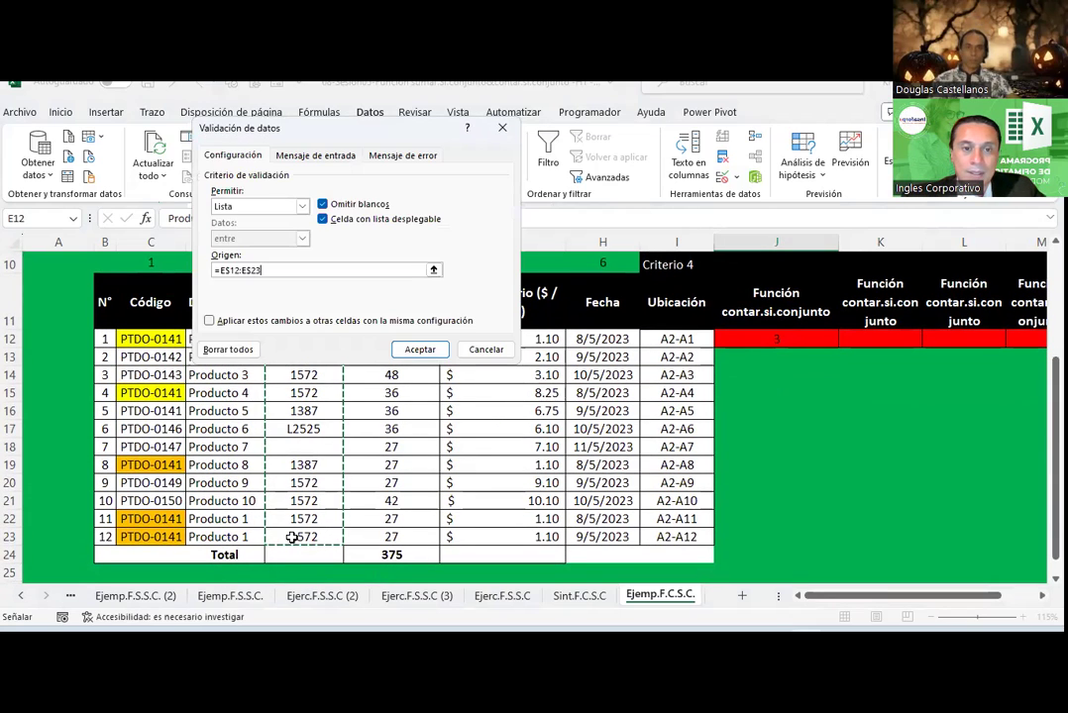
left_click(420, 349)
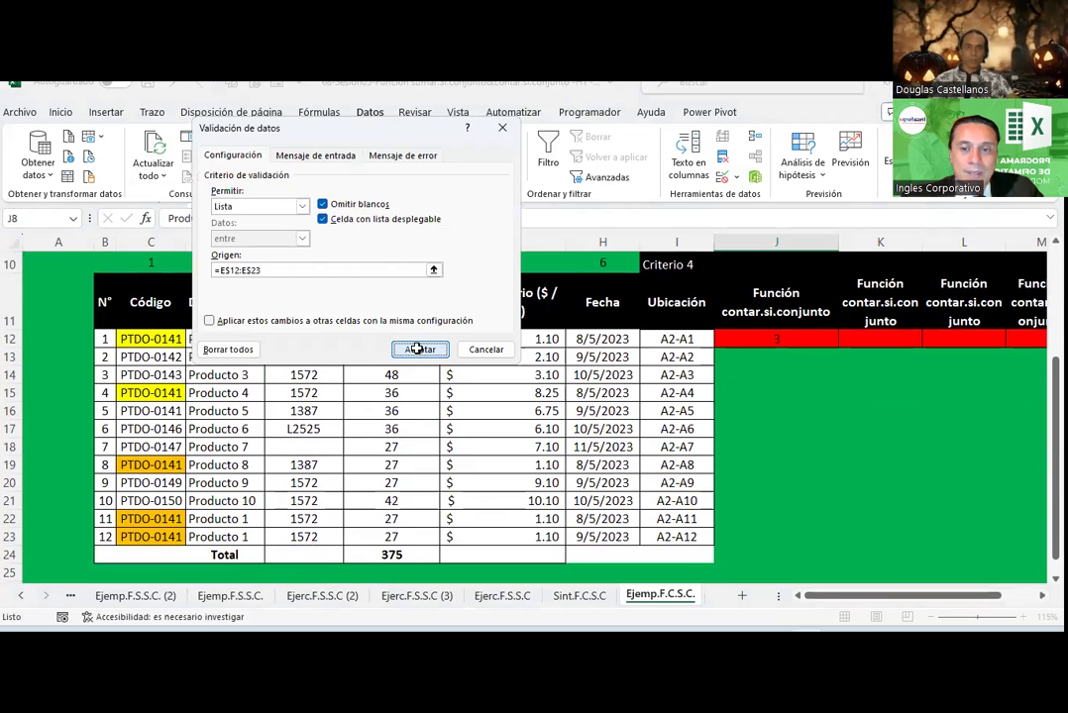
left_click(794, 338)
Step: Replace J12's second criteria range with the absolute lot range $E$12:$E$23
left_click(146, 218)
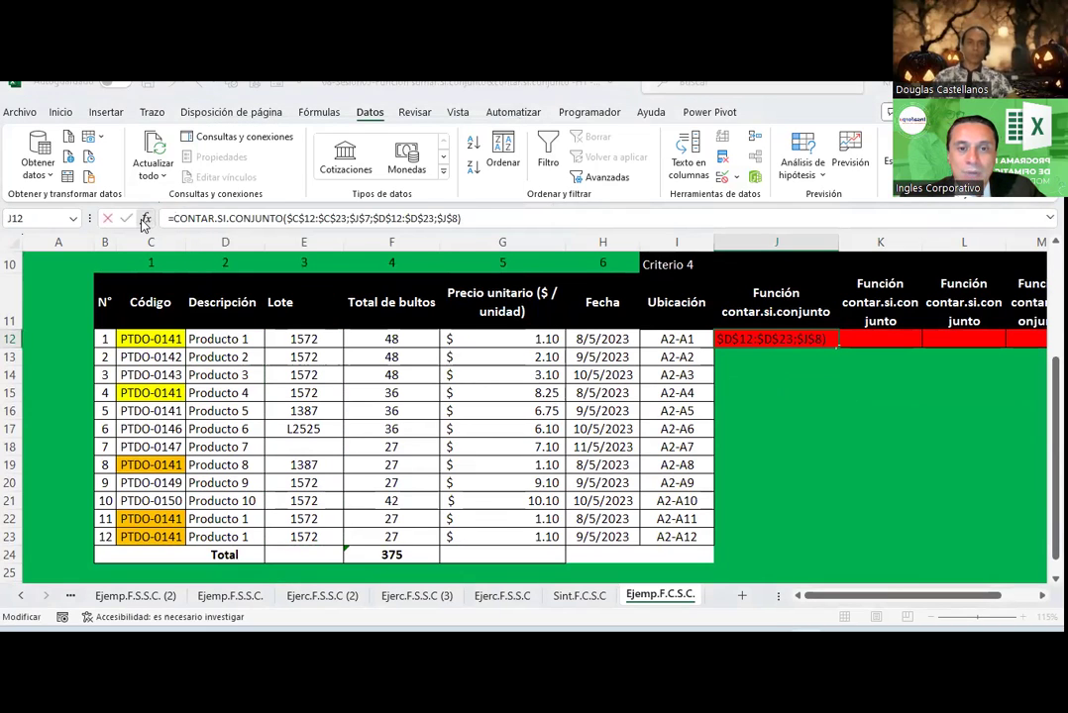
left_click_drag(297, 196, 201, 196)
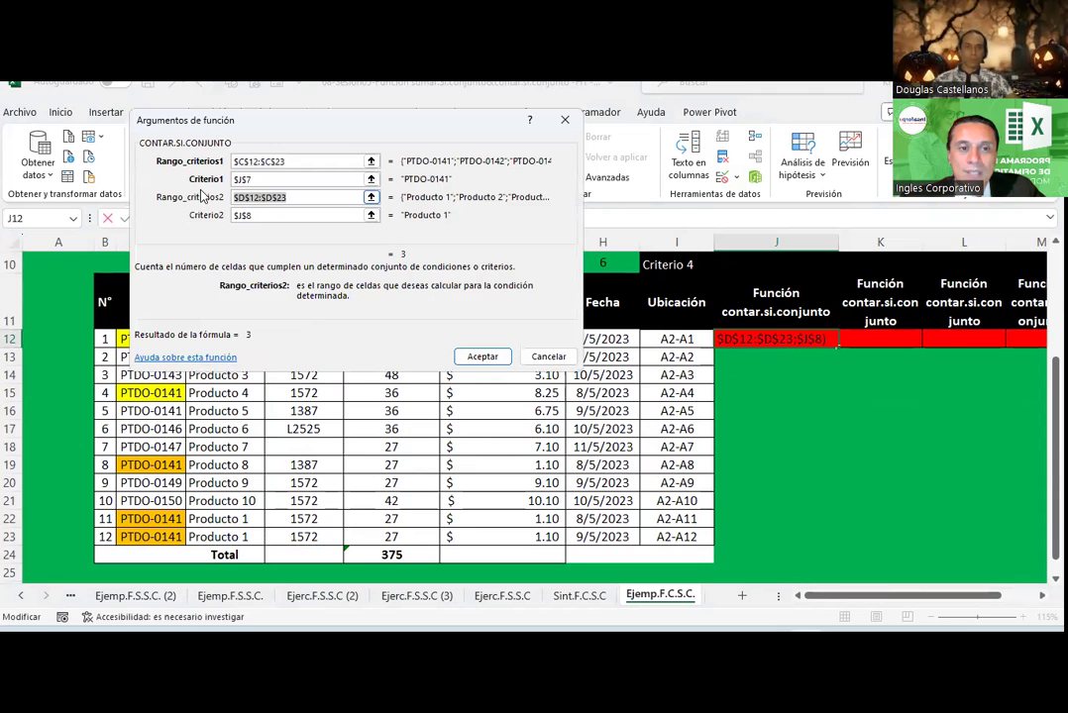
key("BackSpace")
scroll(288, 388, "up", 2)
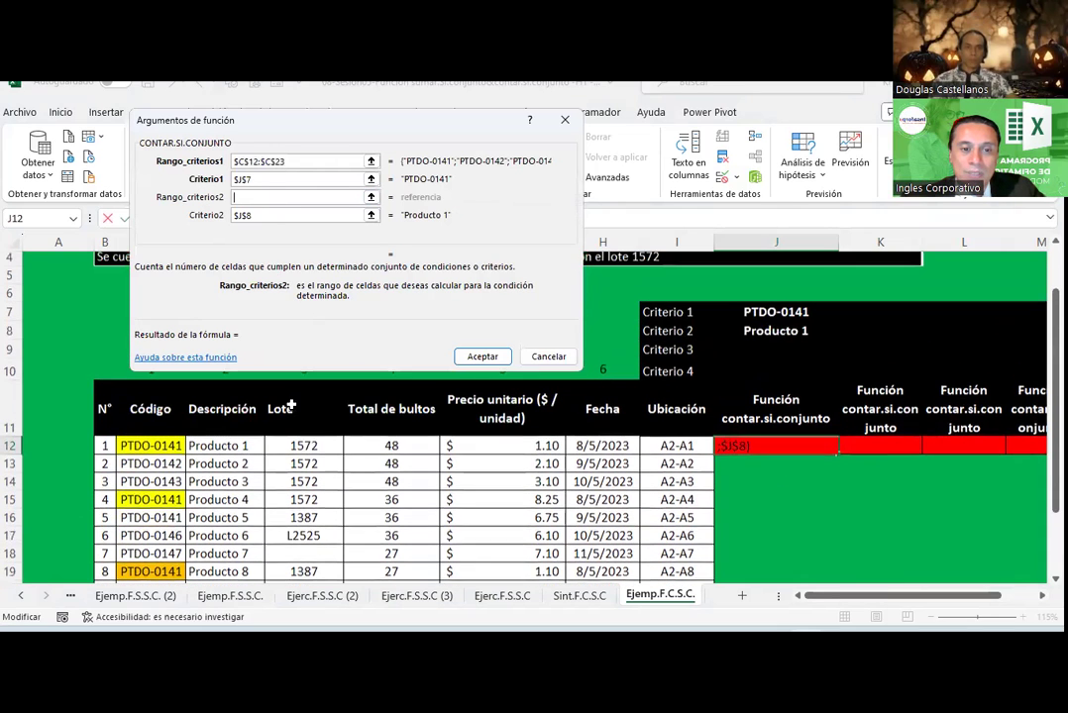
left_click_drag(302, 123, 581, 139)
scroll(231, 362, "down", 2)
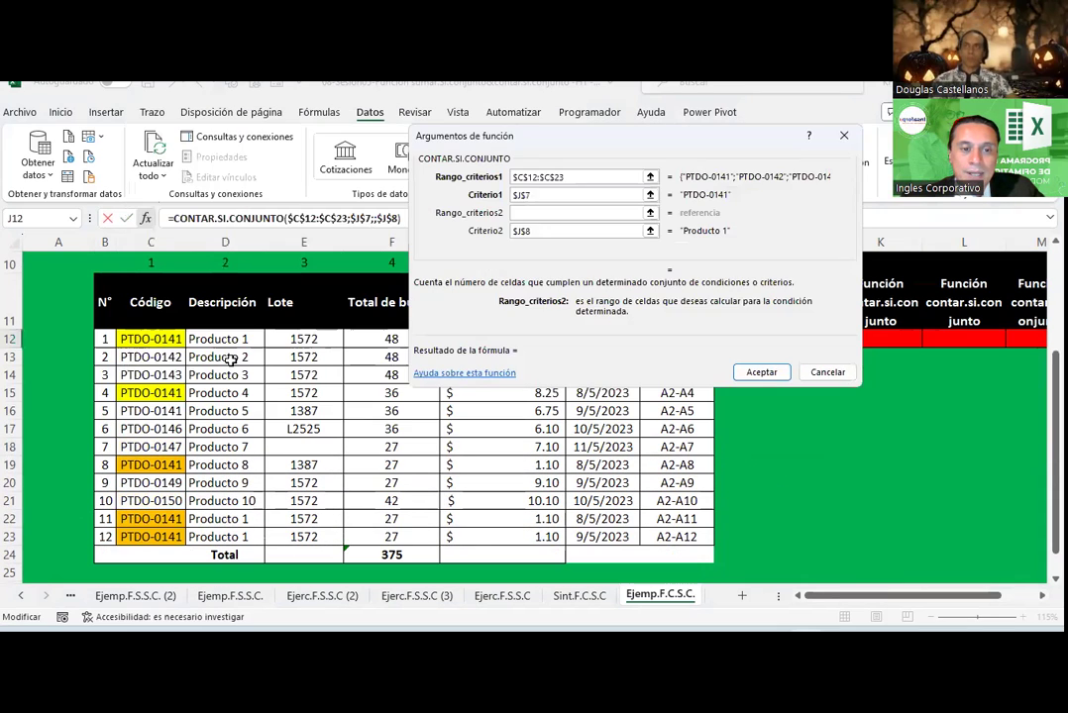
left_click_drag(299, 339, 297, 538)
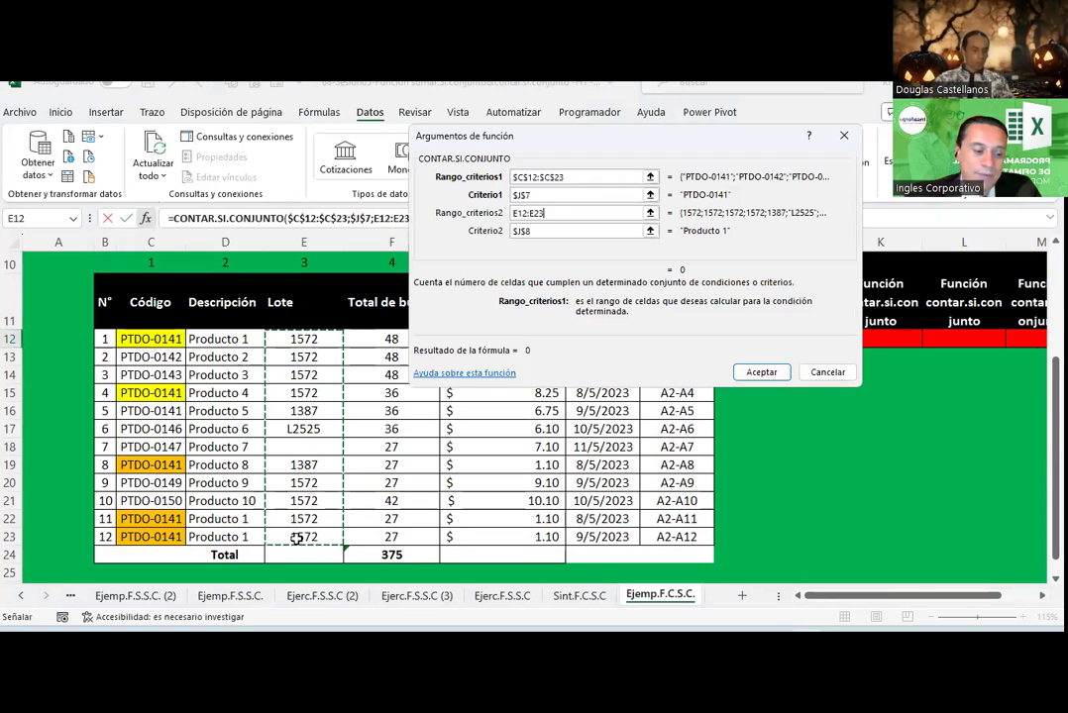
key("F4")
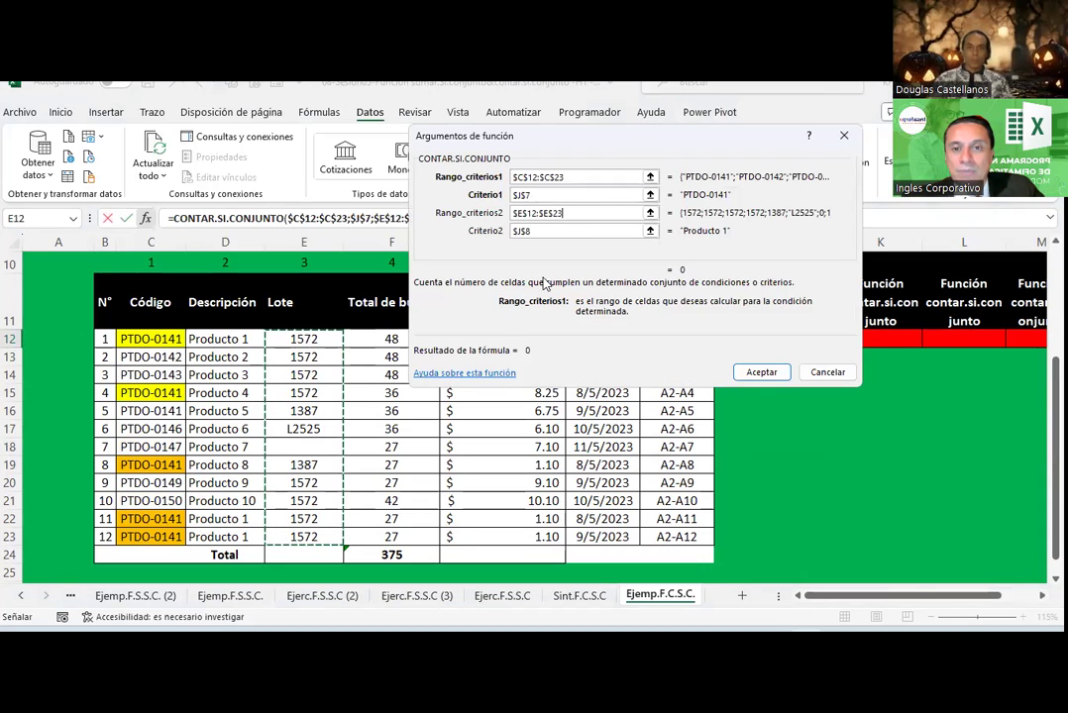
Step: Review the formula's arguments and confirm the edited formula, which now returns 0
mouse_move(618, 142)
left_mouse_down()
mouse_move(416, 107)
mouse_move(332, 105)
left_mouse_up()
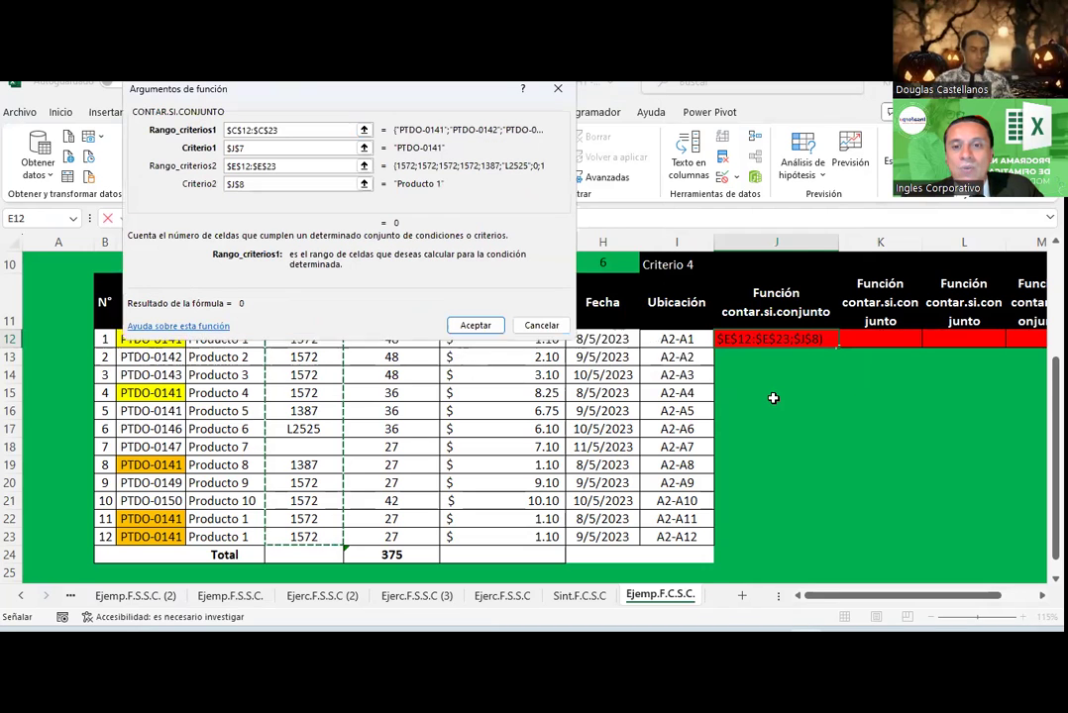
scroll(779, 305, "up", 2)
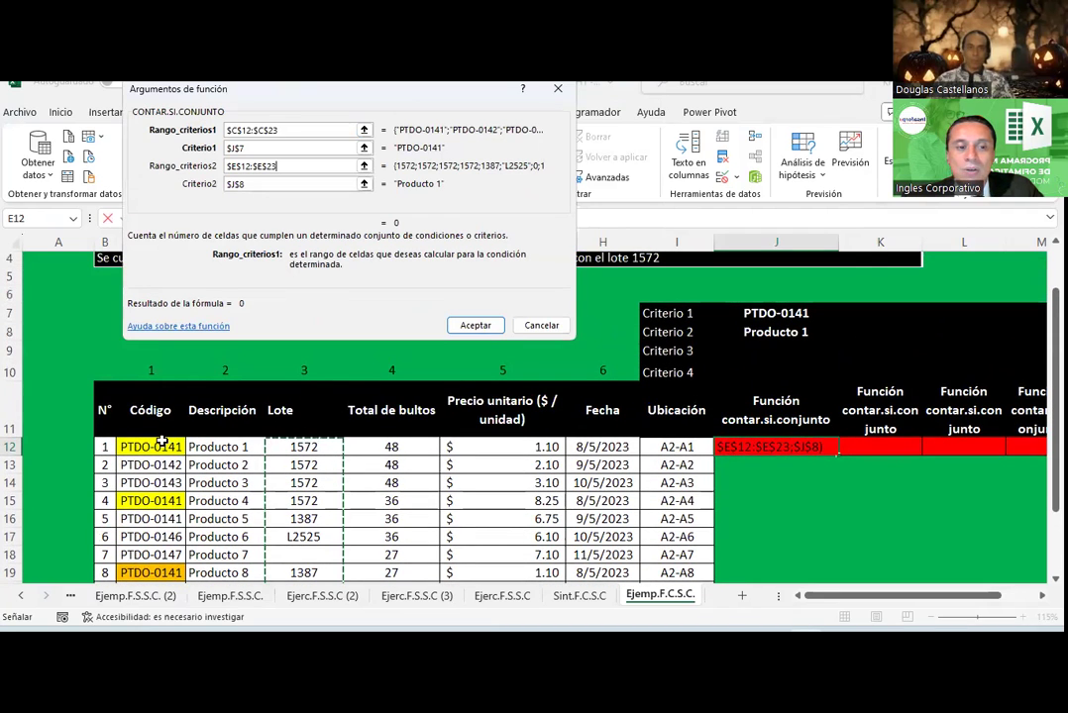
left_click_drag(252, 101, 315, 109)
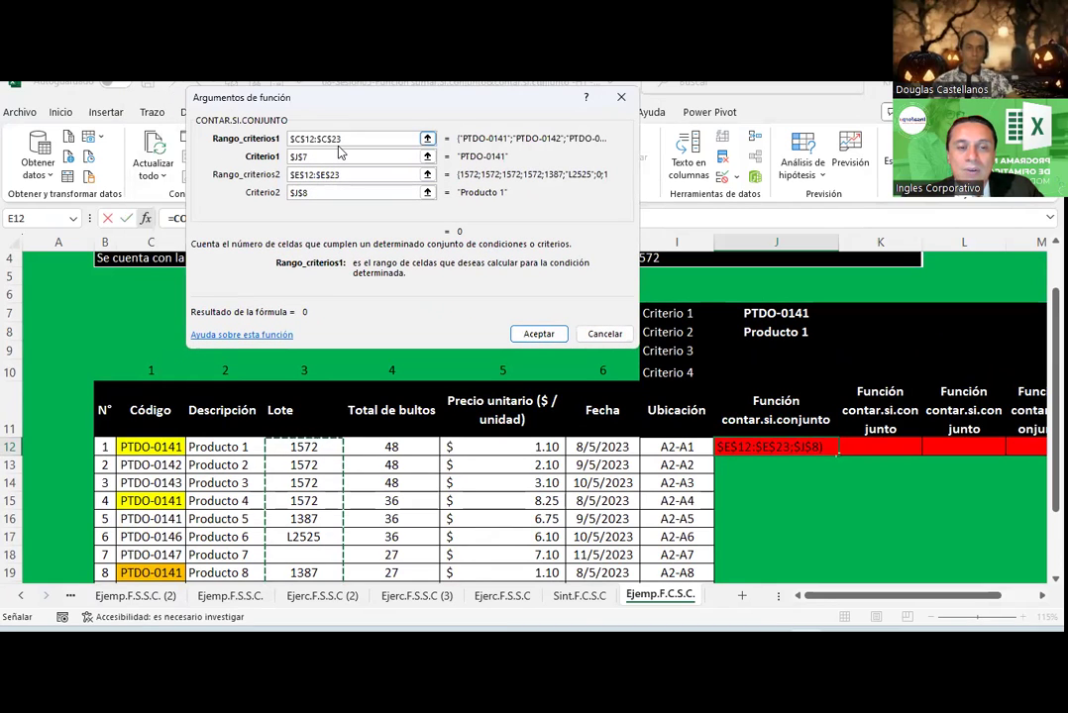
left_click(319, 158)
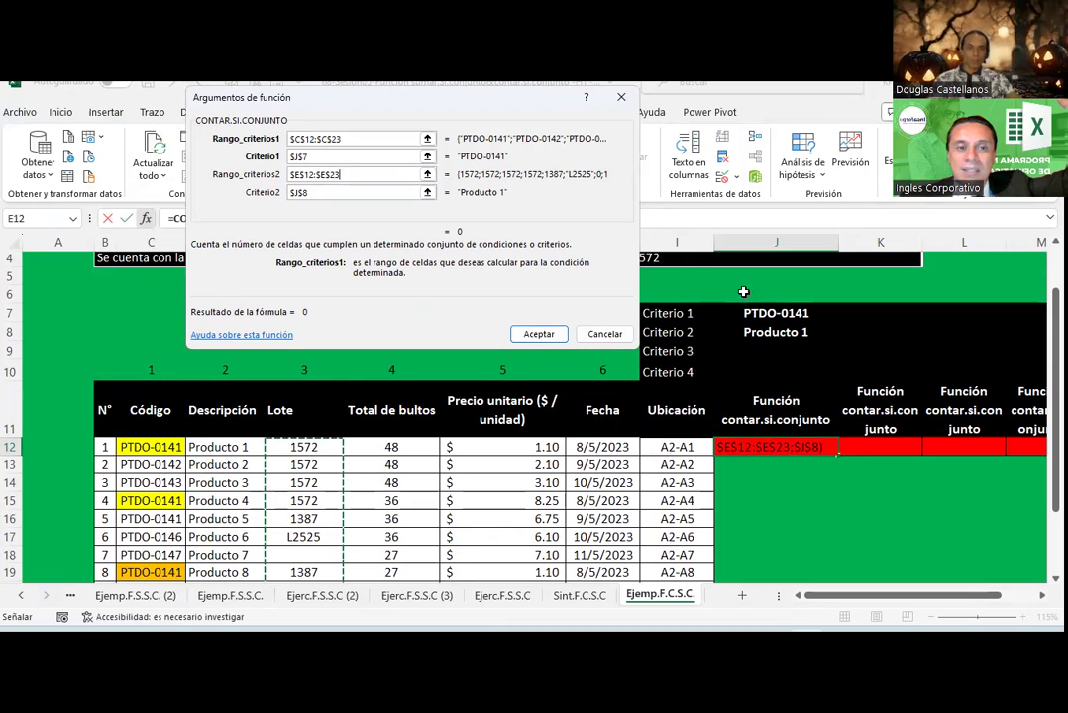
left_click(352, 176)
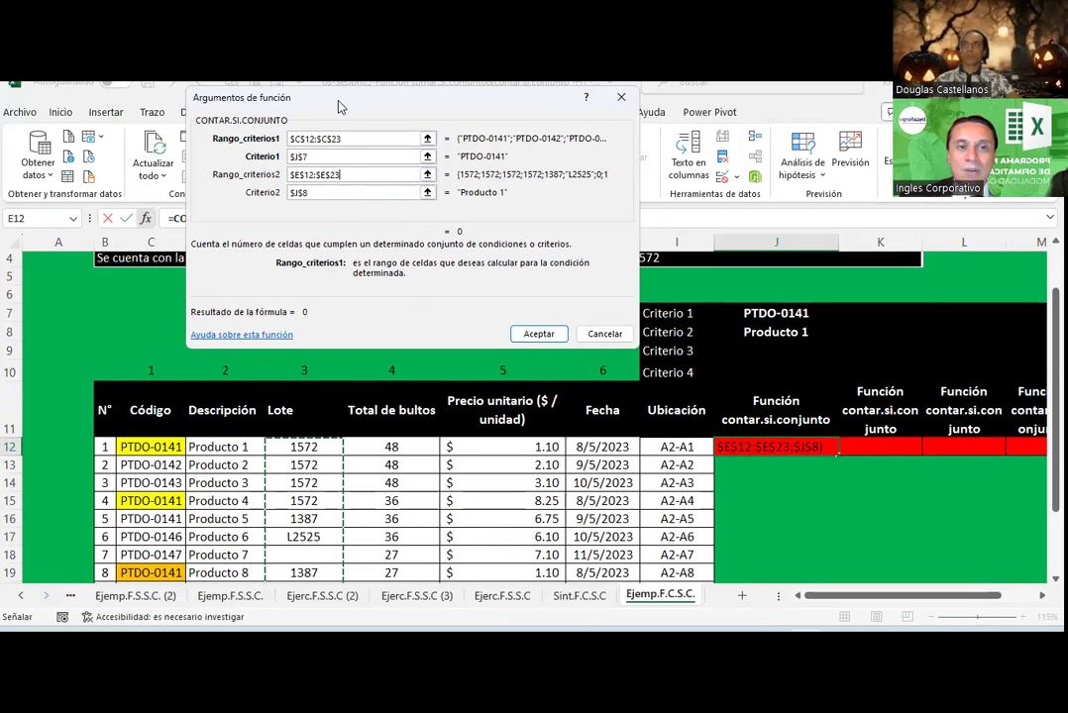
left_click_drag(339, 106, 674, 438)
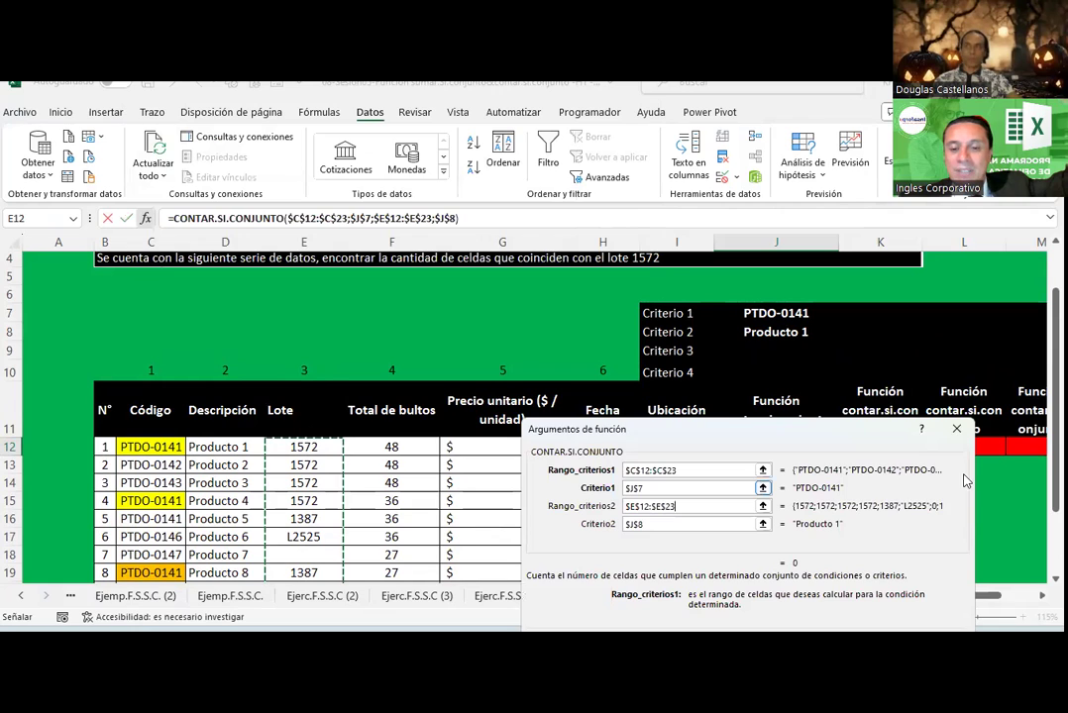
left_click(651, 507)
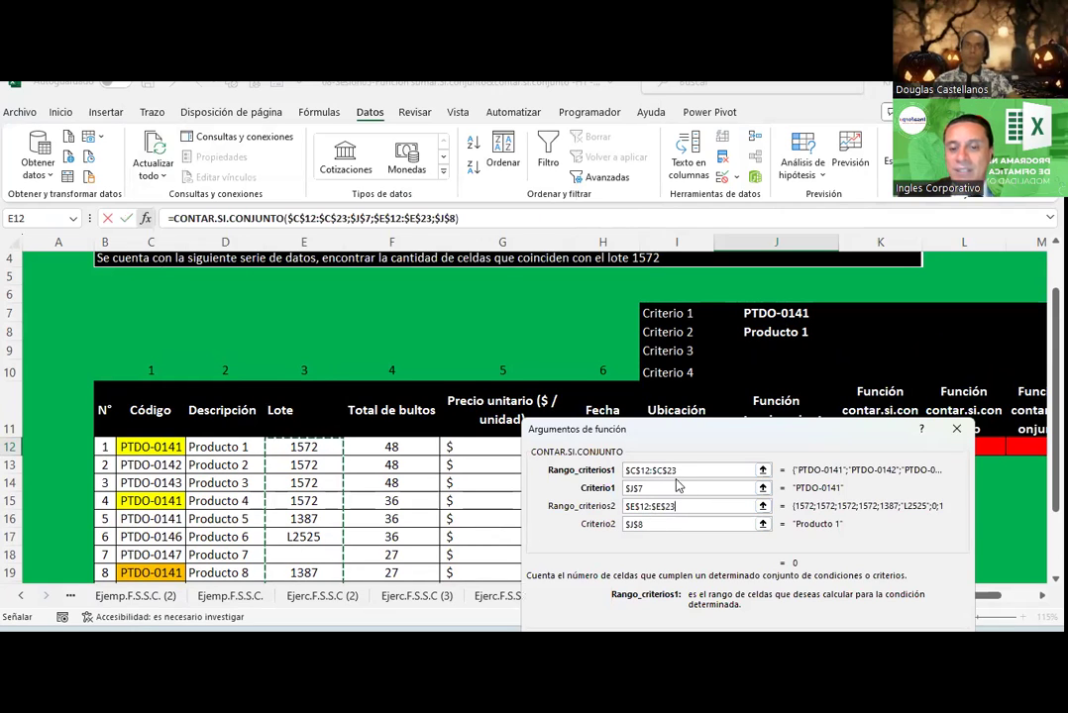
left_click(675, 472)
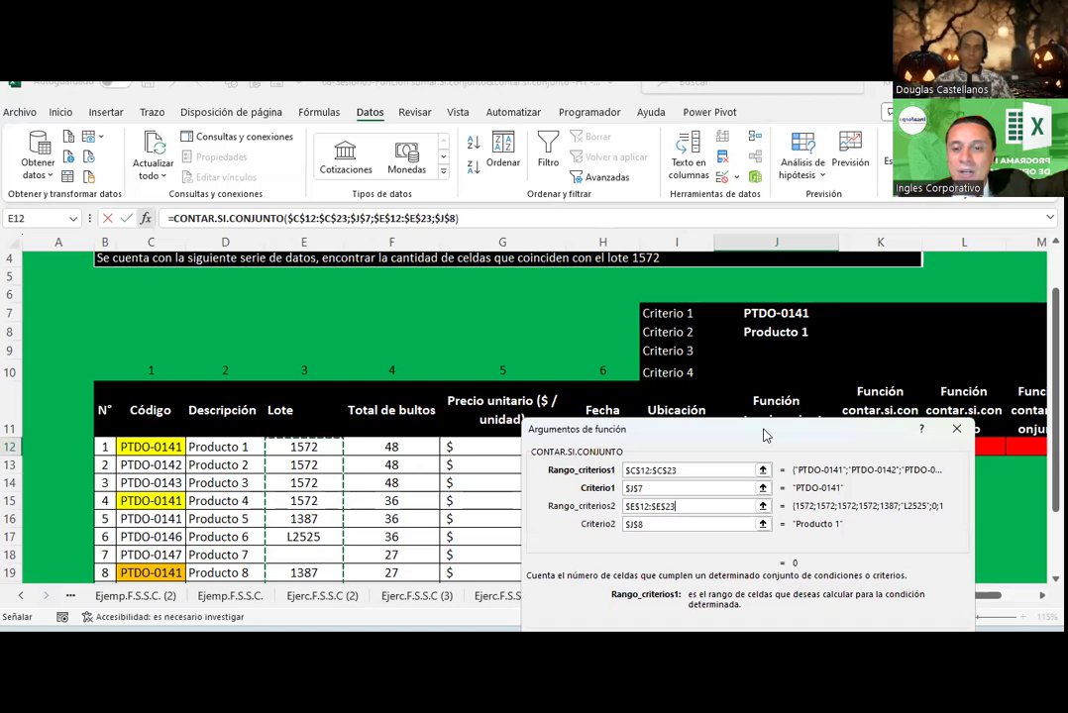
left_click_drag(756, 430, 459, 235)
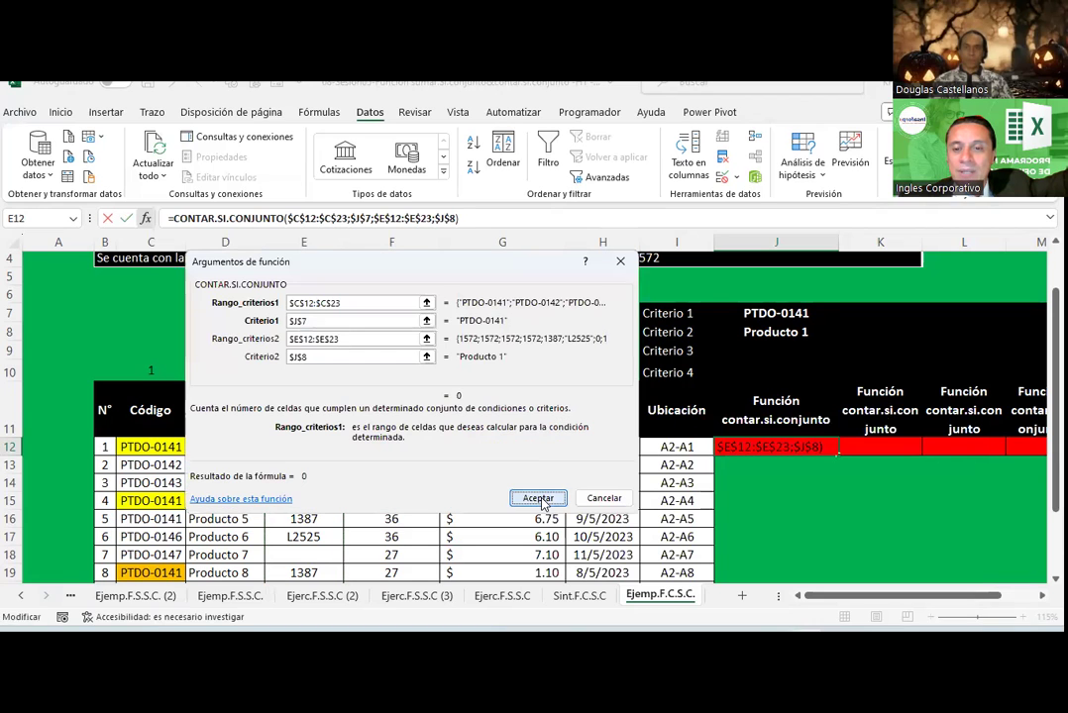
left_click(539, 495)
left_click(809, 335)
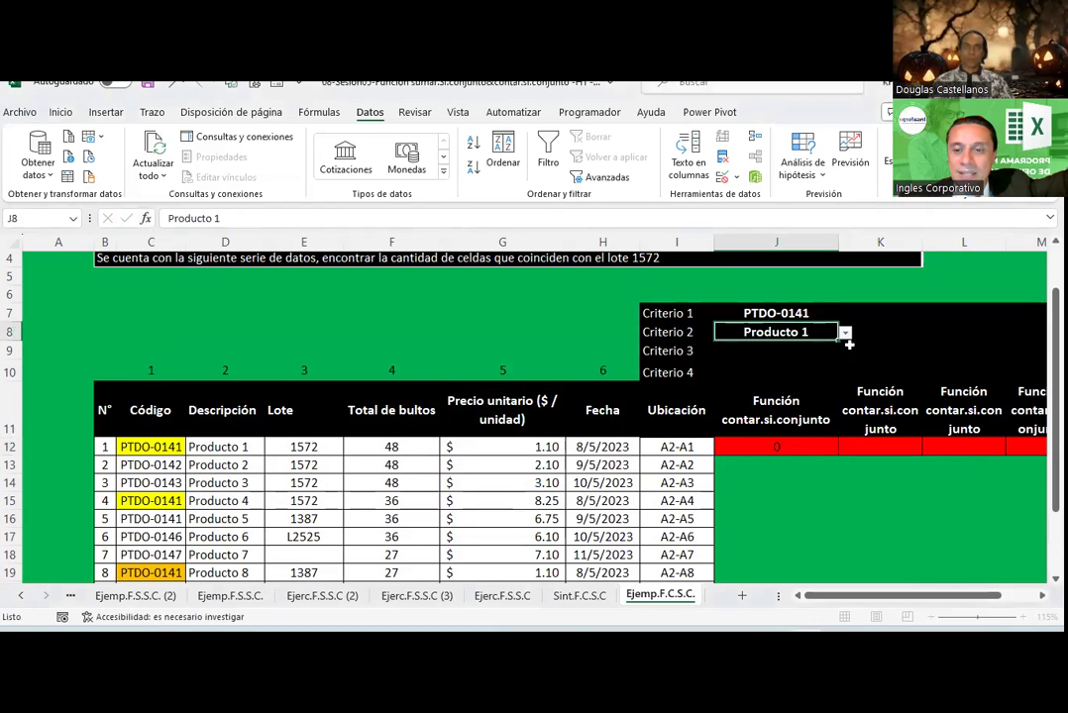
Step: Choose lot 1572 in J8's dropdown and verify J12 now counts 4
left_click(845, 334)
left_click(730, 349)
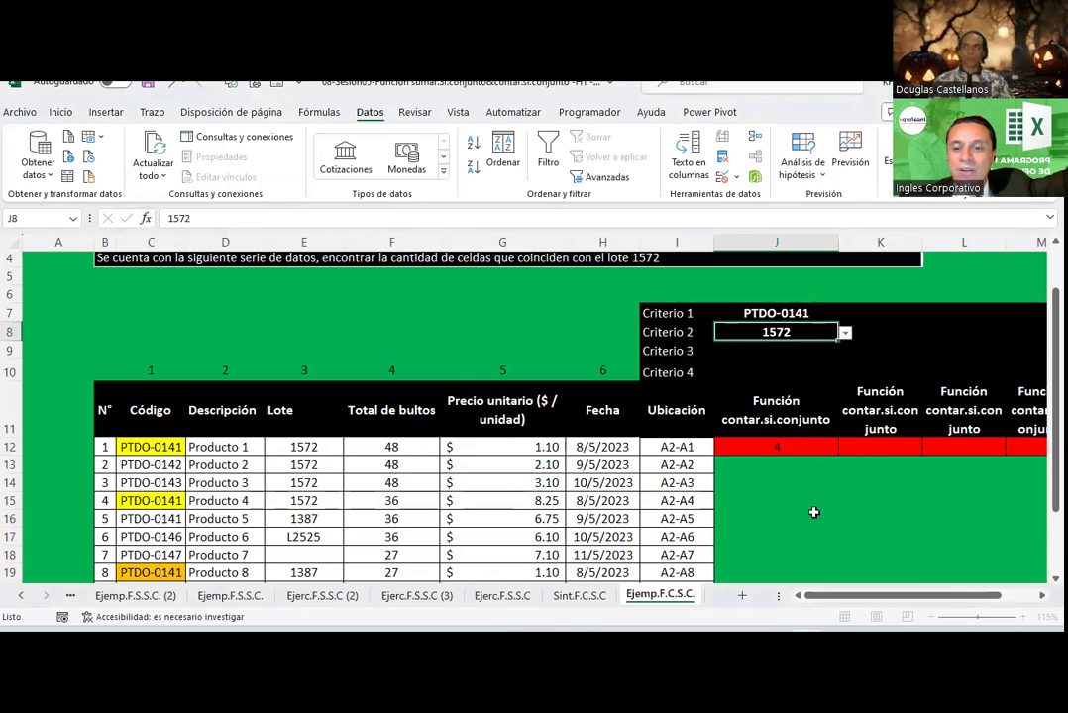
left_click(773, 446)
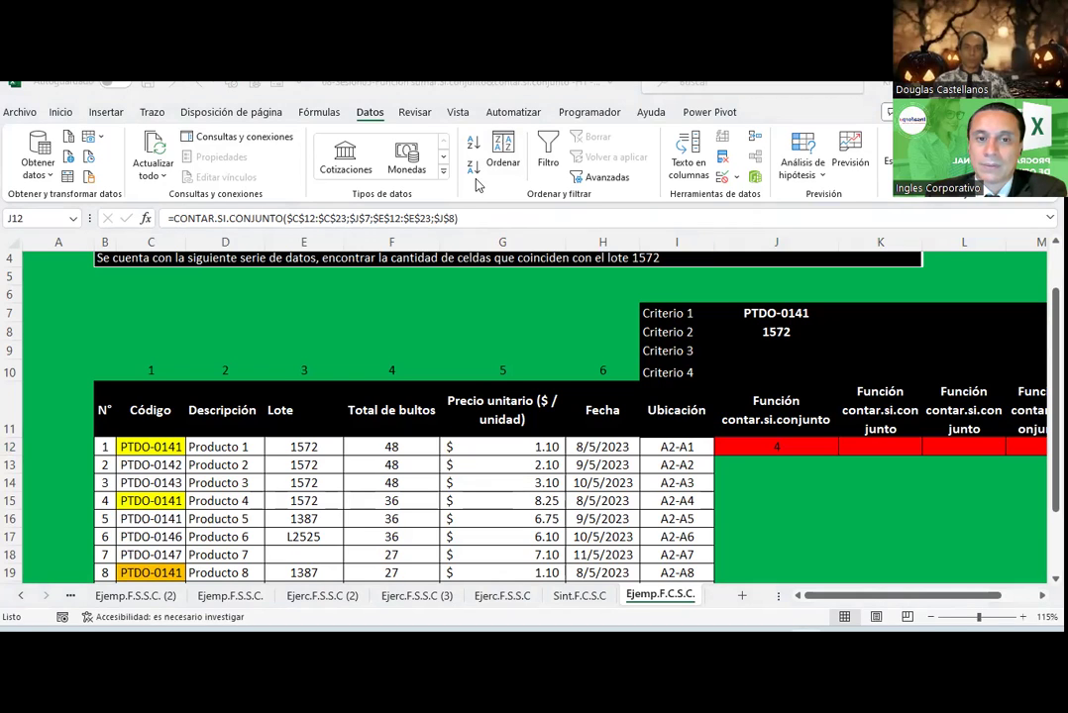
left_click(803, 444)
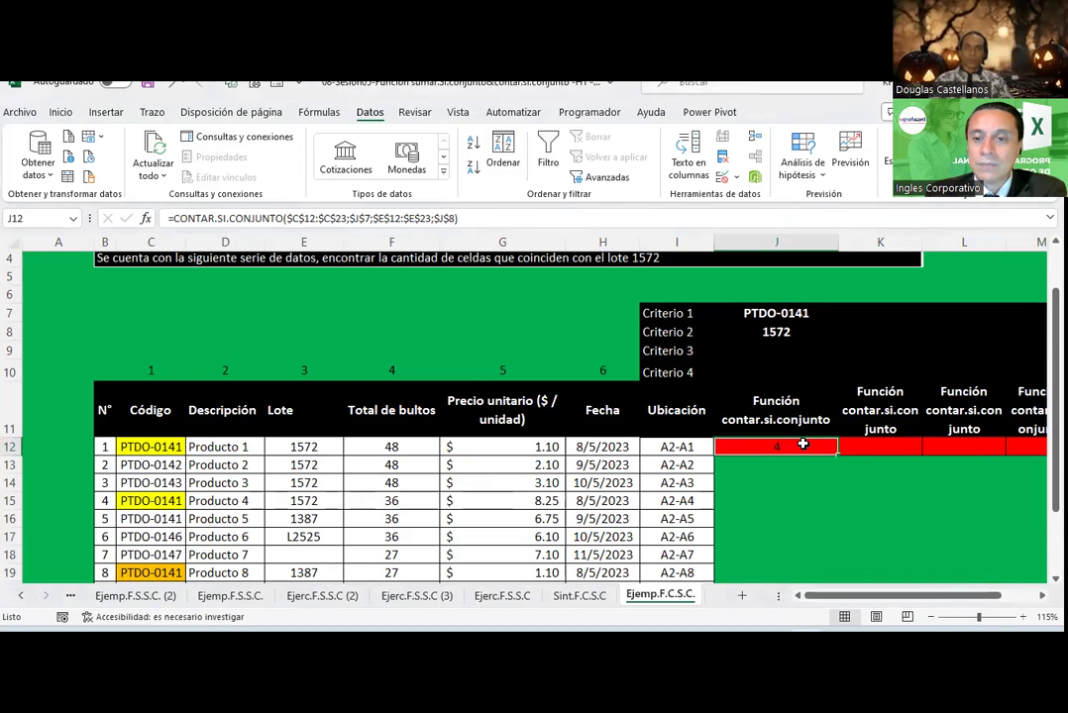